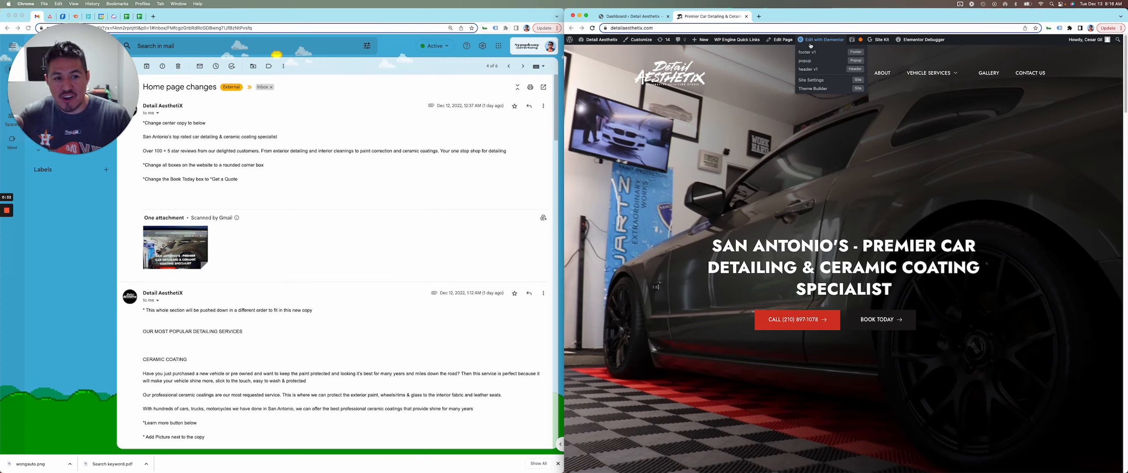
Open the live home page for editing with Elementor in a separate browser tab and switch to that tab.
right_click(812, 40)
click(824, 43)
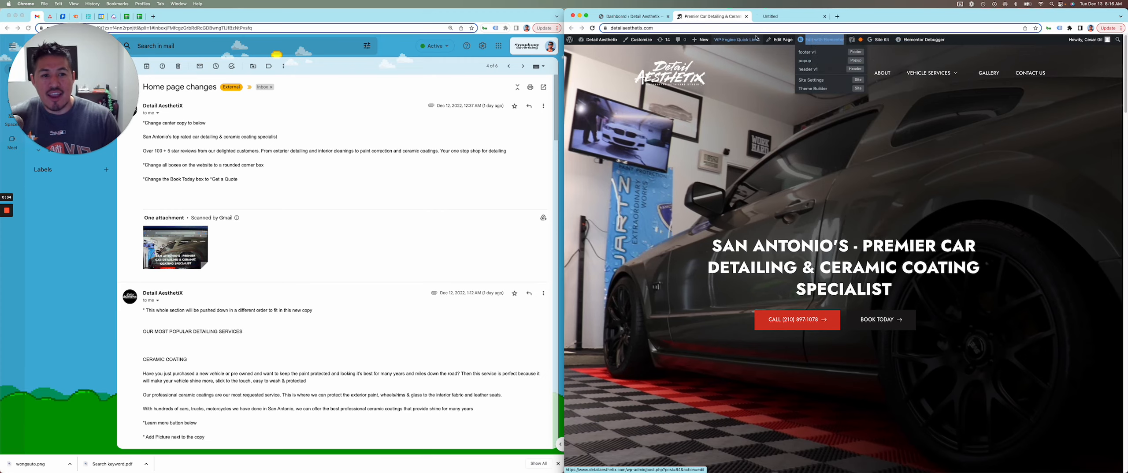
click(767, 20)
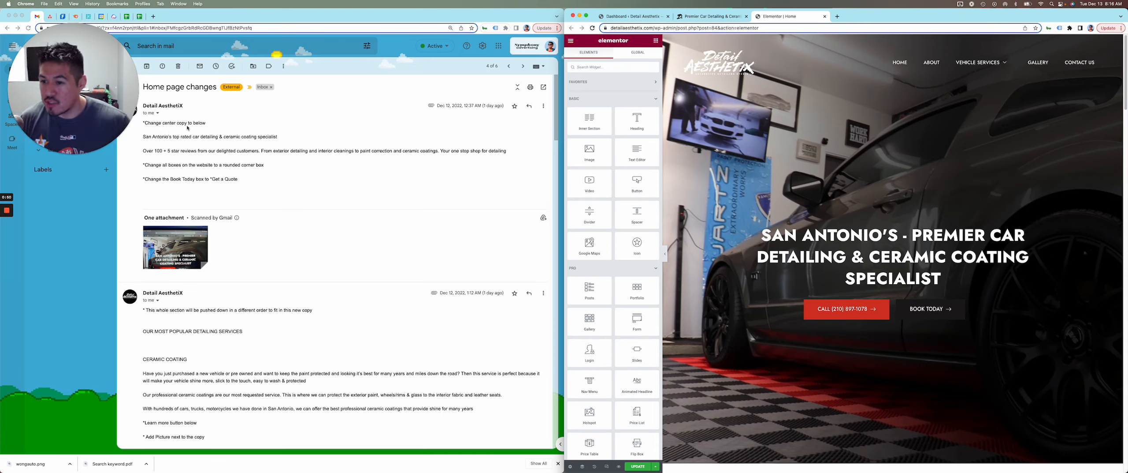
Copy "San Antonio's top rated car detailing & ceramic coating specialist" from the email and open the hero heading's title for editing.
click(231, 146)
drag(278, 138, 142, 138)
key(super+c)
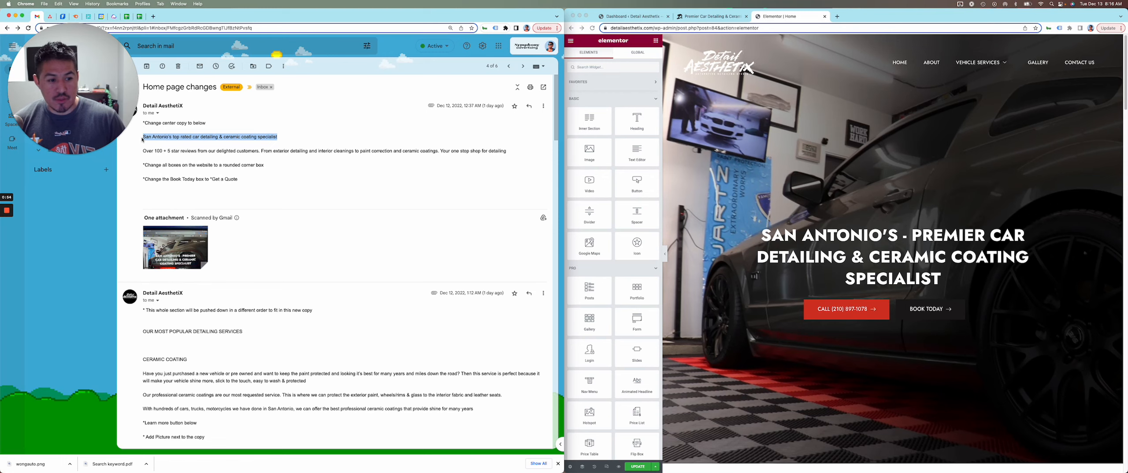
scroll(867, 220, down, 1)
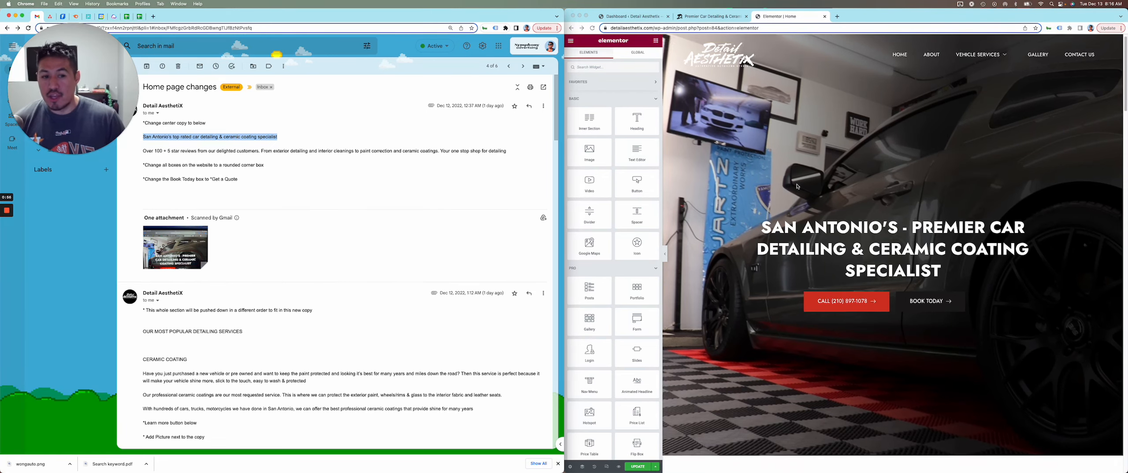
click(867, 219)
click(867, 219)
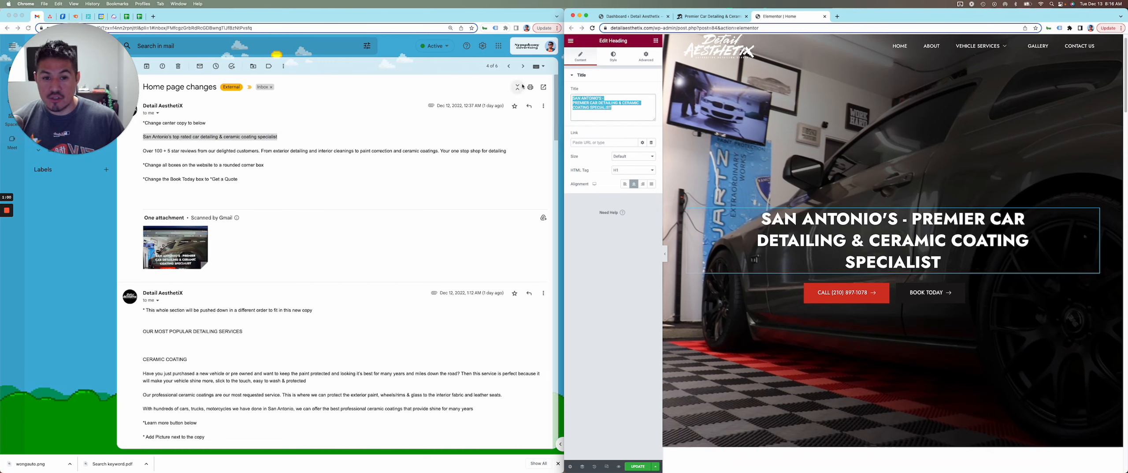
Replace the hero heading's existing title with the headline copied from the email.
key(super+v)
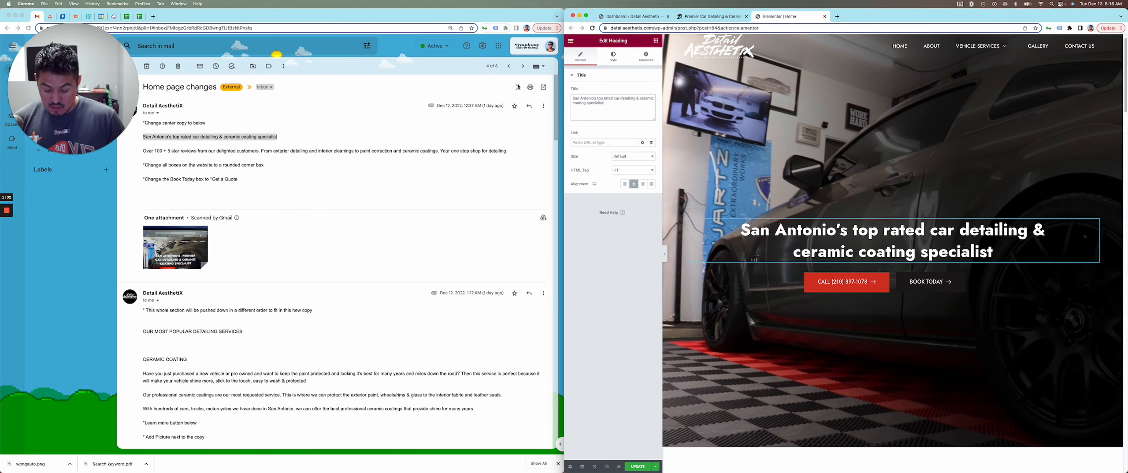
key(super+z)
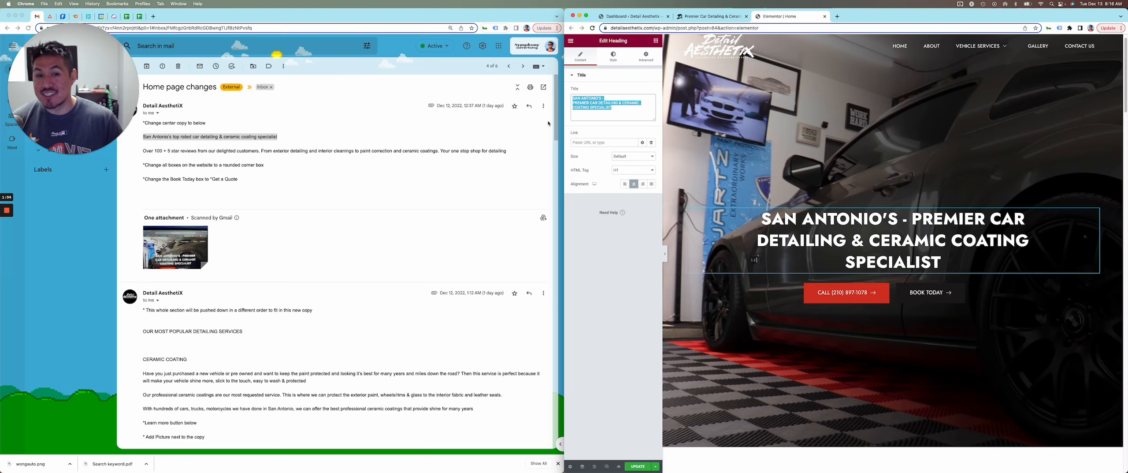
click(609, 113)
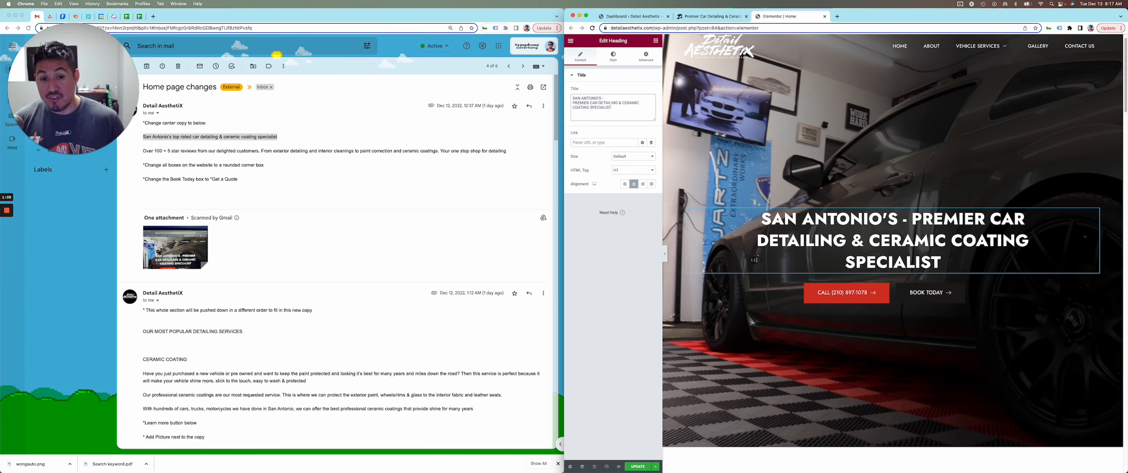
key(Return)
key(Return)
key(super+v)
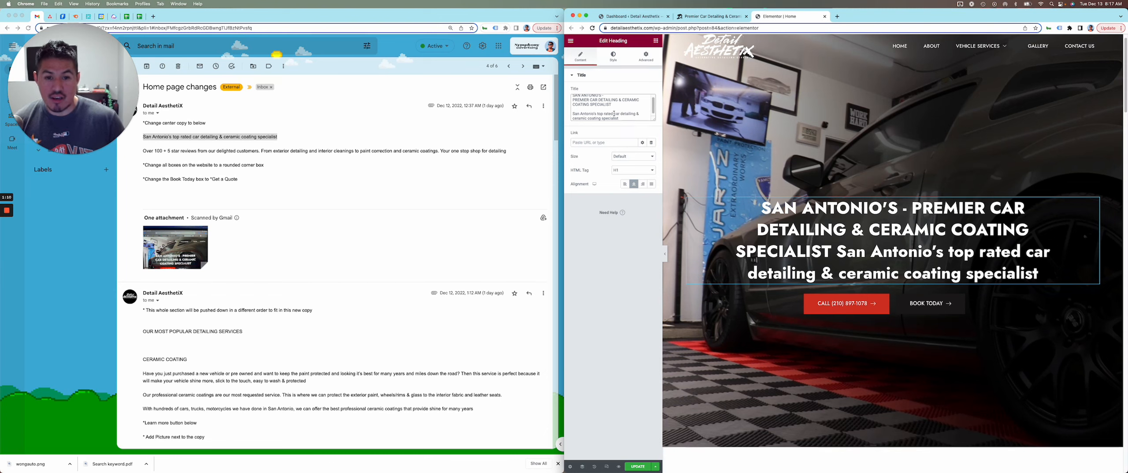
drag(614, 108, 555, 99)
key(BackSpace)
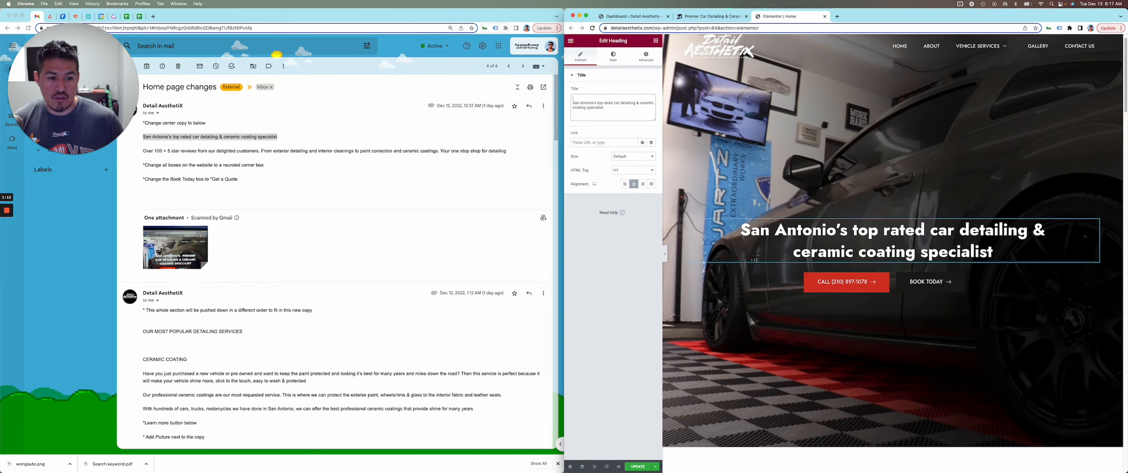
Enter "SAN ANTONIO'S TOP RATED CAR DETAILING & CERAMIC COATING SPECIALIST" above the pasted line in the title, and delete the pasted line.
key(Delete)
key(Return)
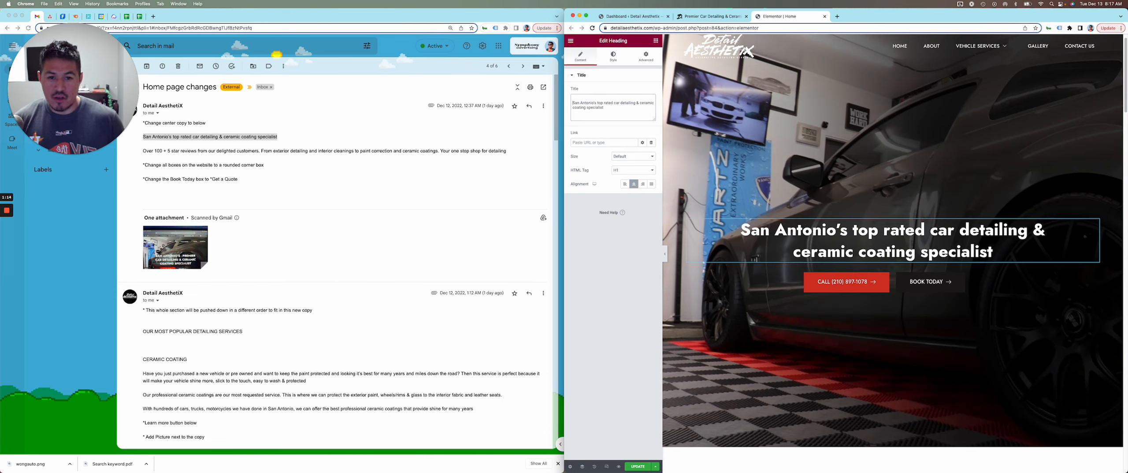
text(SAN)
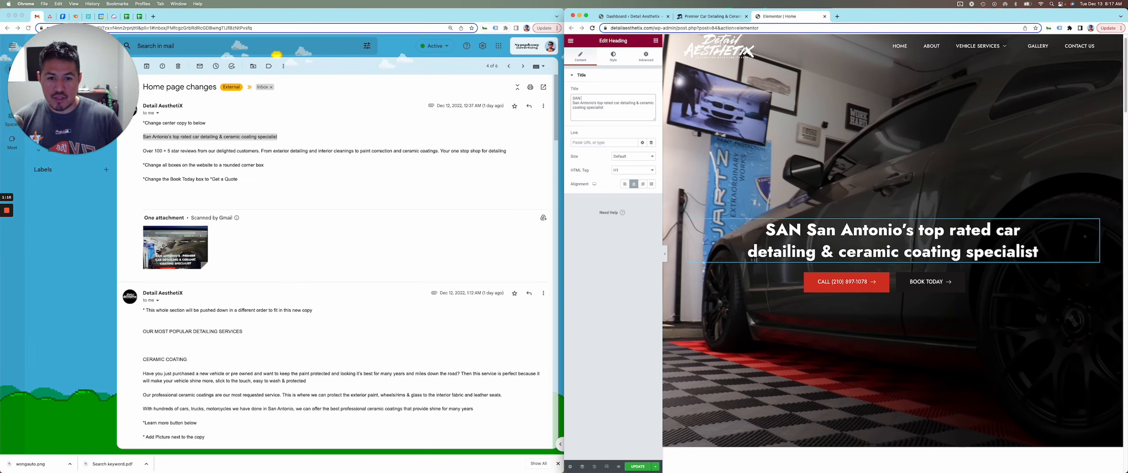
text( AO)
key(BackSpace)
text(N)
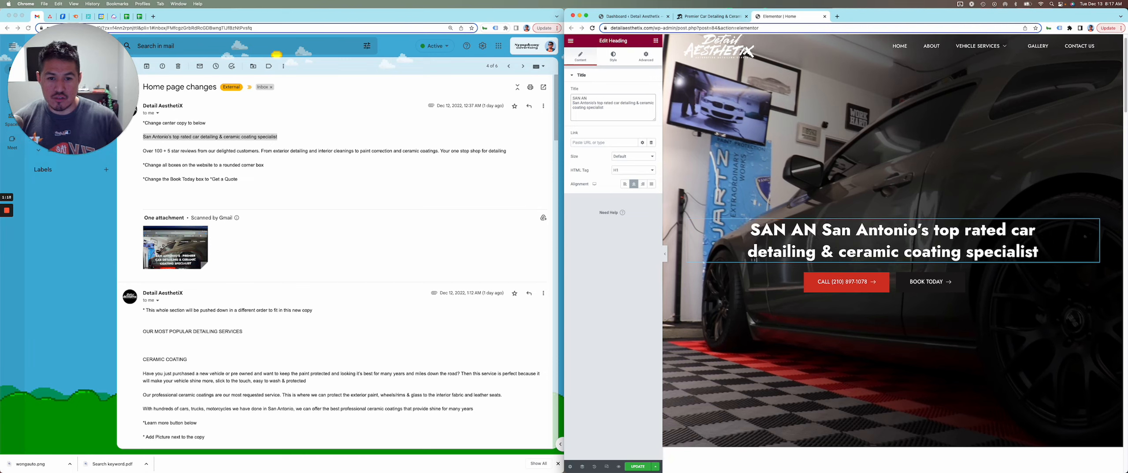
text(TONIO'S T)
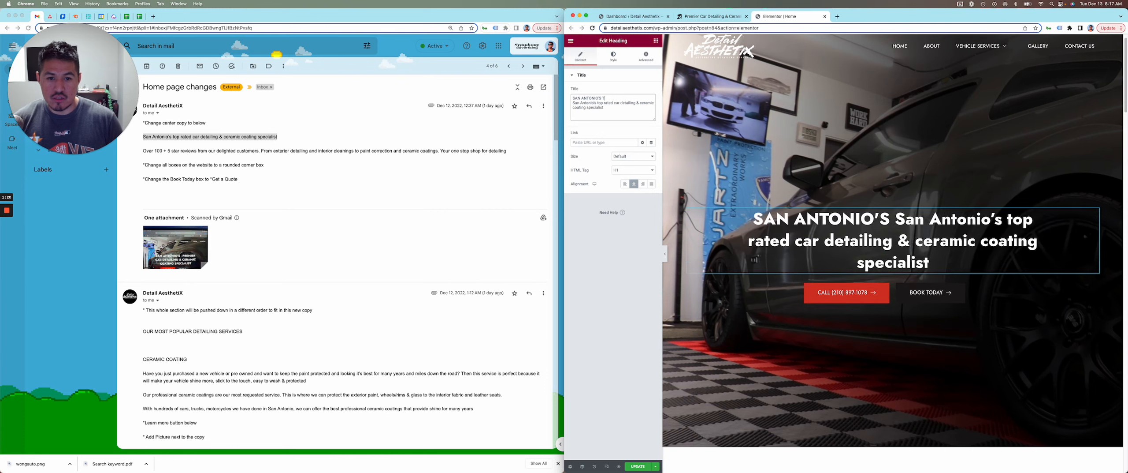
text(OP RATED CAR DE)
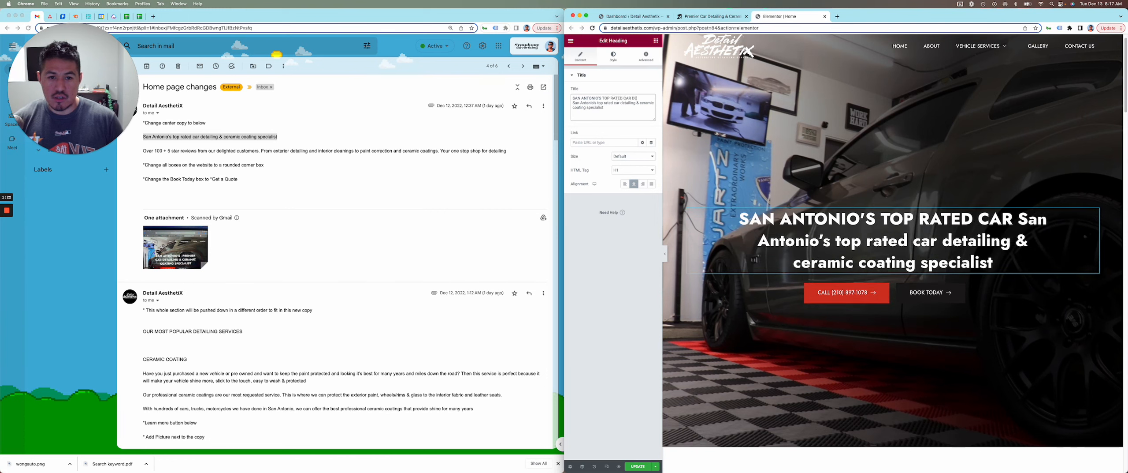
text(TAILING)
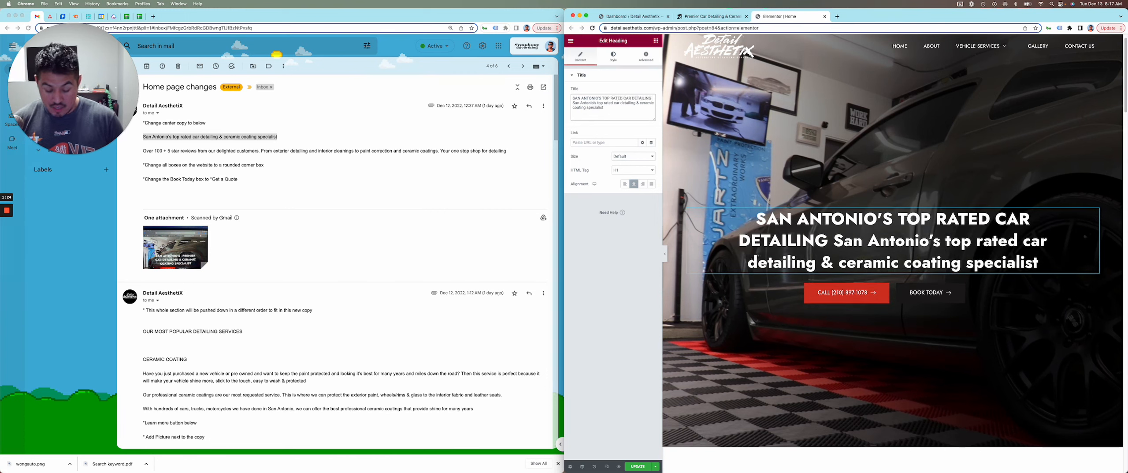
text( & CER)
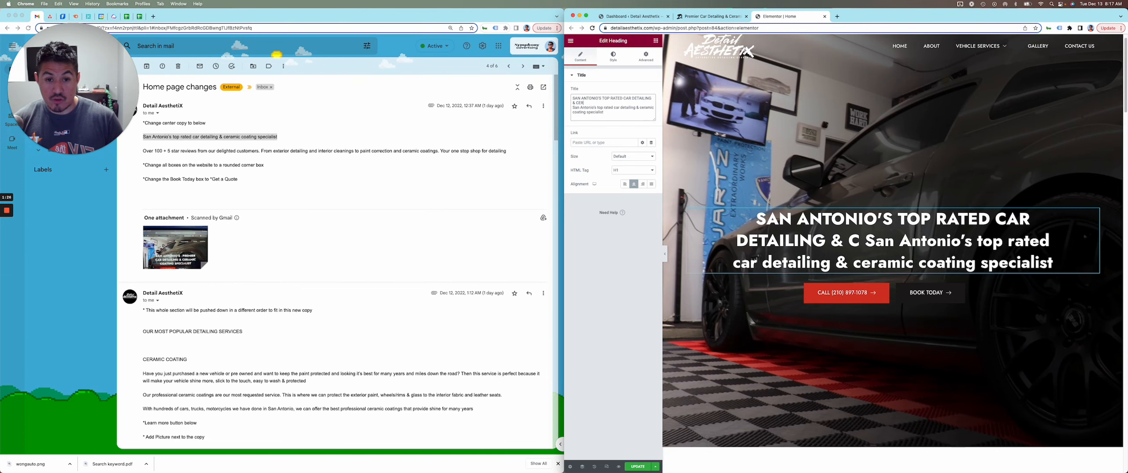
text(AMIC COATING SP)
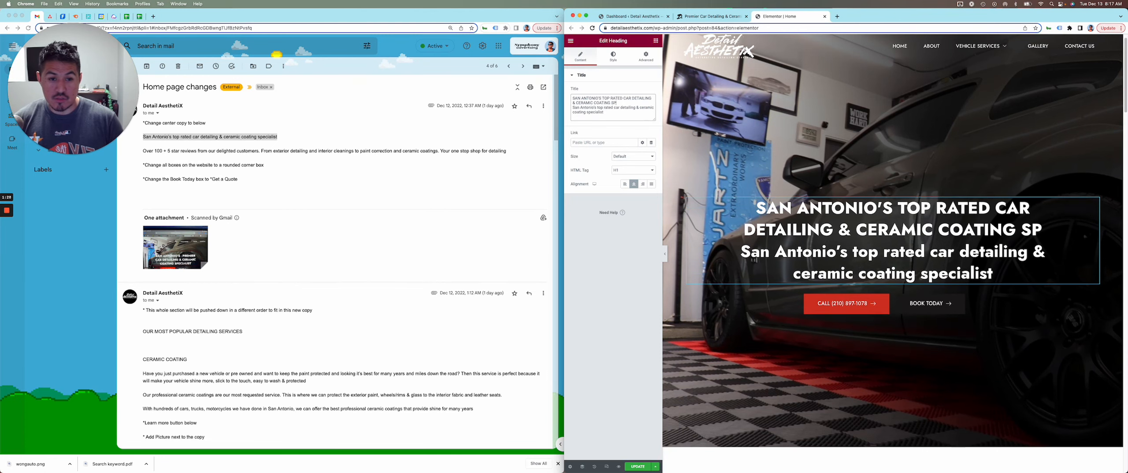
text(ECIALIST)
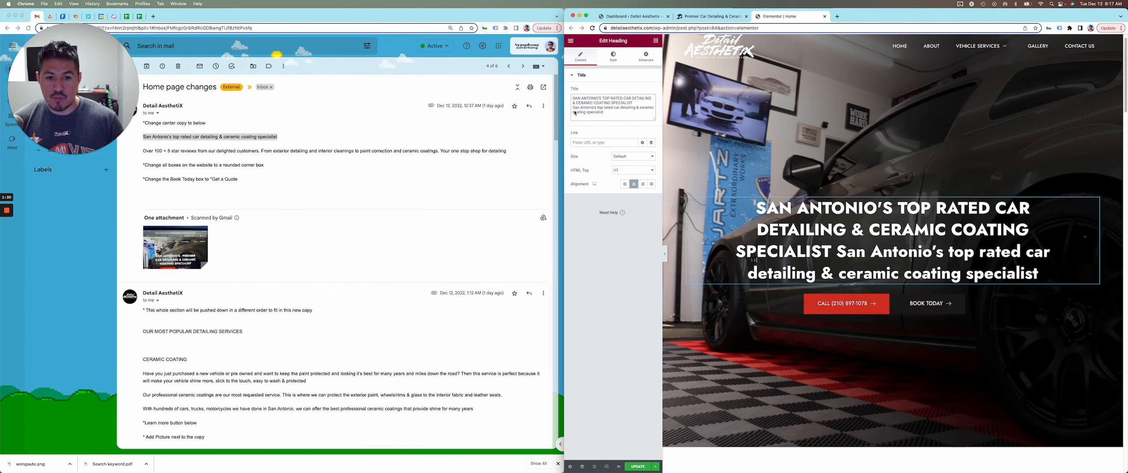
drag(612, 112, 575, 106)
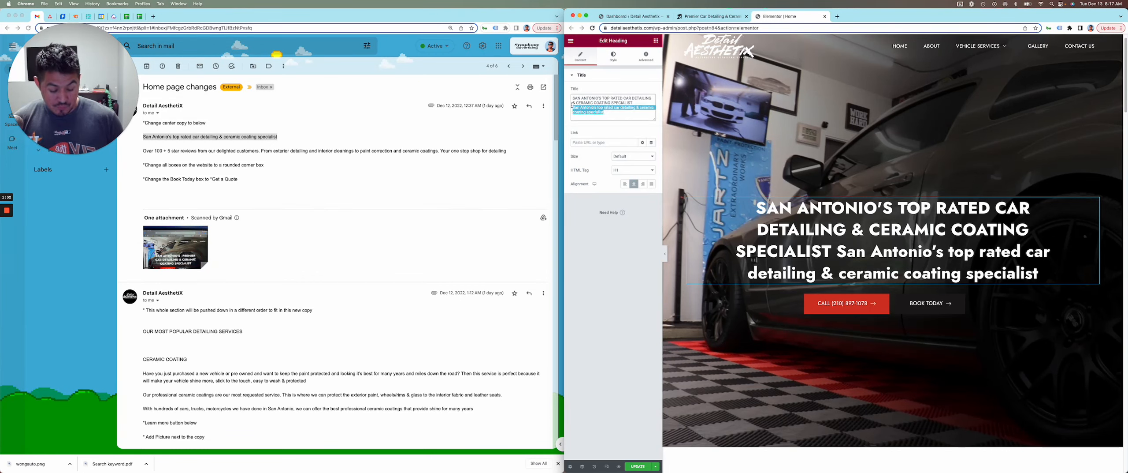
key(BackSpace)
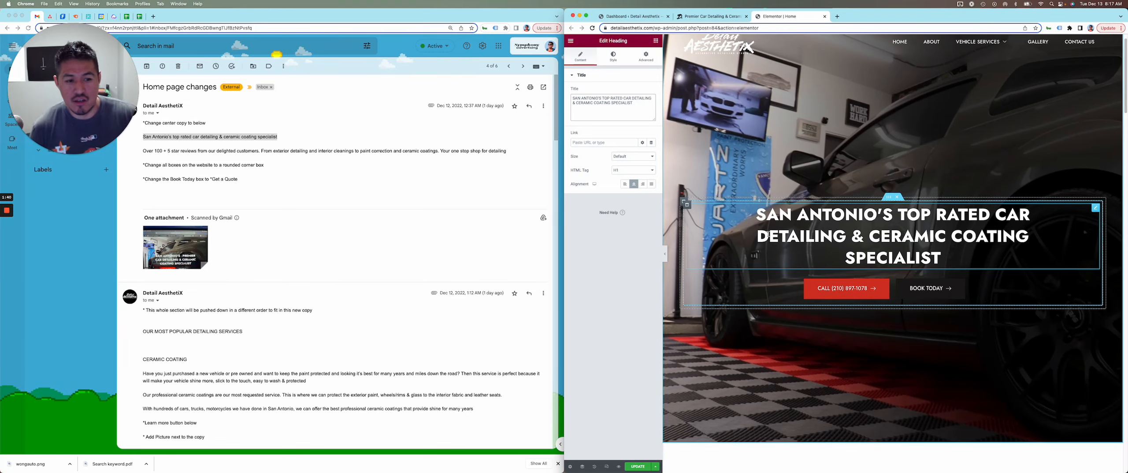
scroll(774, 221, down, 1)
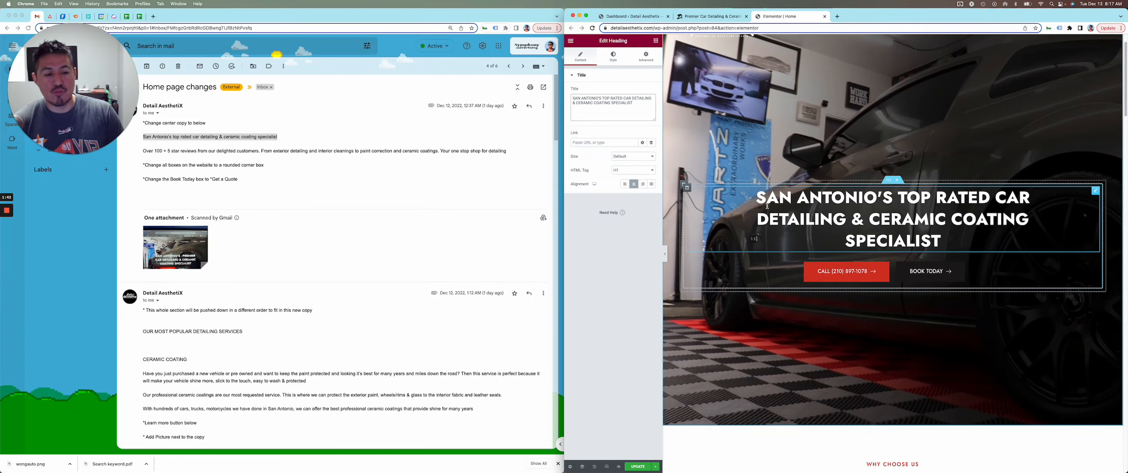
scroll(802, 195, down, 1)
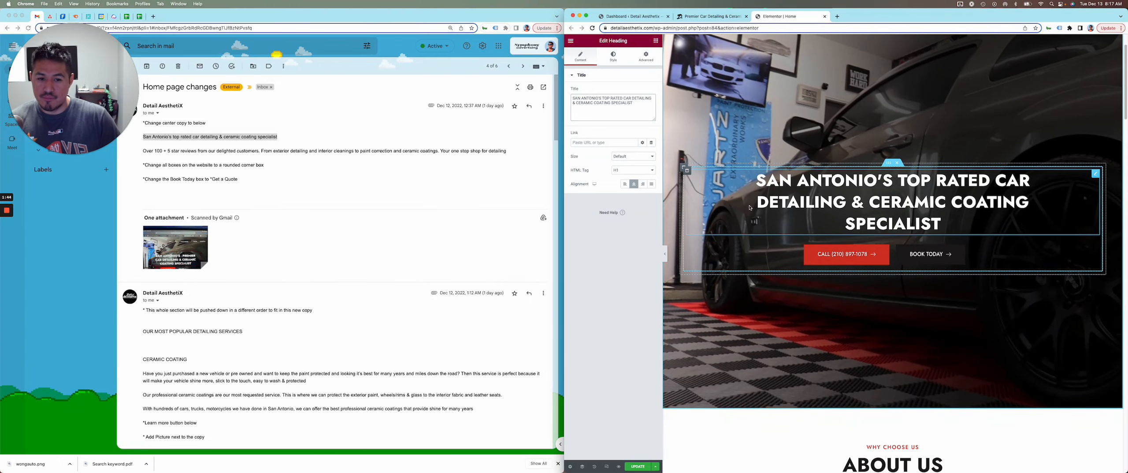
scroll(767, 203, down, 1)
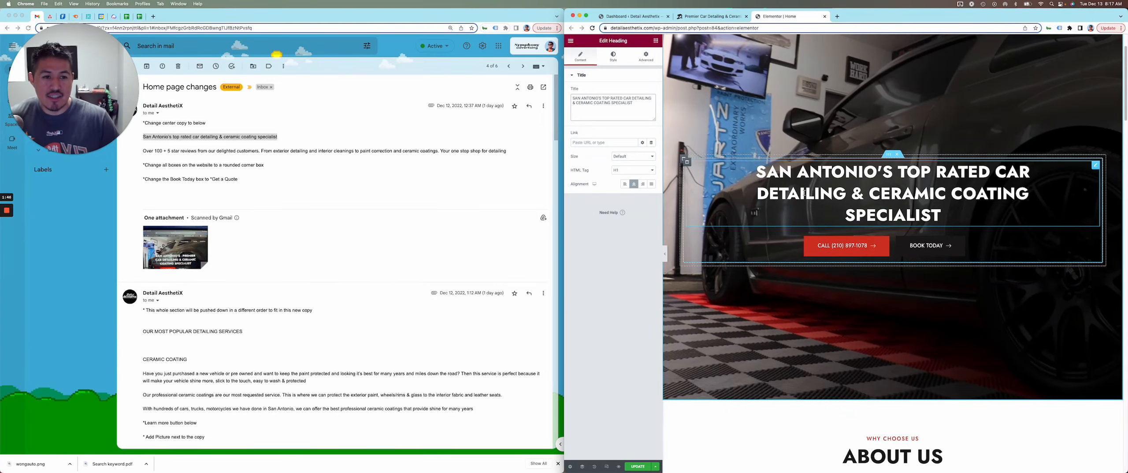
scroll(838, 181, down, 1)
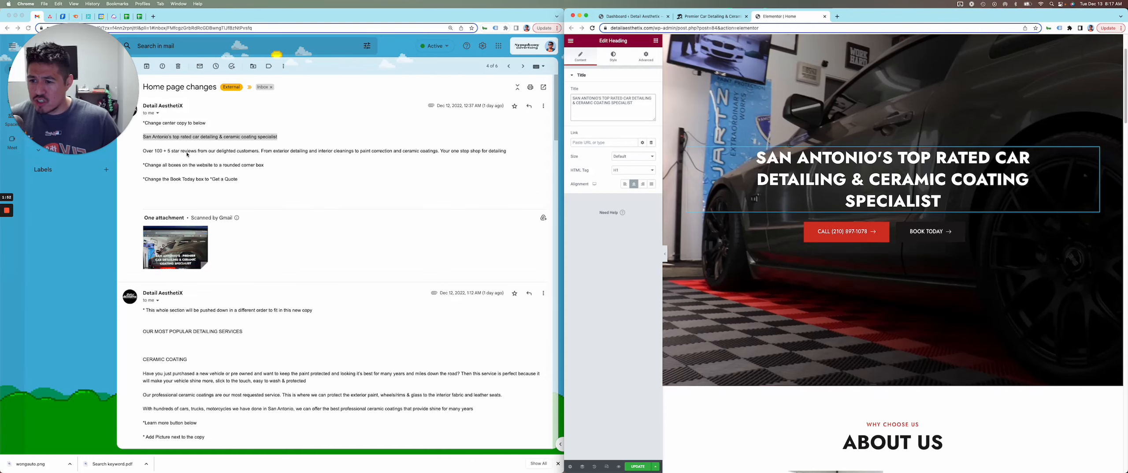
scroll(848, 212, down, 1)
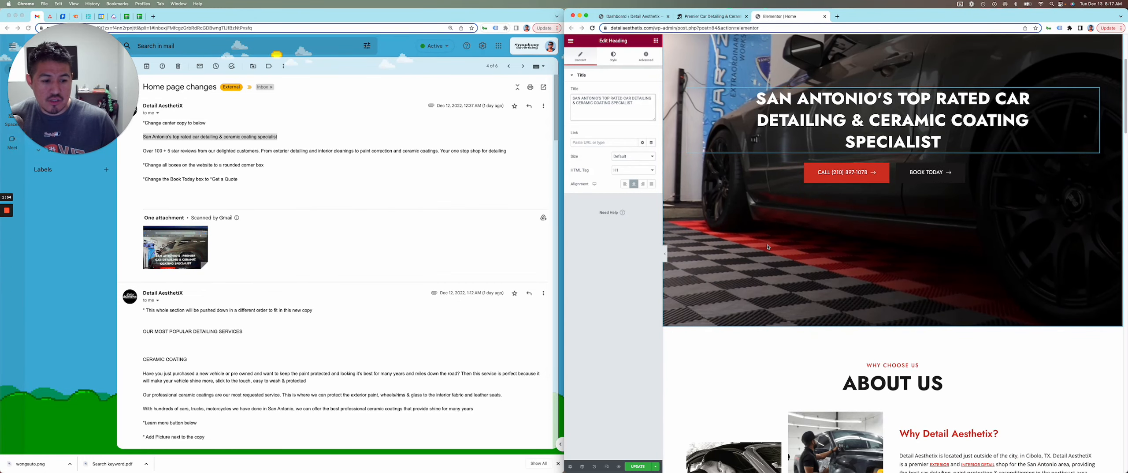
Copy the email's sentence that begins "Over 100 + 5 star reviews" and ends "Your one stop shop for detailing".
click(154, 250)
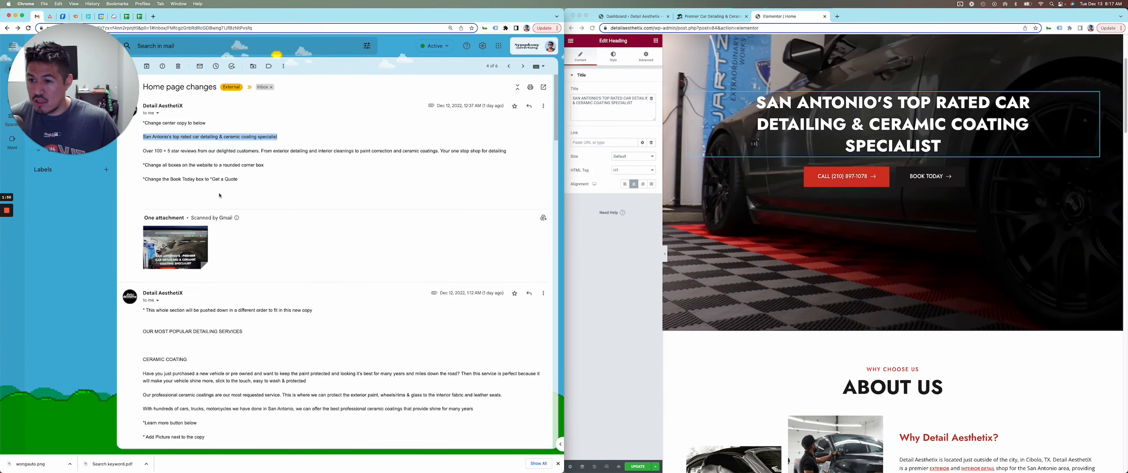
click(491, 144)
drag(507, 151, 137, 153)
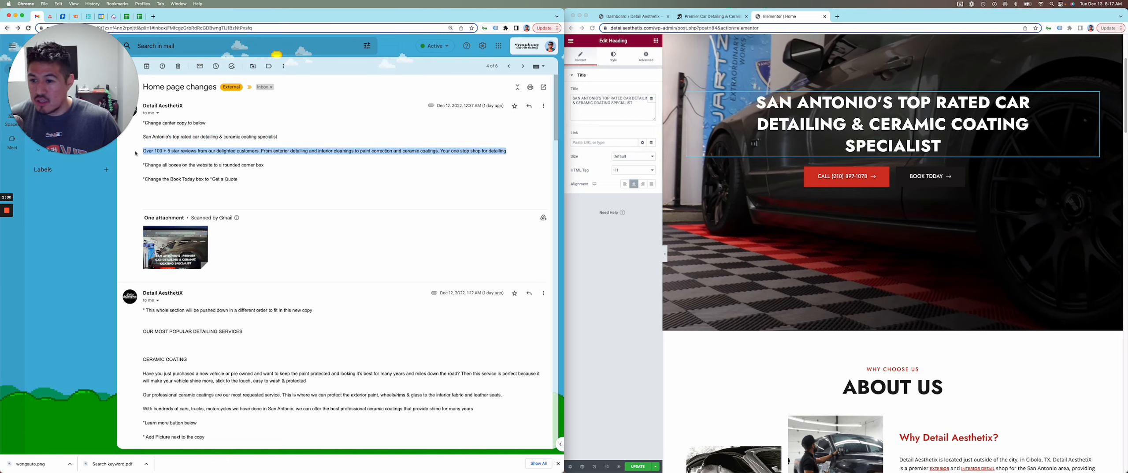
right_click(231, 152)
click(240, 156)
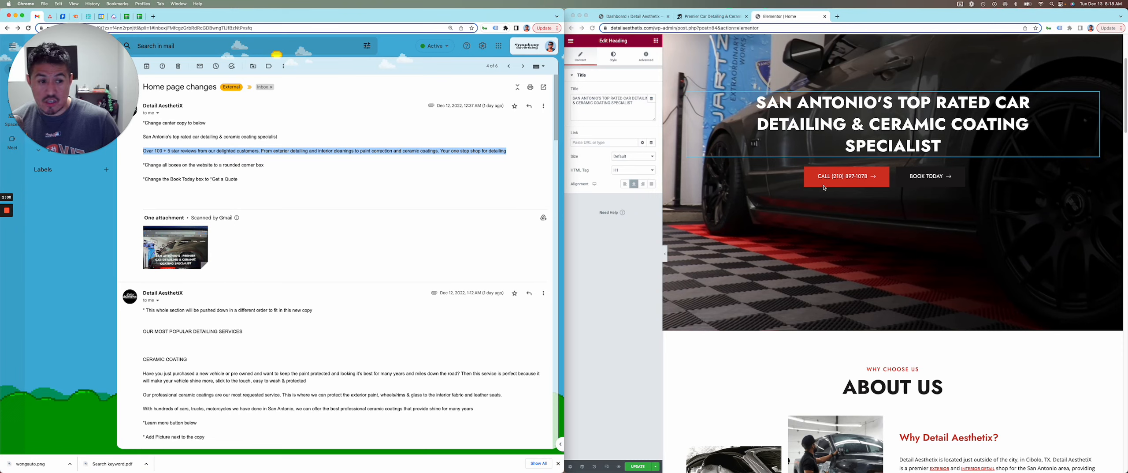
Change the text of the hero's Book Today button to "GET A QUOTE".
click(183, 178)
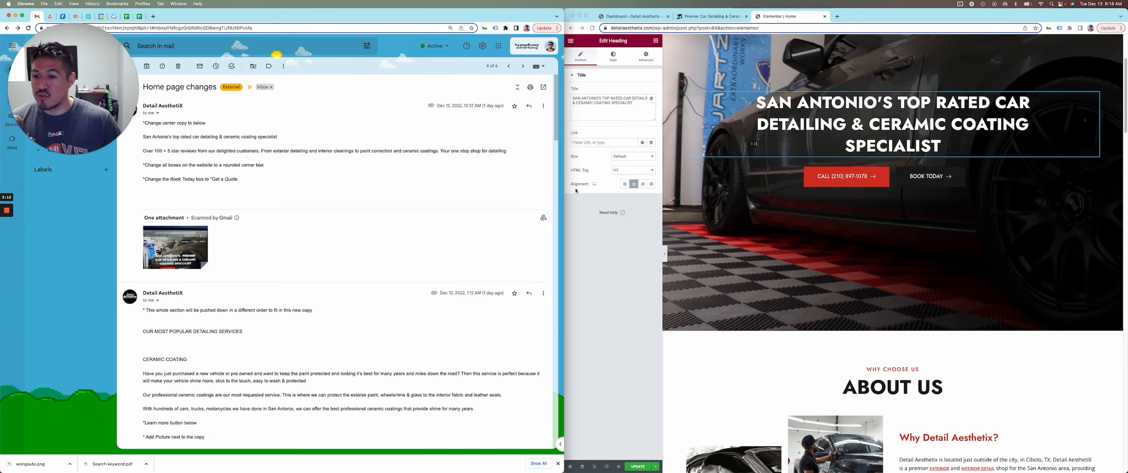
click(918, 186)
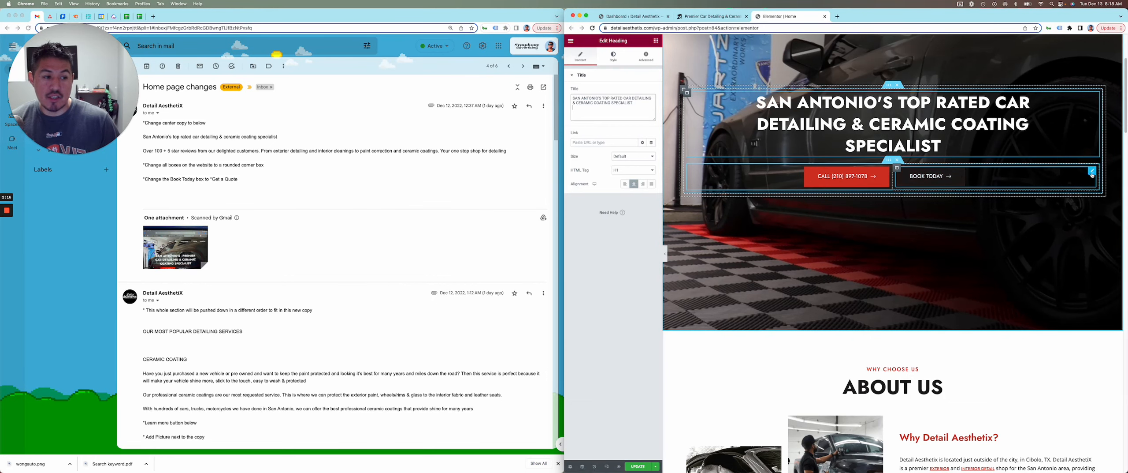
click(1077, 172)
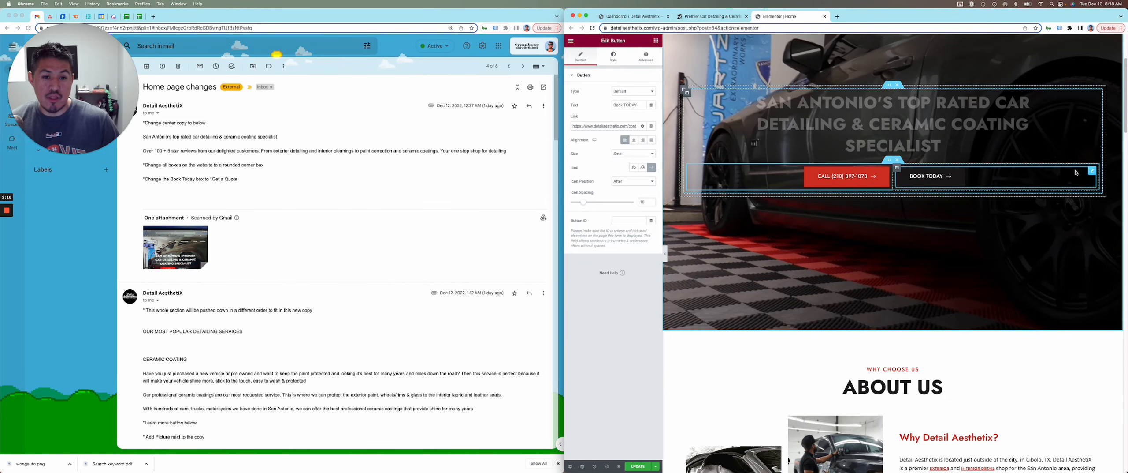
triple_click(620, 104)
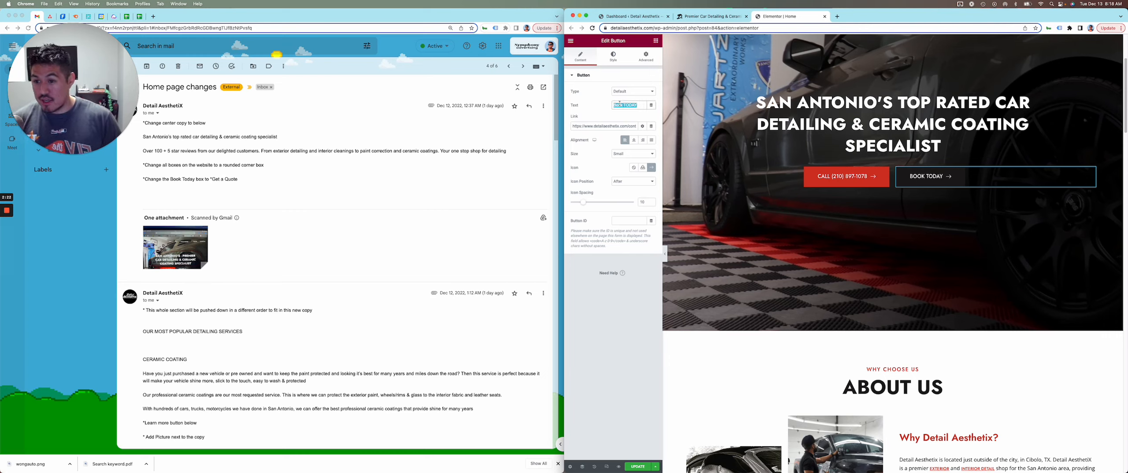
text(GET AA)
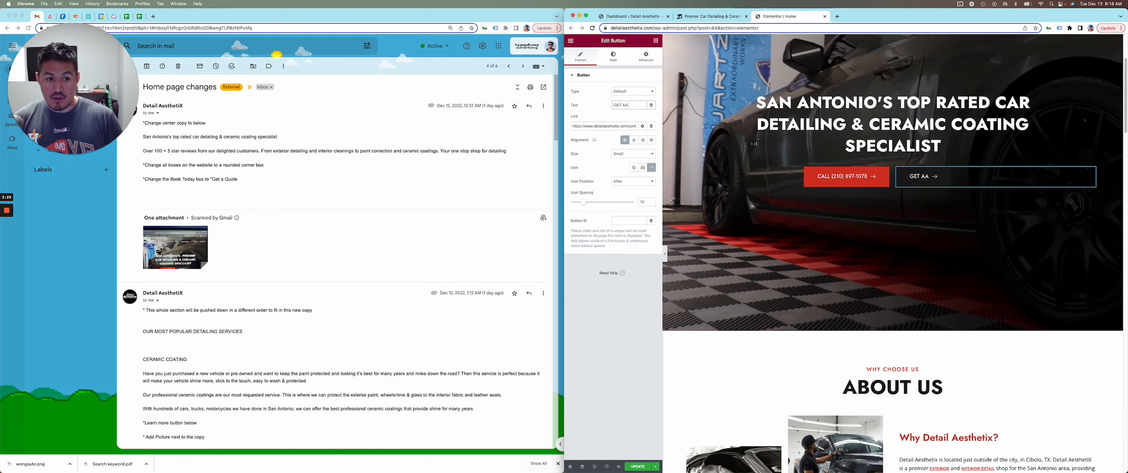
text( QUOTE)
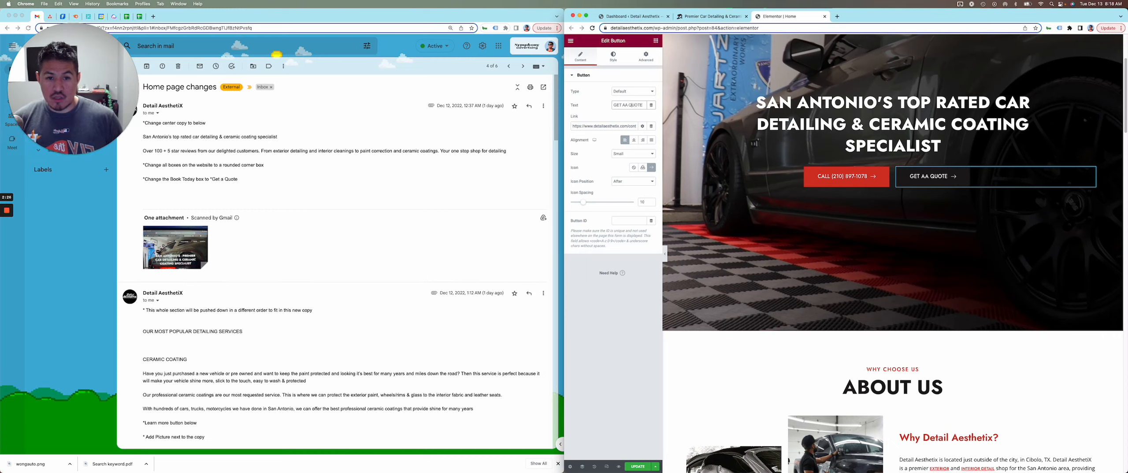
click(630, 105)
key(BackSpace)
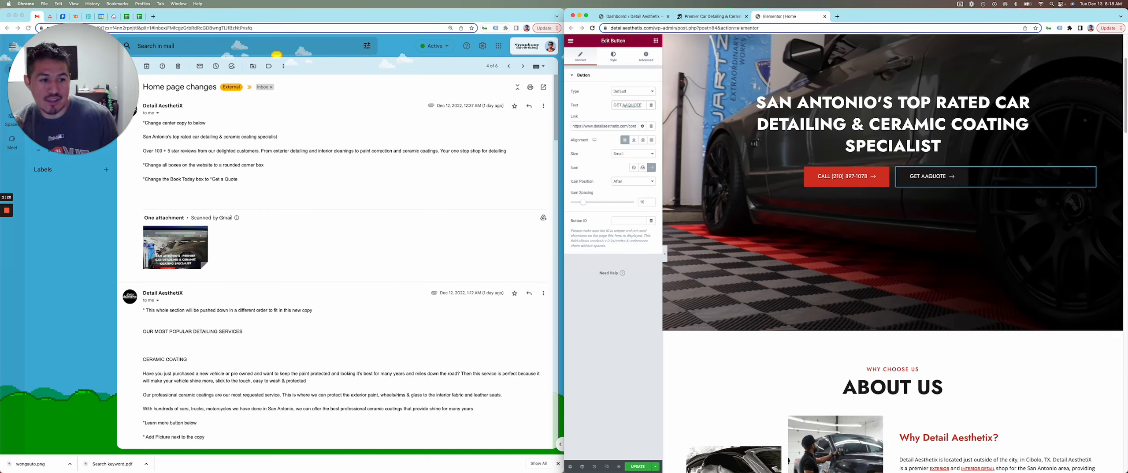
key(BackSpace)
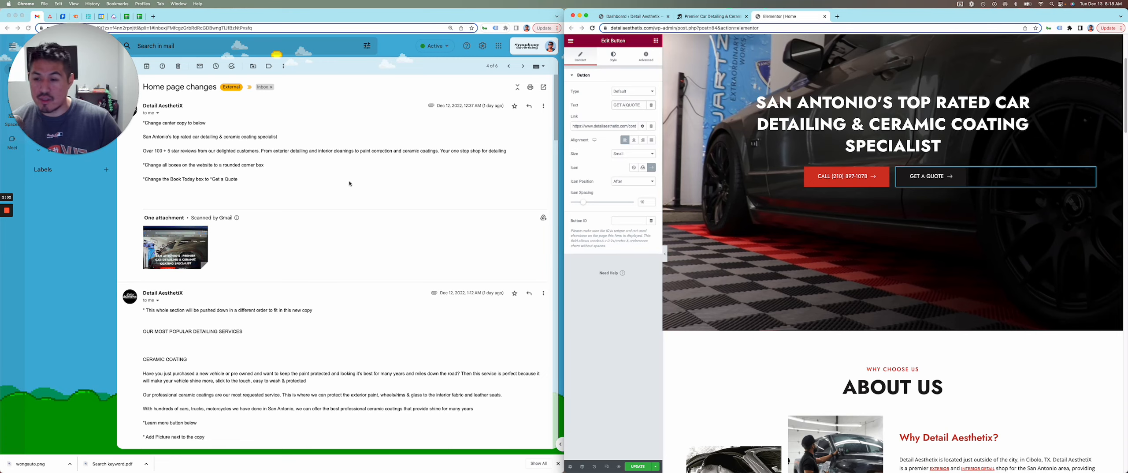
Round the corners of the hero's red Call button with a border radius of 20 on all corners.
triple_click(188, 166)
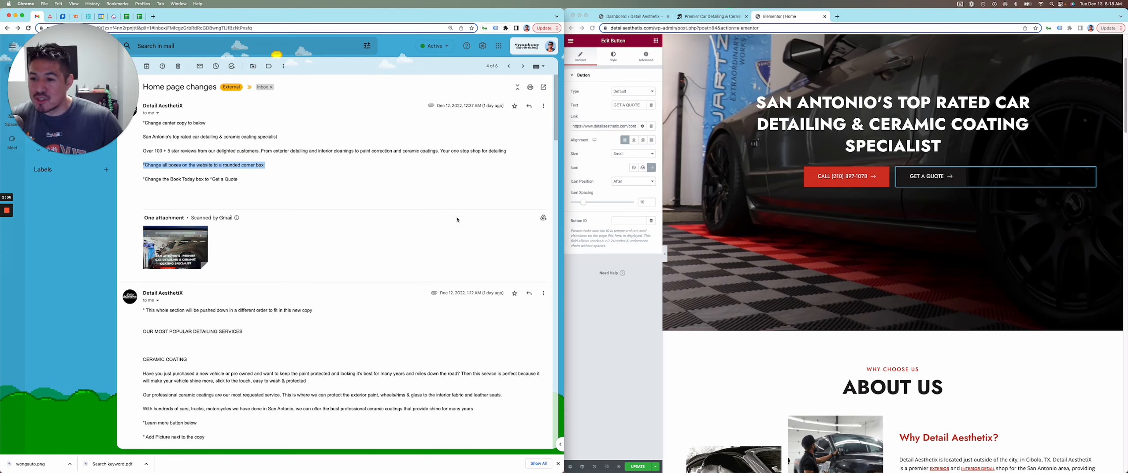
click(811, 183)
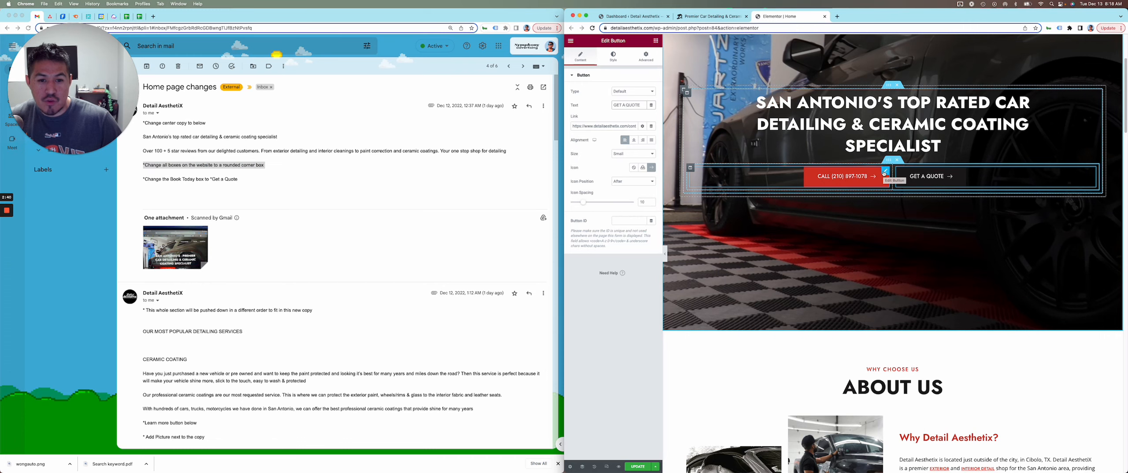
click(885, 172)
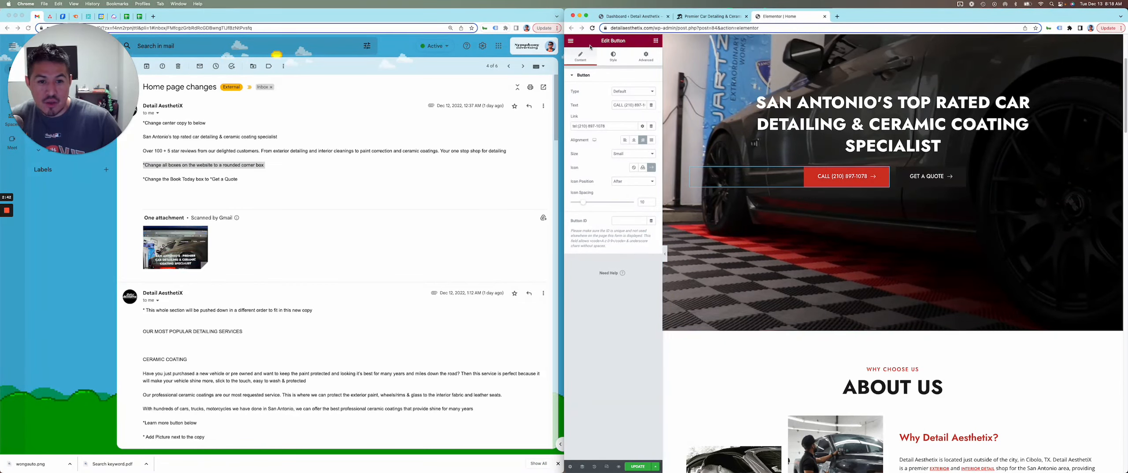
click(621, 61)
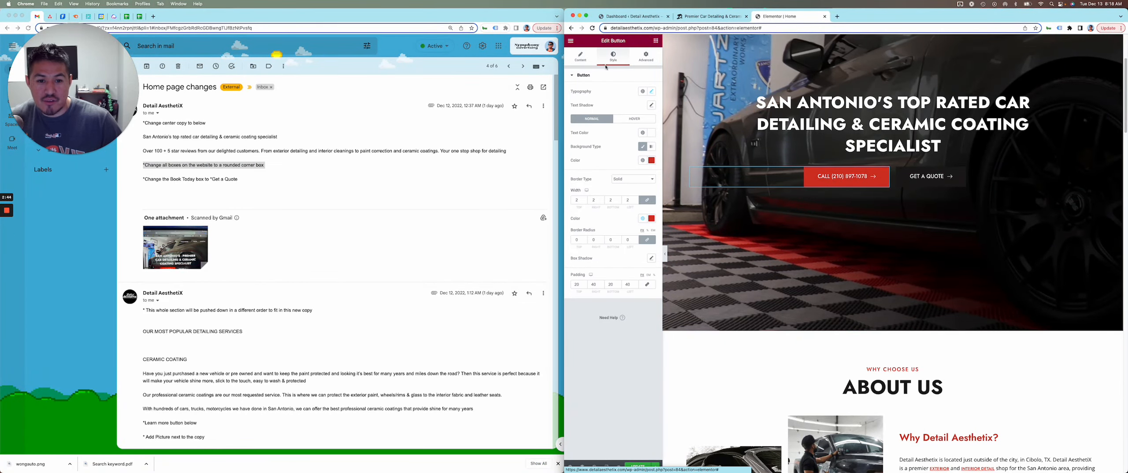
click(622, 178)
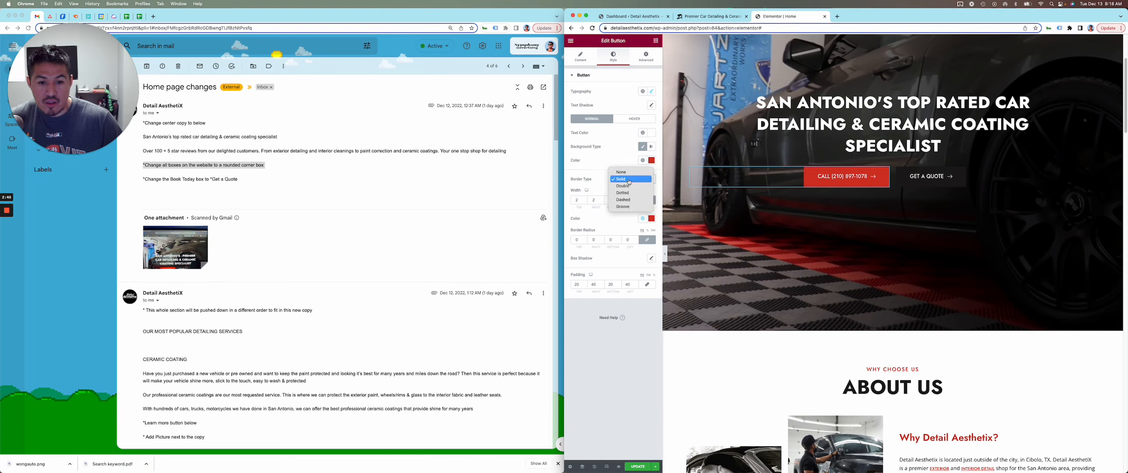
click(582, 329)
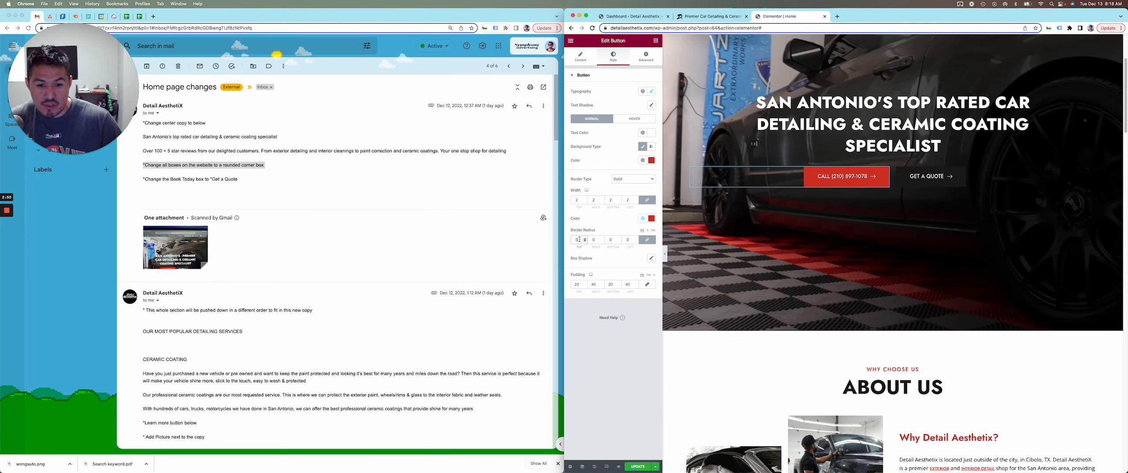
click(585, 239)
click(585, 239)
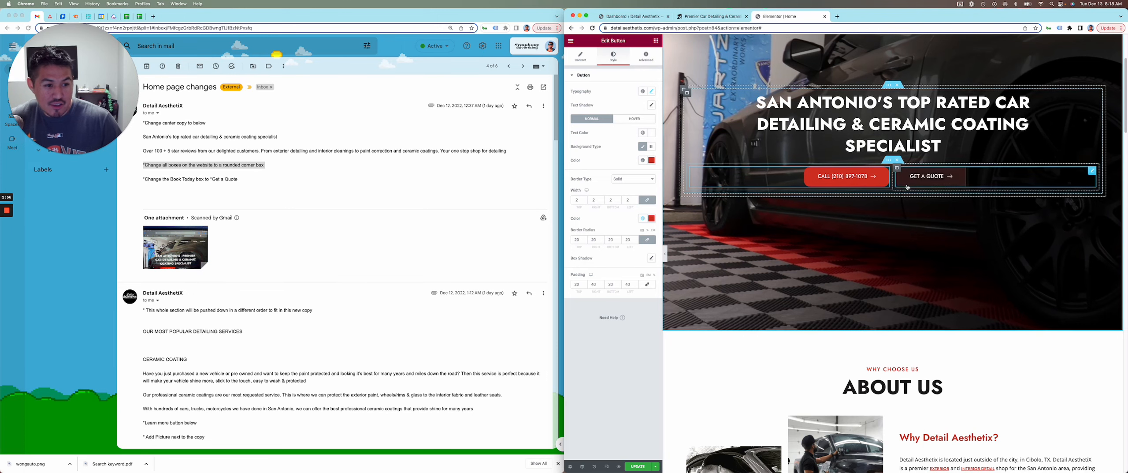
Set the hero Call button's border radius to 30 on all corners.
click(1092, 171)
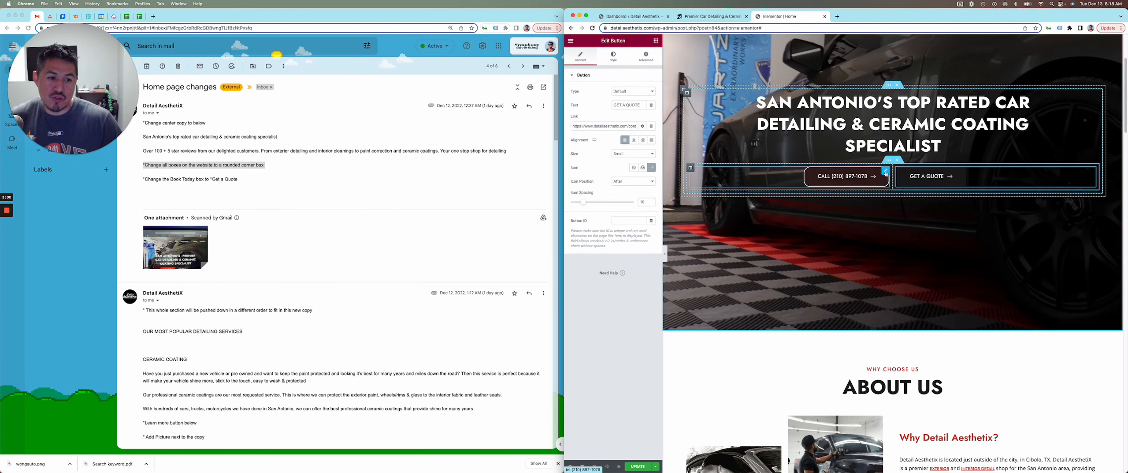
click(820, 177)
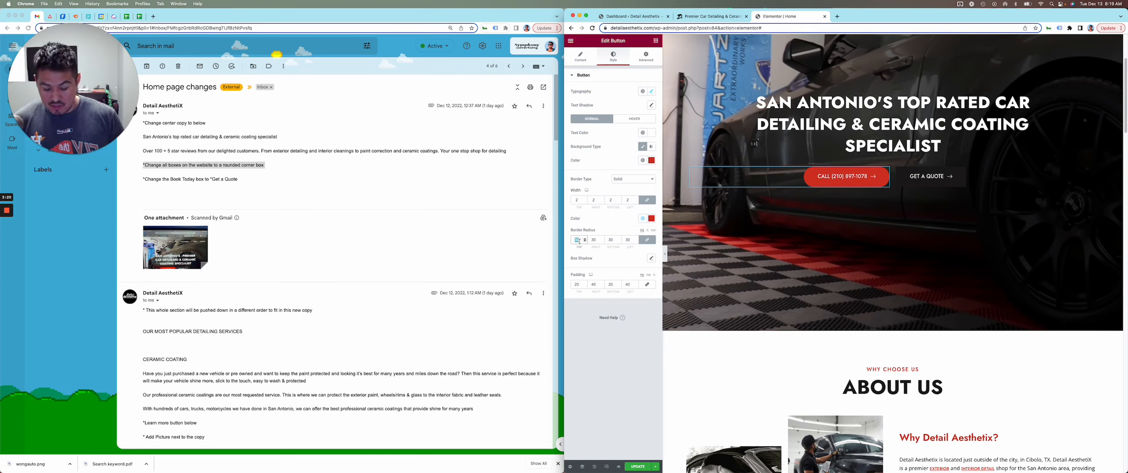
text(40)
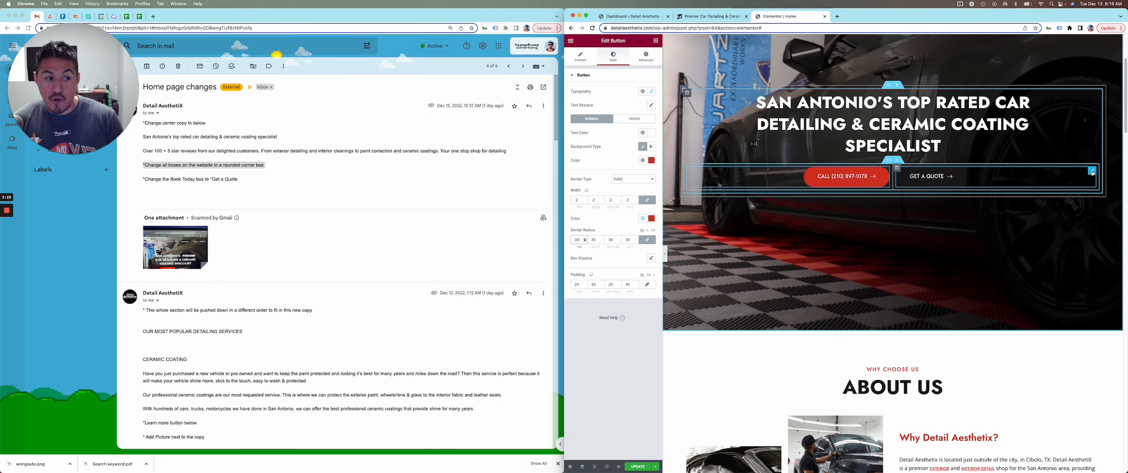
Set the GET A QUOTE button's border width to 2 on all sides and round its corners with a border radius.
click(1075, 171)
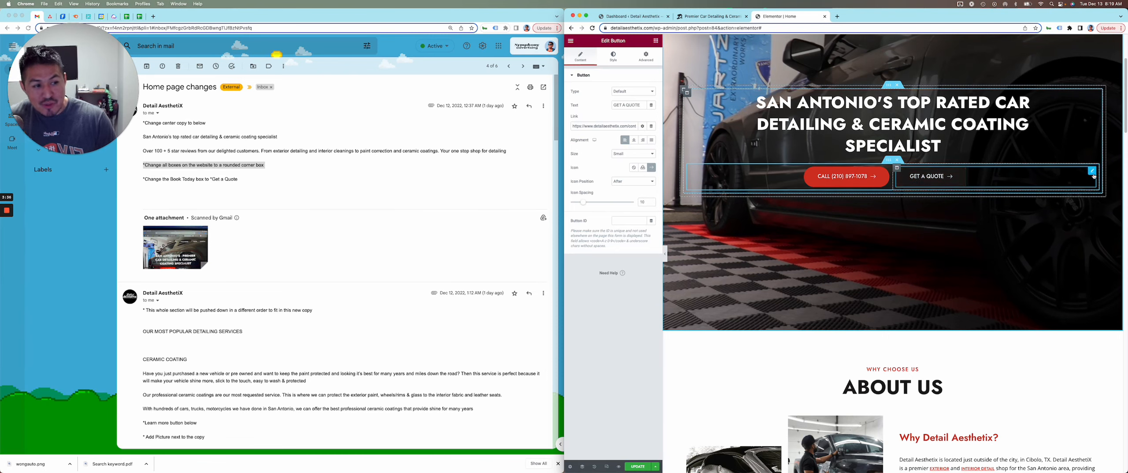
click(642, 55)
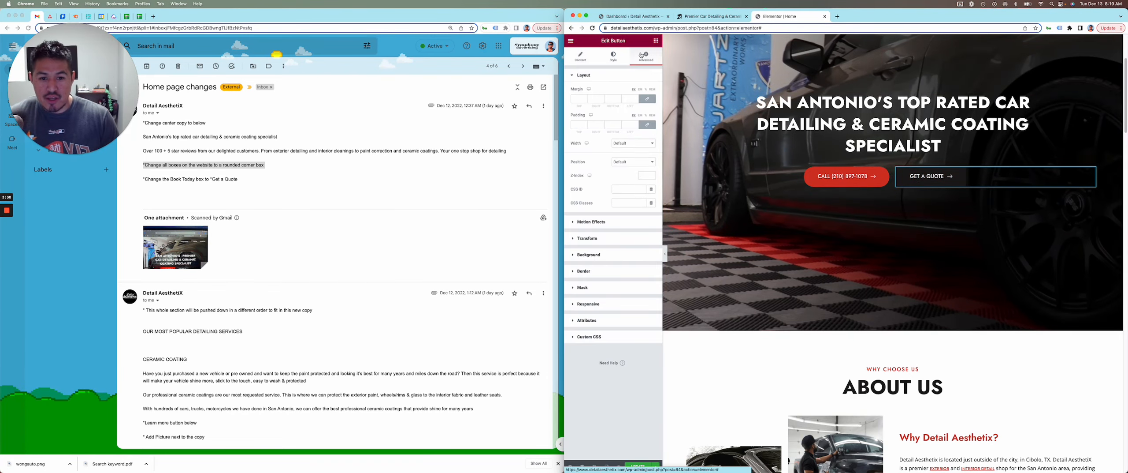
click(614, 57)
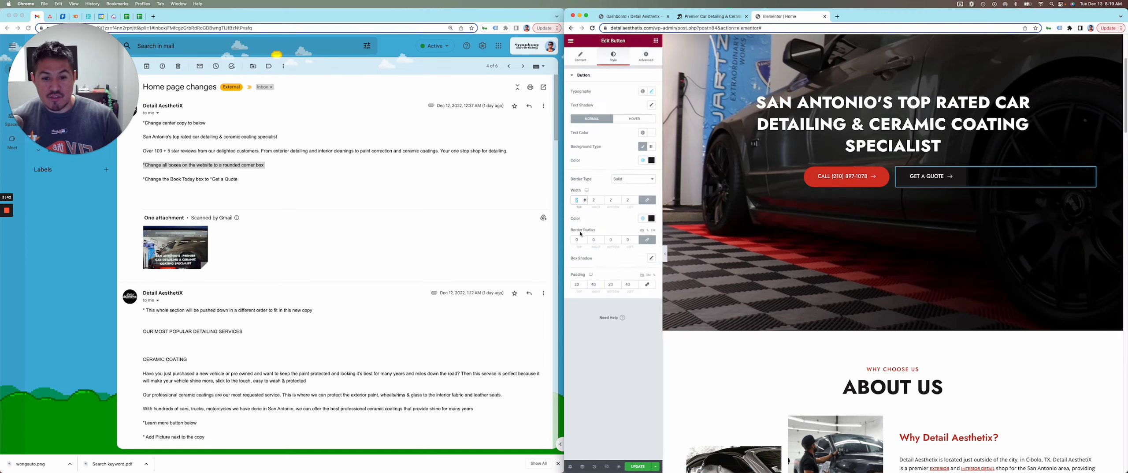
text(30)
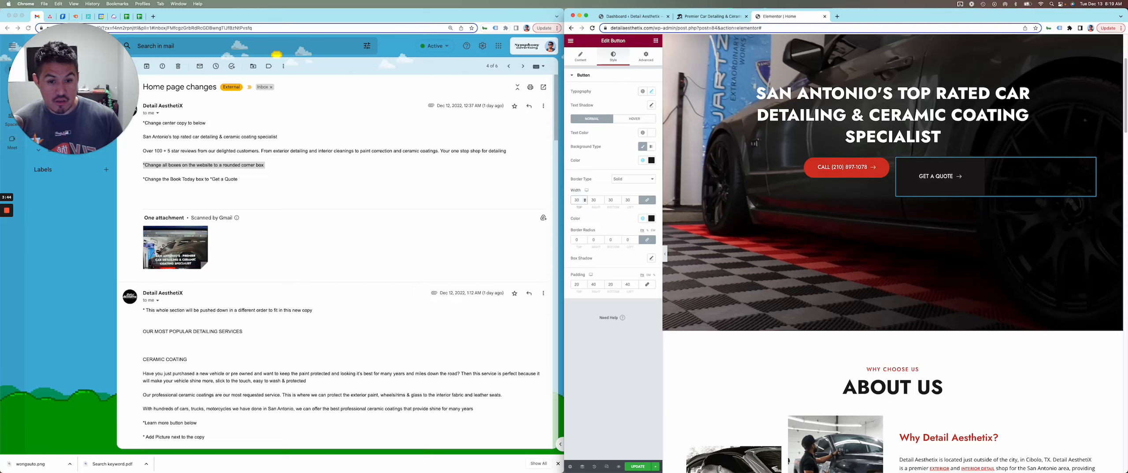
key(BackSpace)
key(BackSpace)
text(2)
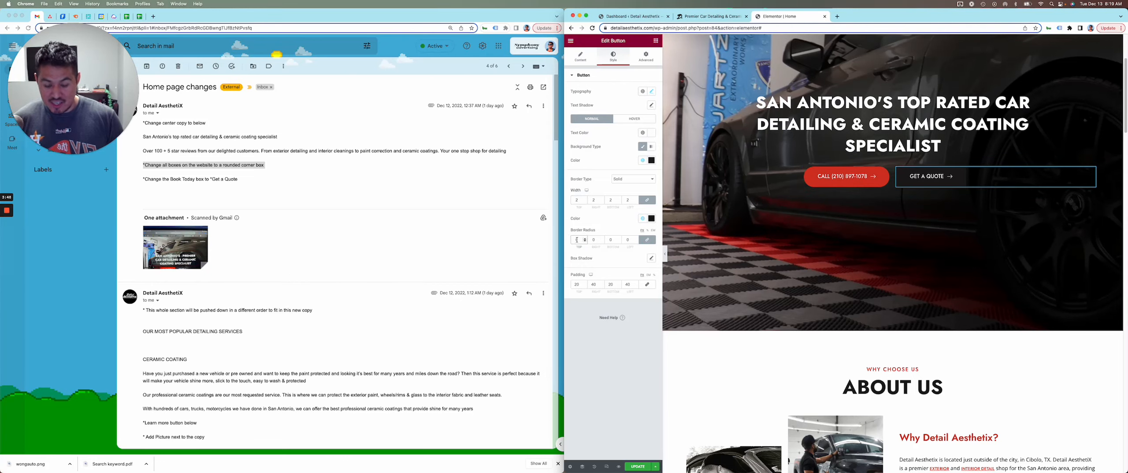
key(ctrl+Up)
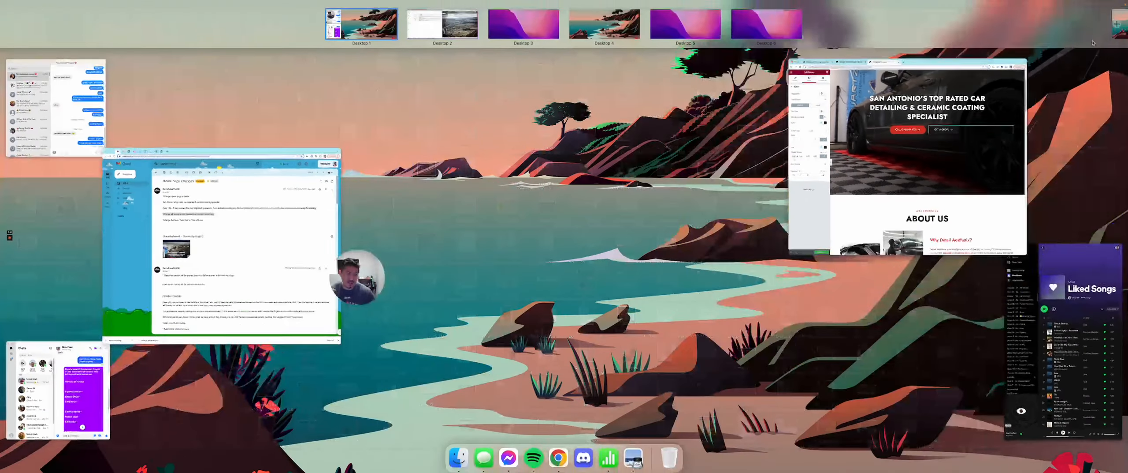
key(ctrl+Up)
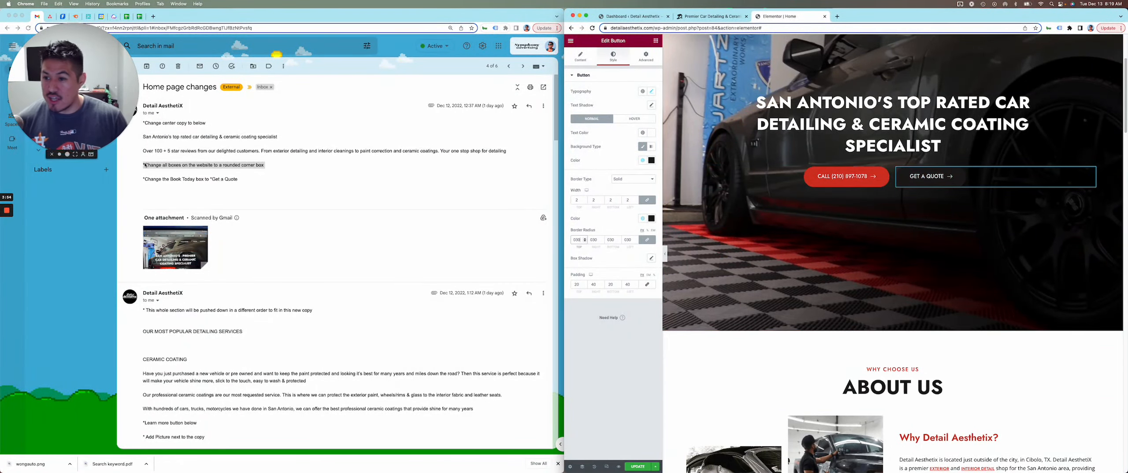
triple_click(182, 150)
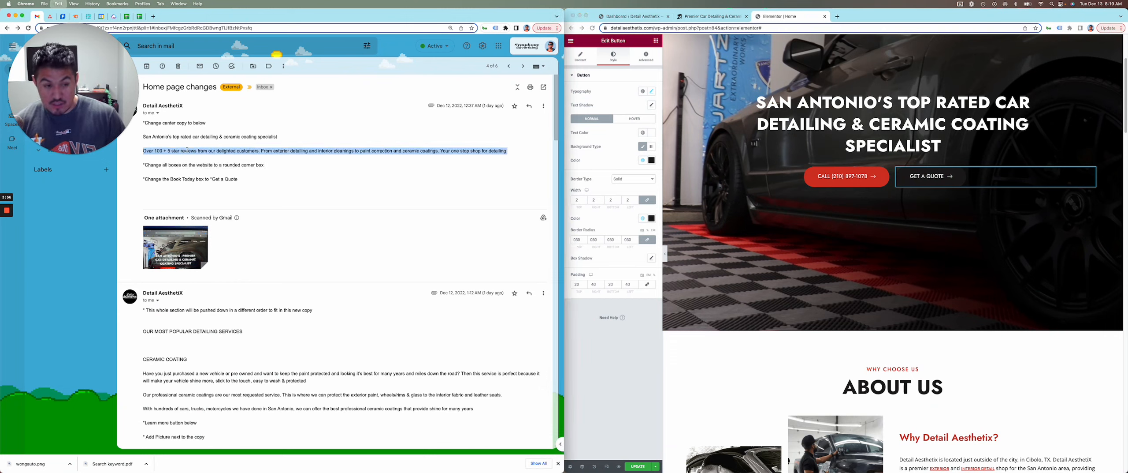
click(657, 41)
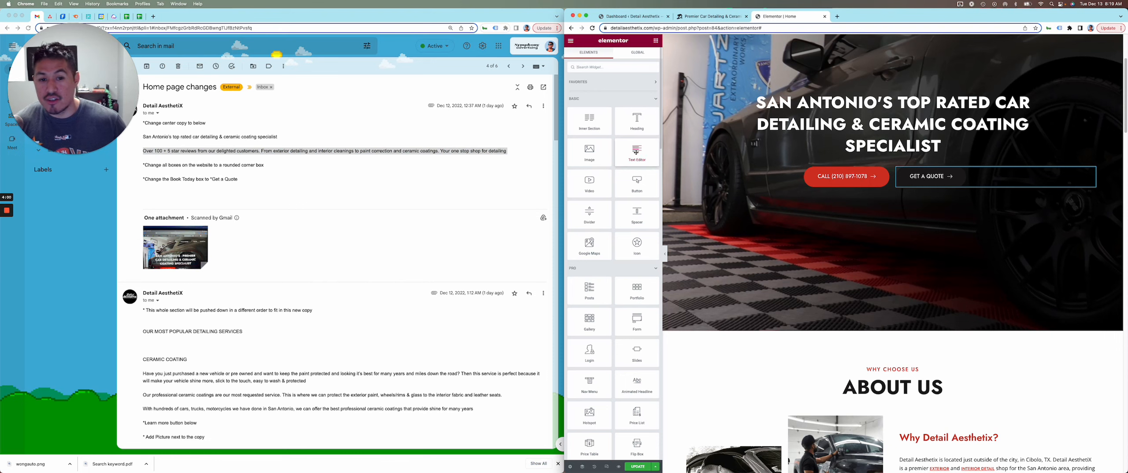
drag(637, 152, 871, 204)
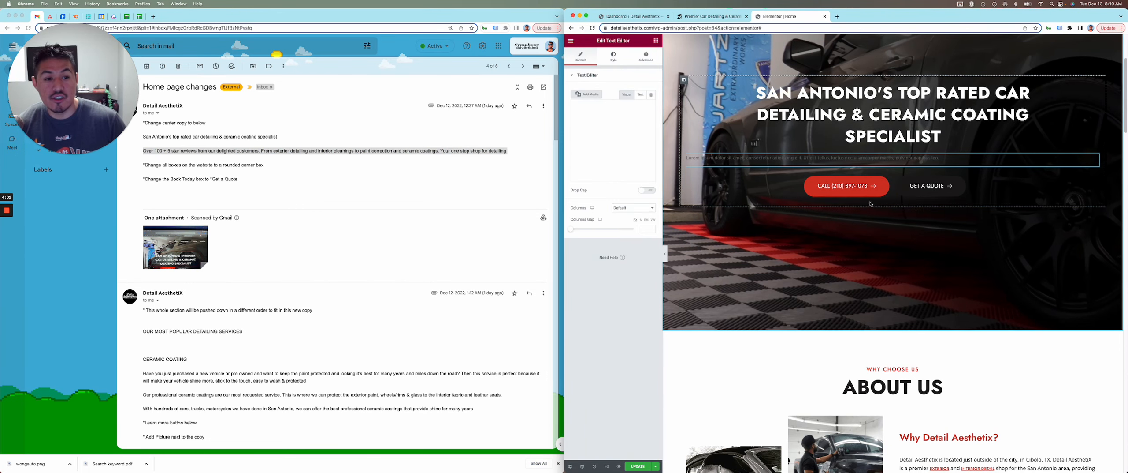
right_click(1093, 161)
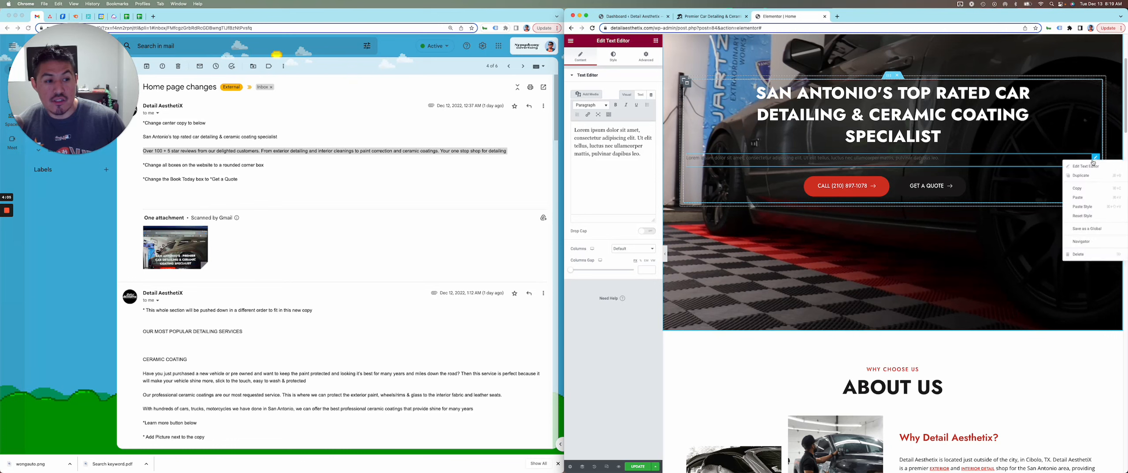
click(1089, 255)
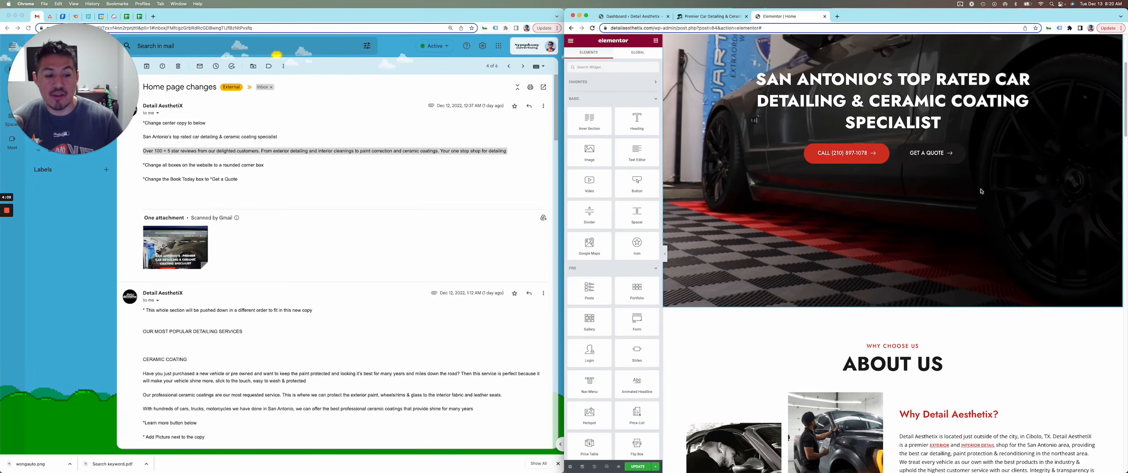
scroll(961, 162, down, 5)
scroll(884, 193, up, 5)
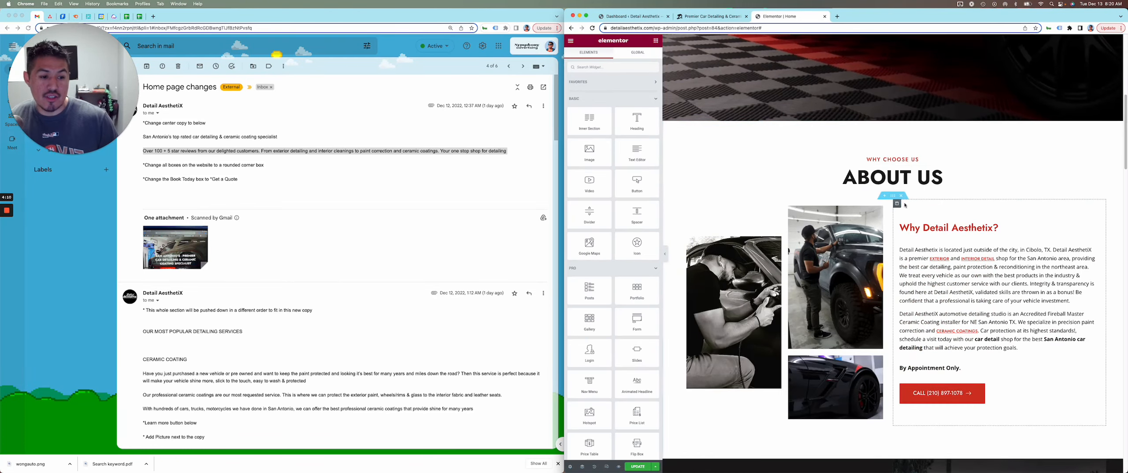
scroll(886, 185, down, 3)
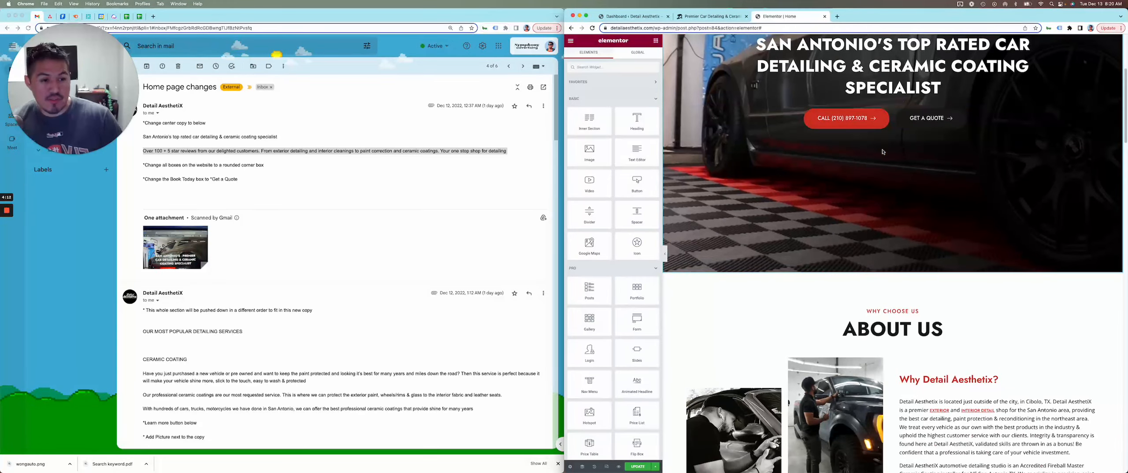
scroll(892, 199, up, 4)
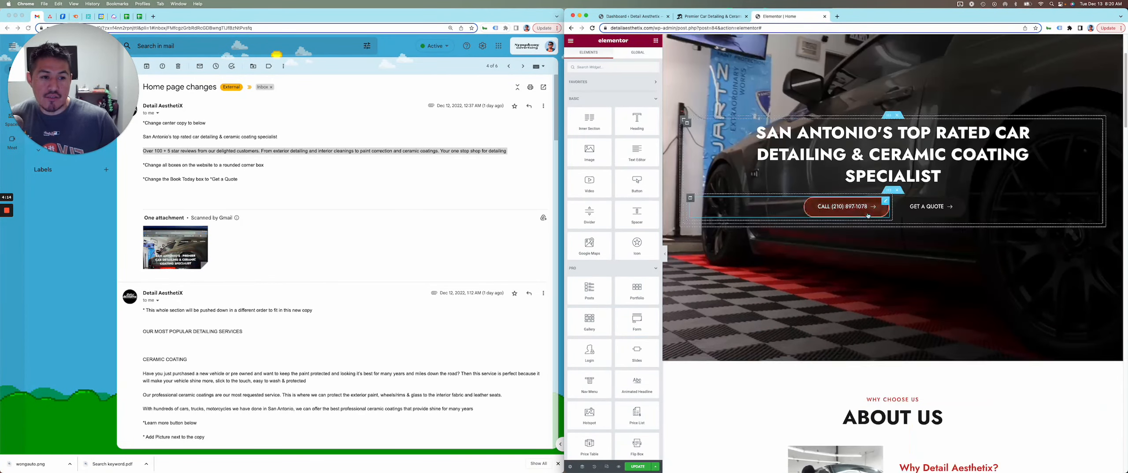
scroll(926, 273, down, 3)
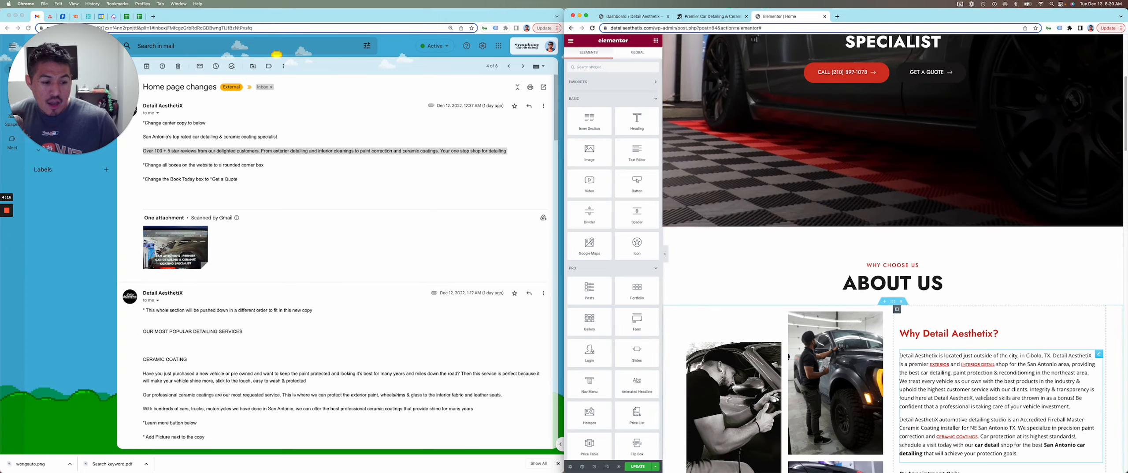
scroll(997, 332, down, 4)
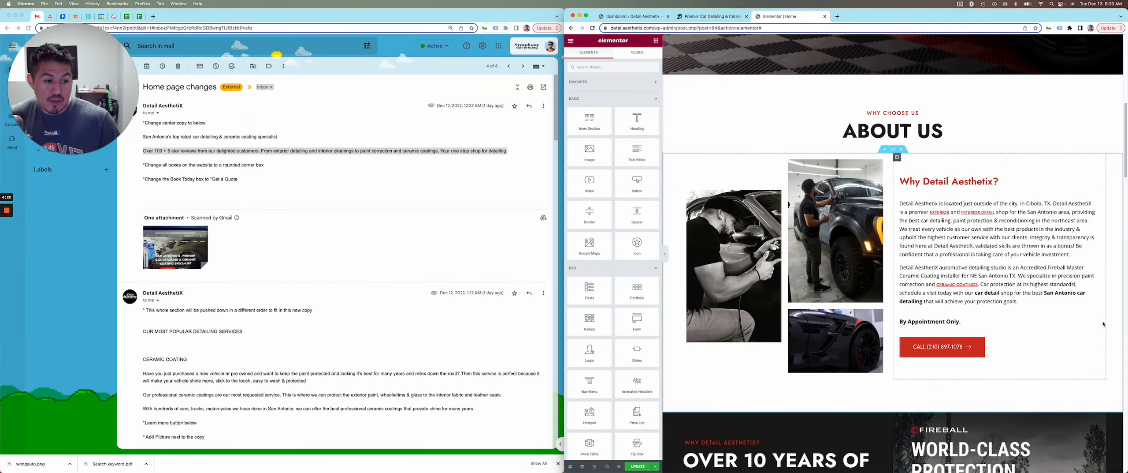
right_click(1100, 210)
click(1085, 225)
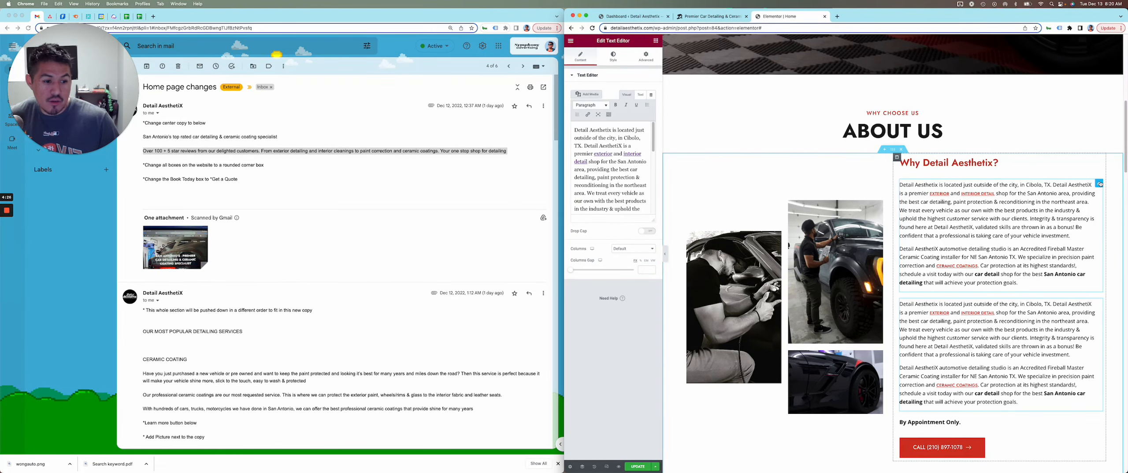
key(Delete)
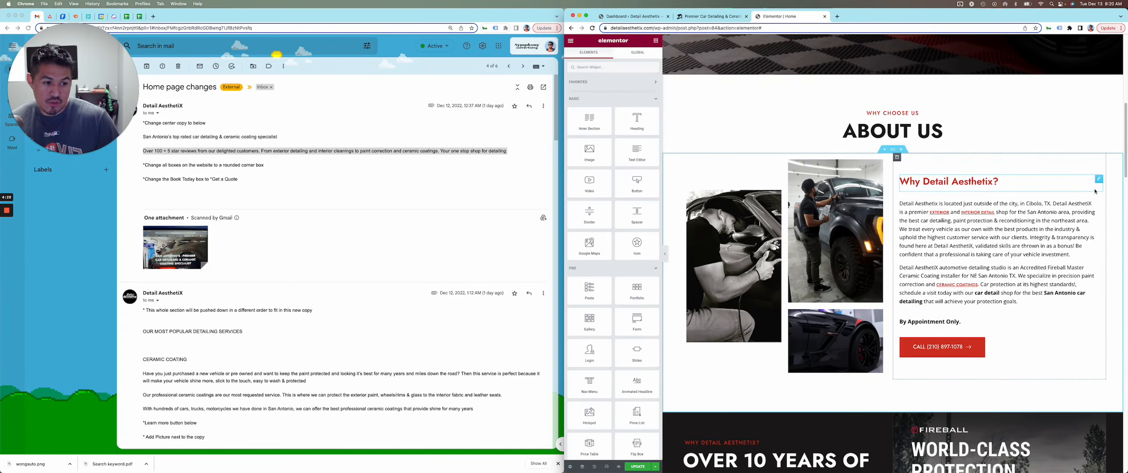
Copy the white paragraph from the "Over 10 Years of Experience" section into the hero, placing it between the heading and the two buttons.
scroll(979, 318, down, 5)
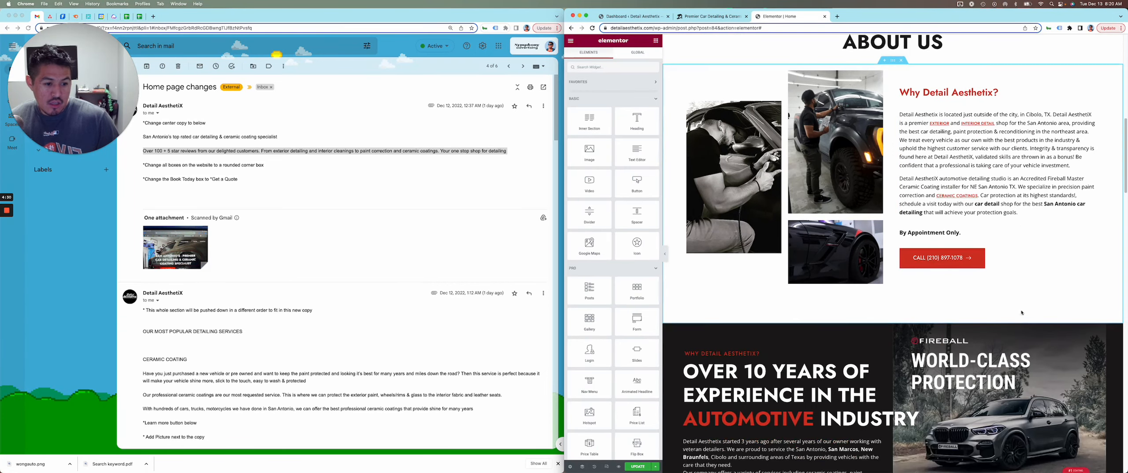
scroll(978, 317, down, 1)
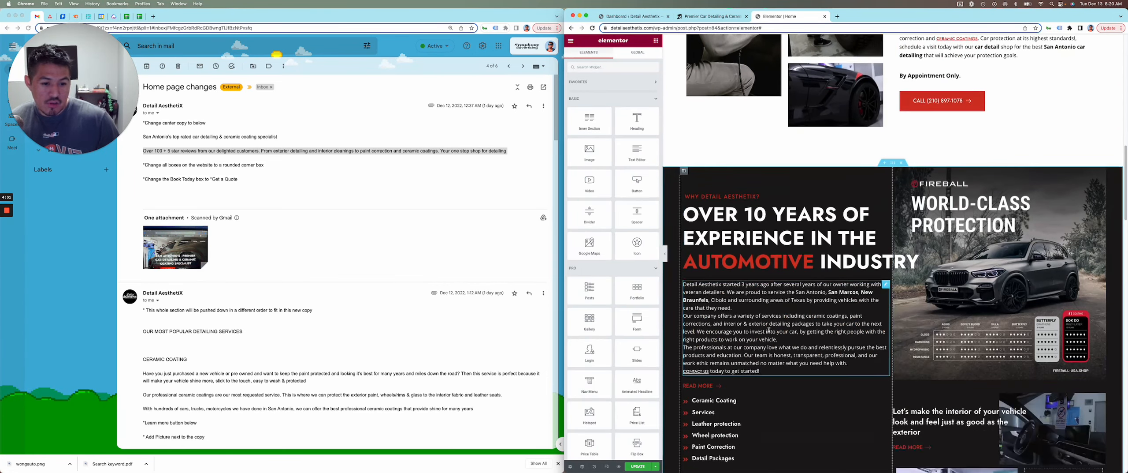
right_click(887, 286)
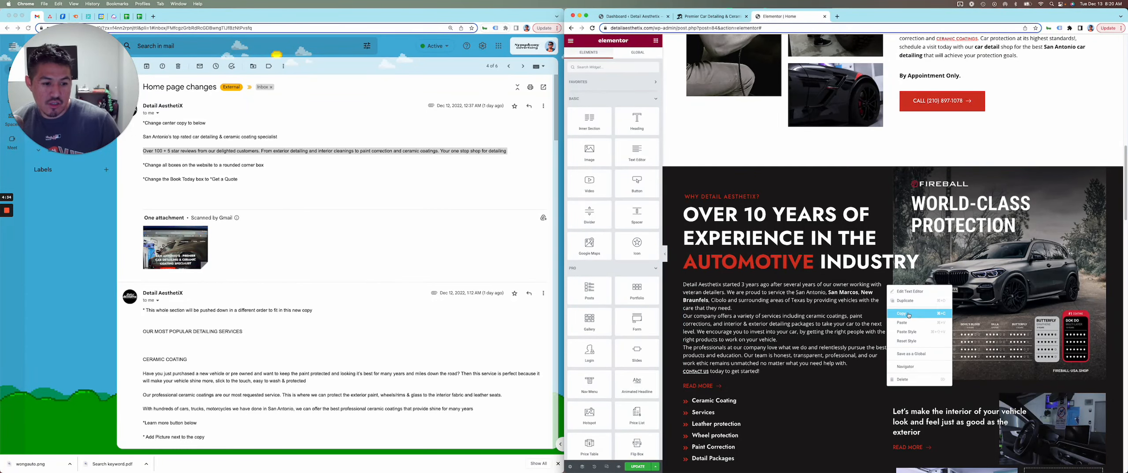
click(923, 313)
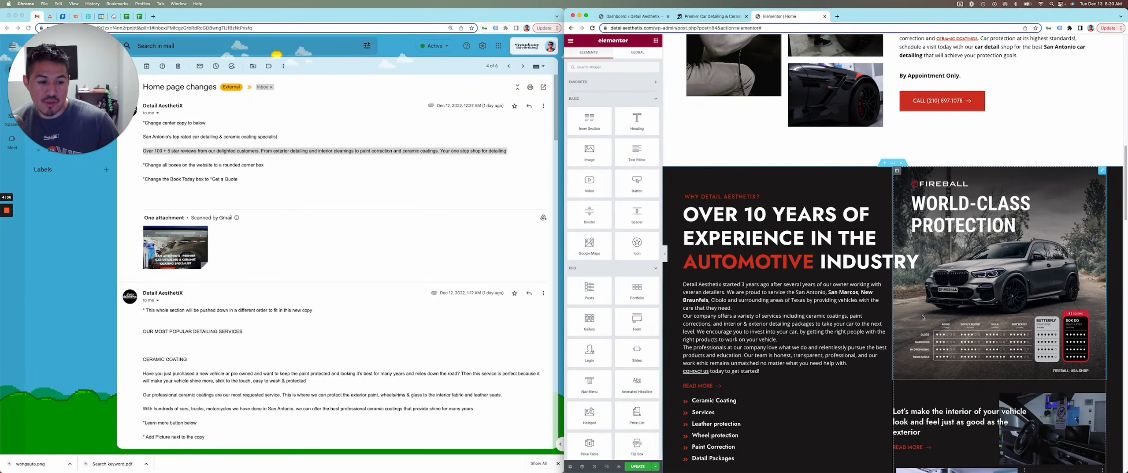
scroll(894, 264, up, 10)
scroll(889, 246, up, 4)
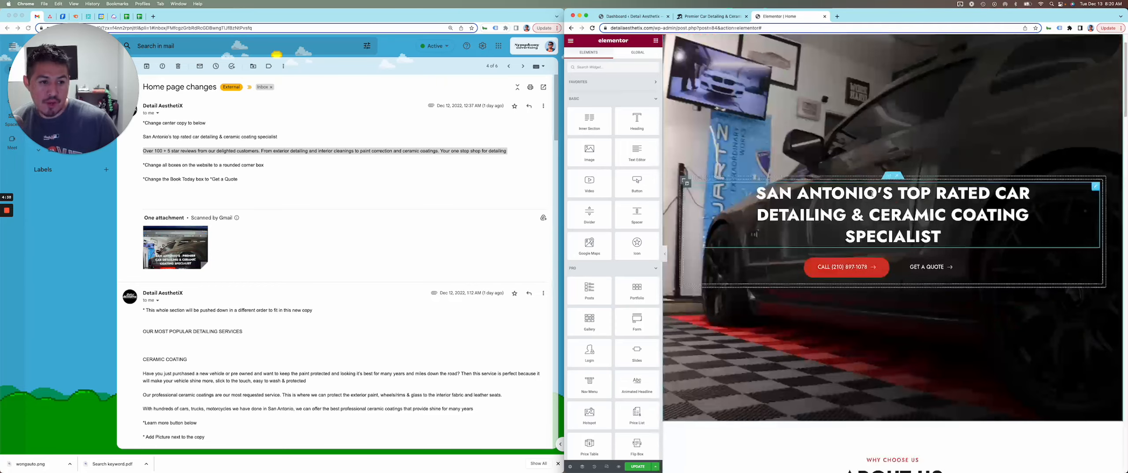
right_click(889, 251)
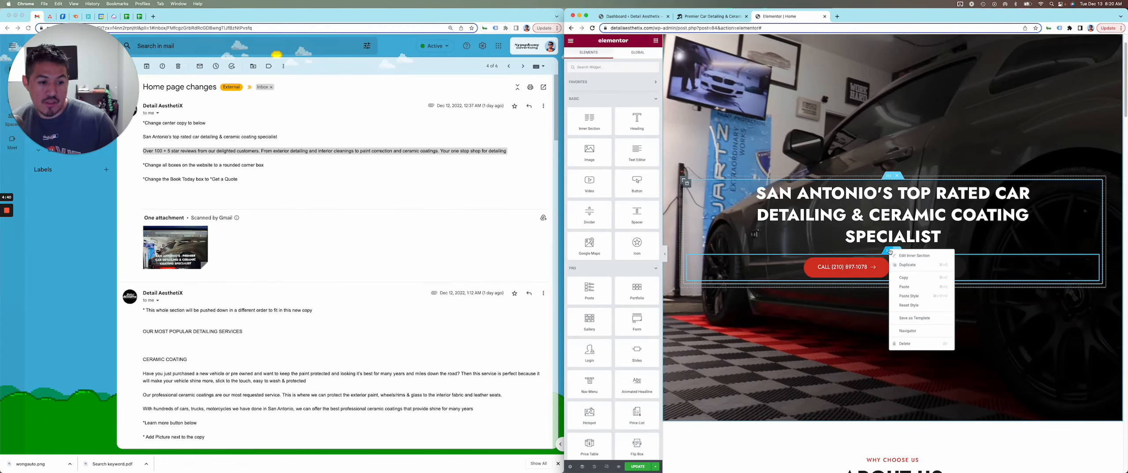
click(907, 287)
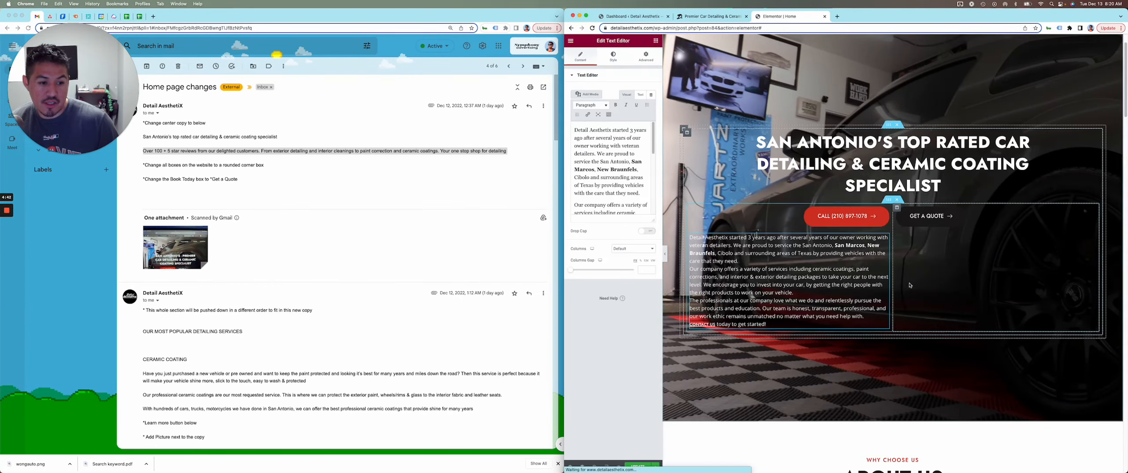
drag(886, 237, 886, 240)
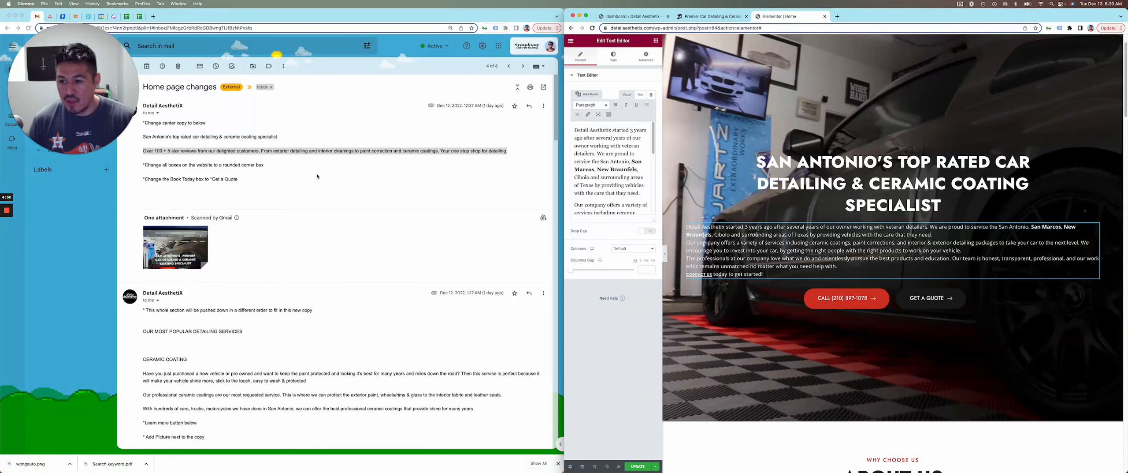
Replace the hero paragraph's text with the emailed copy beginning "Over 100 + 5 star reviews from our delighted customers".
click(422, 155)
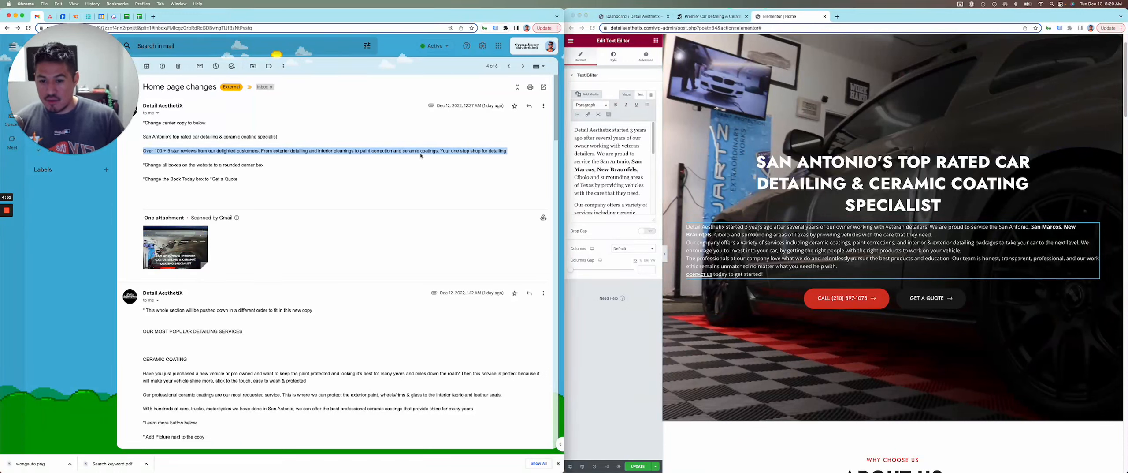
click(578, 131)
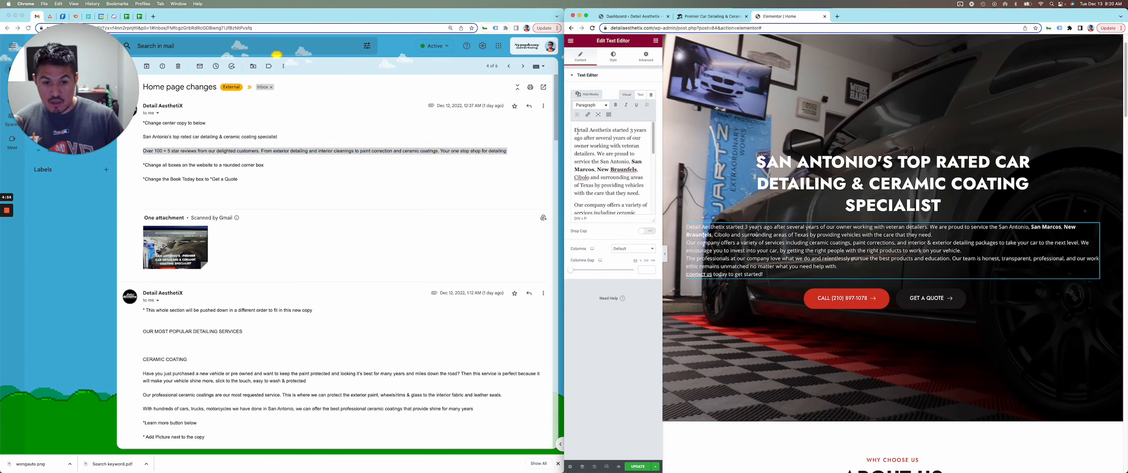
key(ctrl+a)
key(BackSpace)
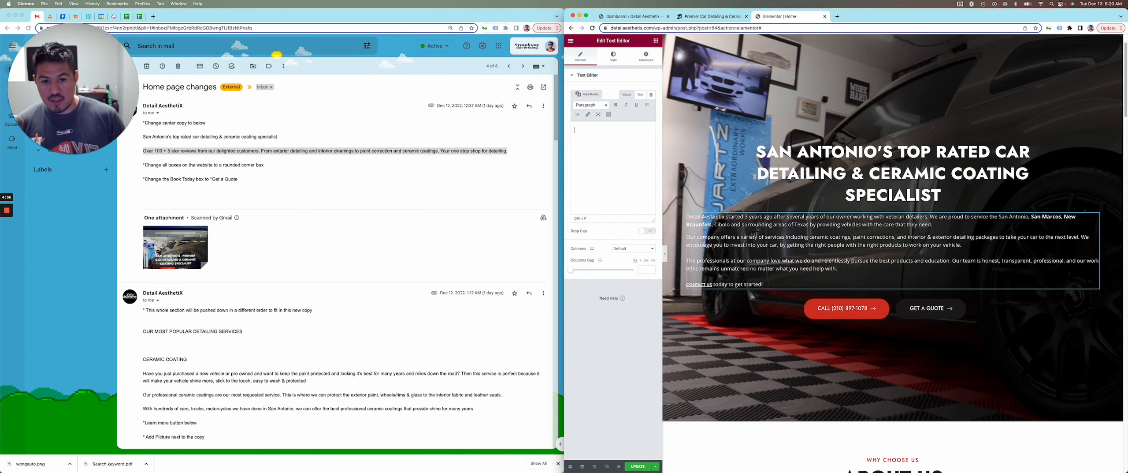
key(super+v)
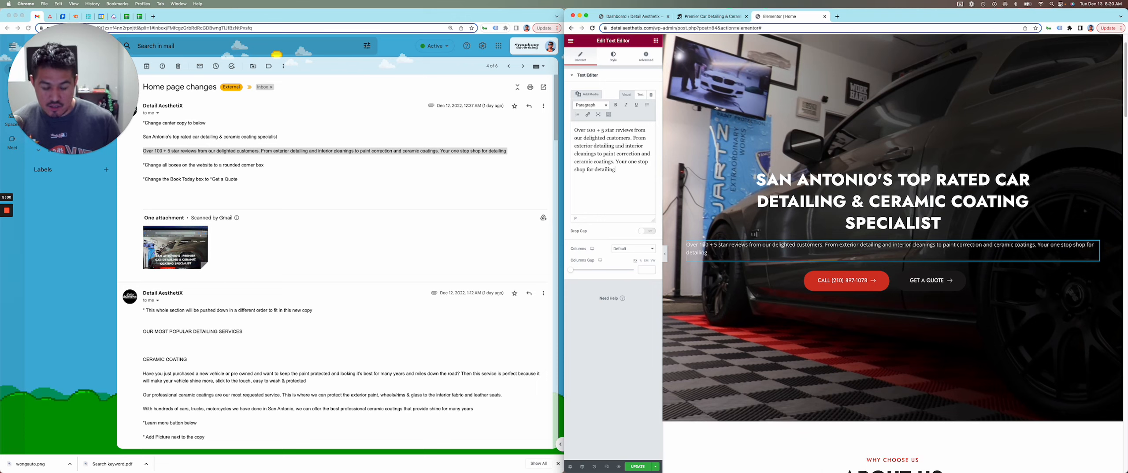
key(Return)
key(super+v)
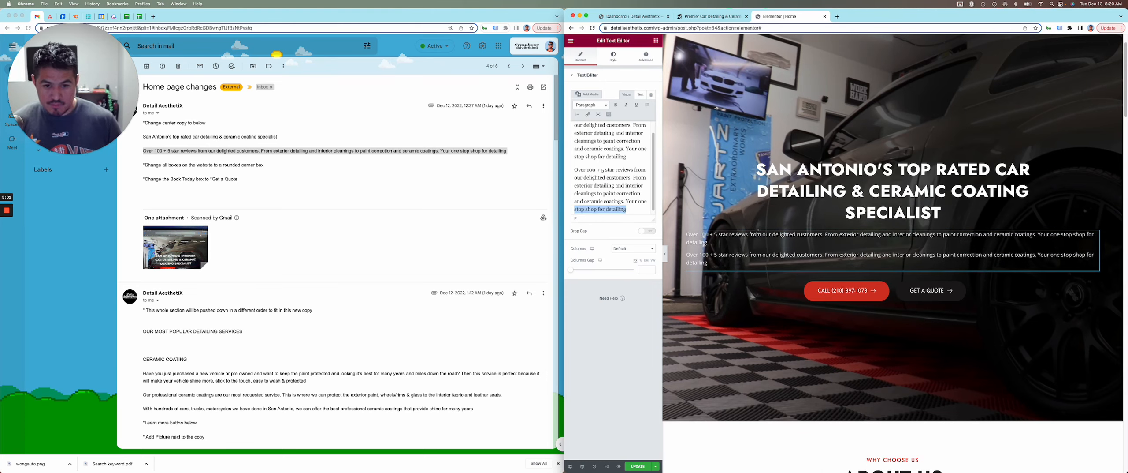
key(BackSpace)
key(BackSpace)
key(BackSpace)
key(BackSpace)
key(BackSpace)
key(BackSpace)
key(BackSpace)
key(BackSpace)
key(BackSpace)
key(BackSpace)
key(BackSpace)
key(BackSpace)
key(BackSpace)
key(BackSpace)
key(BackSpace)
key(BackSpace)
key(BackSpace)
key(BackSpace)
key(BackSpace)
key(BackSpace)
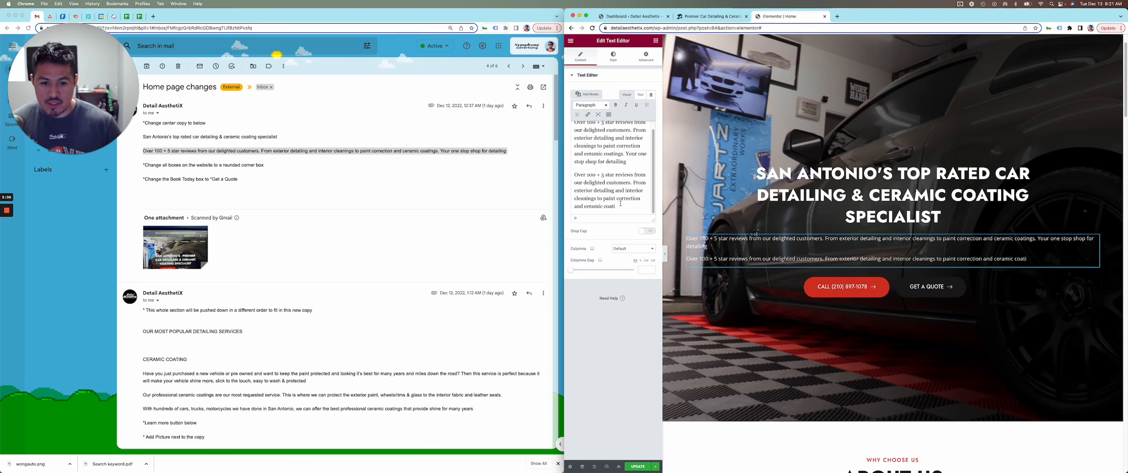
drag(614, 206, 559, 168)
key(BackSpace)
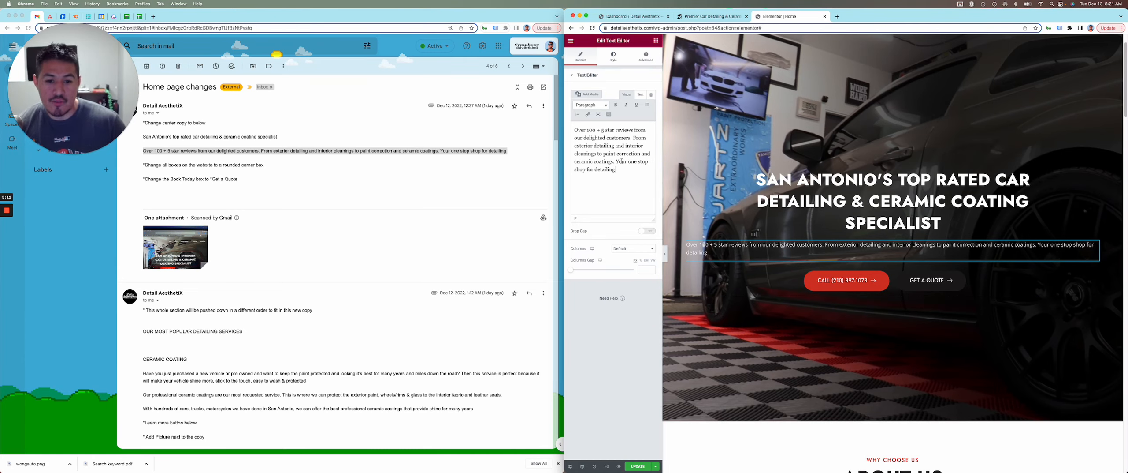
Increase the font size of the hero paragraph through its typography settings.
click(614, 58)
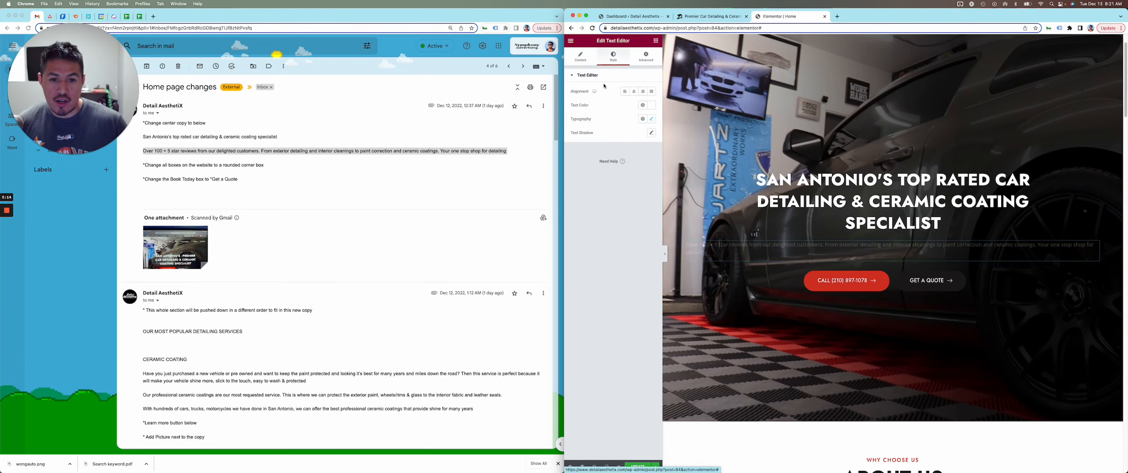
click(651, 119)
click(647, 169)
click(647, 170)
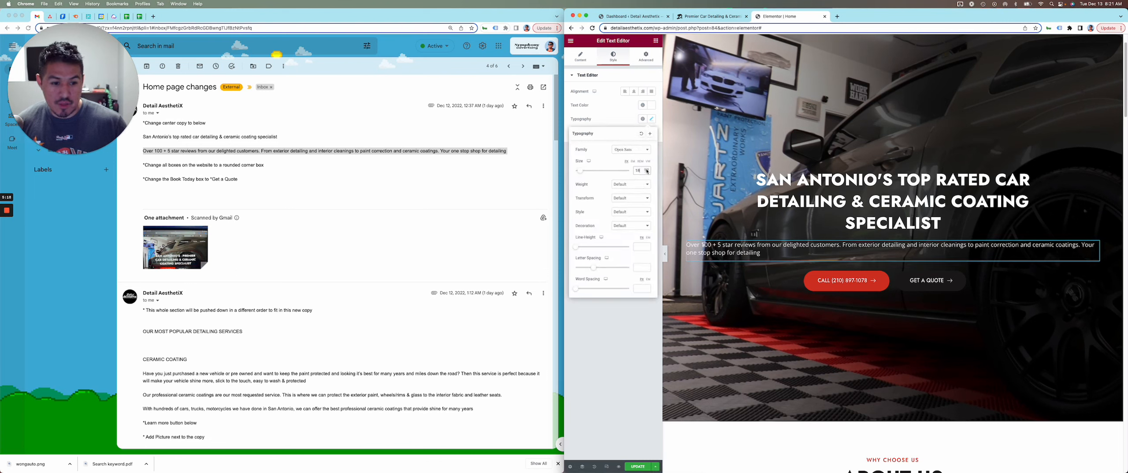
click(646, 169)
click(647, 168)
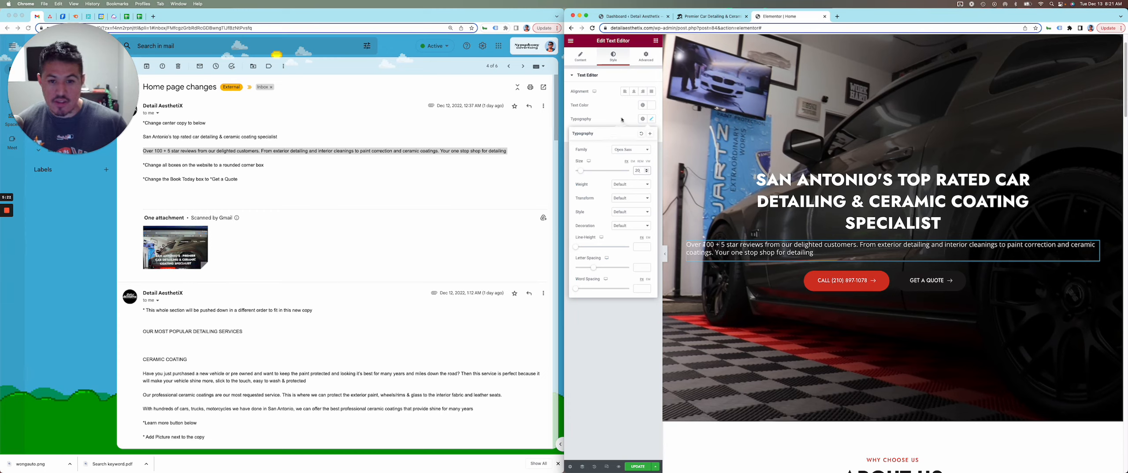
click(604, 123)
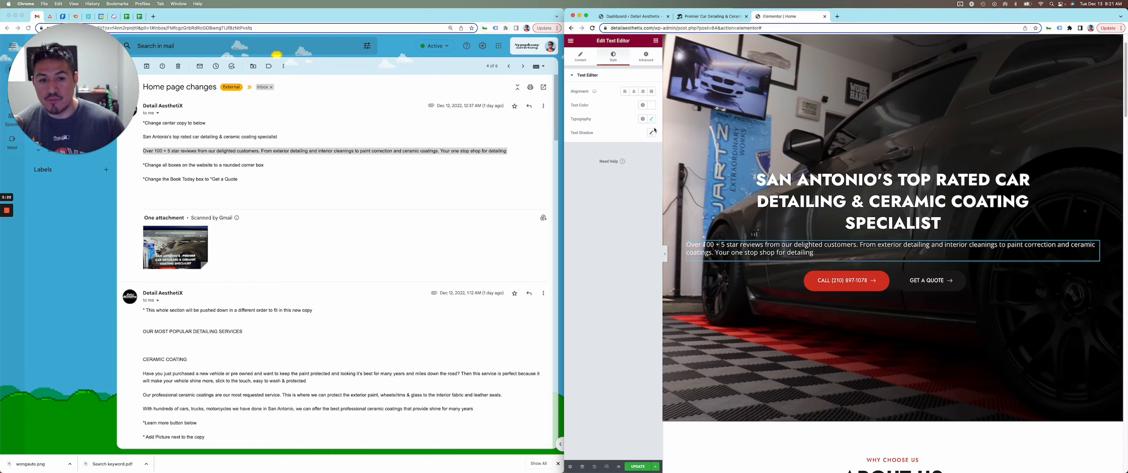
Center the hero paragraph's text after trying the right-aligned and justified options.
click(634, 93)
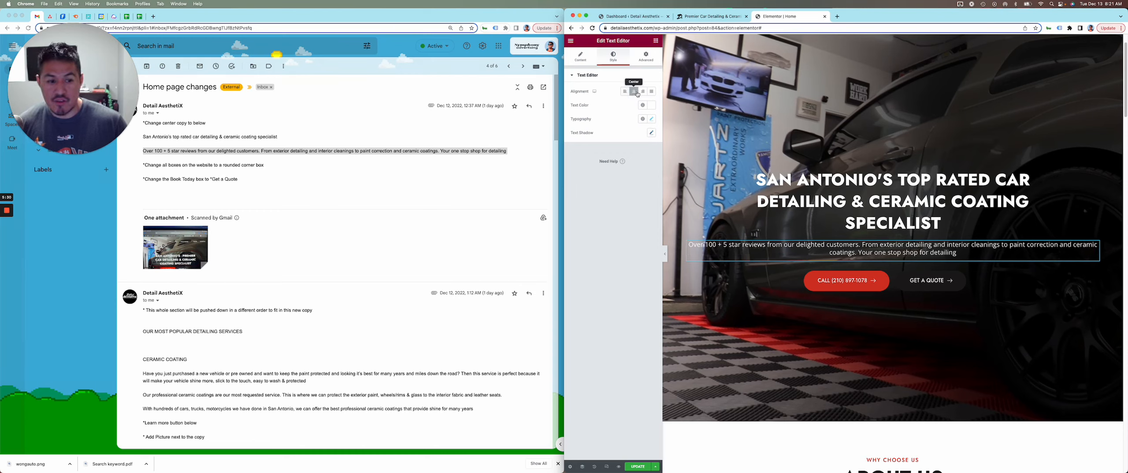
click(642, 93)
click(651, 93)
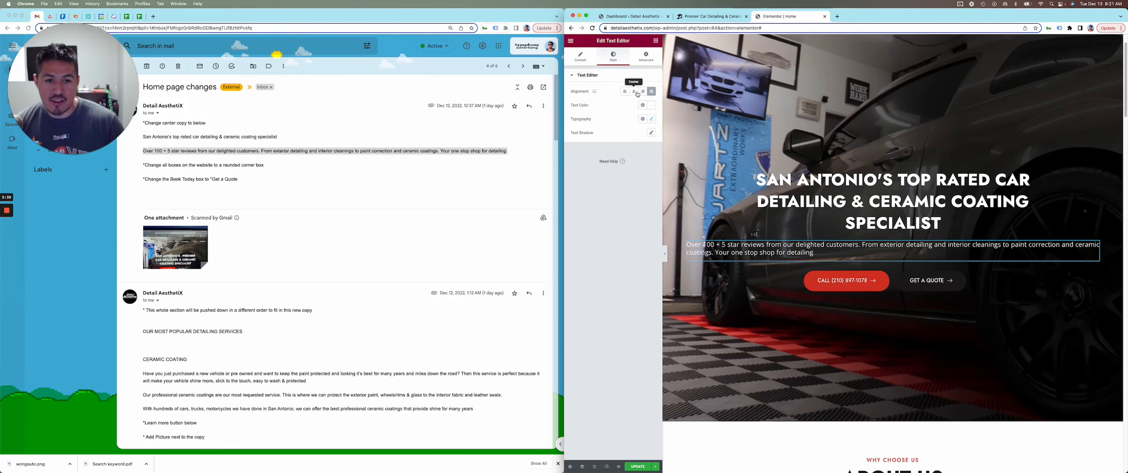
click(634, 92)
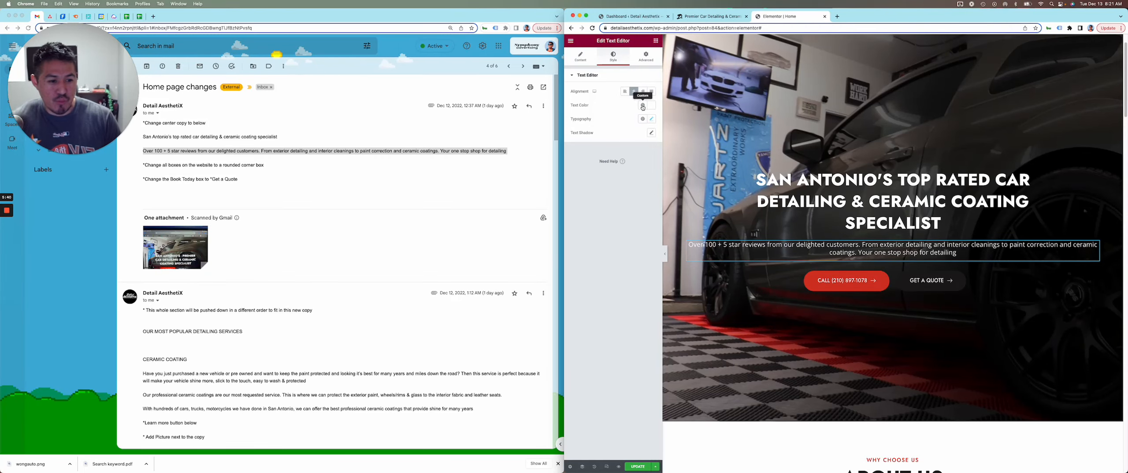
Read the emailed instructions and copy for the "Our Most Popular Detailing Services" section, including its ceramic coating, clay & seal and interior cleaning parts.
scroll(793, 260, down, 1)
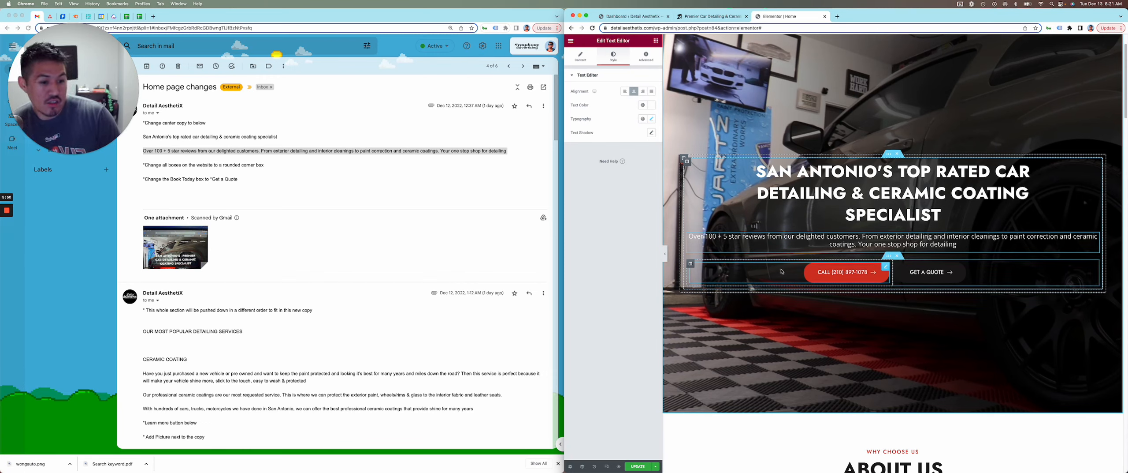
click(528, 212)
scroll(231, 135, down, 3)
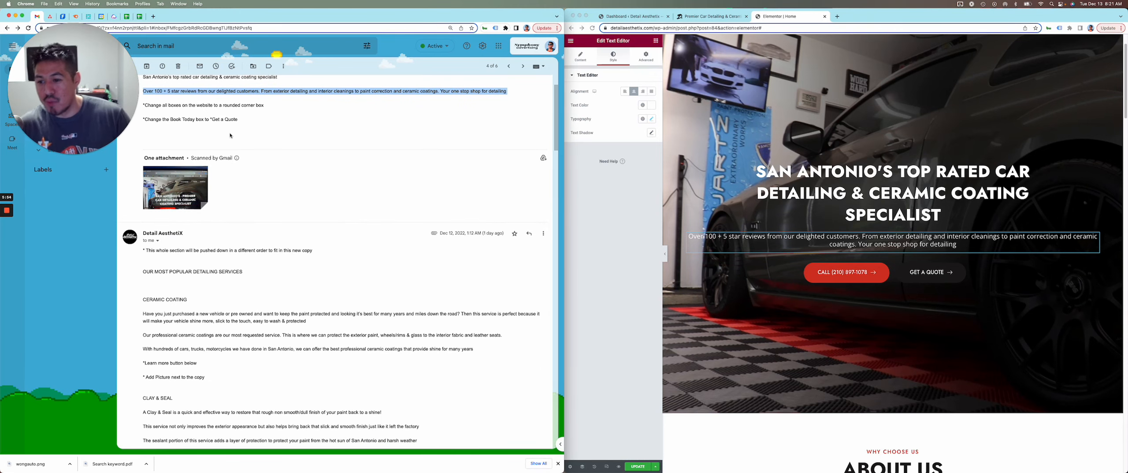
scroll(309, 220, up, 3)
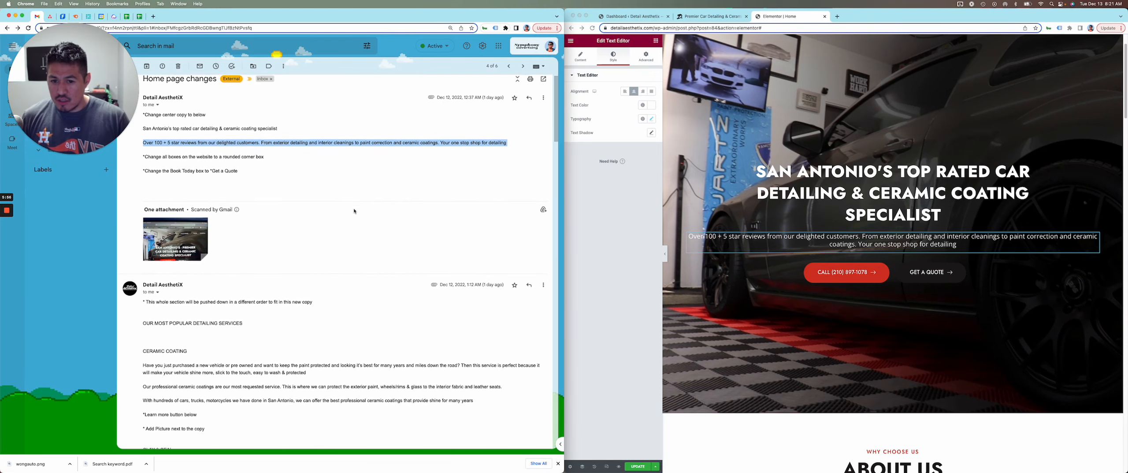
scroll(354, 211, down, 5)
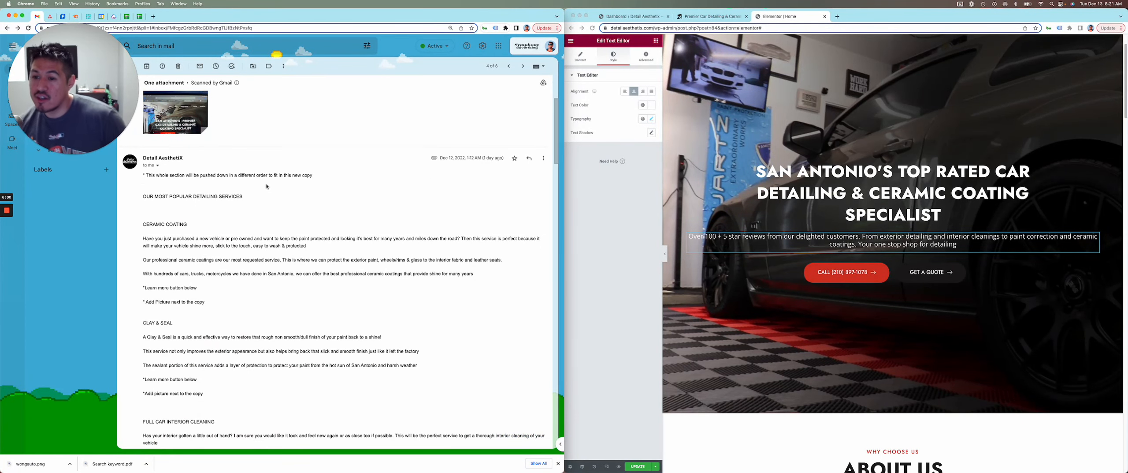
scroll(276, 196, down, 2)
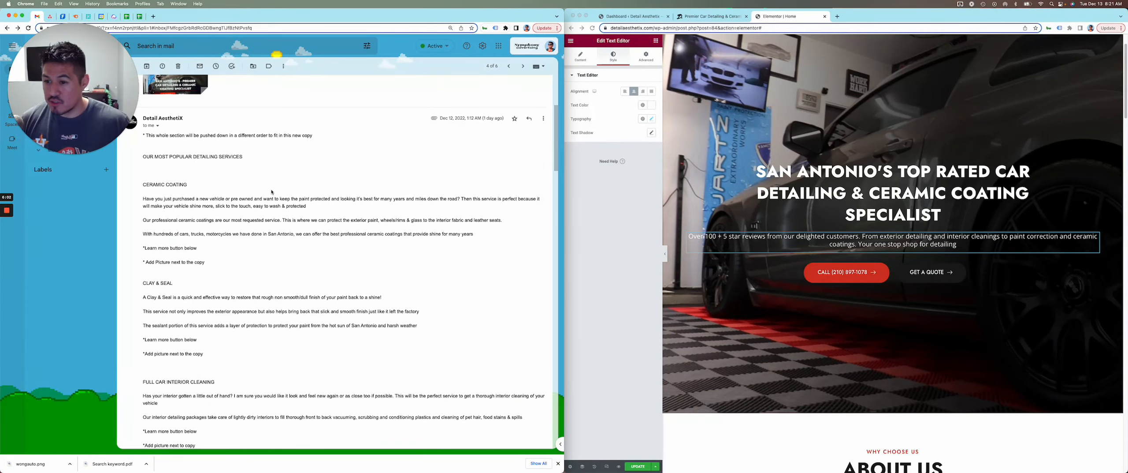
scroll(856, 224, down, 5)
Check the home page's existing sections down to the footer, and save the hero changes by updating the page.
scroll(856, 224, down, 20)
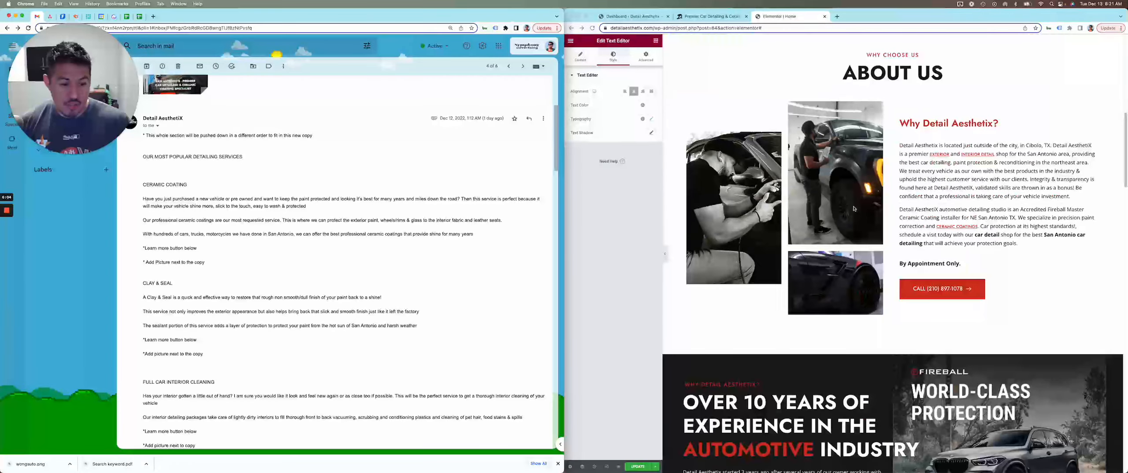
scroll(858, 193, down, 20)
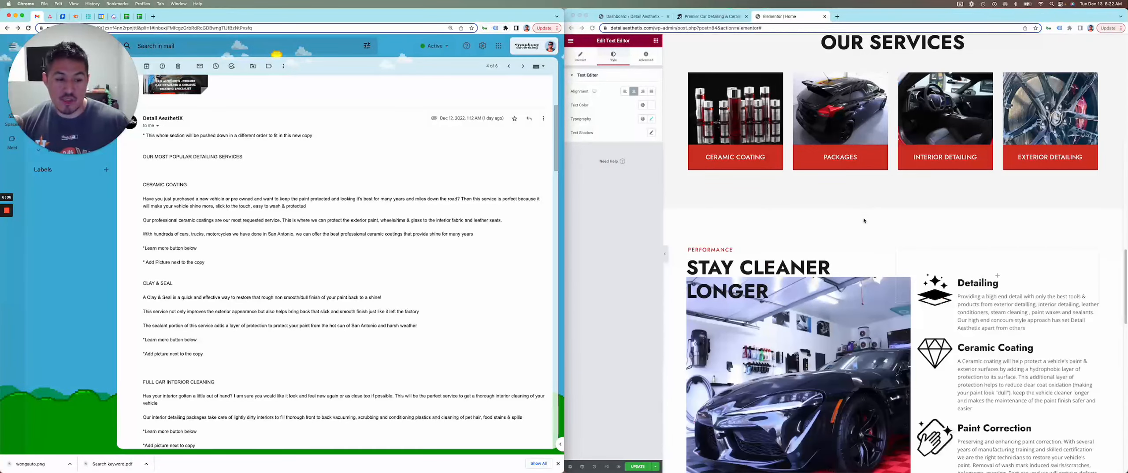
scroll(863, 219, down, 8)
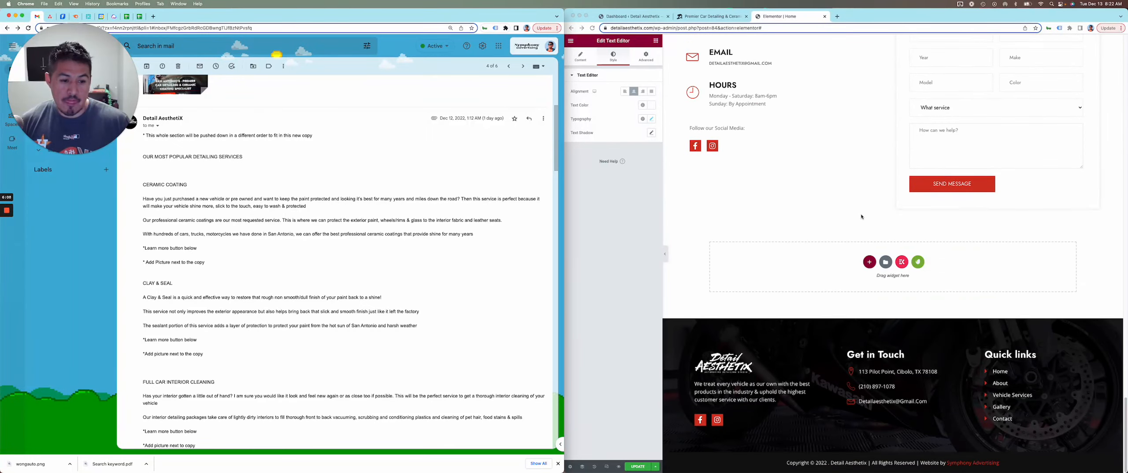
scroll(840, 173, up, 15)
scroll(841, 173, up, 20)
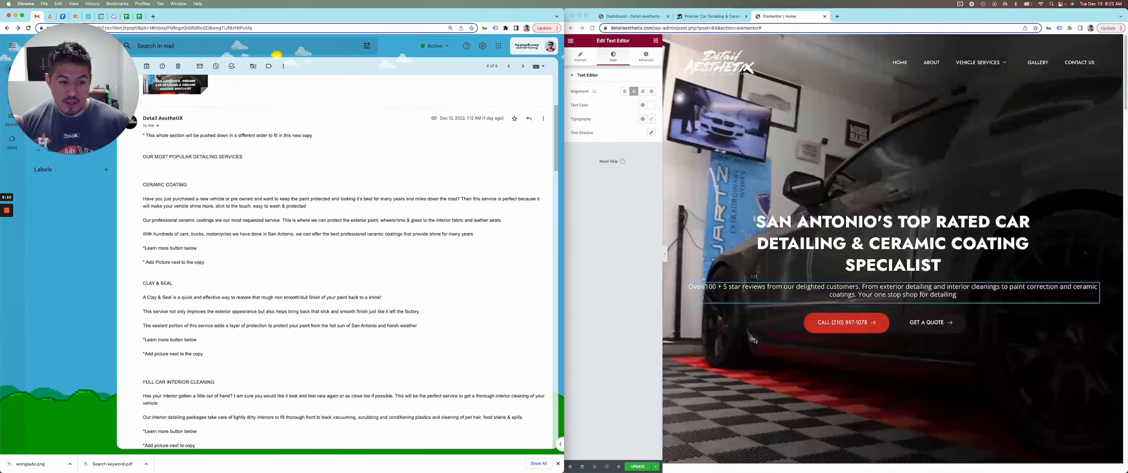
click(638, 466)
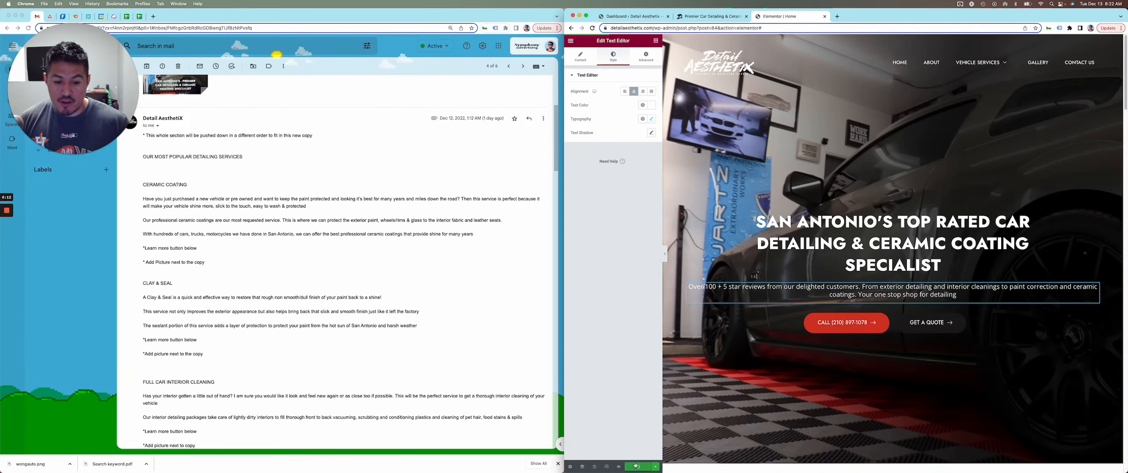
Open the live site's Ceramic Coating page and examine its sections for a layout that could be reused.
click(717, 18)
mouse_move(930, 73)
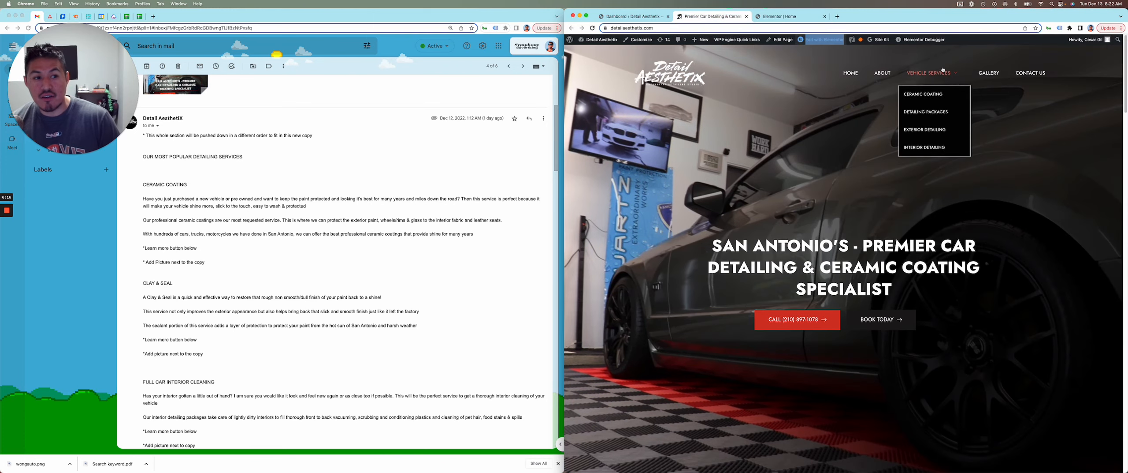
click(934, 100)
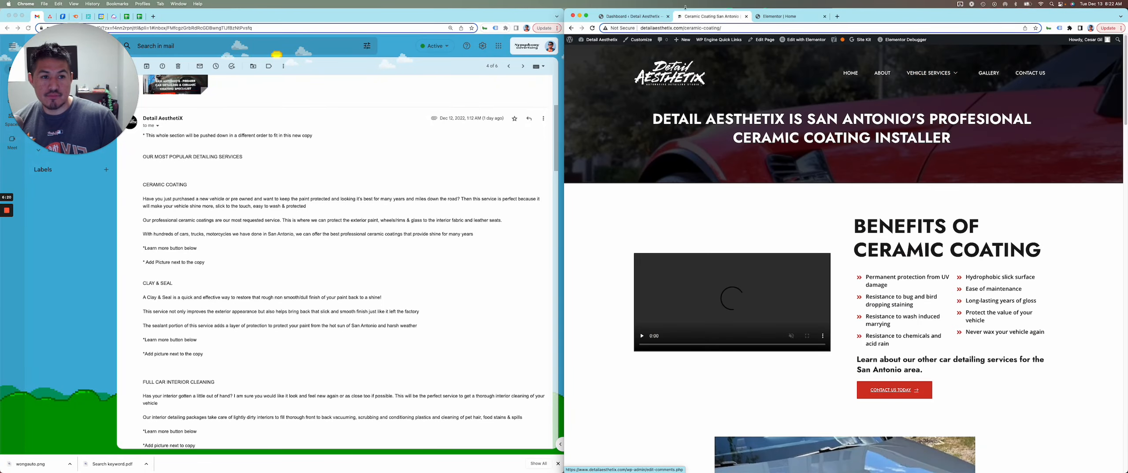
scroll(820, 172, down, 15)
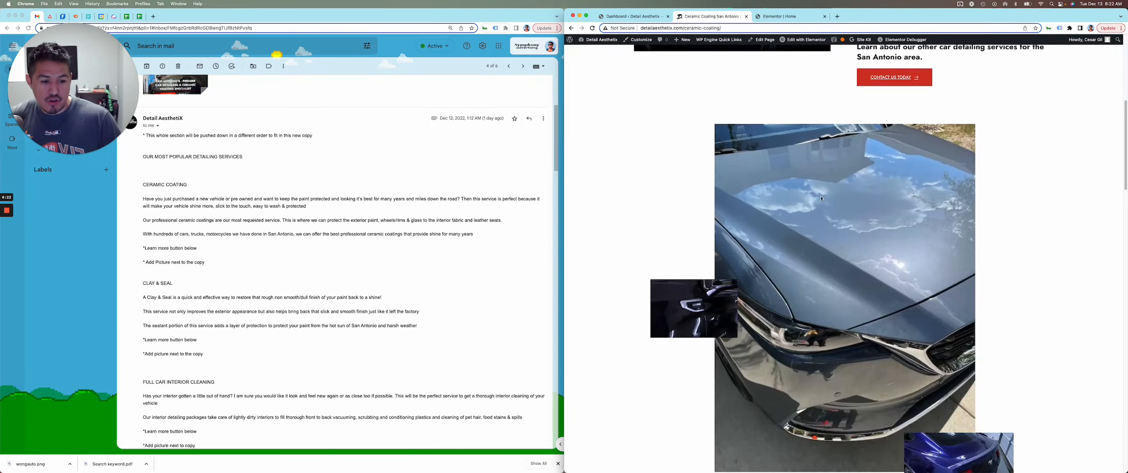
scroll(823, 190, up, 15)
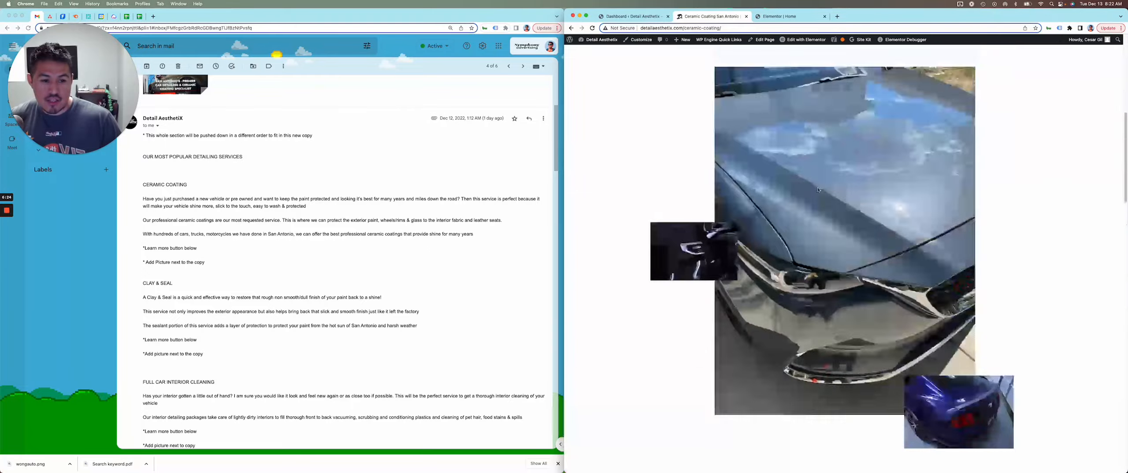
Open the live Exterior Detailing page and compare its image-and-text sections with the emailed Paint Correction inspiration picture.
mouse_move(930, 74)
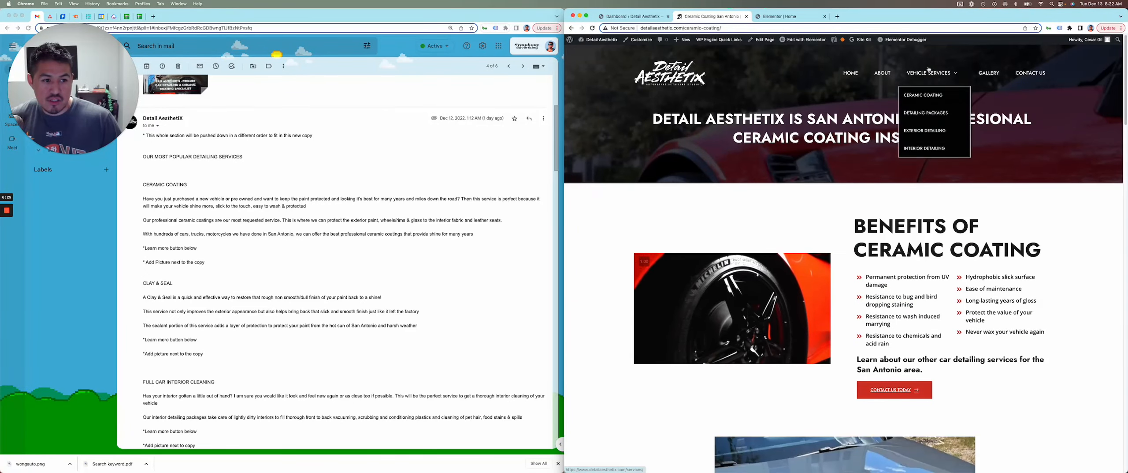
click(923, 132)
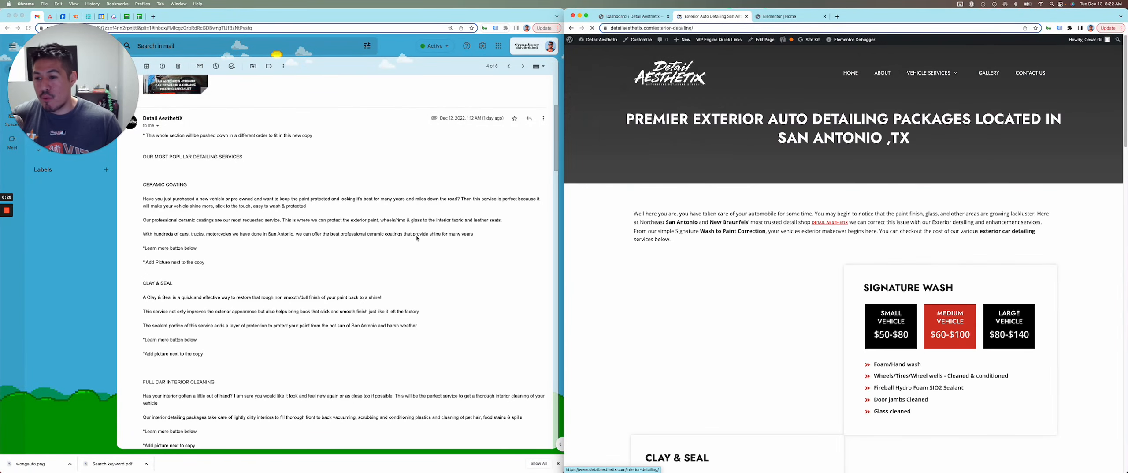
scroll(248, 221, down, 5)
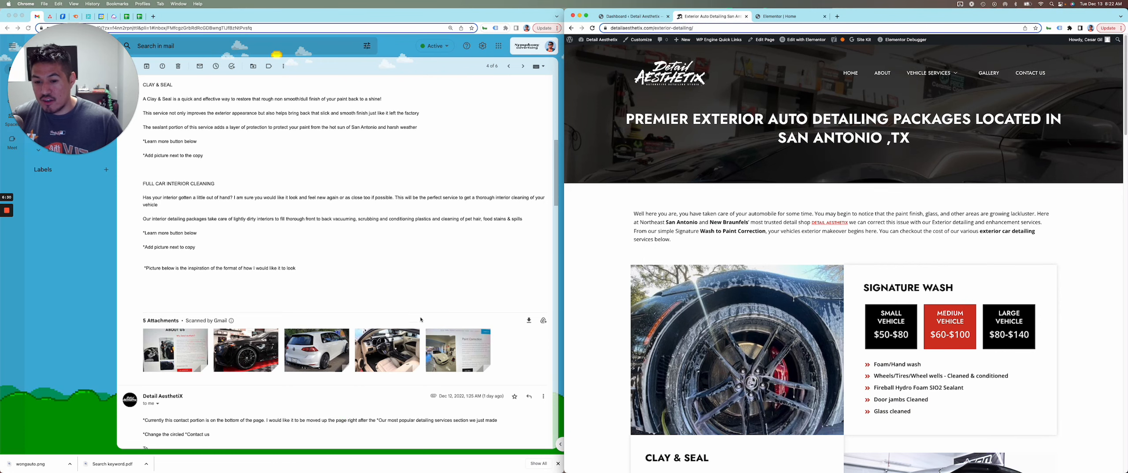
click(445, 332)
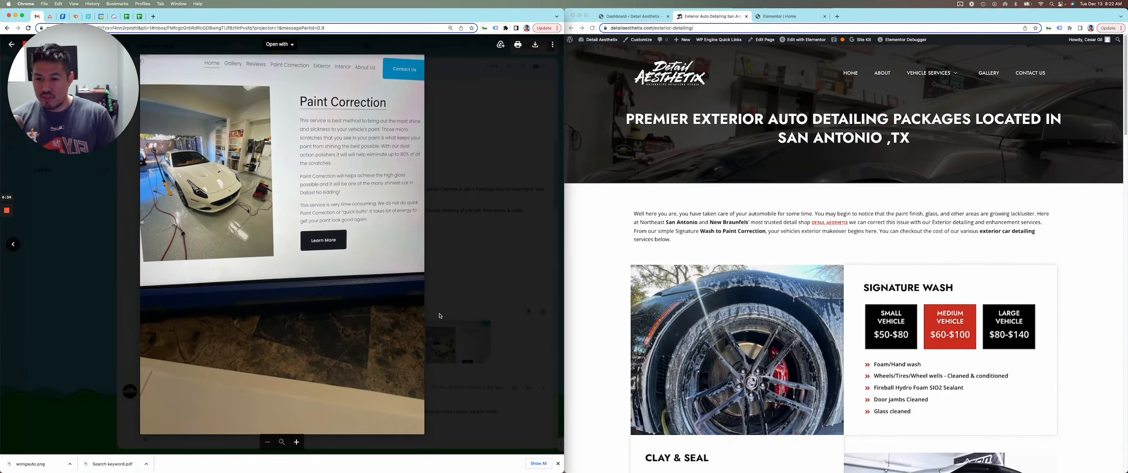
scroll(827, 268, down, 12)
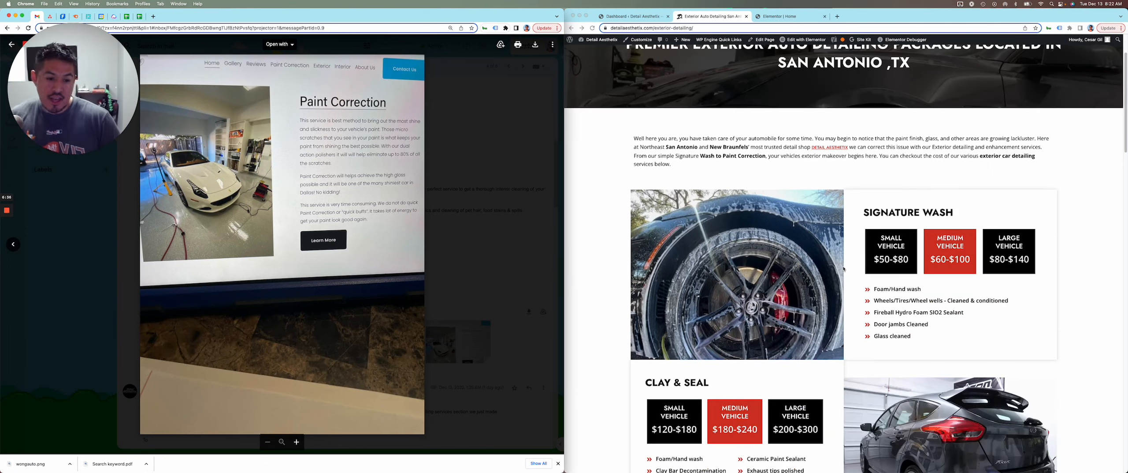
scroll(847, 272, up, 15)
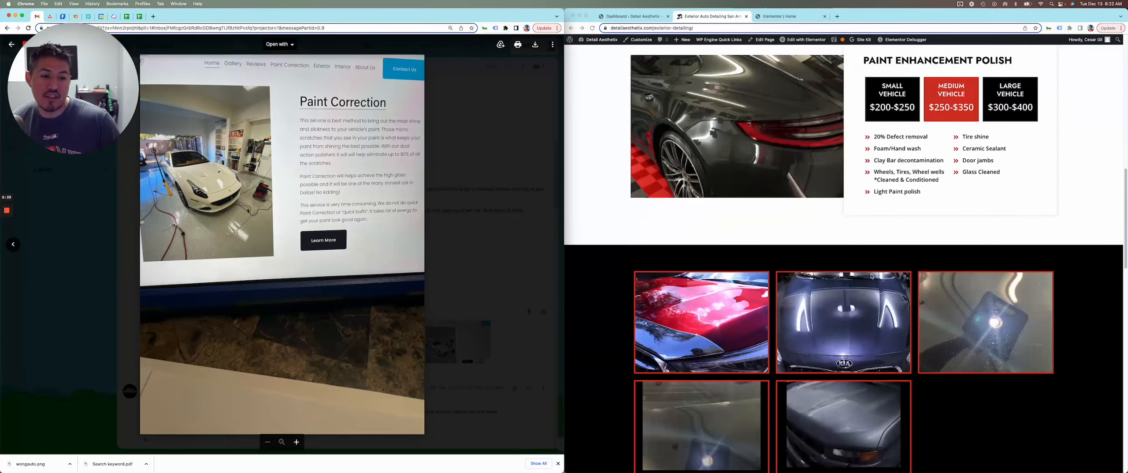
scroll(825, 354, down, 6)
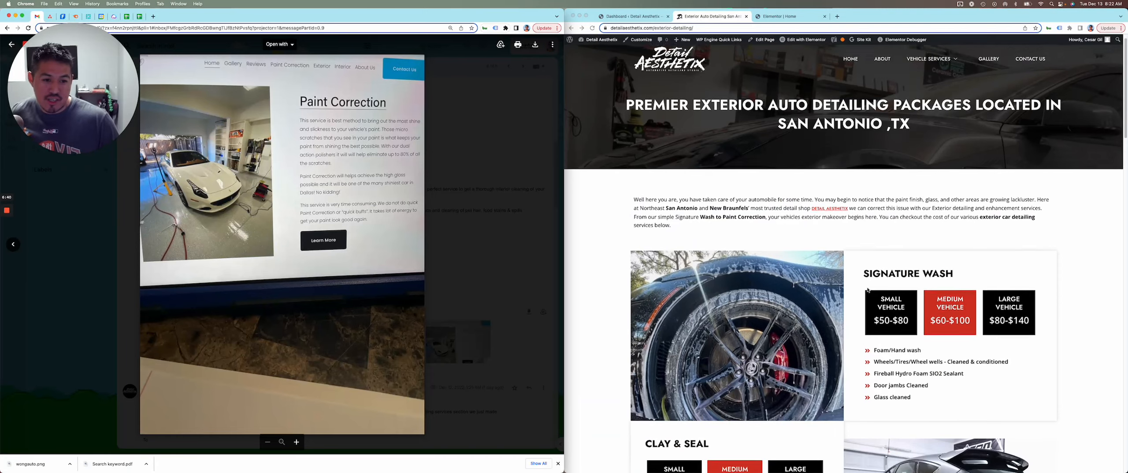
scroll(842, 279, up, 1)
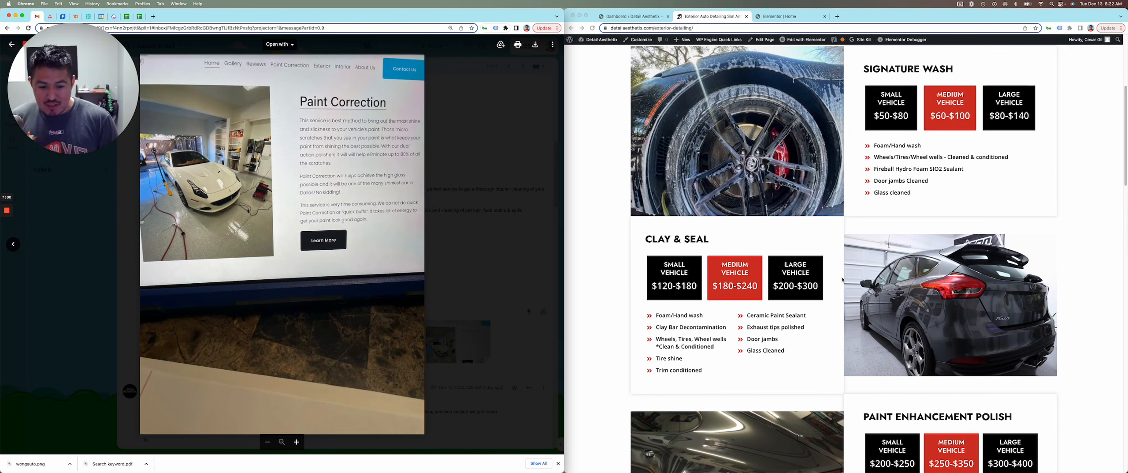
scroll(876, 334, up, 5)
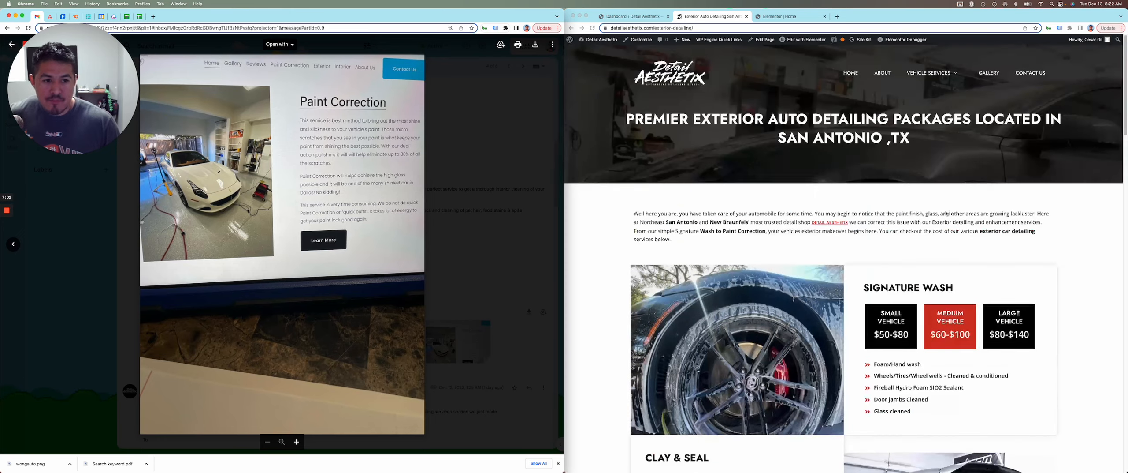
Open the Exterior Detailing page for editing in Elementor in a separate browser tab and switch to it.
super+click(803, 40)
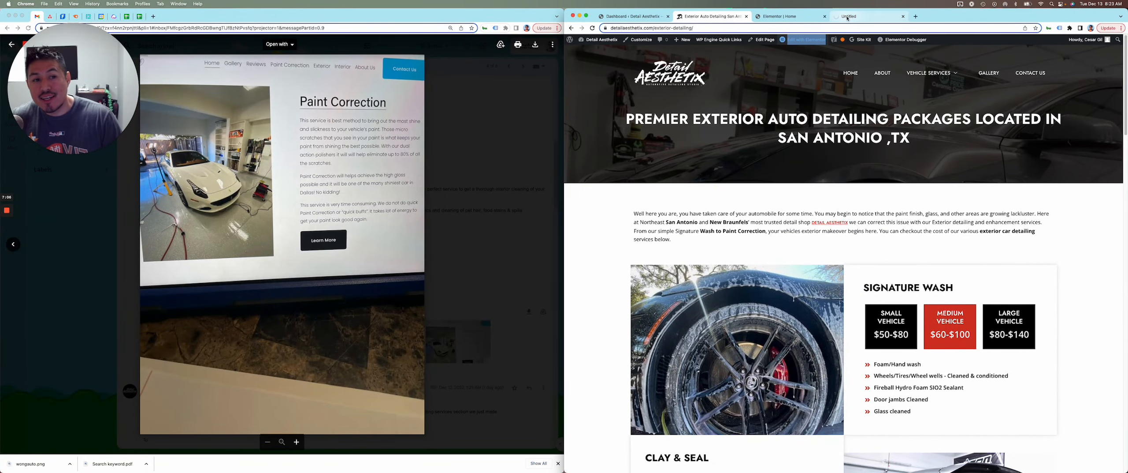
scroll(760, 124, down, 3)
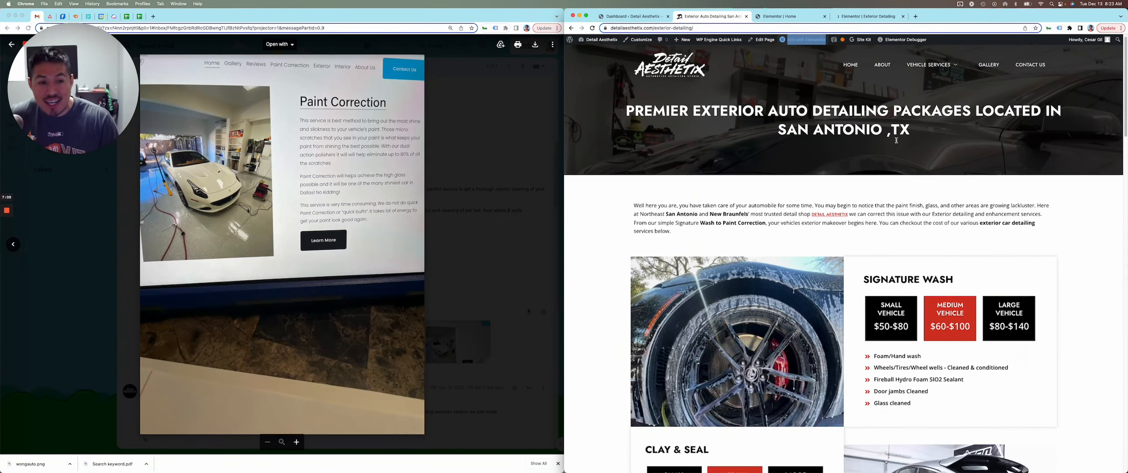
scroll(642, 209, up, 3)
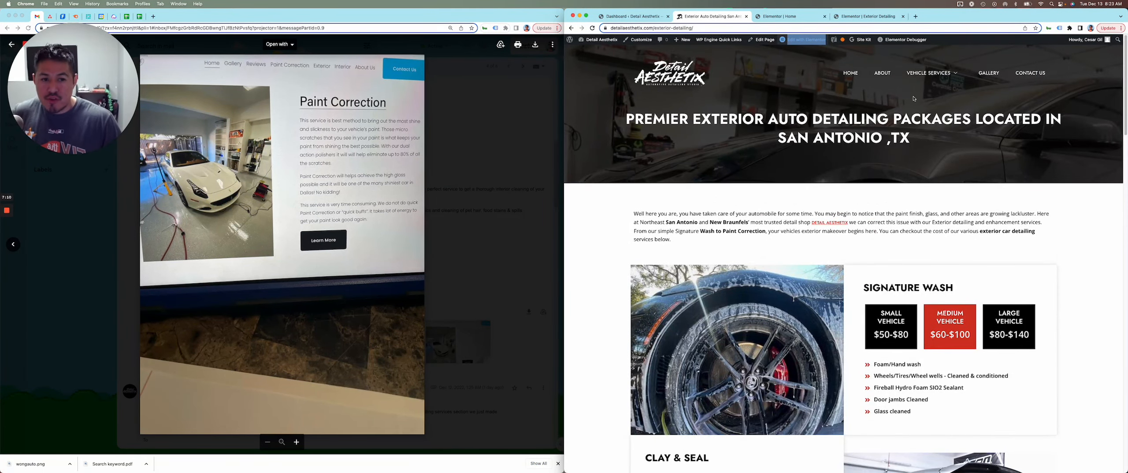
click(858, 21)
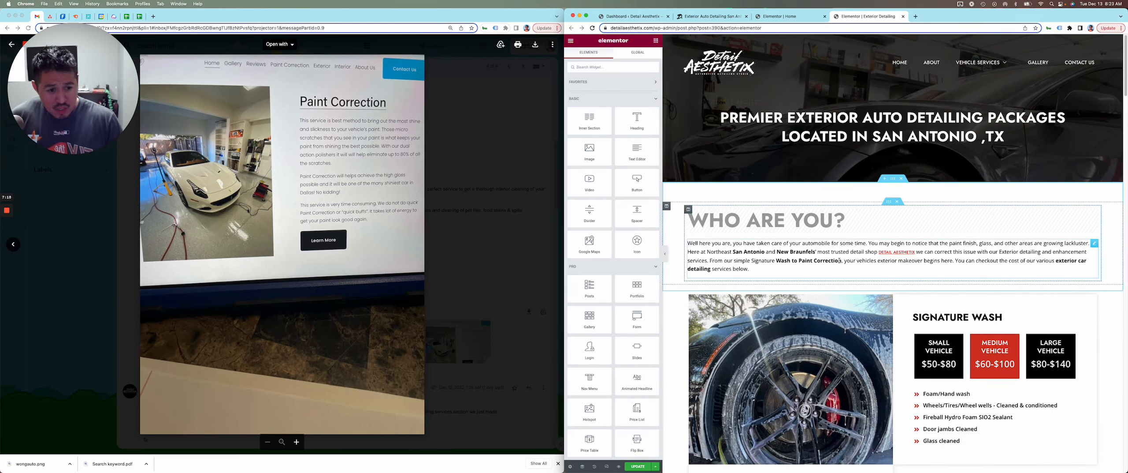
Copy the whole section holding the wheel photo and the Signature Wash prices from the Exterior Detailing page.
scroll(890, 269, down, 5)
scroll(890, 270, up, 2)
scroll(890, 270, down, 10)
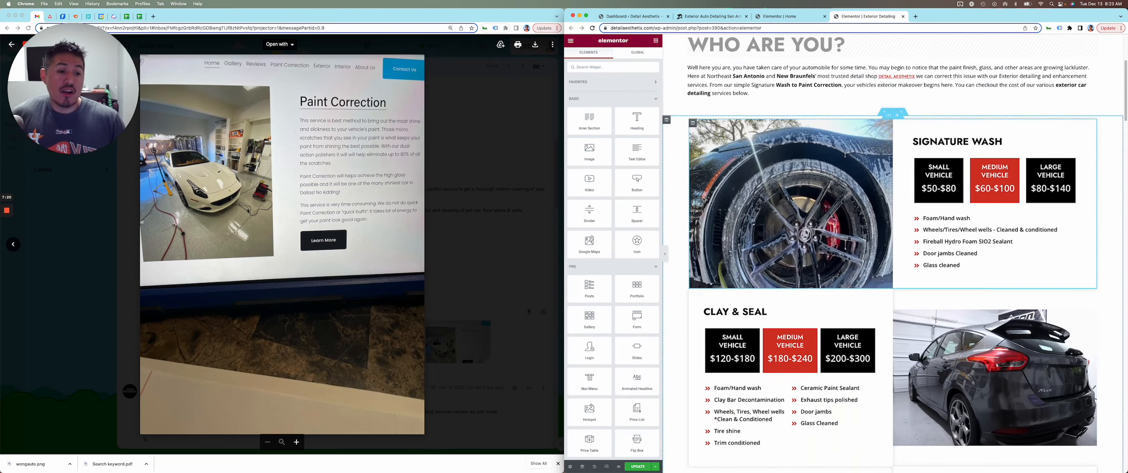
scroll(832, 285, up, 5)
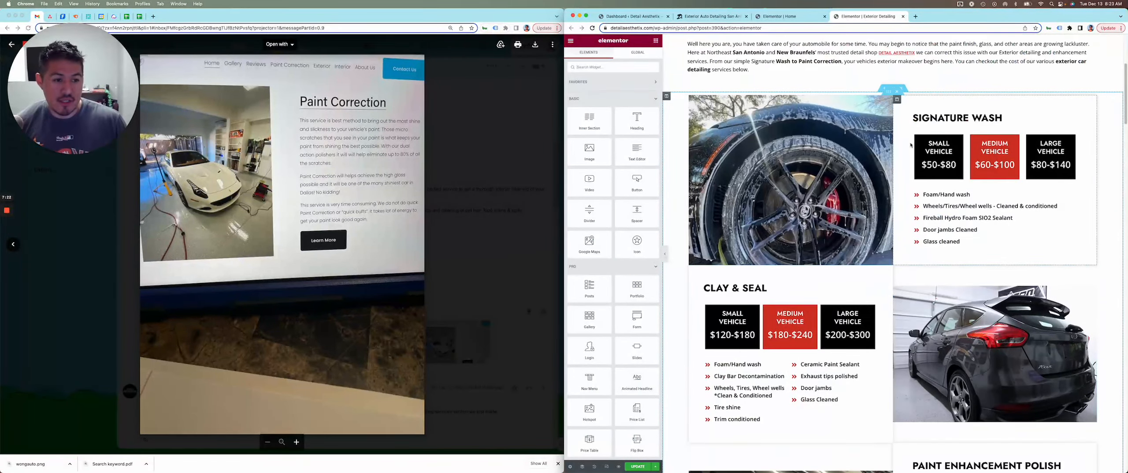
mouse_move(894, 89)
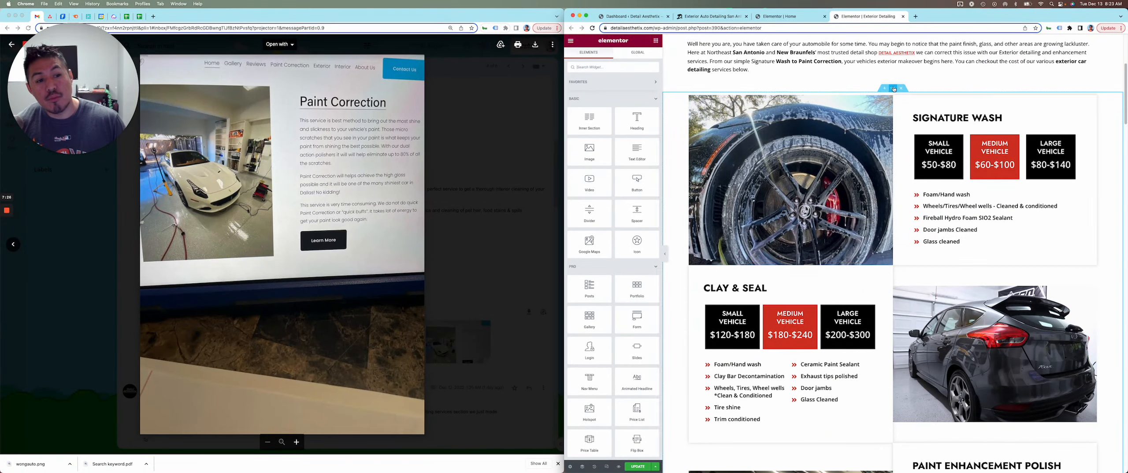
click(894, 89)
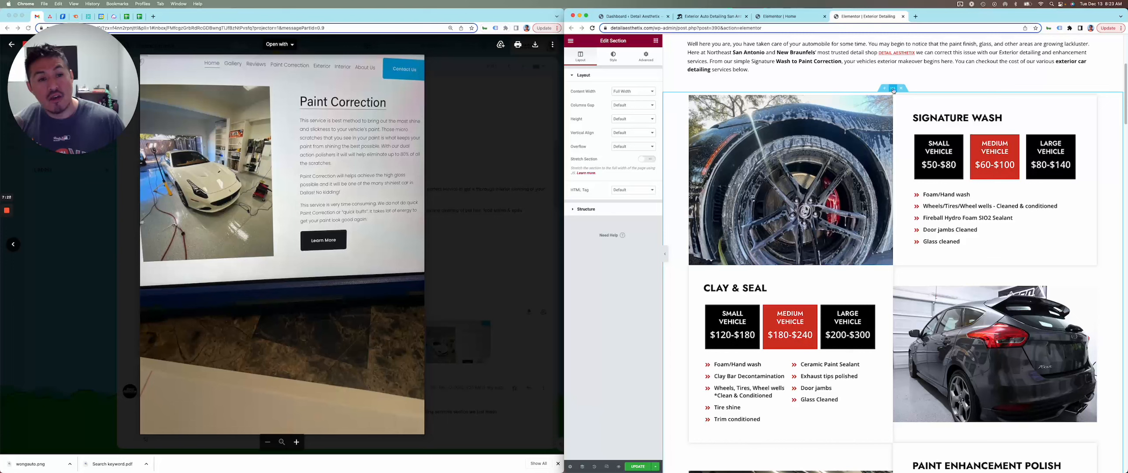
right_click(893, 90)
click(909, 117)
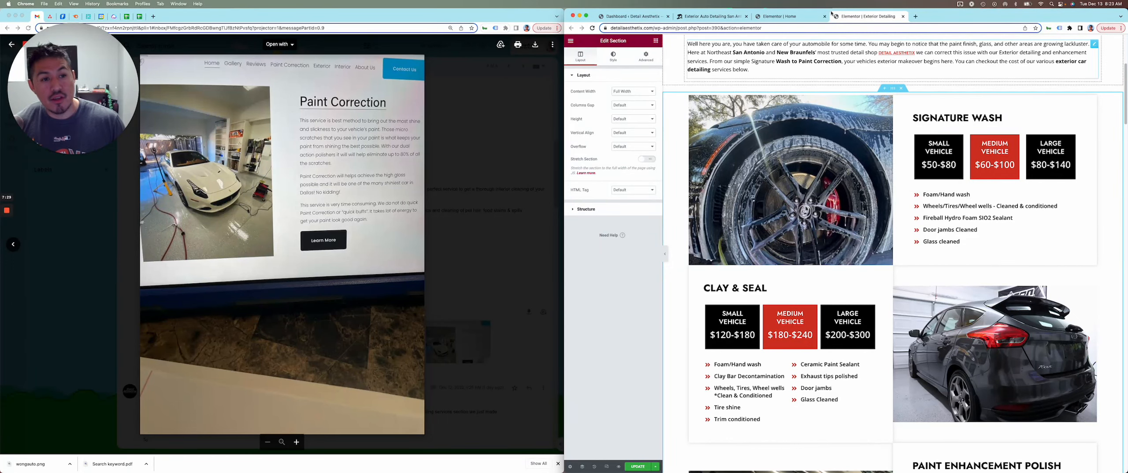
Return to the home page editor at the About Us section, and close the inspiration picture to get back to the emailed services copy.
click(791, 17)
scroll(882, 221, down, 10)
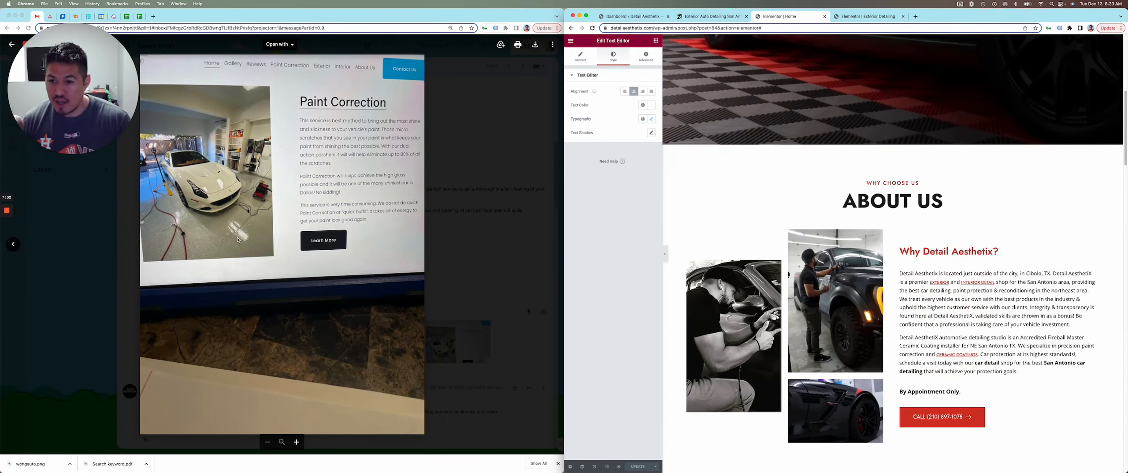
click(466, 163)
click(463, 173)
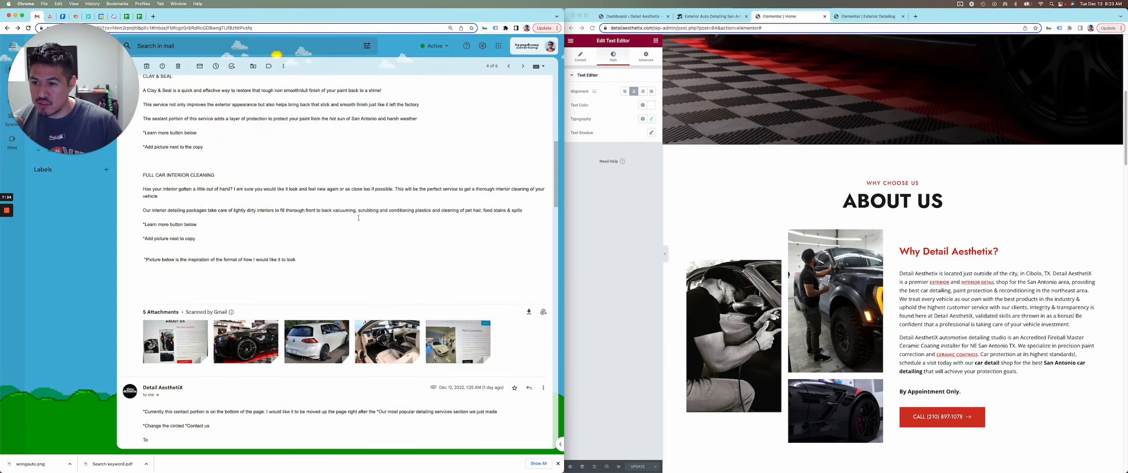
scroll(359, 218, up, 5)
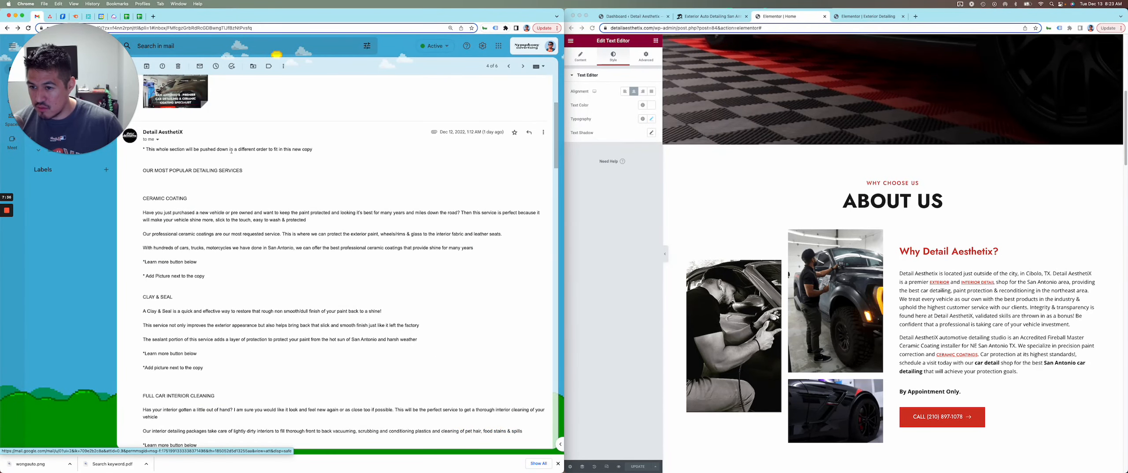
Read through the client's remaining emails, view the hand-drawn home page layout sketch, and return to the services copy.
scroll(293, 176, down, 5)
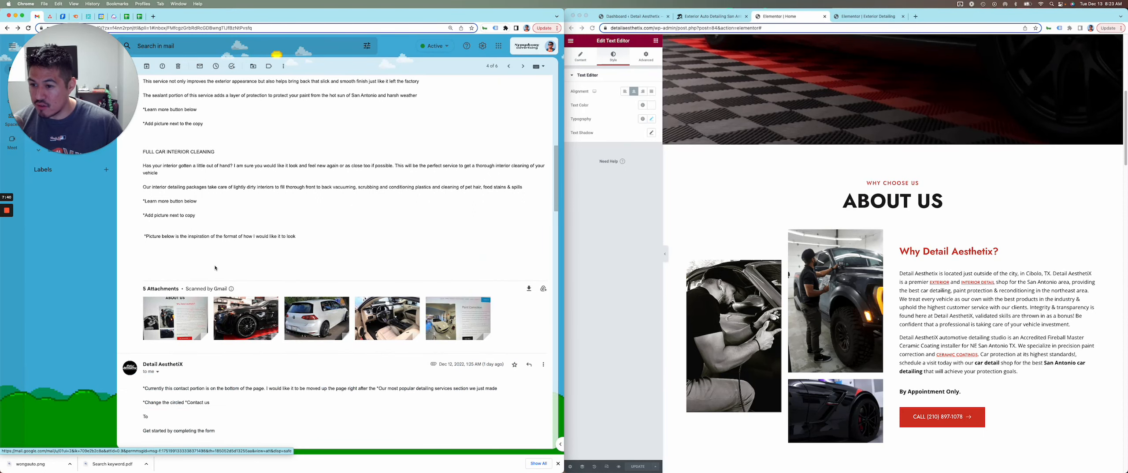
scroll(270, 257, down, 3)
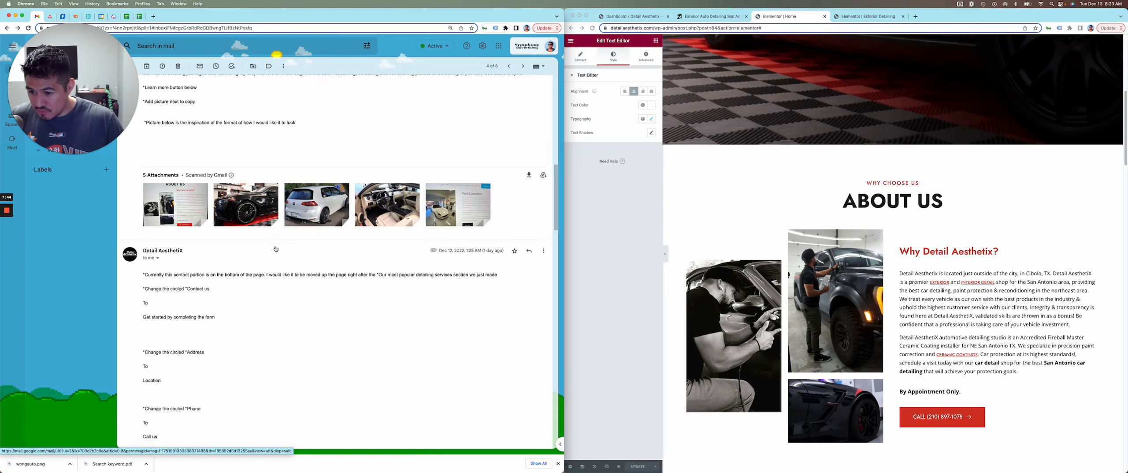
scroll(275, 251, down, 6)
scroll(275, 250, down, 3)
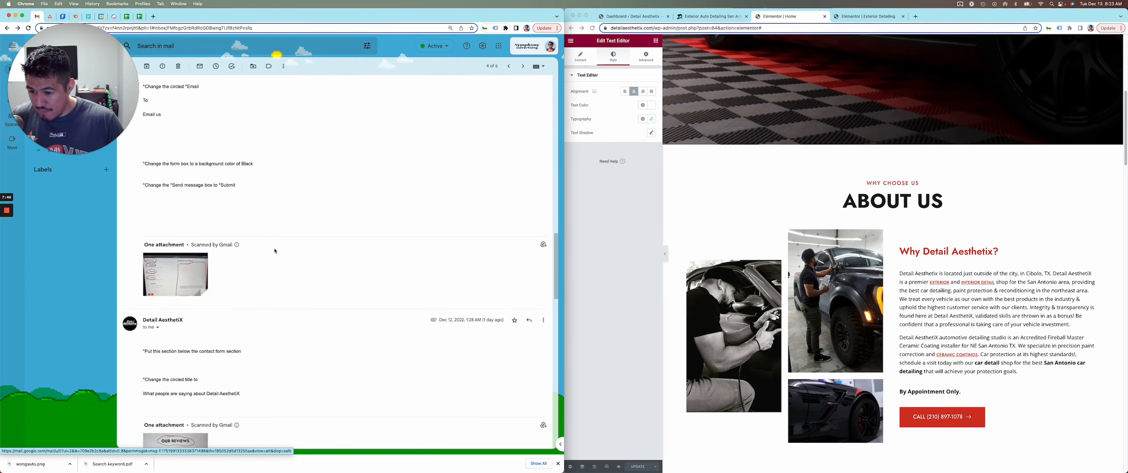
scroll(275, 250, down, 4)
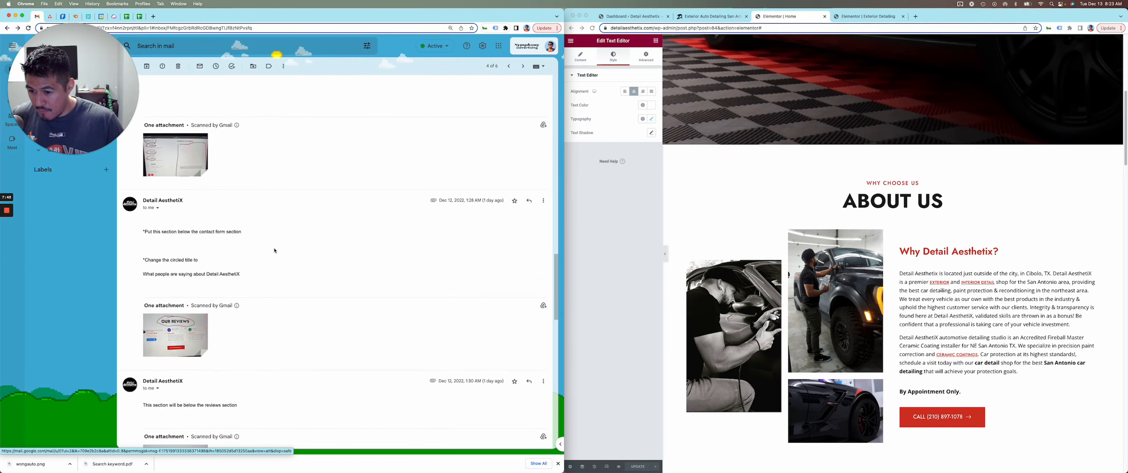
scroll(275, 250, down, 12)
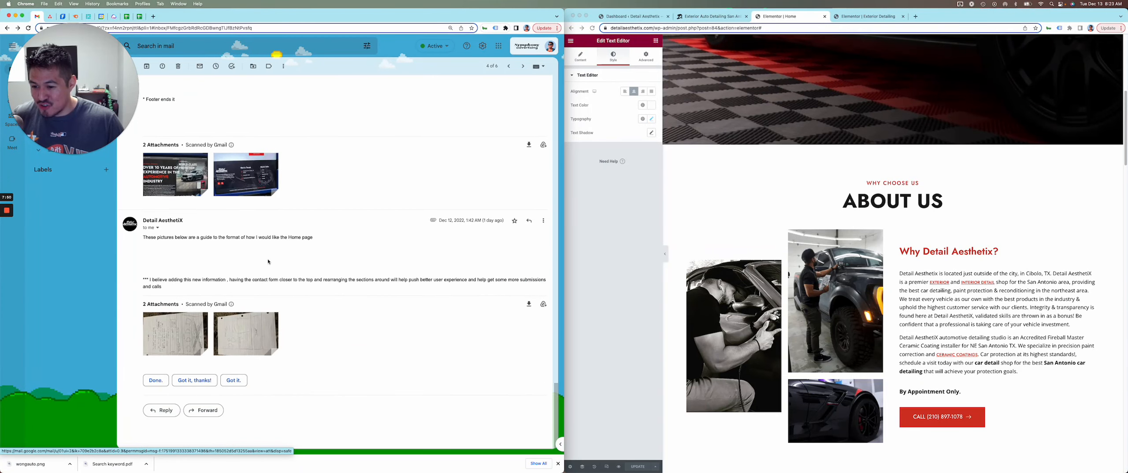
click(169, 326)
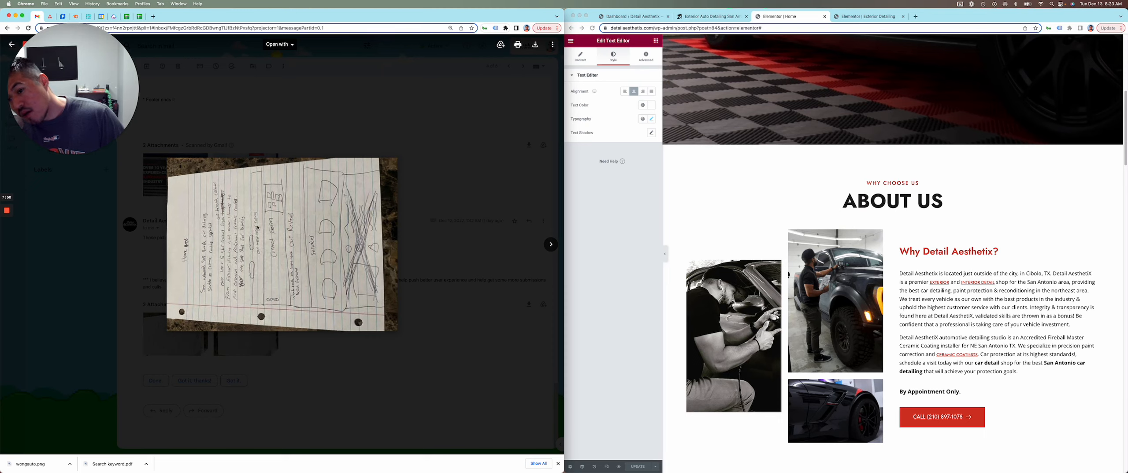
click(343, 70)
scroll(339, 264, up, 10)
scroll(891, 237, up, 3)
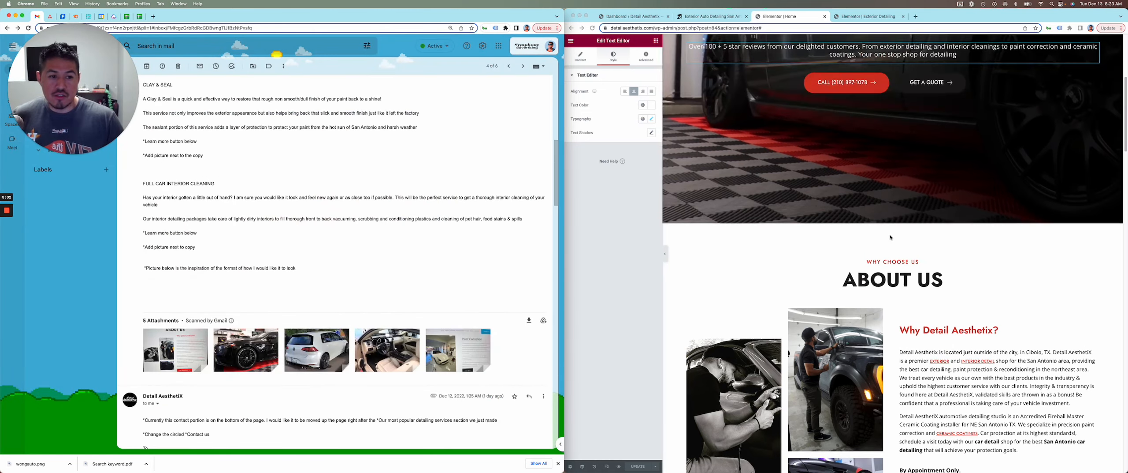
Try pasting the copied Exterior Detailing section beneath the About Us heading section, and undo the paste.
click(891, 238)
scroll(820, 282, up, 5)
scroll(820, 283, down, 4)
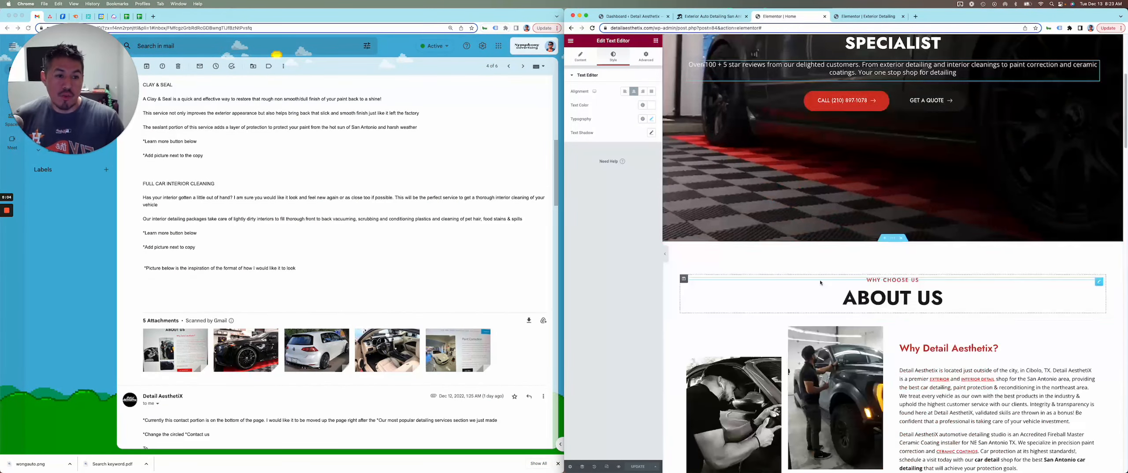
right_click(893, 241)
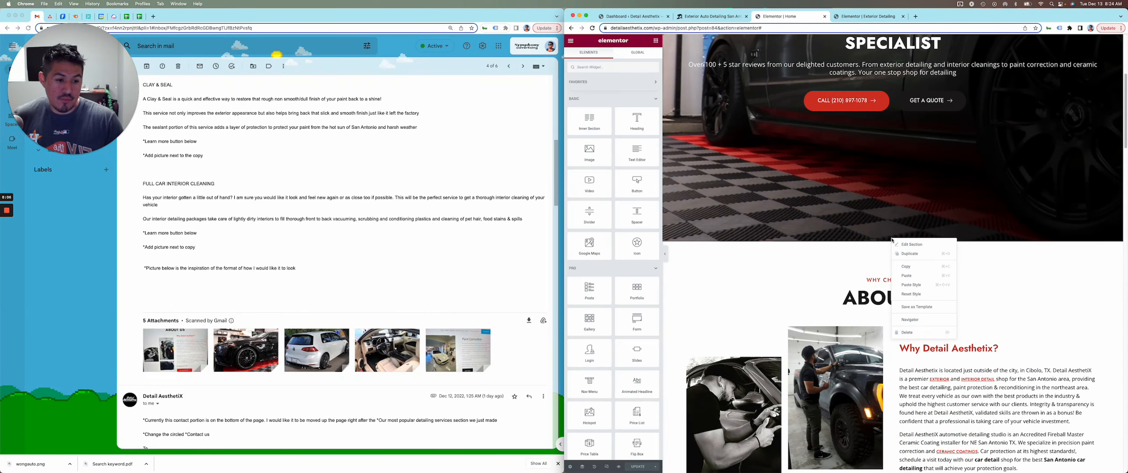
click(906, 276)
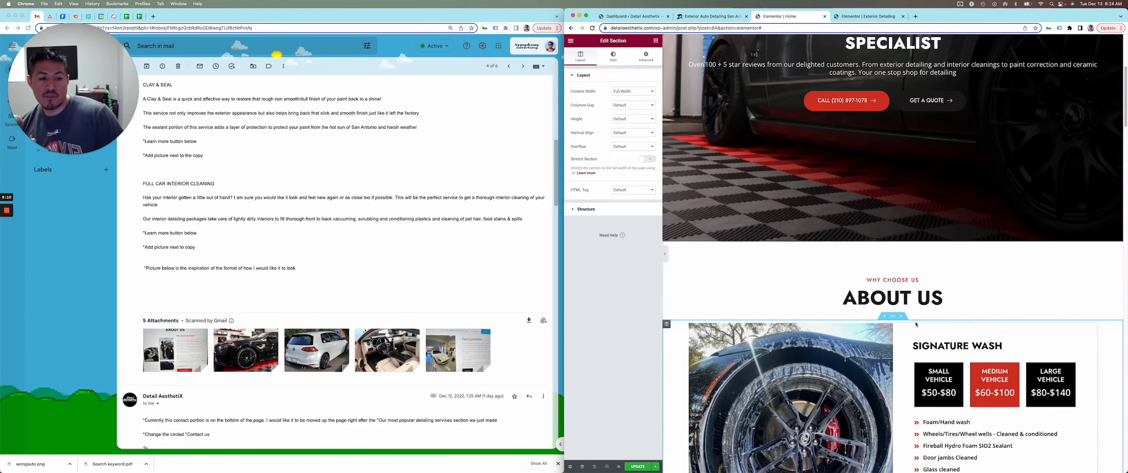
scroll(908, 324, down, 4)
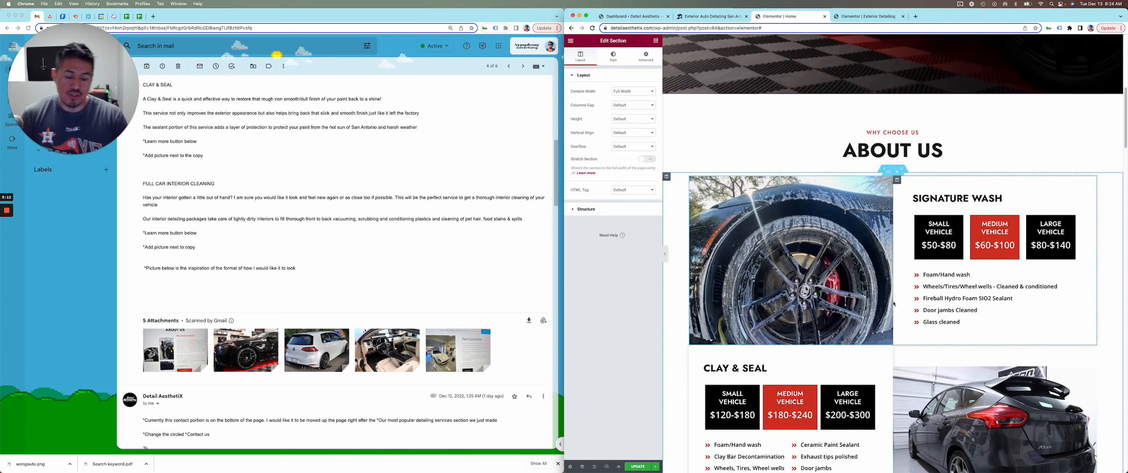
key(super+z)
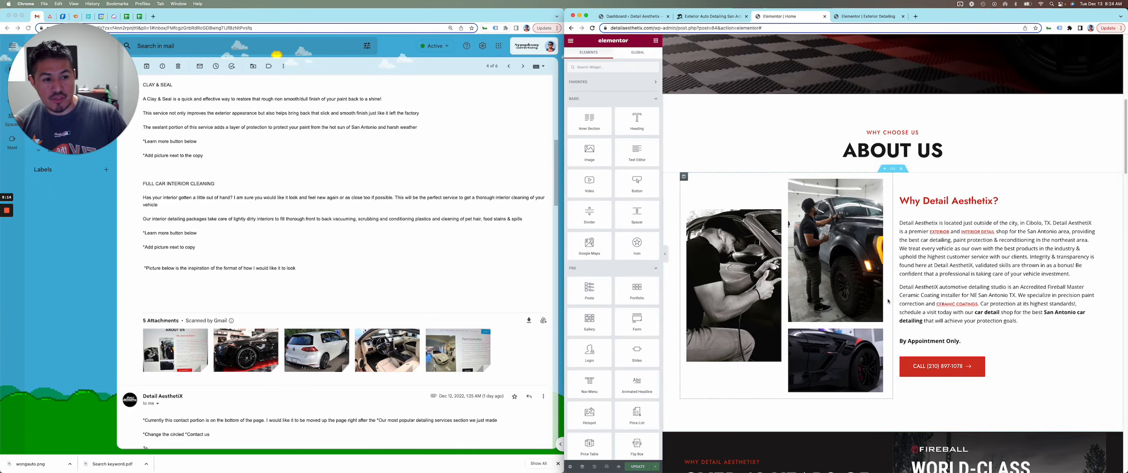
Paste the copied section beneath the About Us heading again, check its placement against the surrounding sections, and remove it.
scroll(903, 245, up, 8)
scroll(880, 436, down, 2)
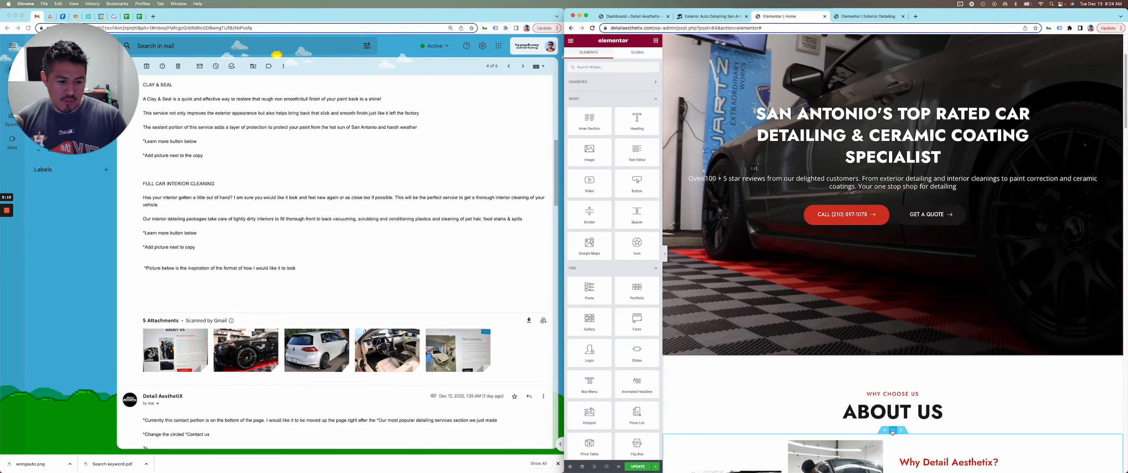
right_click(892, 353)
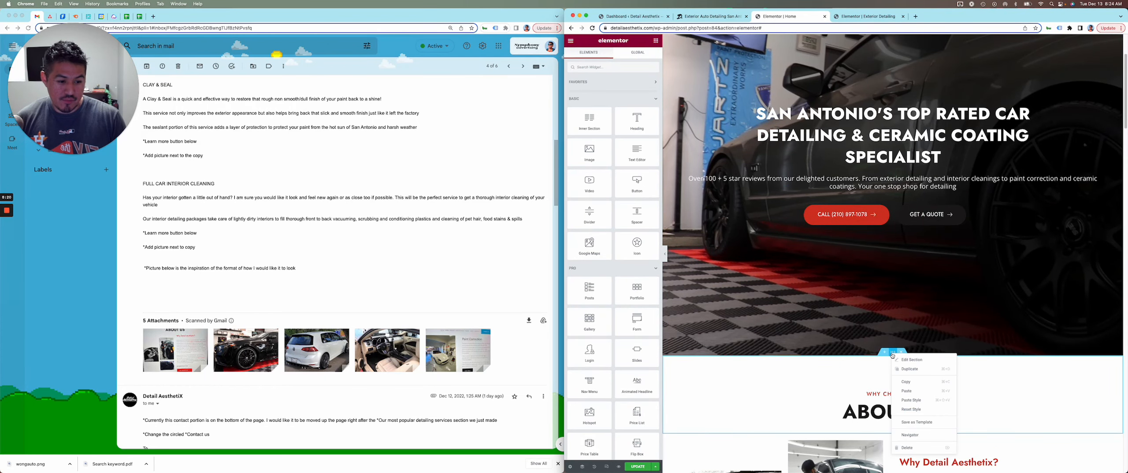
click(909, 391)
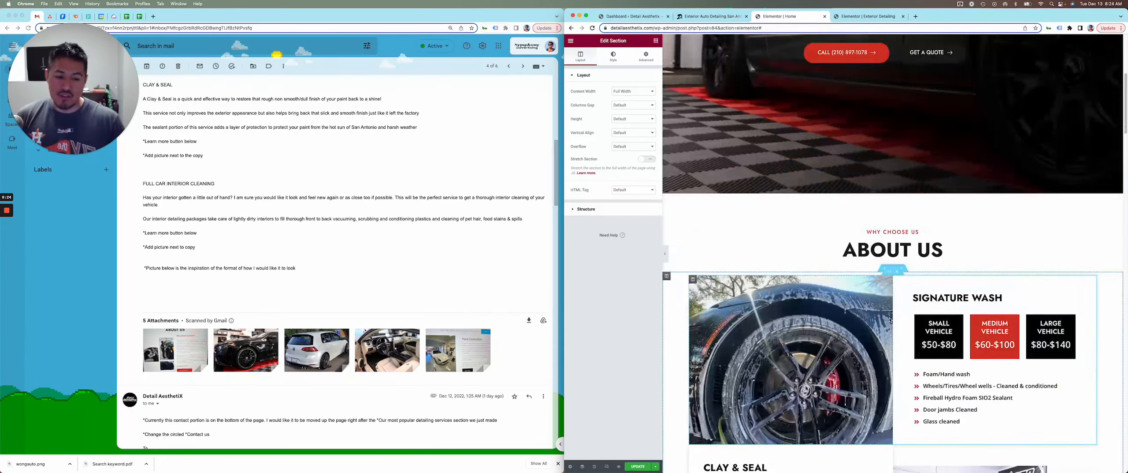
scroll(890, 320, down, 10)
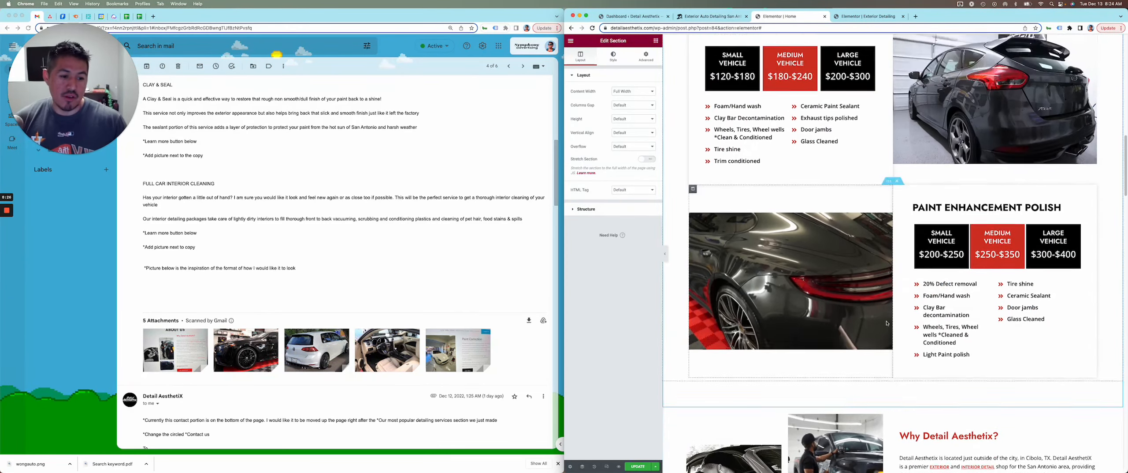
scroll(887, 323, up, 15)
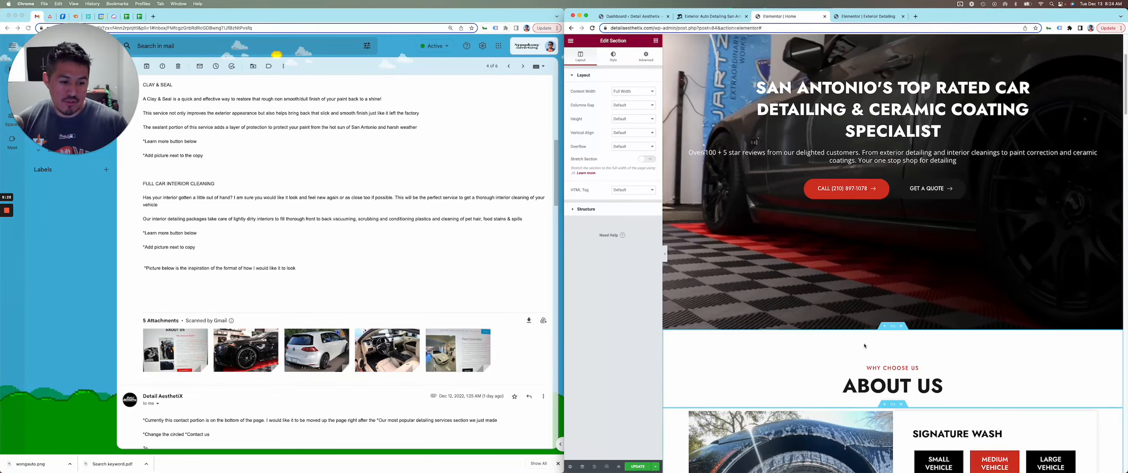
scroll(865, 345, down, 5)
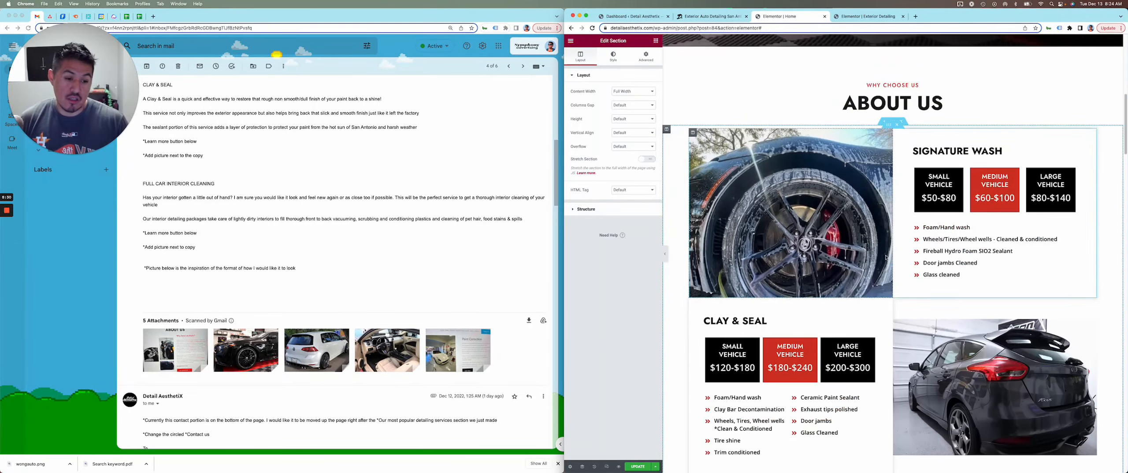
scroll(886, 257, down, 8)
scroll(877, 269, up, 8)
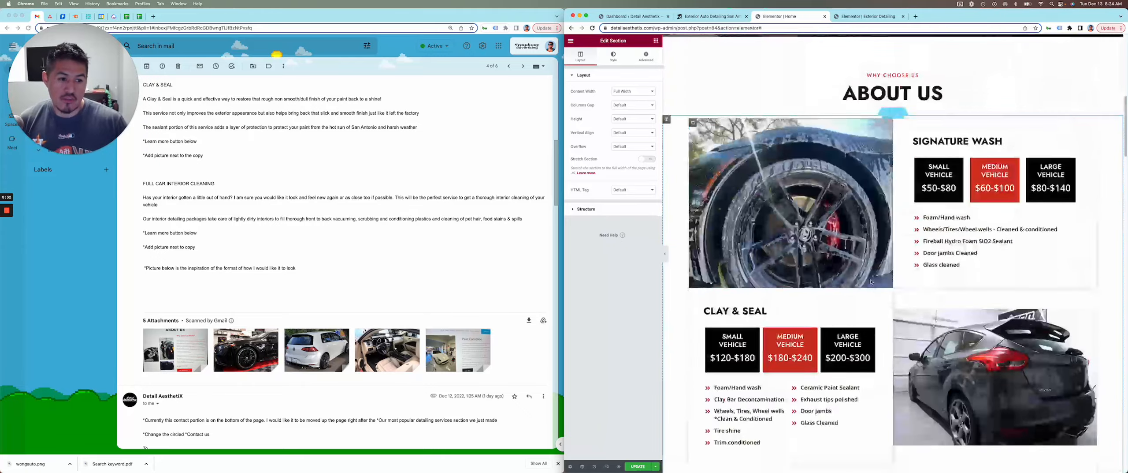
scroll(870, 196, up, 1)
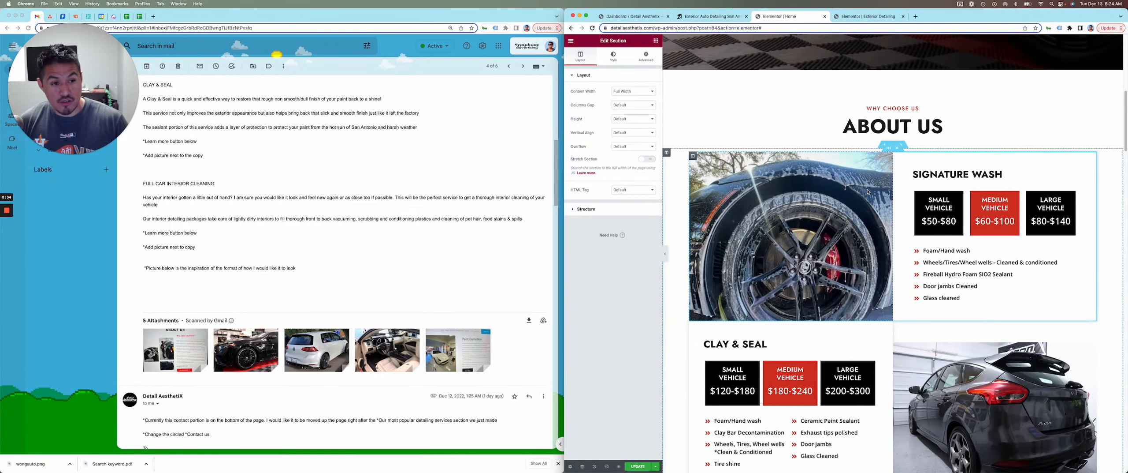
key(Delete)
Duplicate the About Us heading section directly below the original.
scroll(869, 238, up, 5)
scroll(870, 282, down, 5)
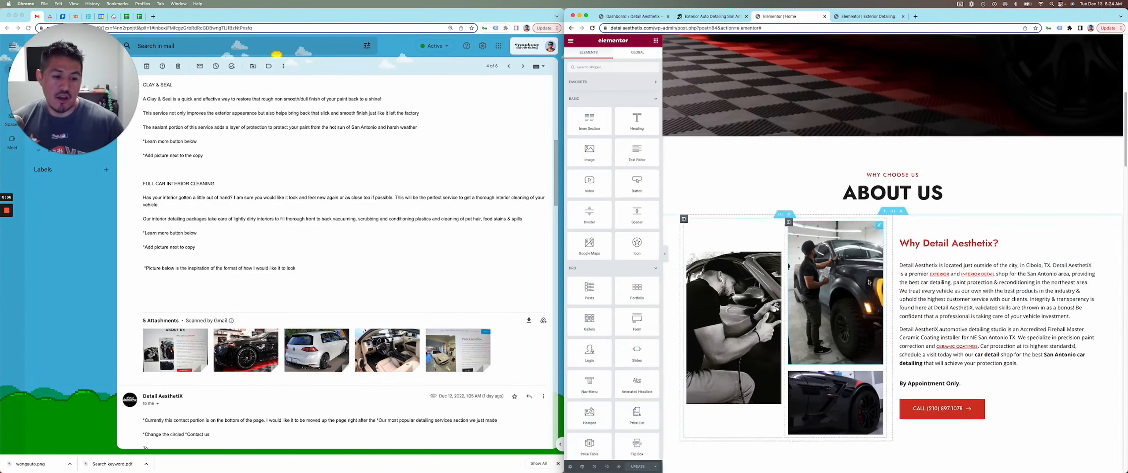
right_click(895, 214)
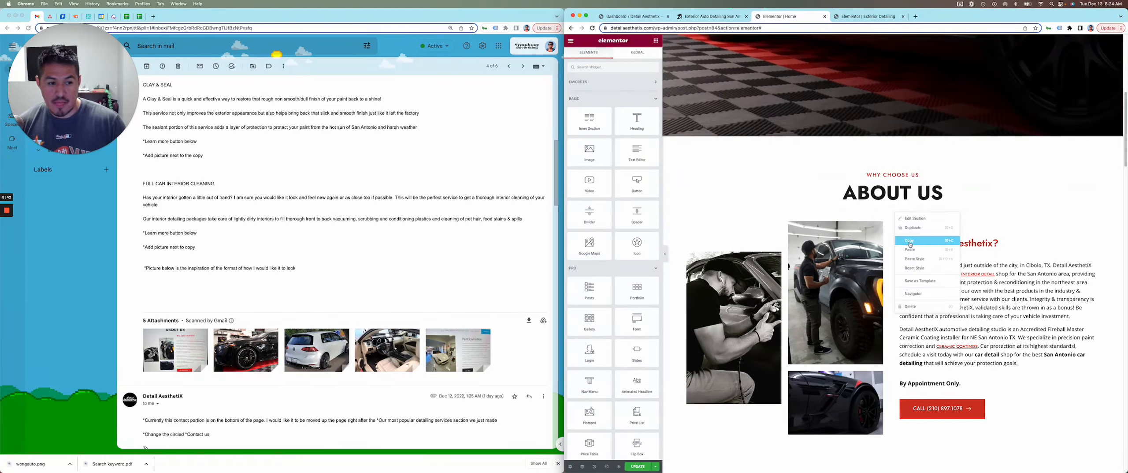
right_click(892, 134)
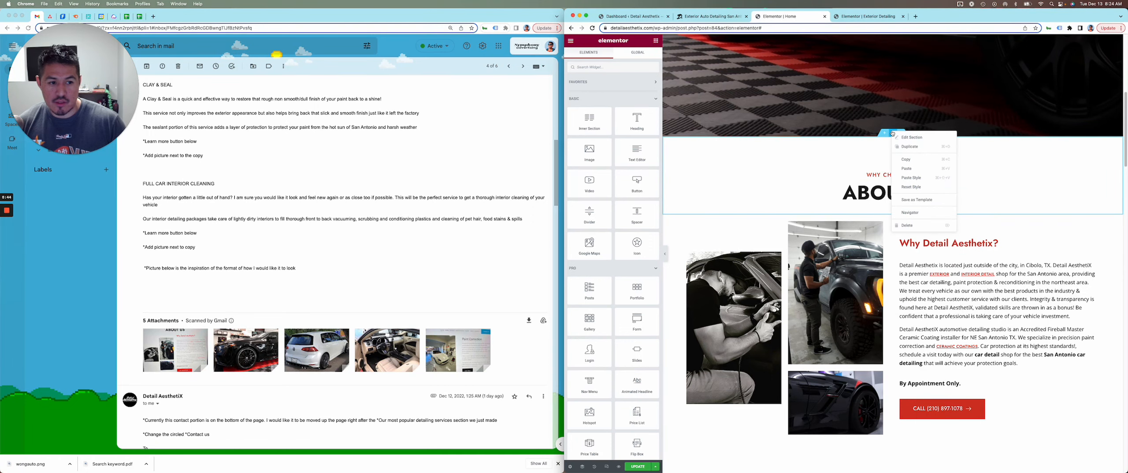
click(906, 147)
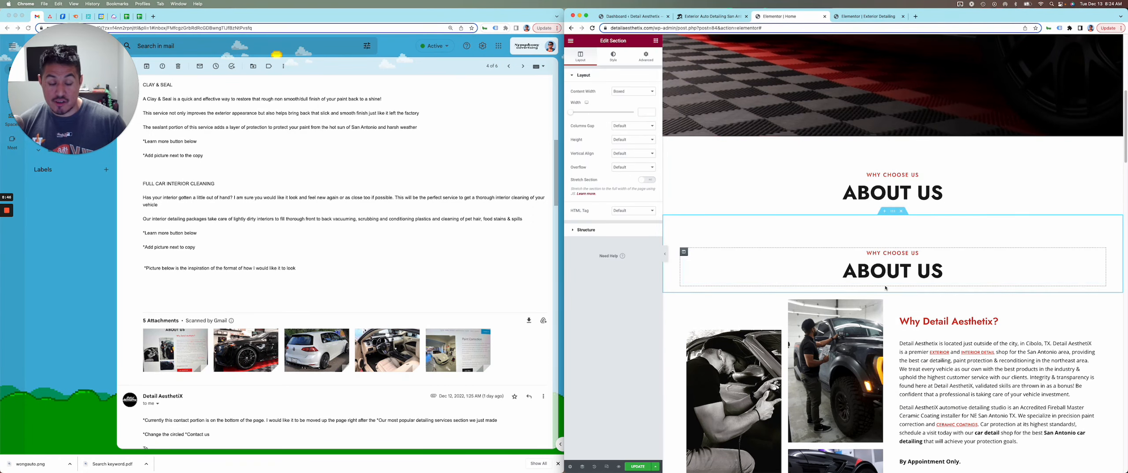
Paste the copied Exterior Detailing section directly below the duplicated About Us heading section.
right_click(894, 217)
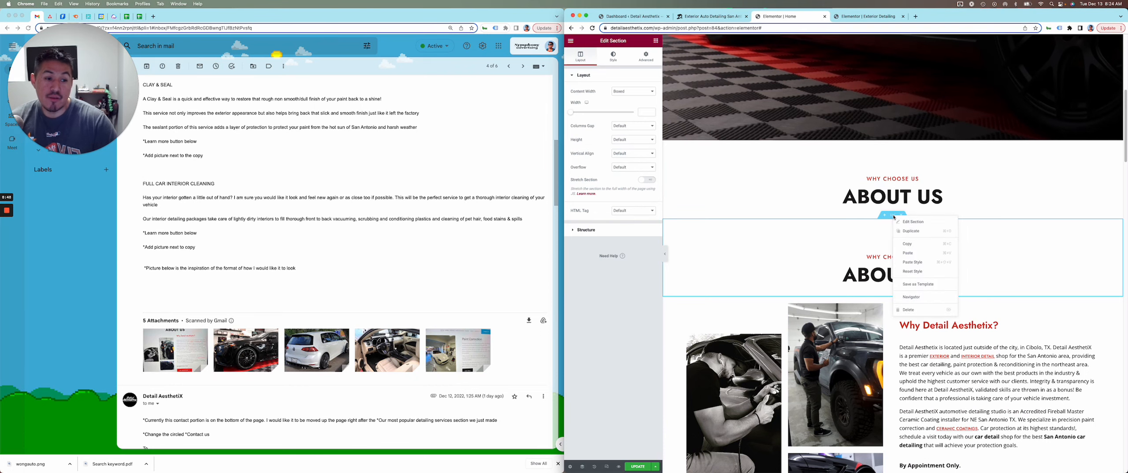
click(910, 253)
scroll(987, 245, down, 10)
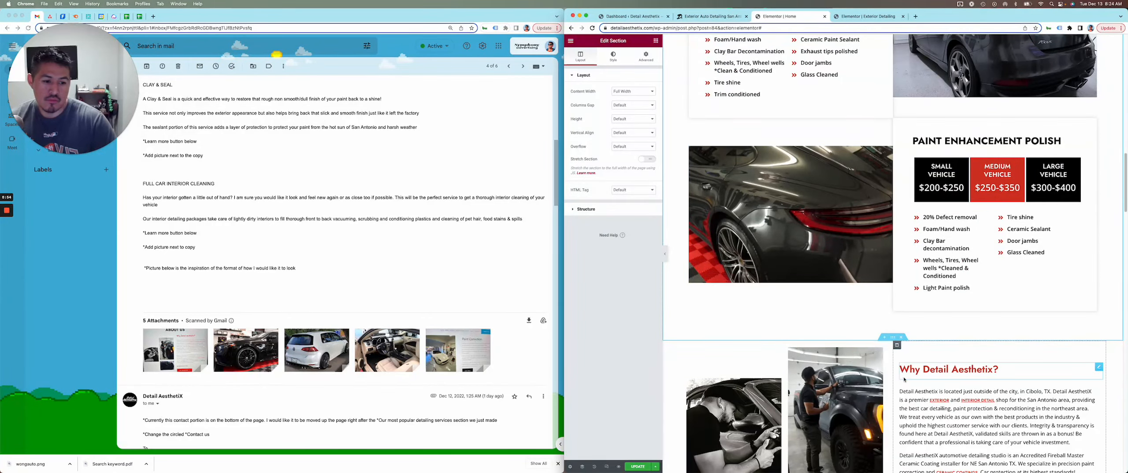
Move the duplicated About Us heading section below the pasted services section, directly above the Why Detail Aesthetix content.
scroll(893, 358, up, 3)
scroll(893, 358, up, 8)
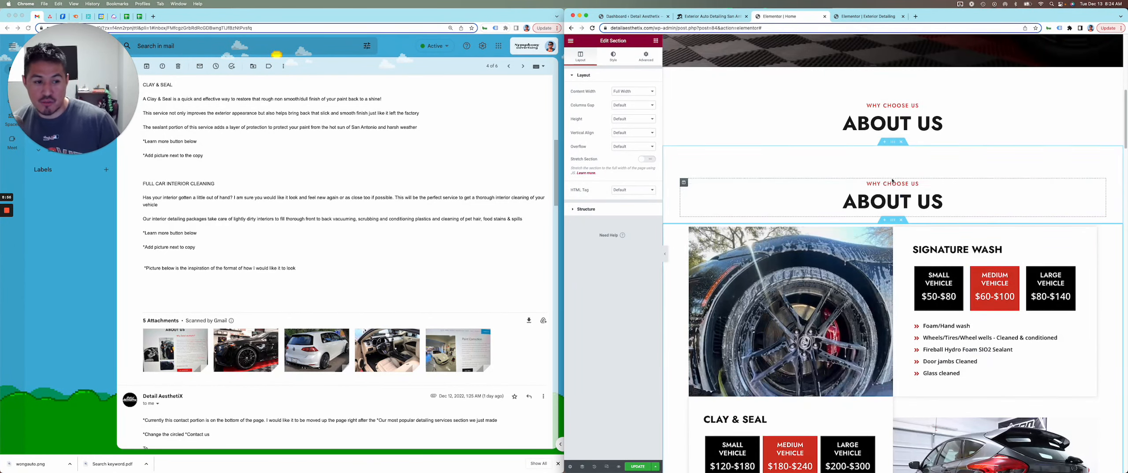
drag(893, 145, 886, 353)
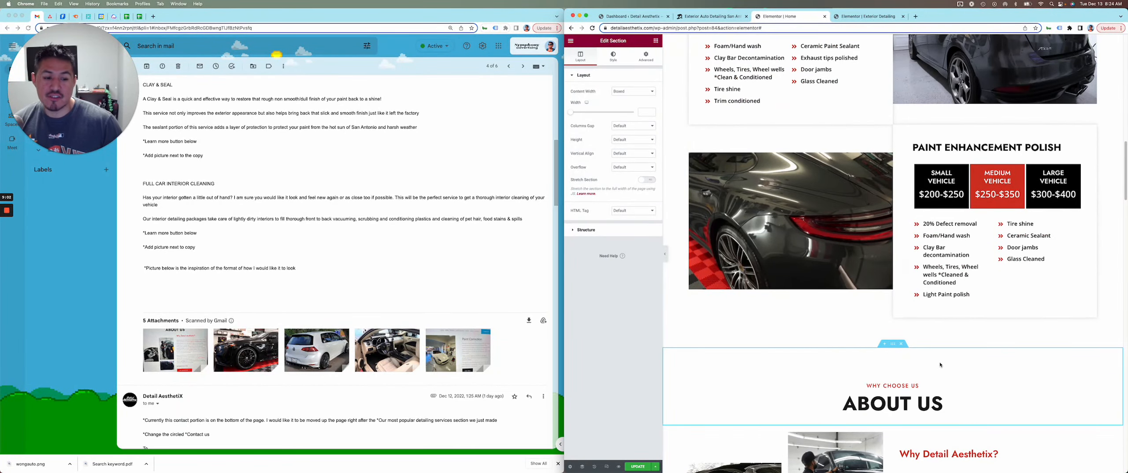
scroll(940, 365, down, 4)
scroll(979, 285, up, 3)
scroll(937, 298, down, 9)
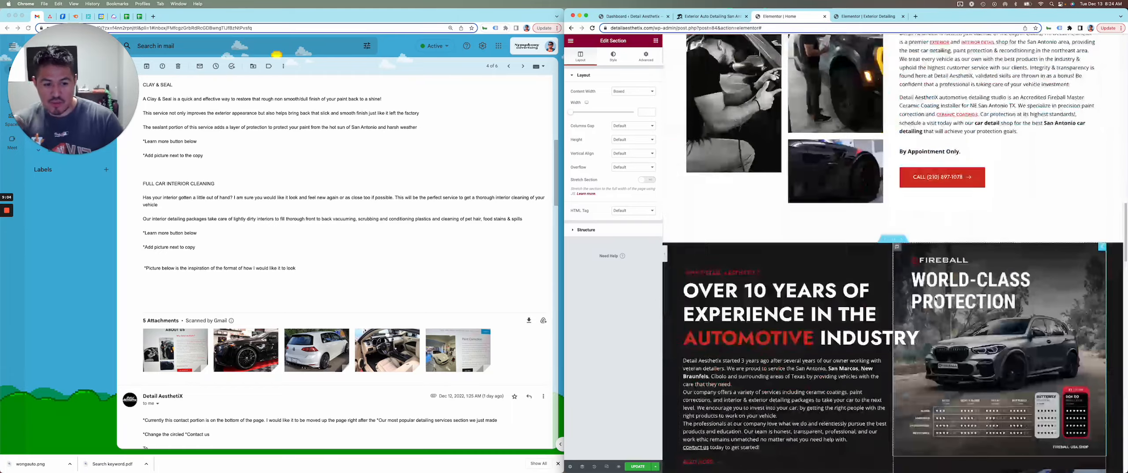
Change the title of the upper About Us heading, above the pasted services section, to OUR MOST POPULAR SERVICES.
scroll(936, 299, up, 15)
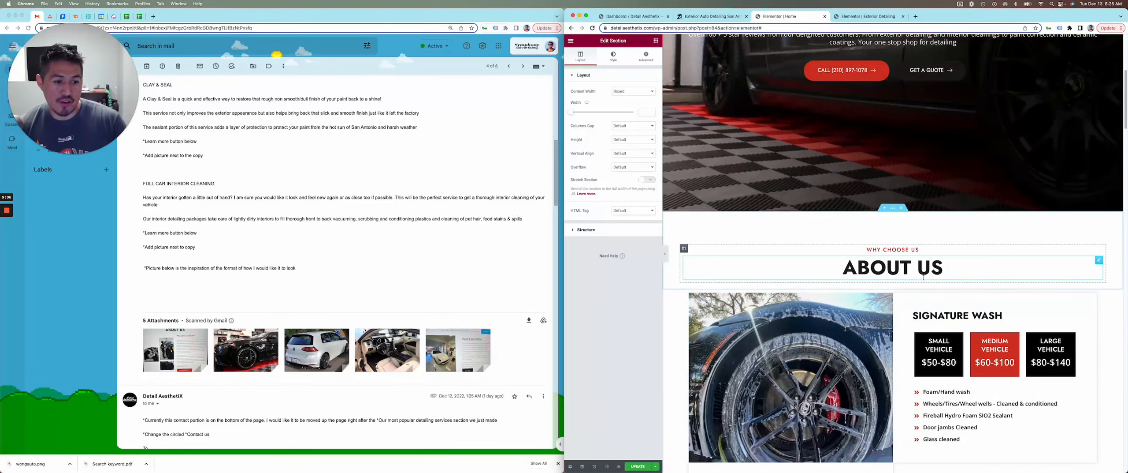
click(887, 264)
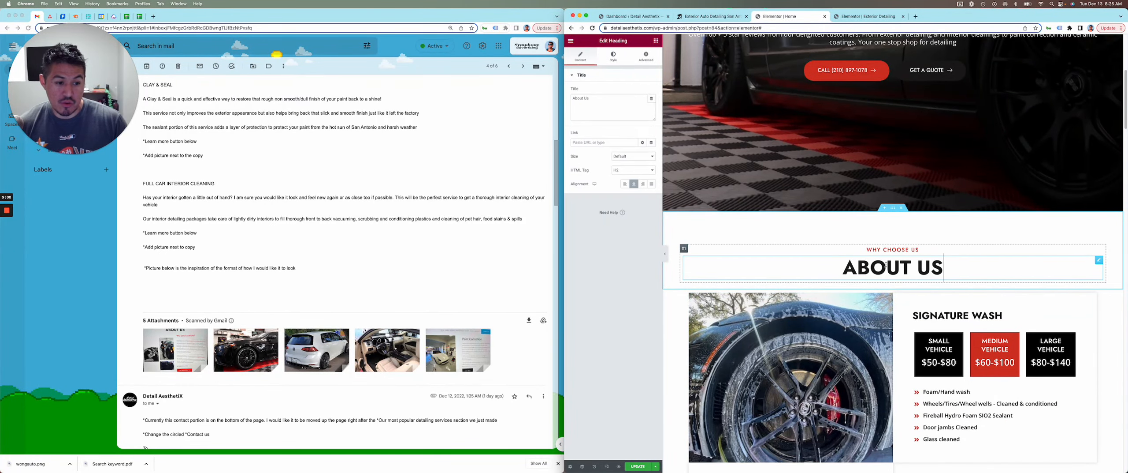
triple_click(891, 255)
key(BackSpace)
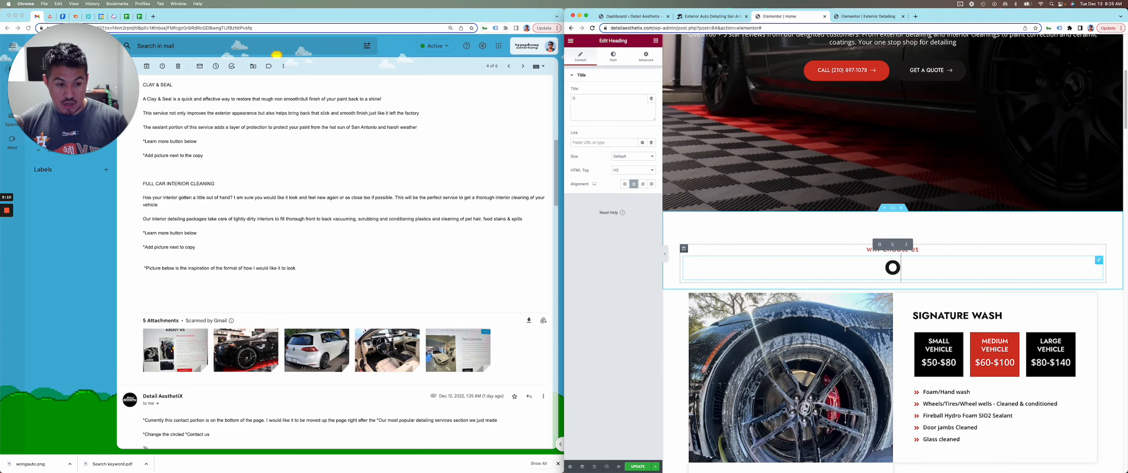
text(OUR P)
key(BackSpace)
text(M)
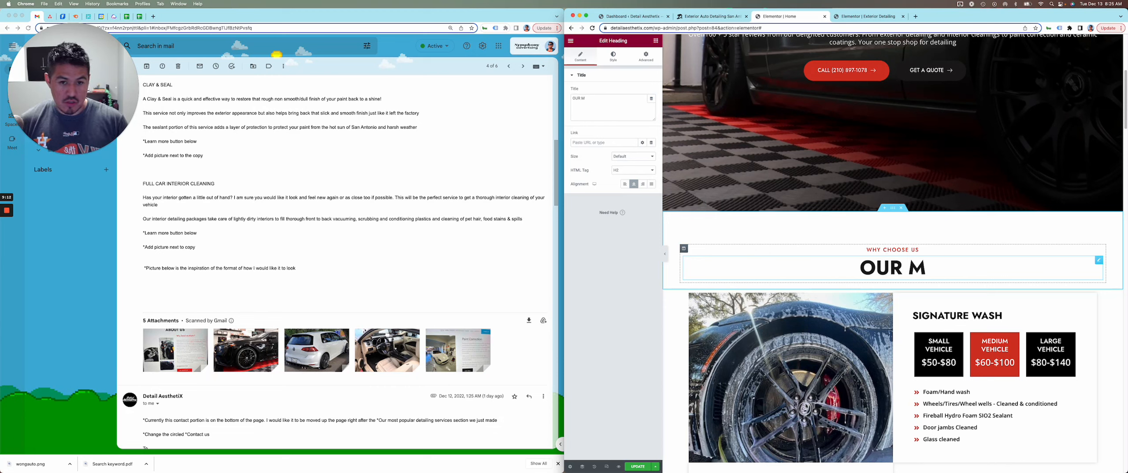
text(ost)
key(BackSpace)
key(BackSpace)
key(BackSpace)
key(BackSpace)
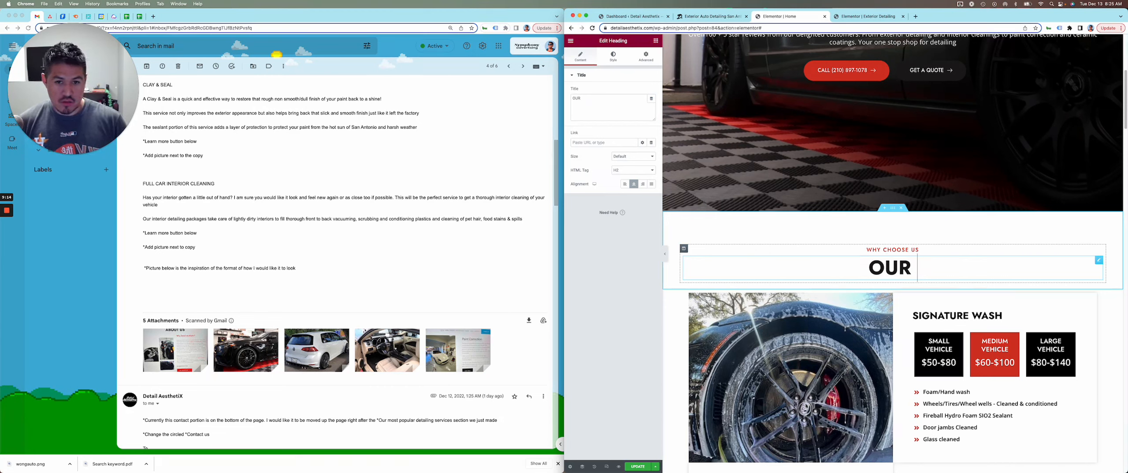
text(MOST POPULA)
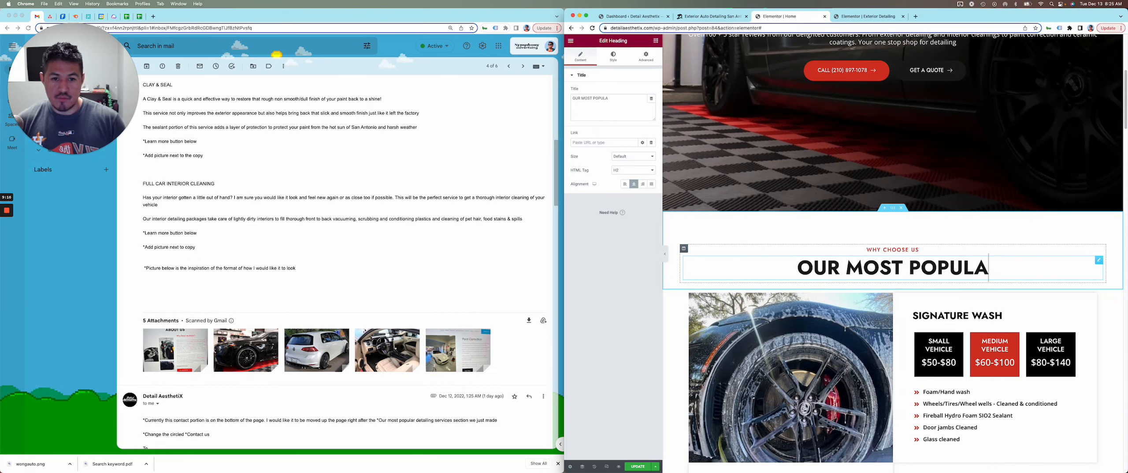
text(R SERVICES)
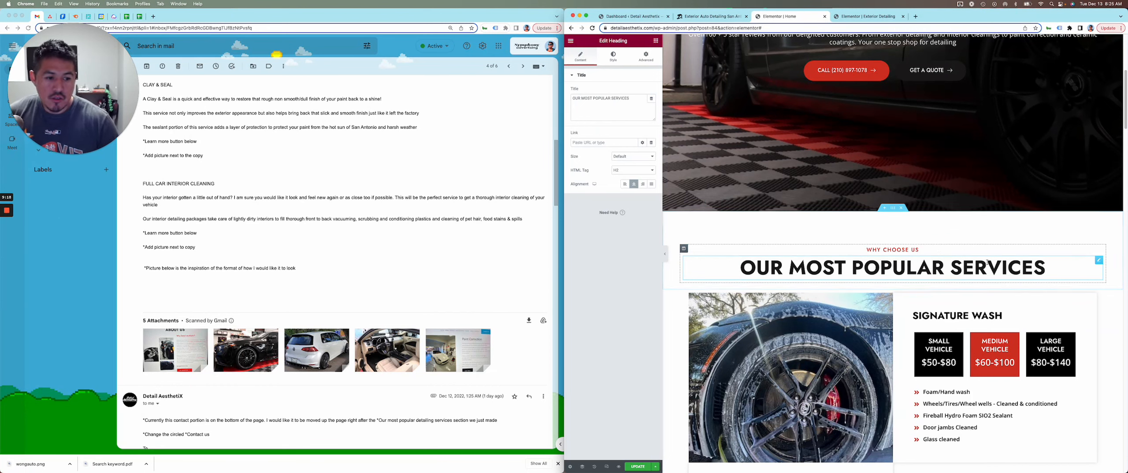
Try WHAT WE DO as the small subheading above OUR MOST POPULAR SERVICES, and delete that subheading.
click(934, 251)
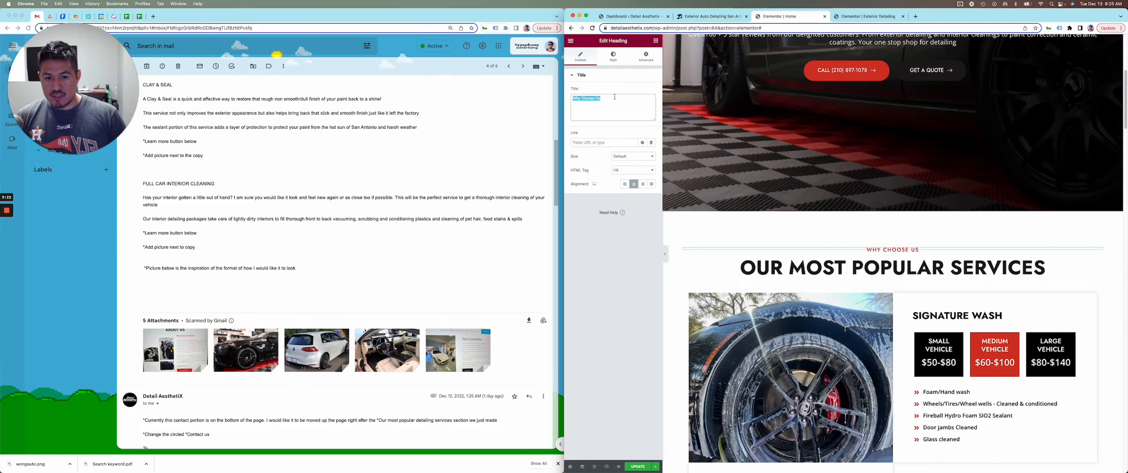
text(WHAT WE DO)
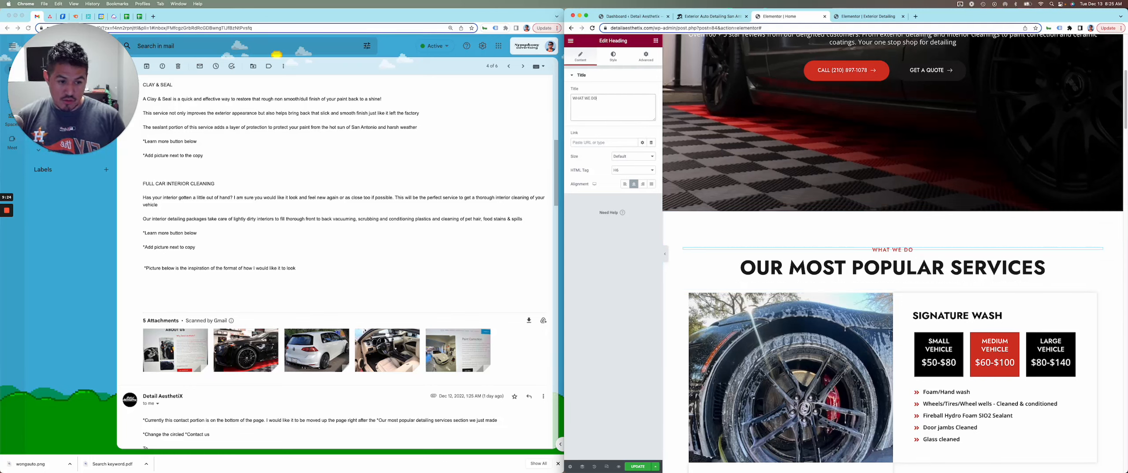
scroll(360, 140, down, 1)
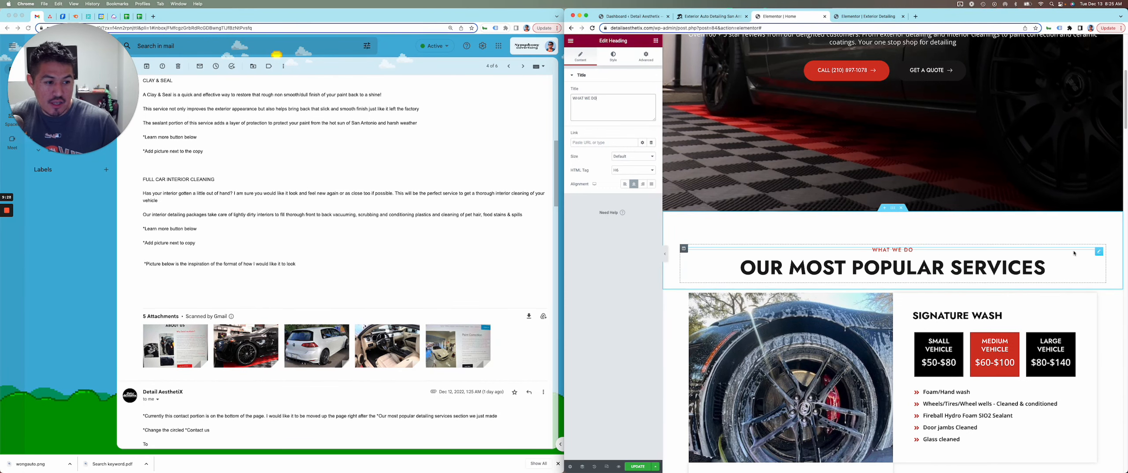
right_click(1097, 254)
click(1091, 348)
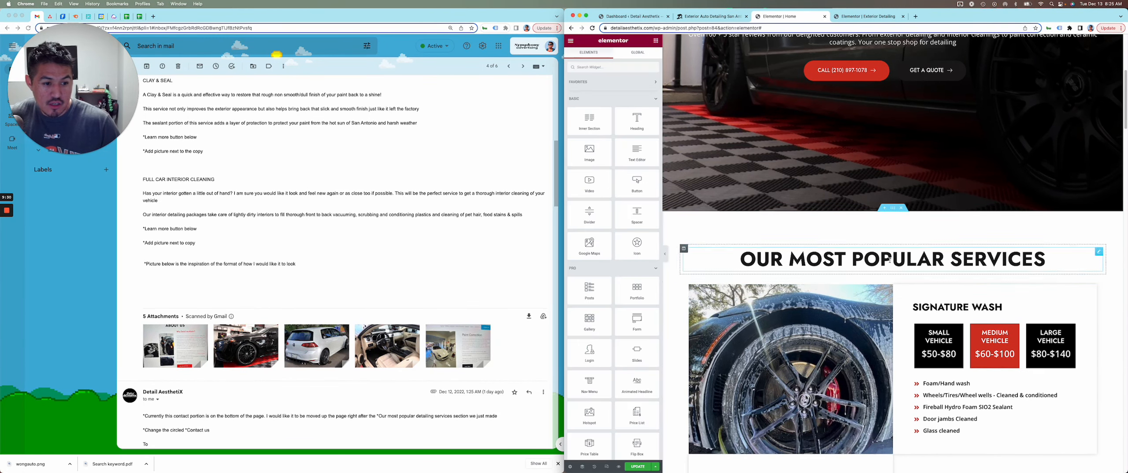
Replace the SIGNATURE WASH heading of the first service with CERAMIC COATING, copied from the client's email.
scroll(238, 127, up, 6)
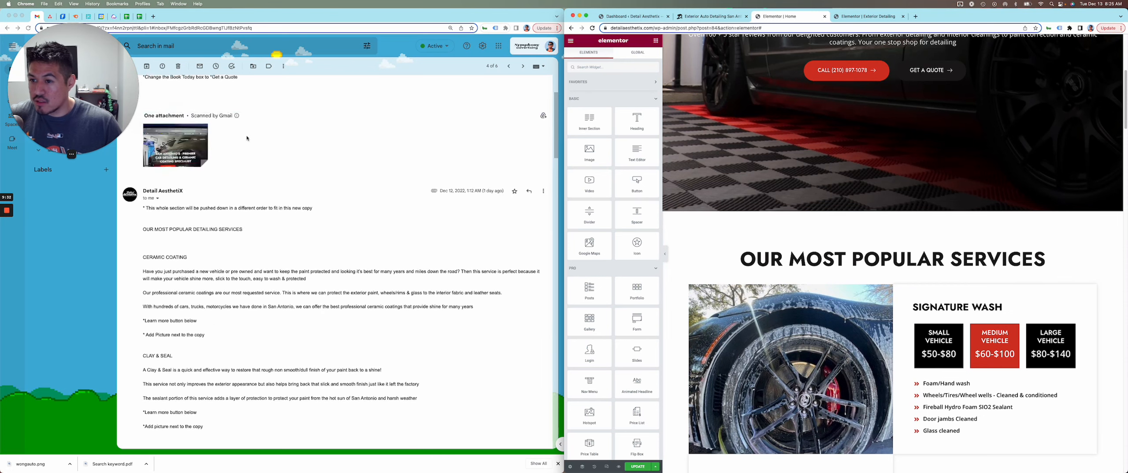
scroll(282, 235, down, 3)
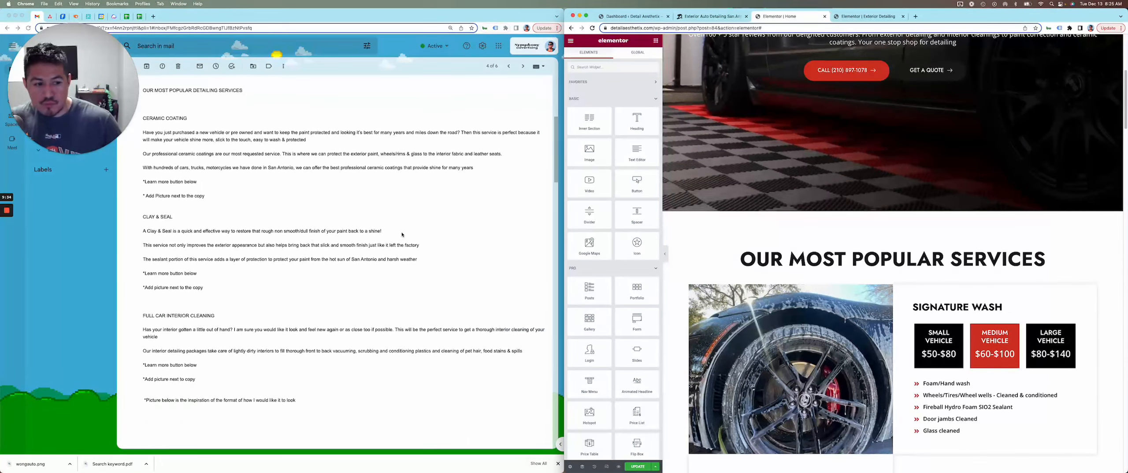
scroll(396, 212, up, 2)
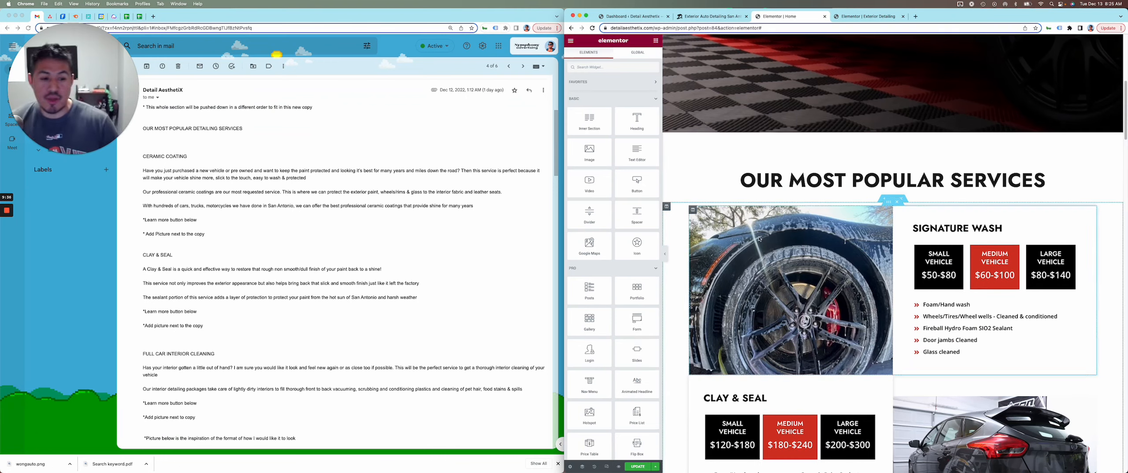
scroll(149, 208, down, 1)
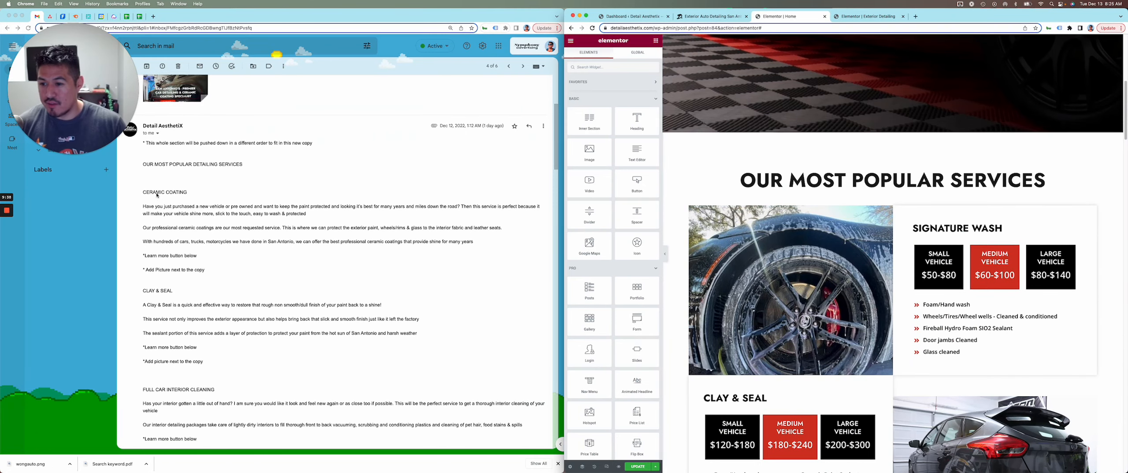
triple_click(157, 194)
key(super+c)
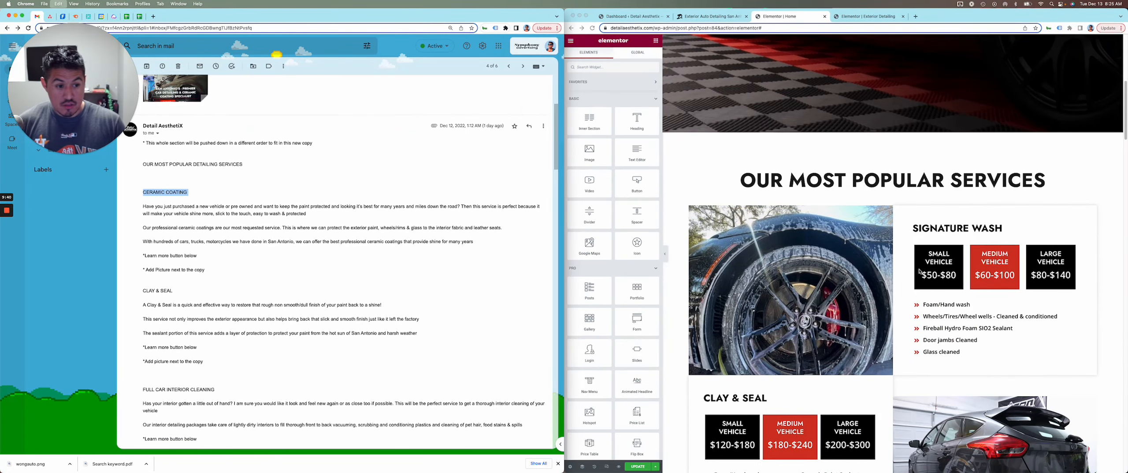
click(972, 230)
click(972, 231)
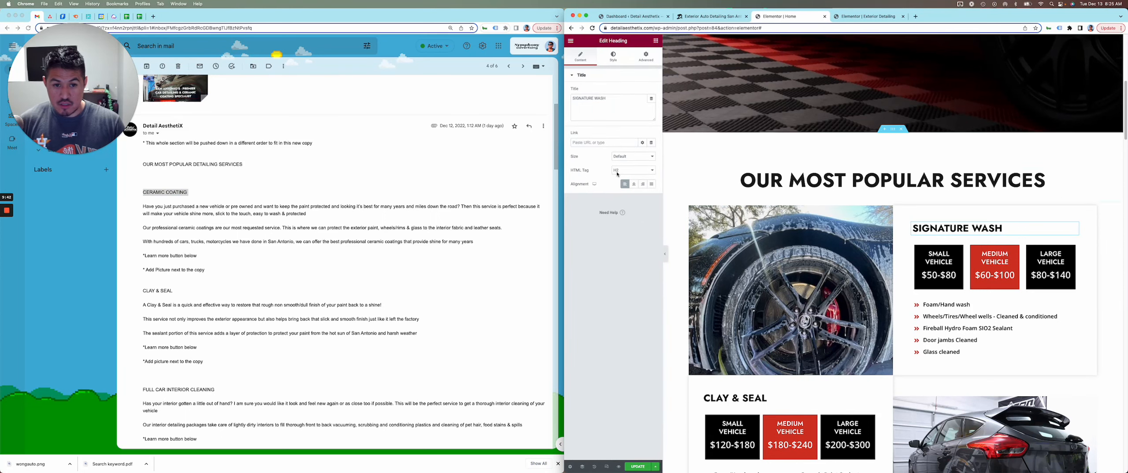
key(super+v)
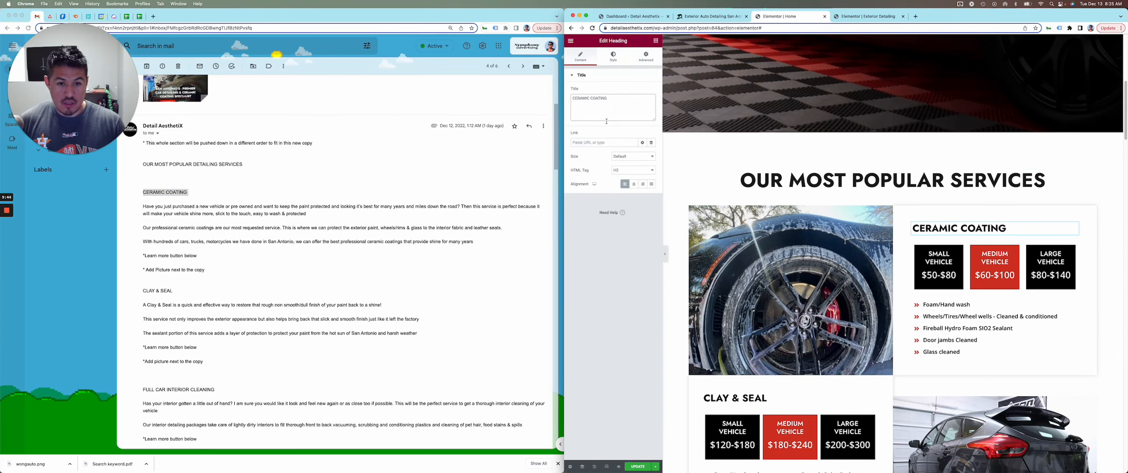
Compare the second service's heading with the CLAY & SEAL title in the client's email.
triple_click(153, 291)
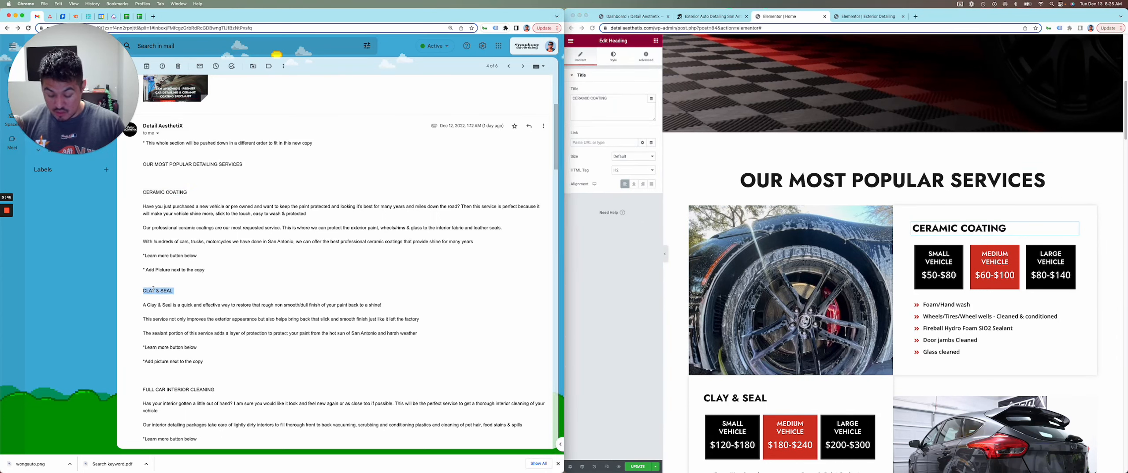
scroll(819, 250, down, 5)
click(737, 223)
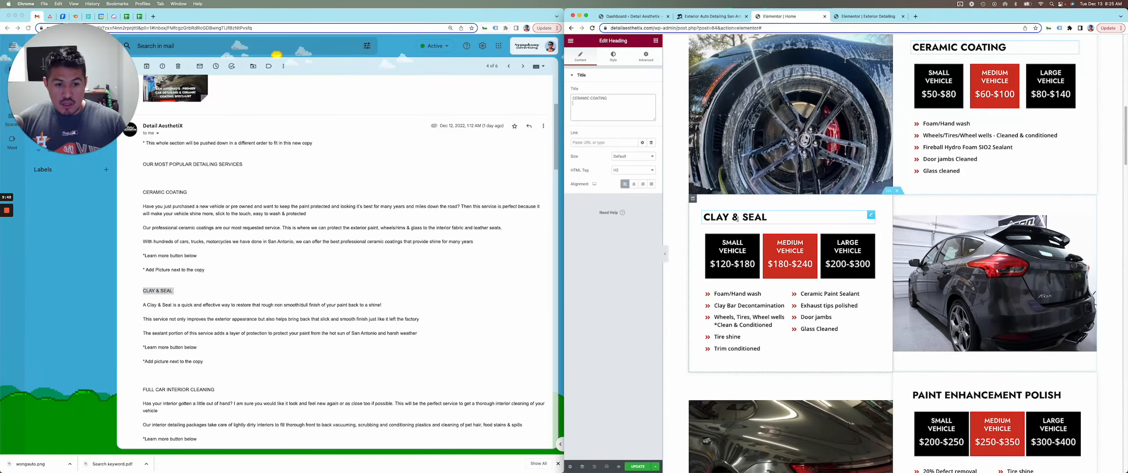
triple_click(737, 218)
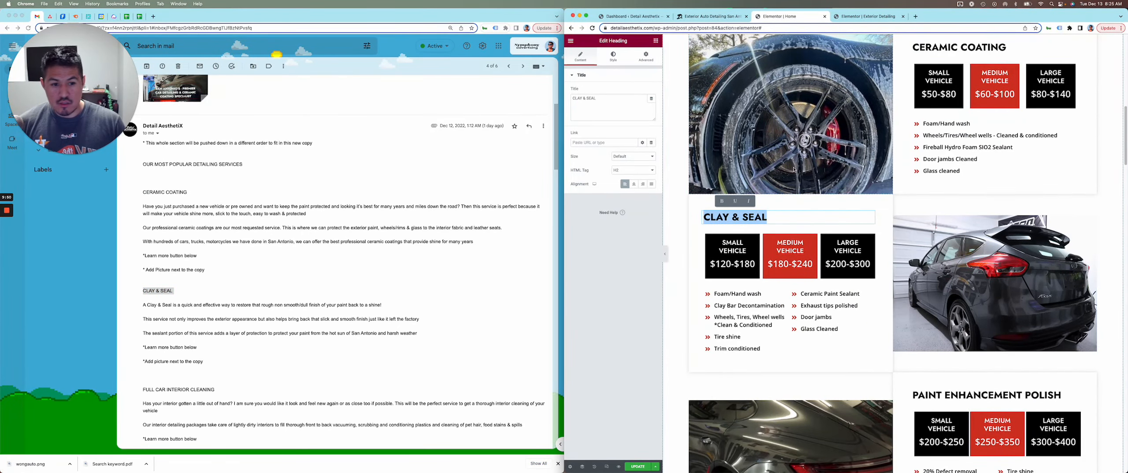
Replace the PAINT ENHANCEMENT POLISH heading with FULL CAR INTERIOR CLEANING from the client's email, as plain text without the email's formatting.
scroll(815, 216, down, 1)
scroll(255, 292, down, 1)
scroll(254, 292, down, 1)
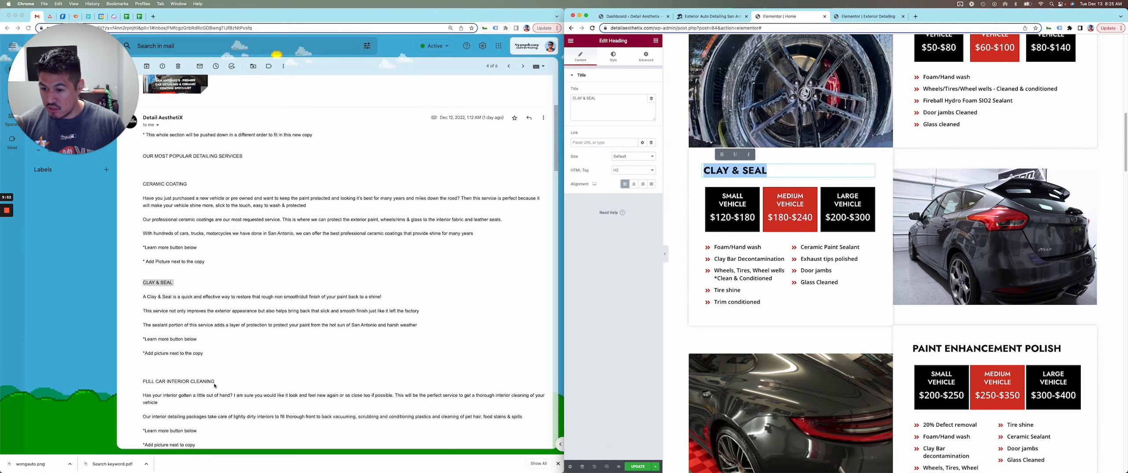
triple_click(211, 381)
key(super+c)
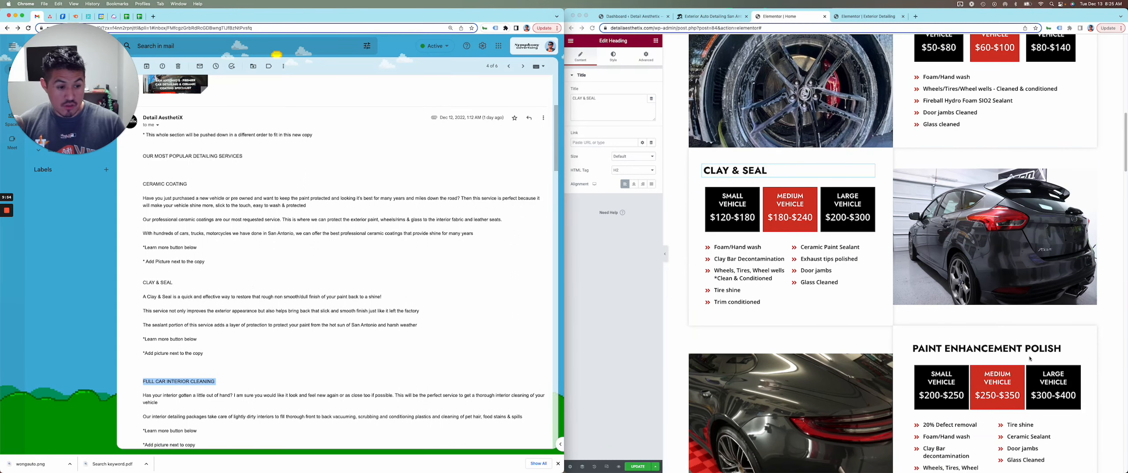
click(1031, 358)
triple_click(1001, 347)
key(super+v)
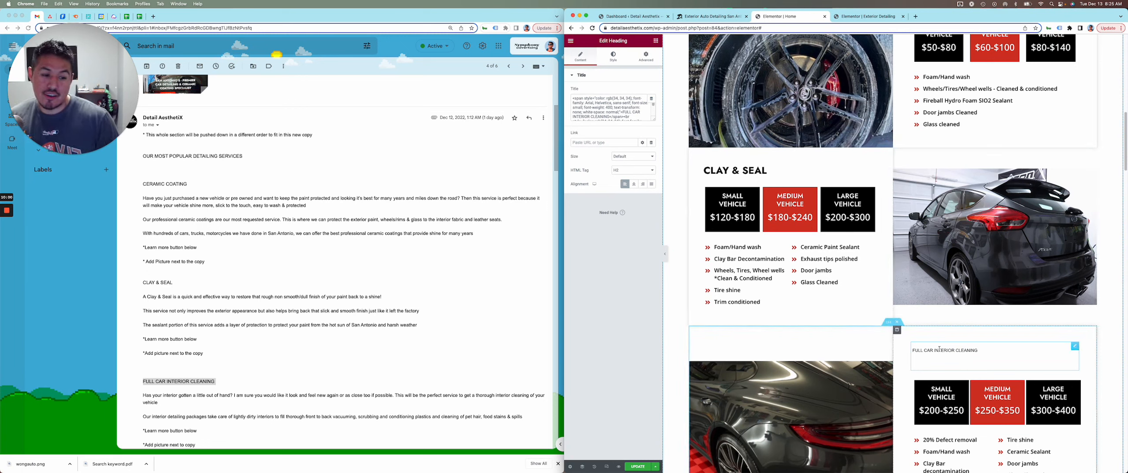
key(super+z)
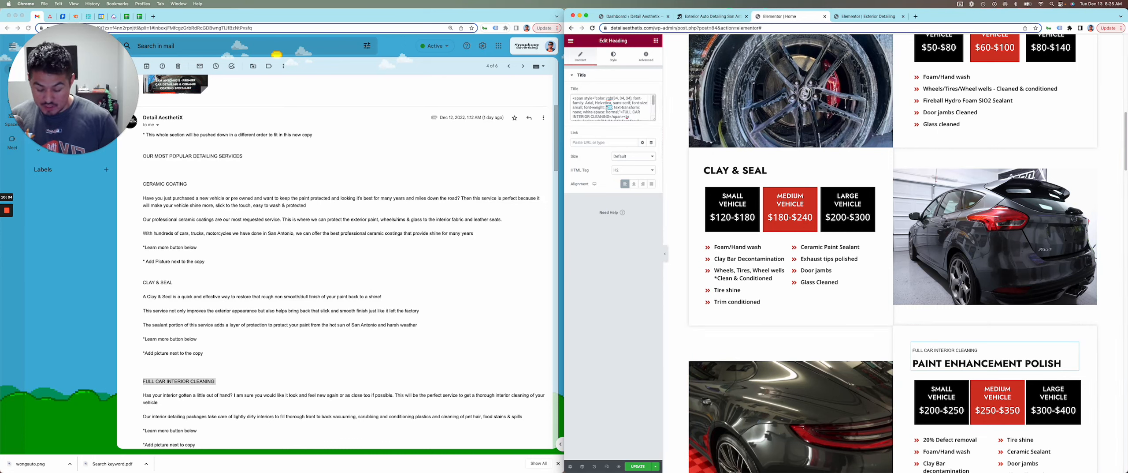
key(super+a)
key(BackSpace)
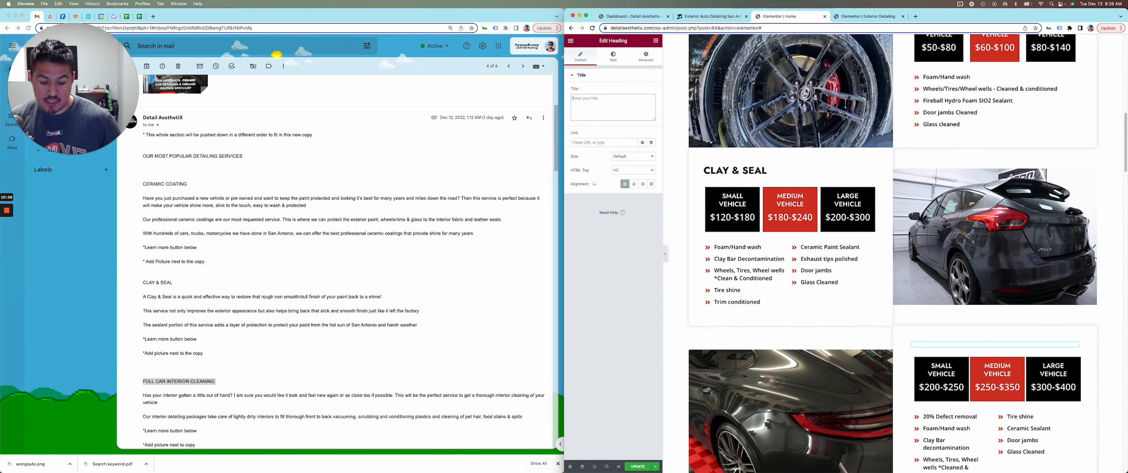
key(super+v)
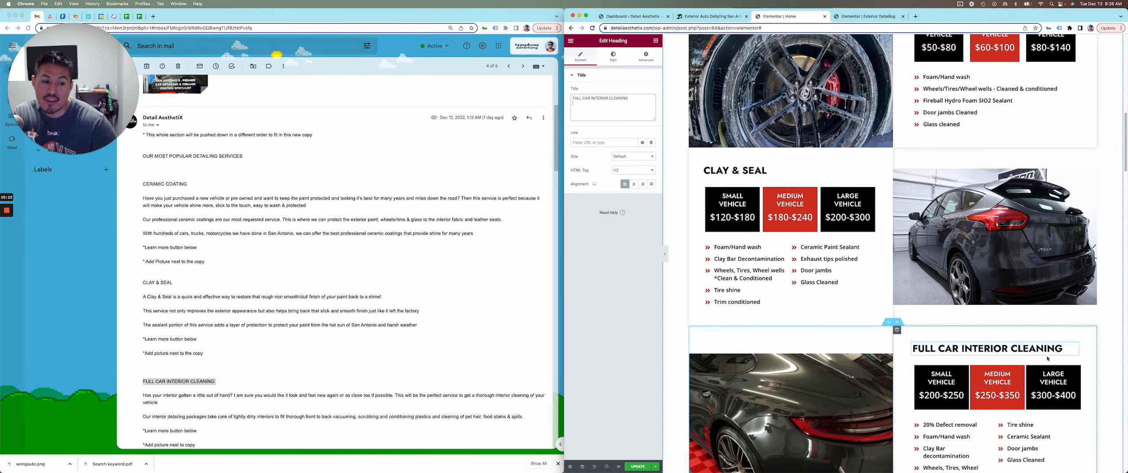
scroll(1048, 358, down, 1)
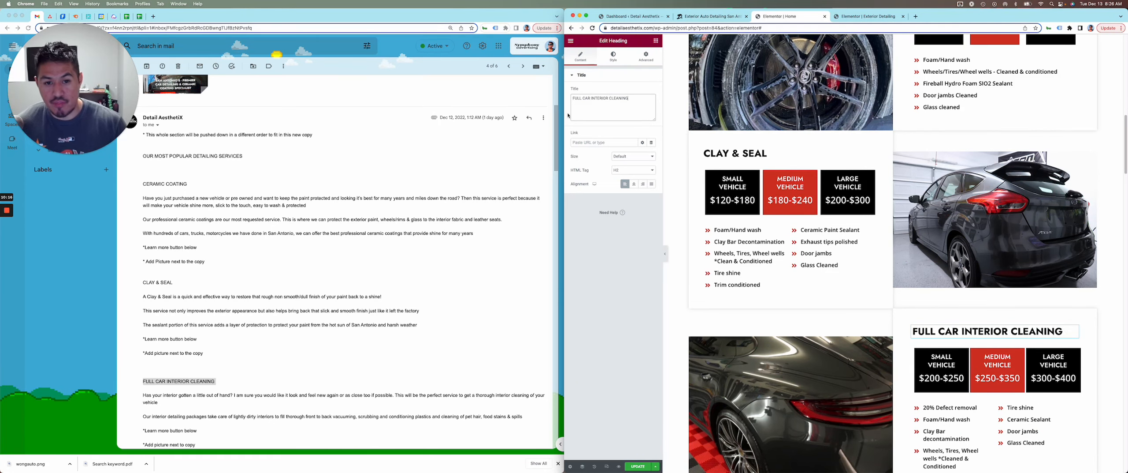
Download the car photos image2, image3 and image4 attached to the client's detailing services email.
scroll(365, 174, down, 3)
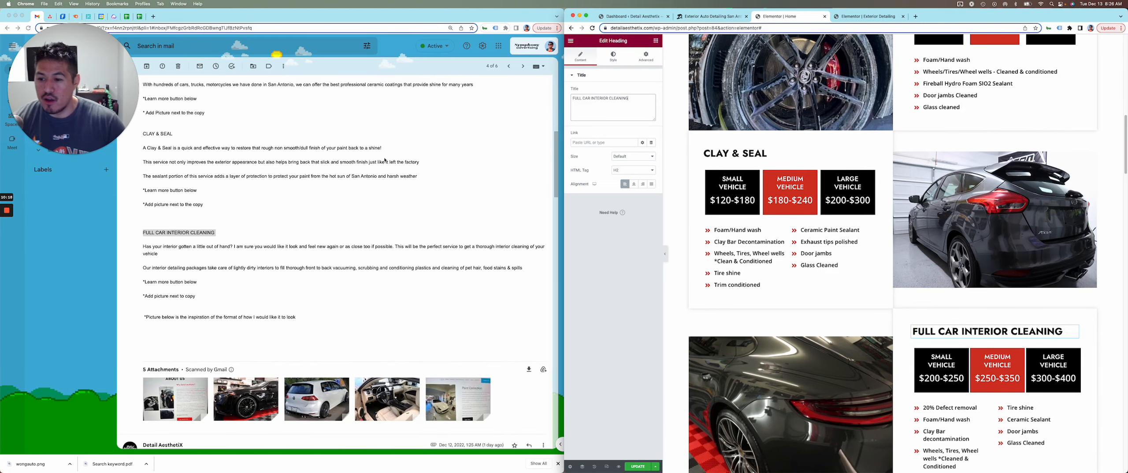
scroll(330, 207, down, 1)
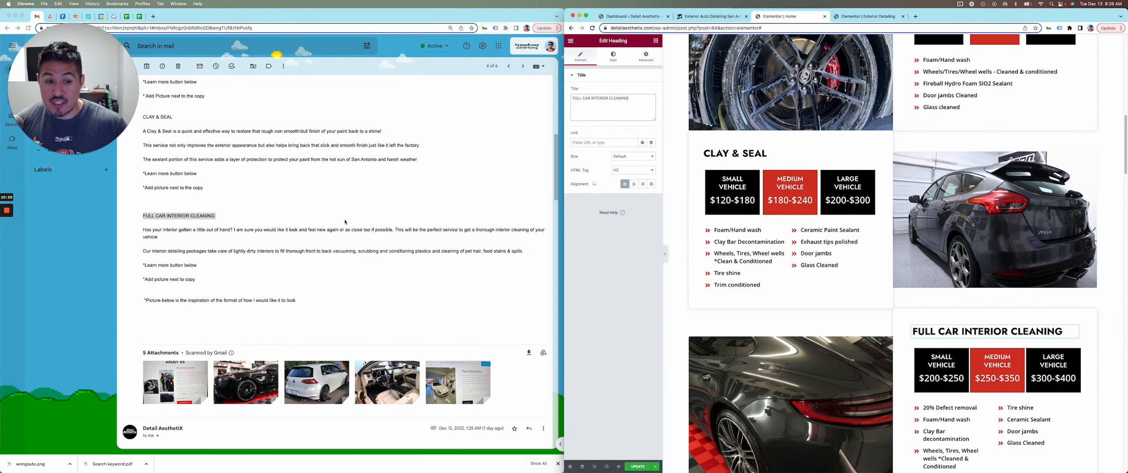
scroll(346, 221, up, 2)
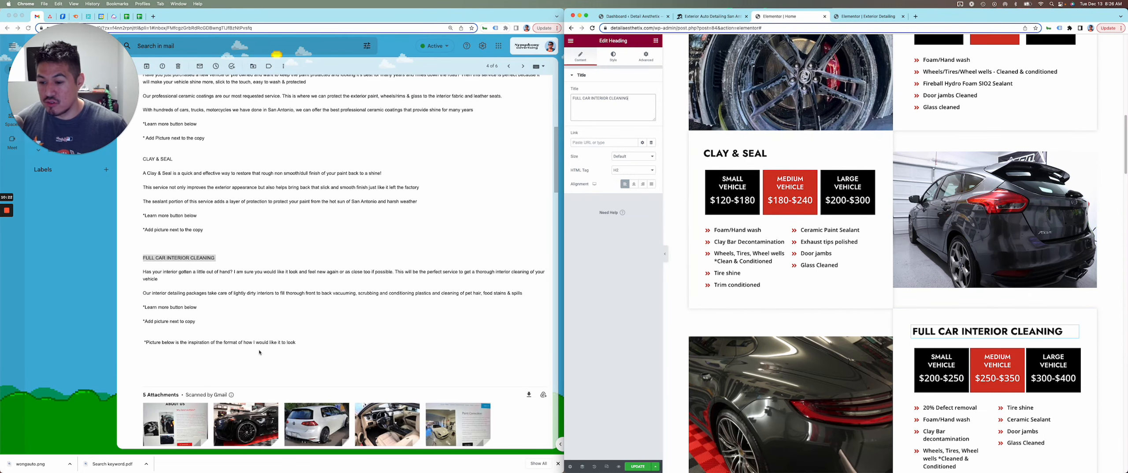
click(277, 390)
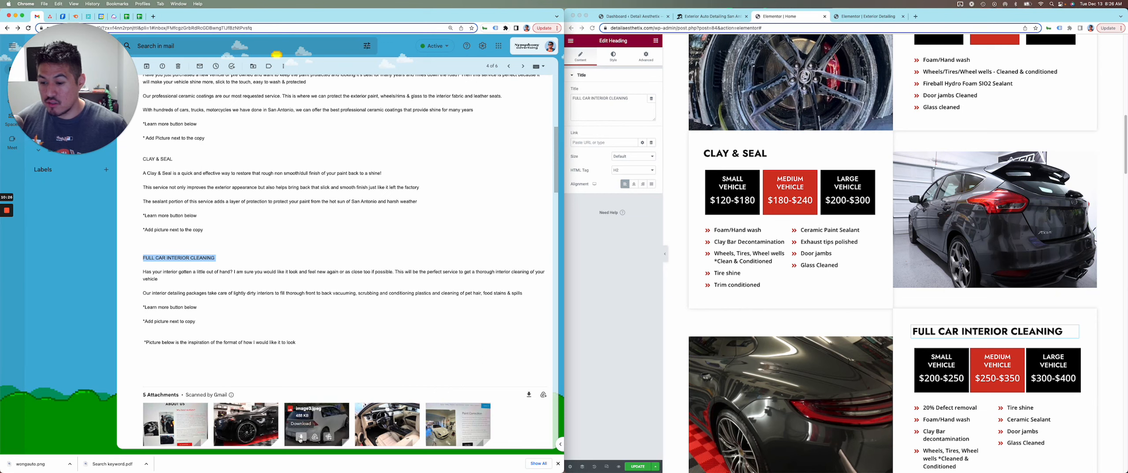
click(301, 437)
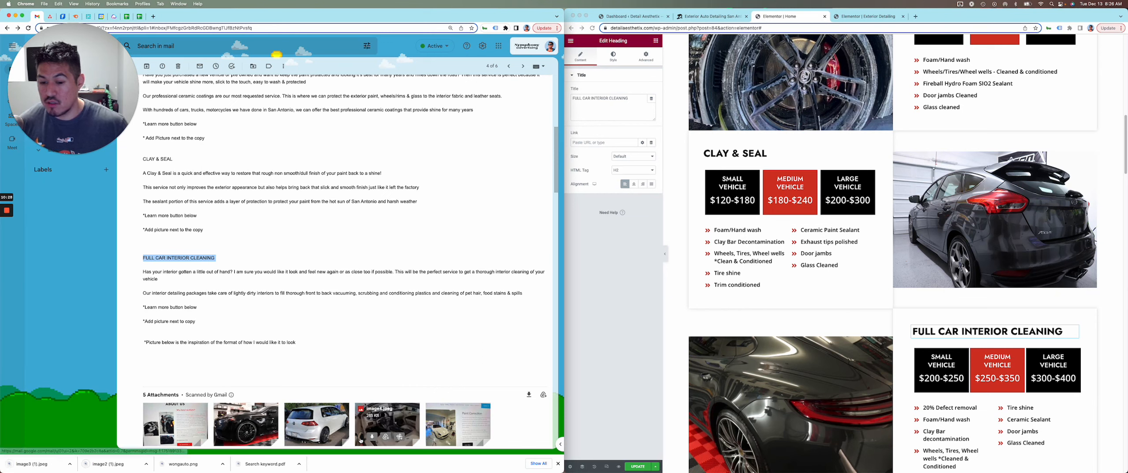
click(373, 436)
scroll(333, 351, up, 2)
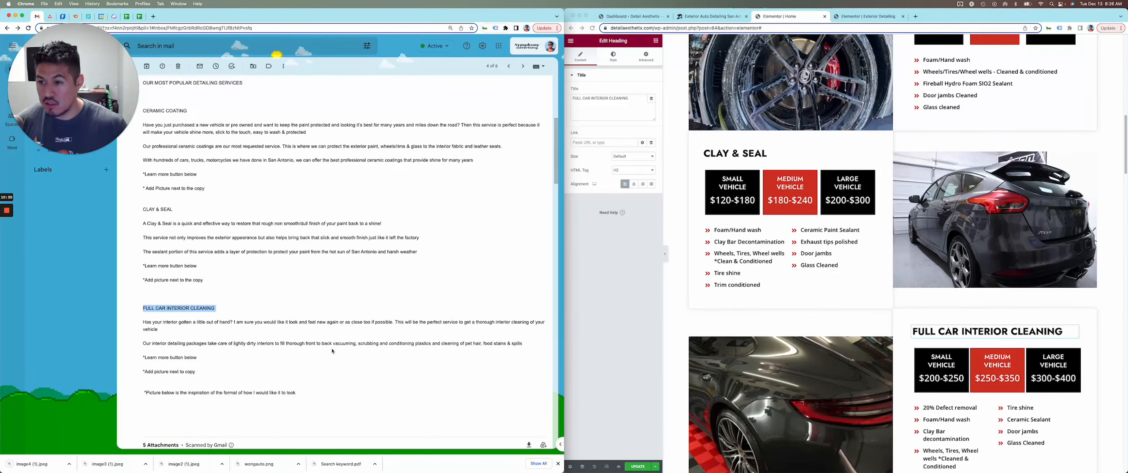
scroll(332, 351, up, 10)
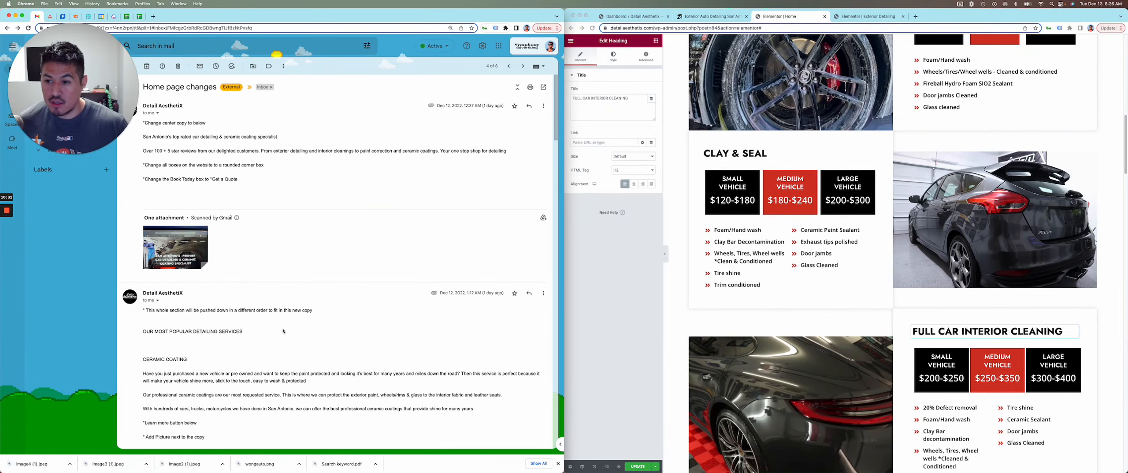
Examine the Paint Correction sample picture attached to the email for the service block layout the client wants.
scroll(309, 348, down, 5)
scroll(291, 350, down, 6)
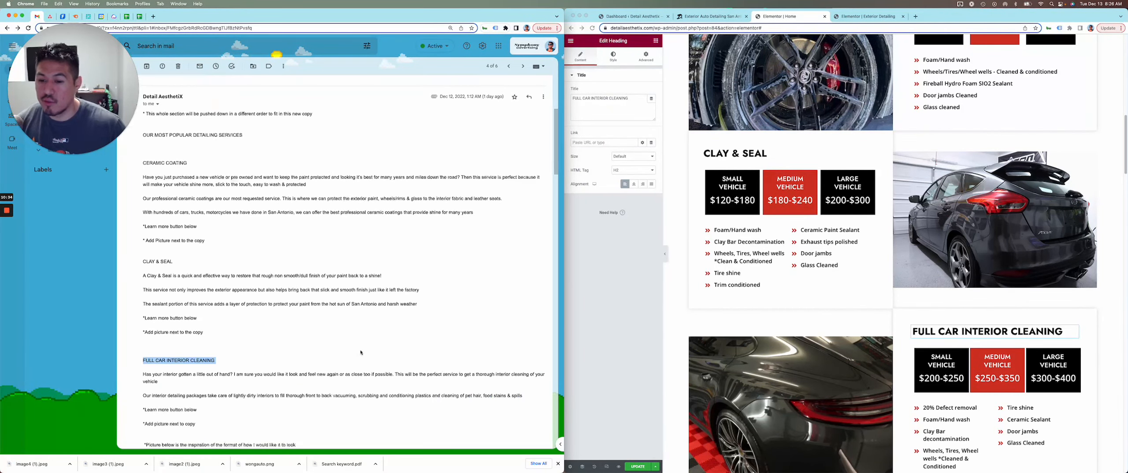
click(458, 339)
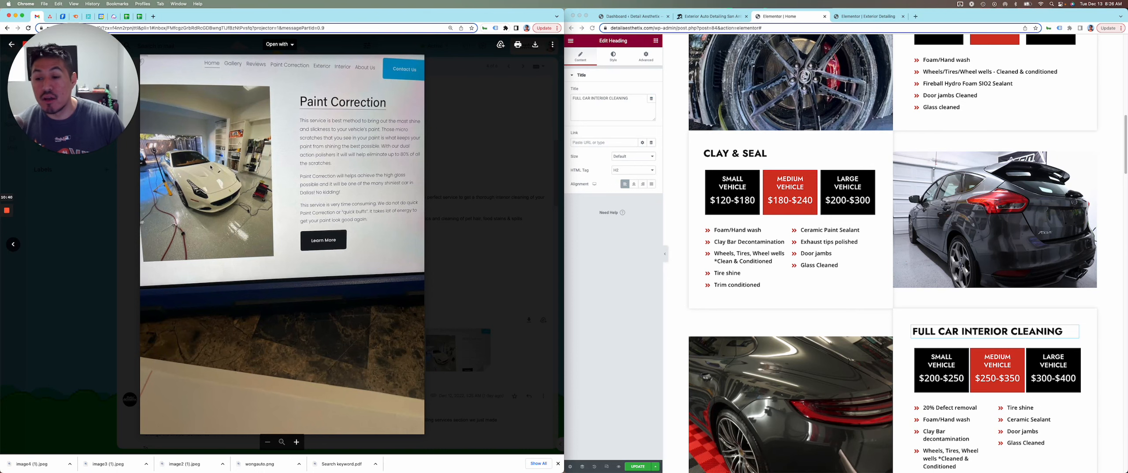
click(428, 157)
Delete the row of small, medium and large vehicle price boxes from the CERAMIC COATING block.
scroll(964, 155, up, 4)
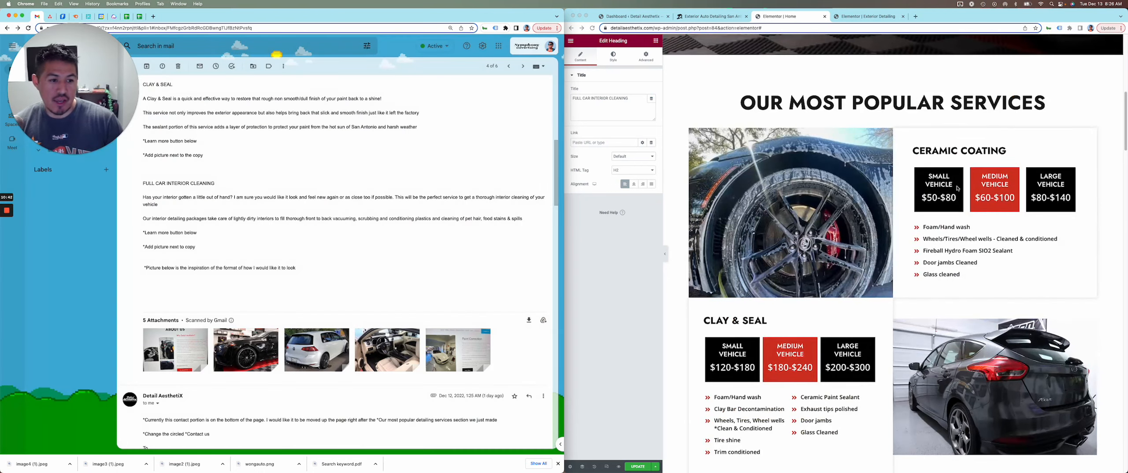
click(964, 155)
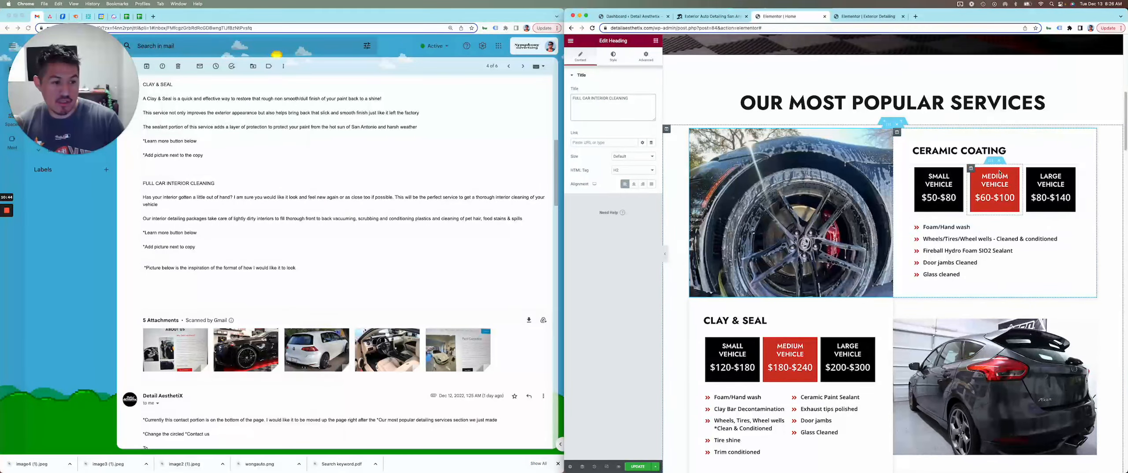
click(1001, 161)
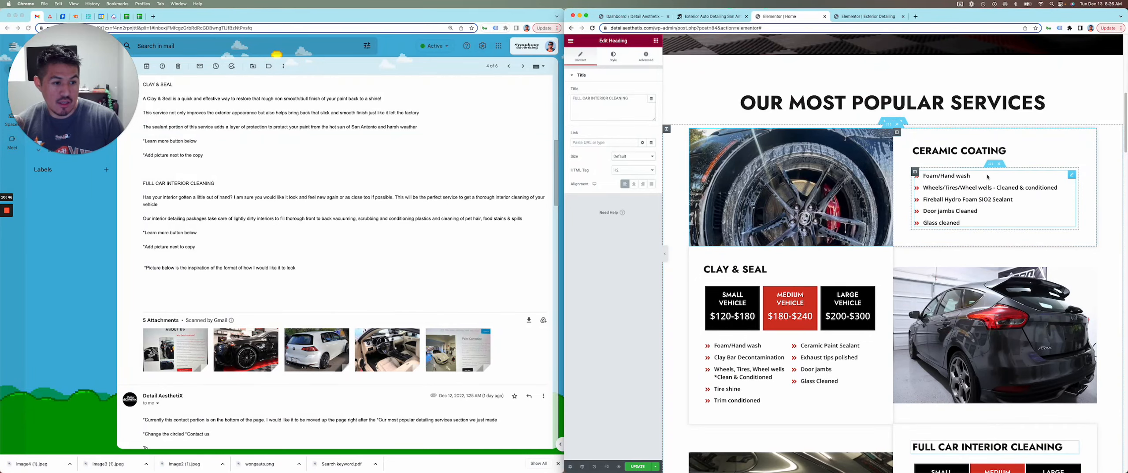
Copy the hero section's paragraph text and paste it into the CERAMIC COATING block below the feature list.
click(992, 179)
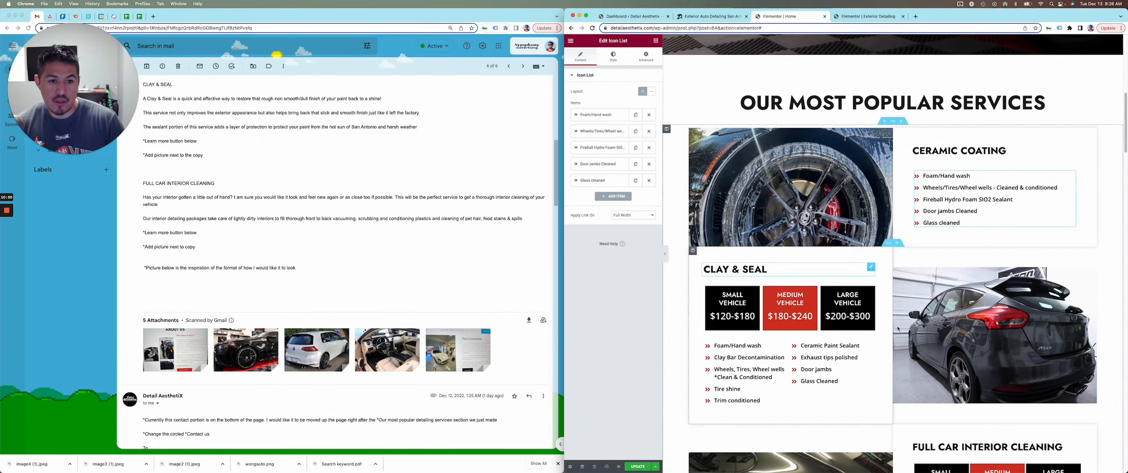
scroll(911, 309, up, 5)
scroll(911, 310, up, 4)
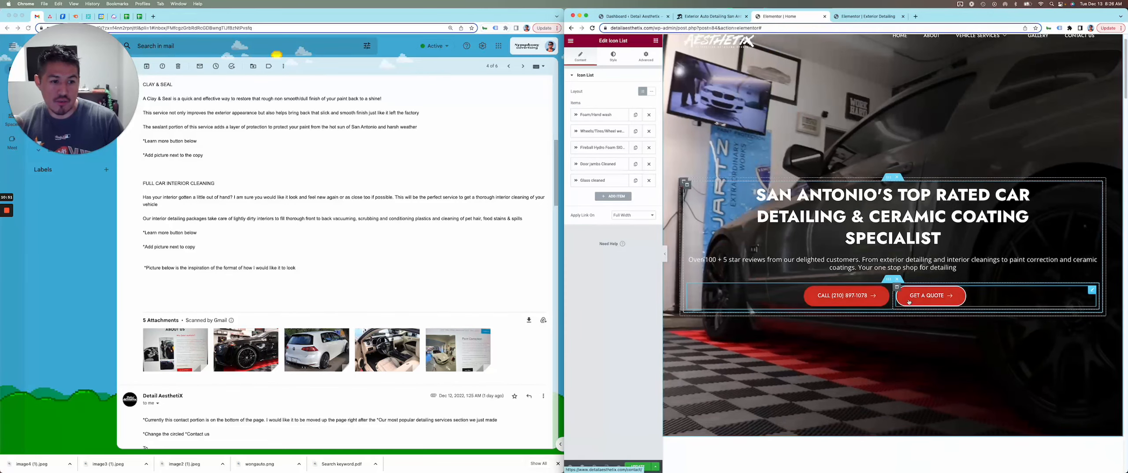
right_click(1096, 260)
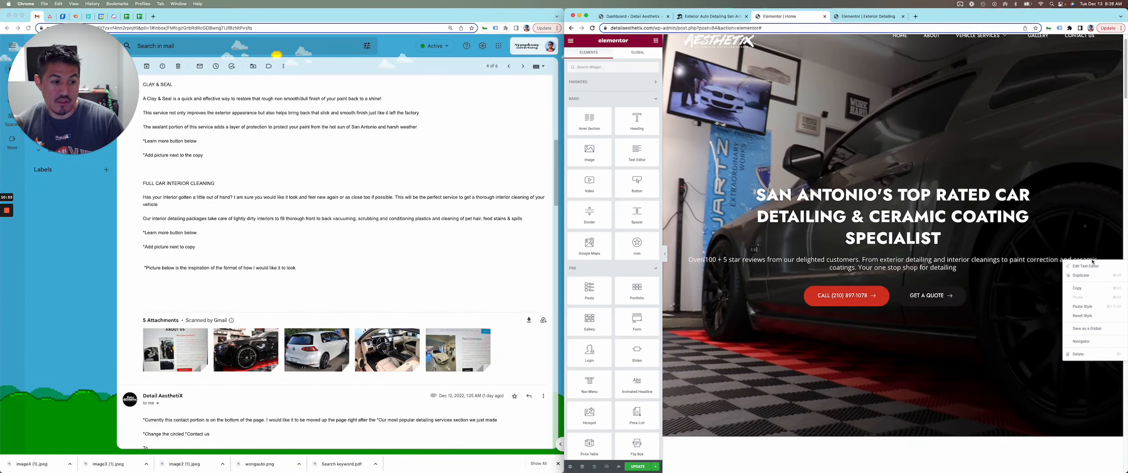
click(1093, 289)
scroll(932, 267, down, 10)
scroll(982, 152, up, 3)
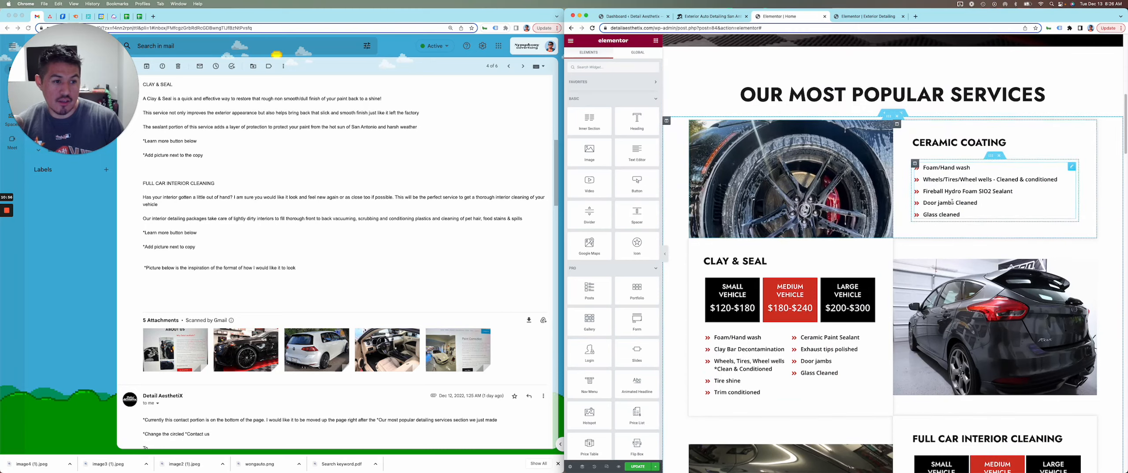
right_click(994, 157)
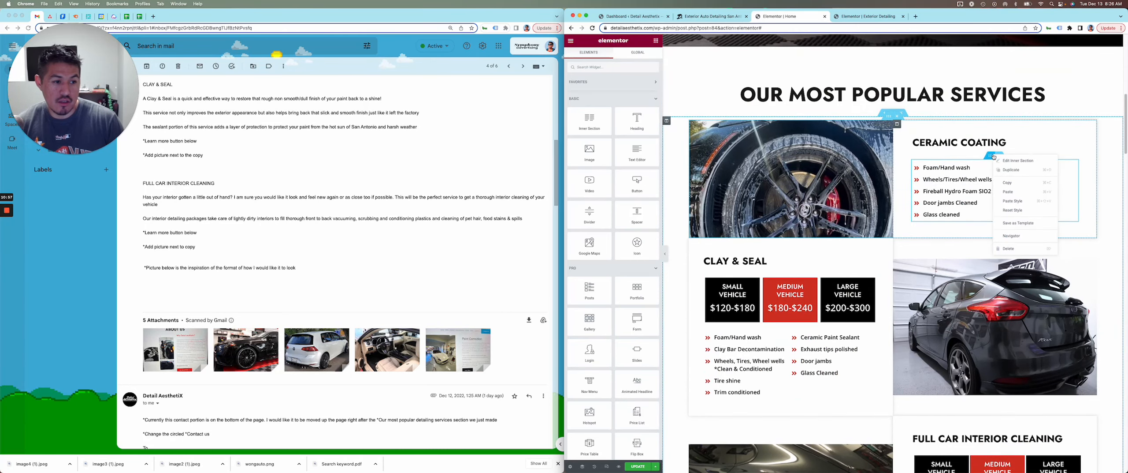
click(1011, 192)
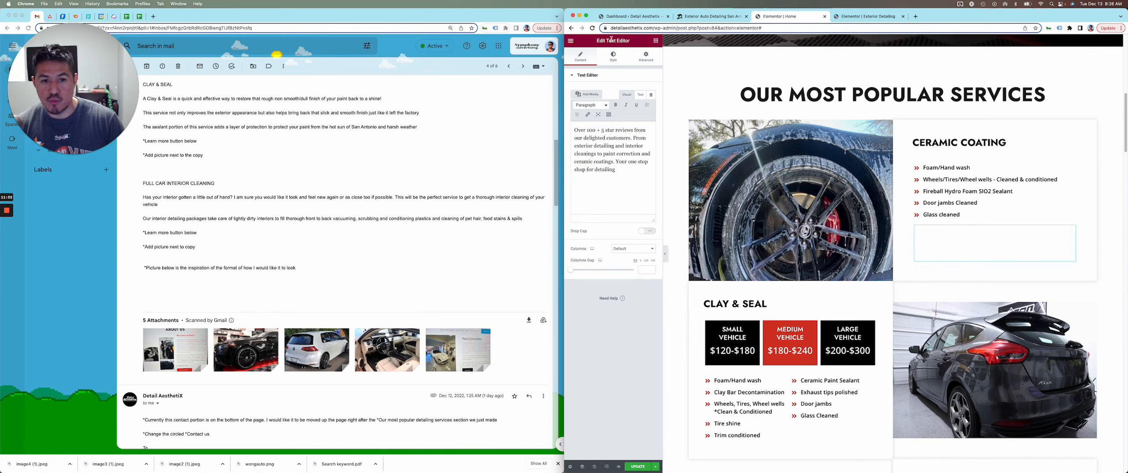
Make the pasted paragraph in the CERAMIC COATING block black and left-aligned.
click(613, 57)
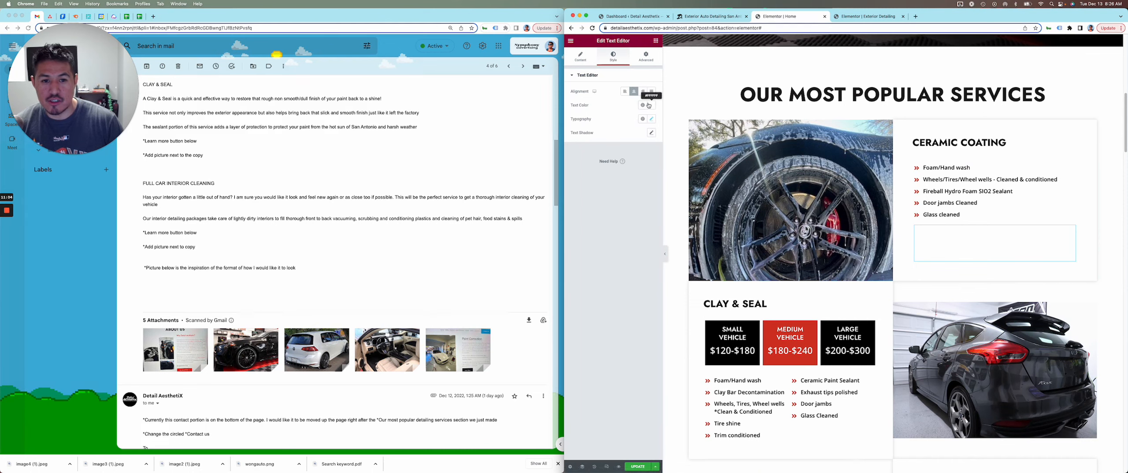
click(649, 105)
drag(615, 173, 559, 222)
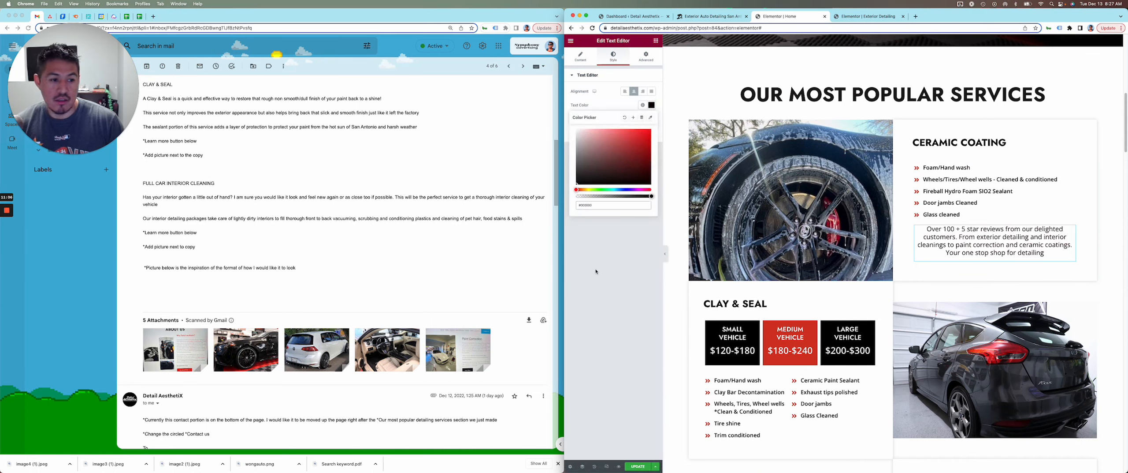
click(572, 240)
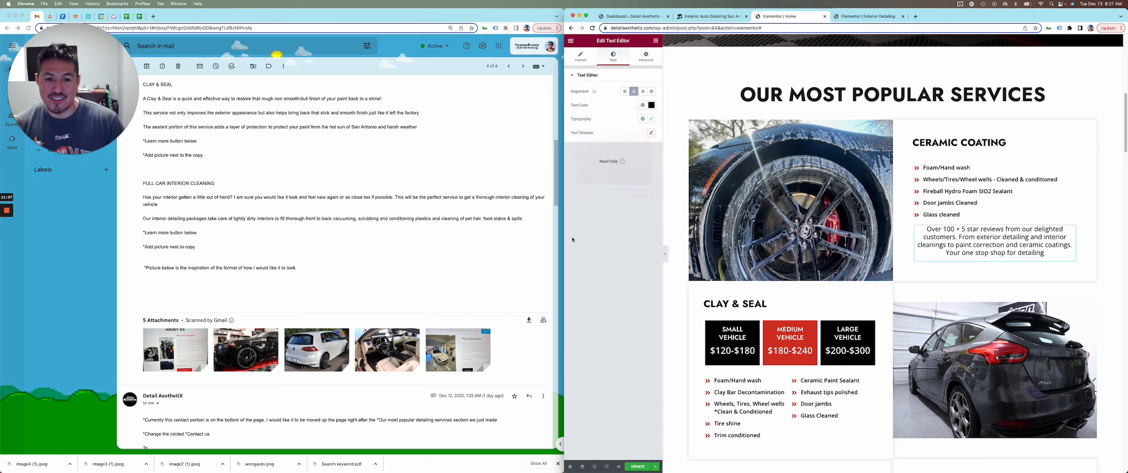
click(625, 92)
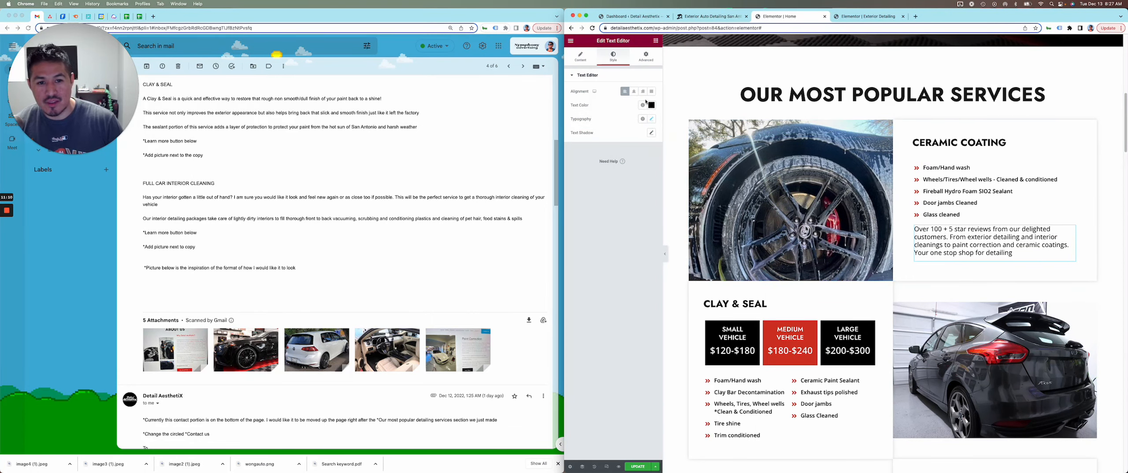
click(633, 92)
click(625, 92)
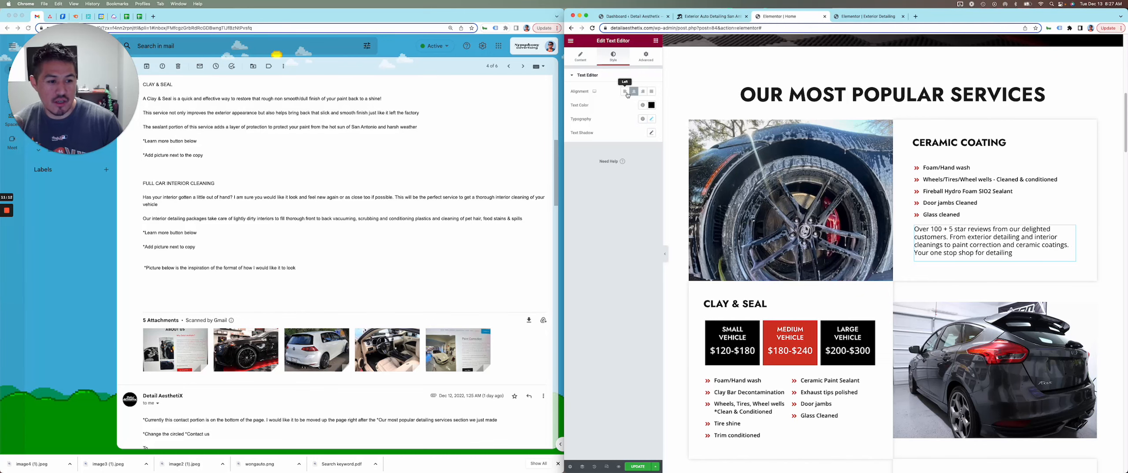
Delete the CERAMIC COATING feature list and set the remaining paragraph's font size to 16.
right_click(1076, 168)
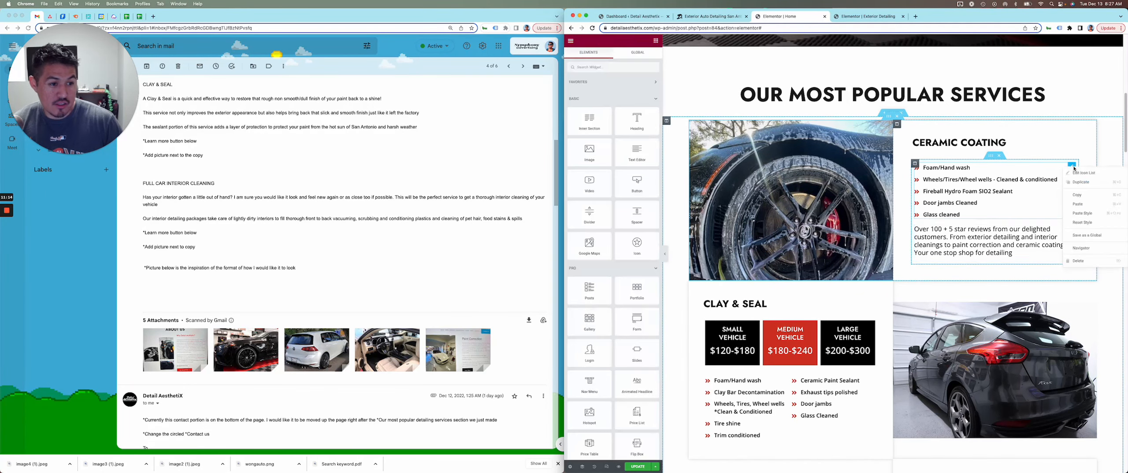
click(1076, 251)
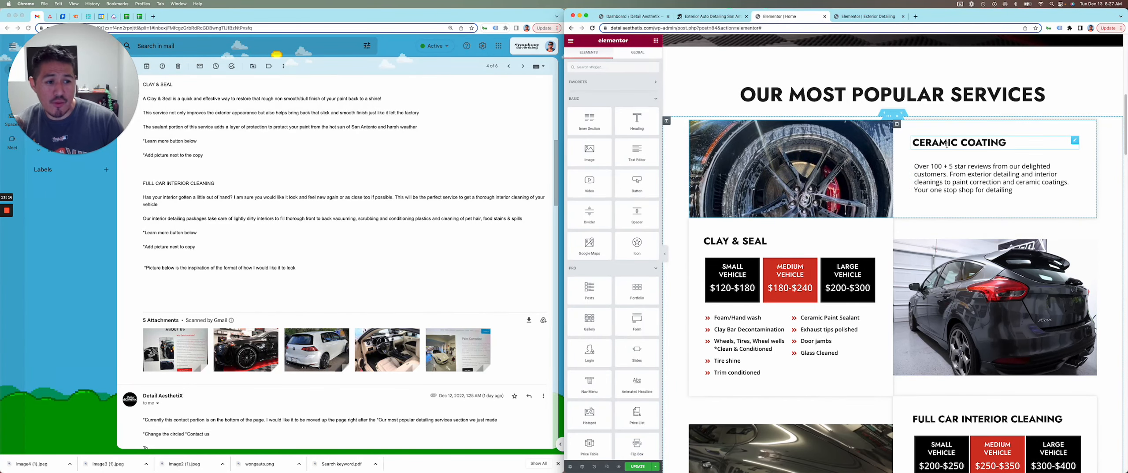
click(959, 177)
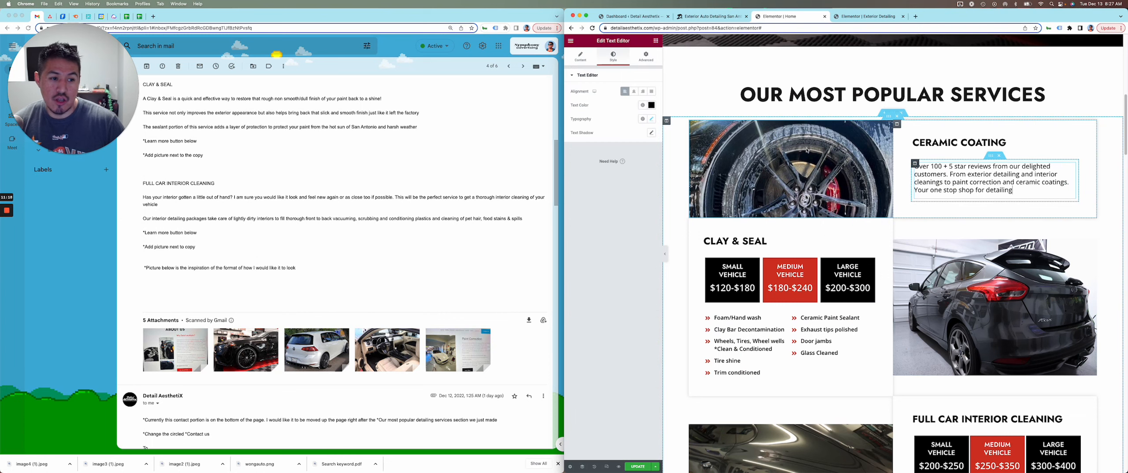
click(651, 119)
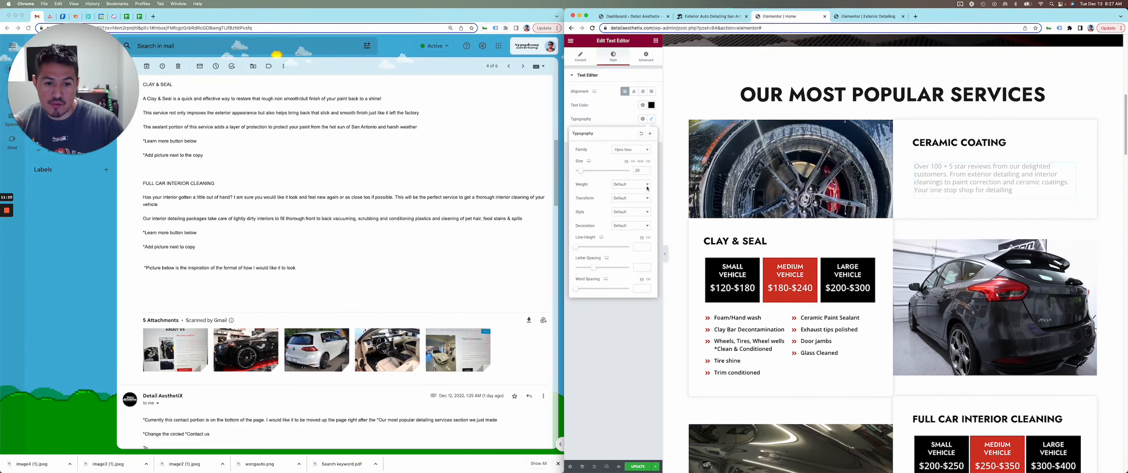
click(647, 171)
click(646, 172)
click(647, 172)
click(647, 171)
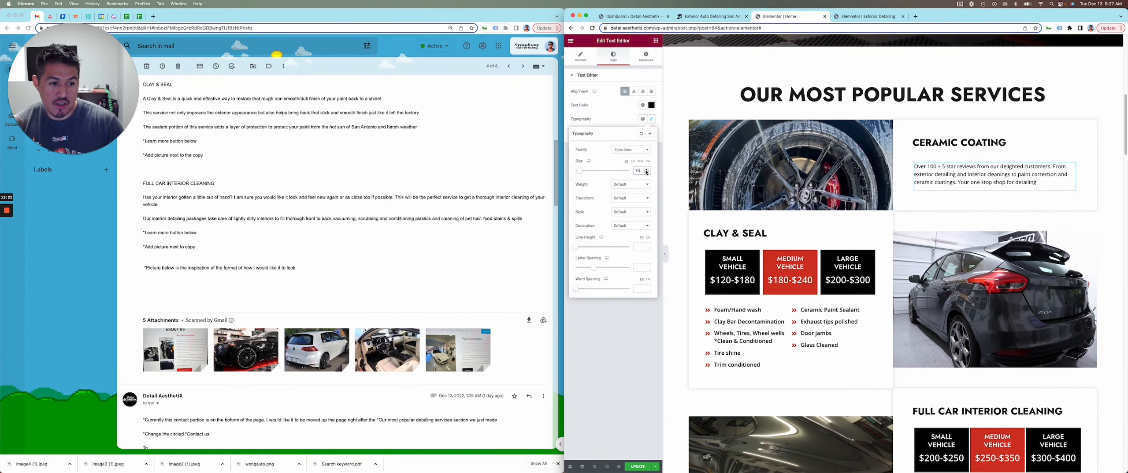
Compare the typography settings of the About Us paragraph with those of the CERAMIC COATING paragraph.
scroll(921, 297, down, 10)
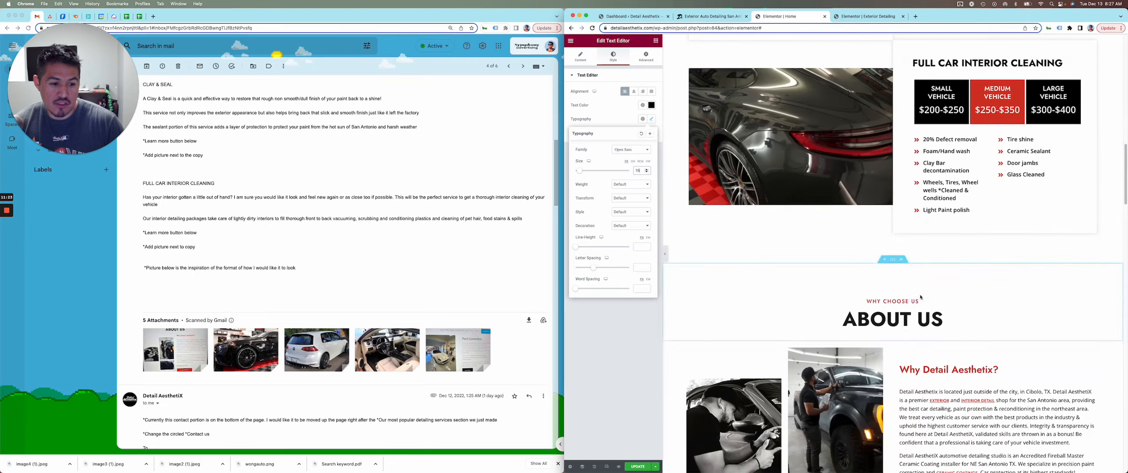
click(920, 400)
click(613, 56)
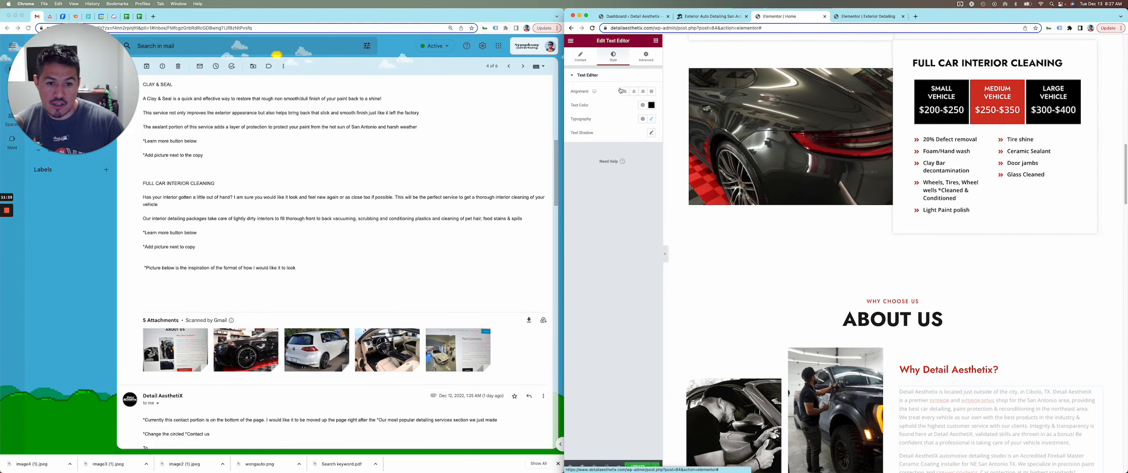
click(652, 119)
scroll(999, 124, up, 6)
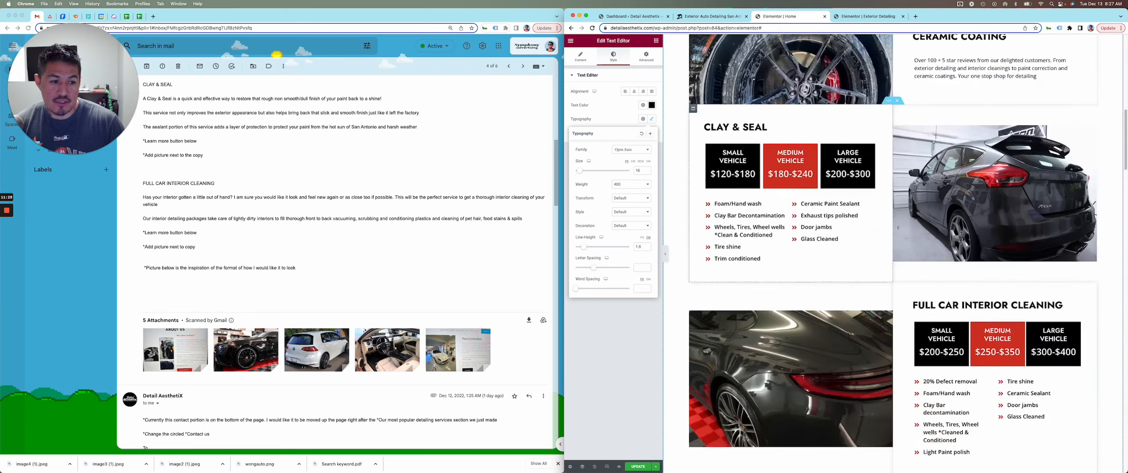
click(999, 124)
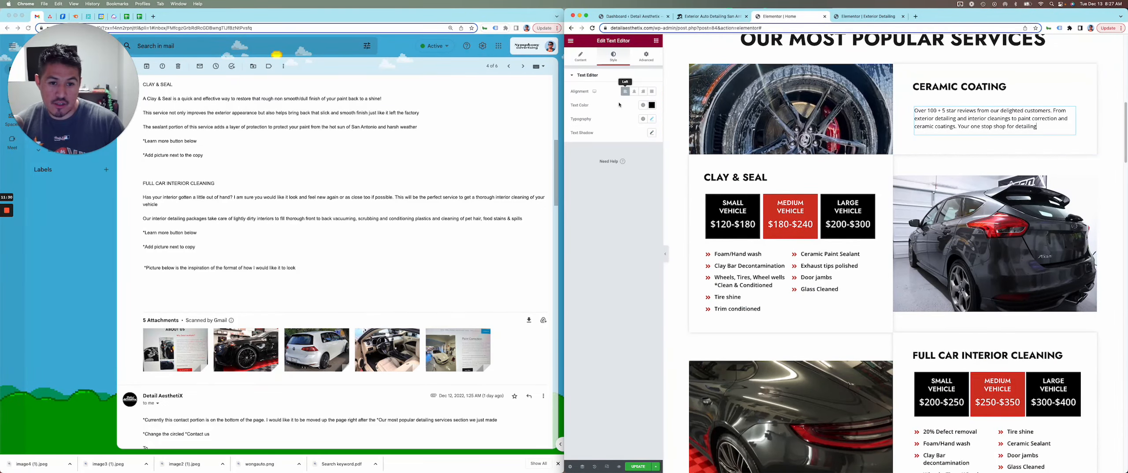
click(652, 119)
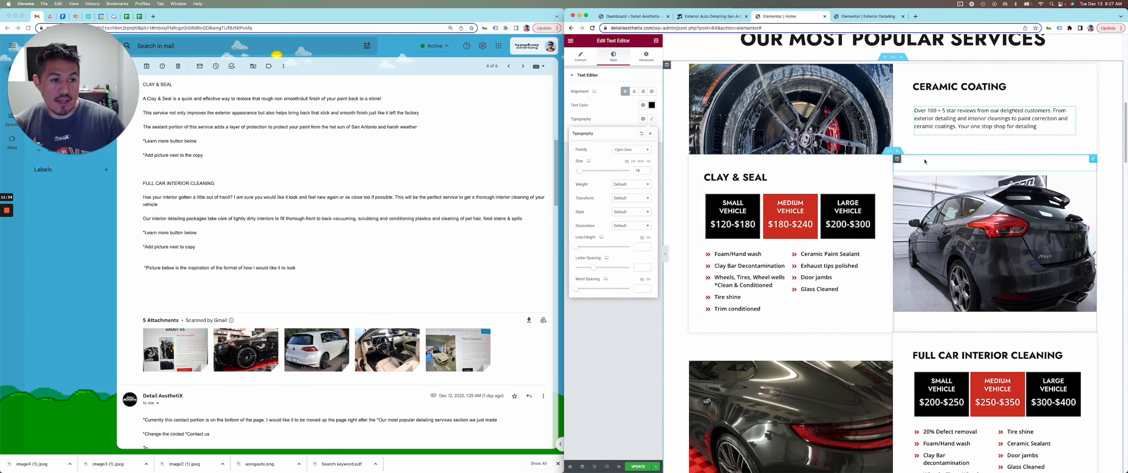
click(624, 363)
Check the About Us and Paint Correction sample pictures attached to the email for the button style under the copy.
scroll(757, 341, up, 3)
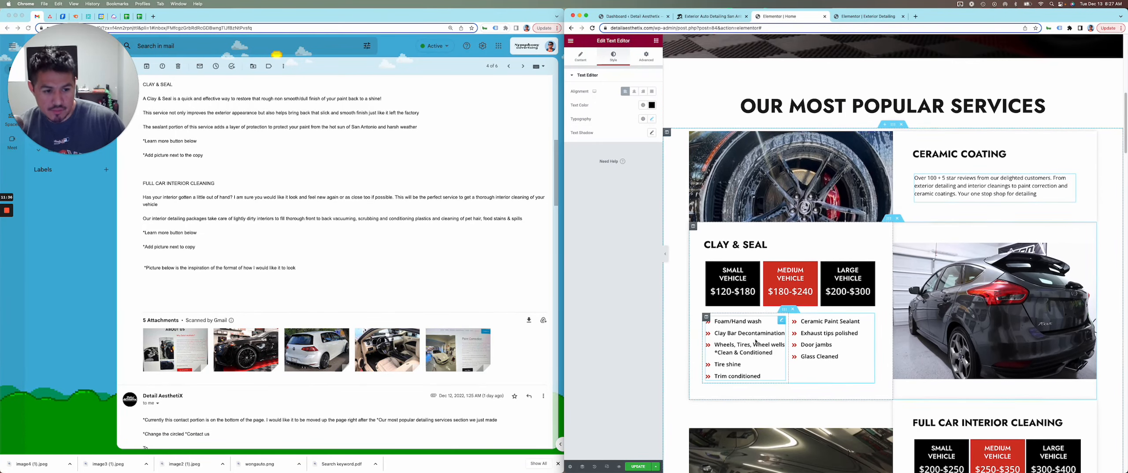
scroll(878, 216, up, 1)
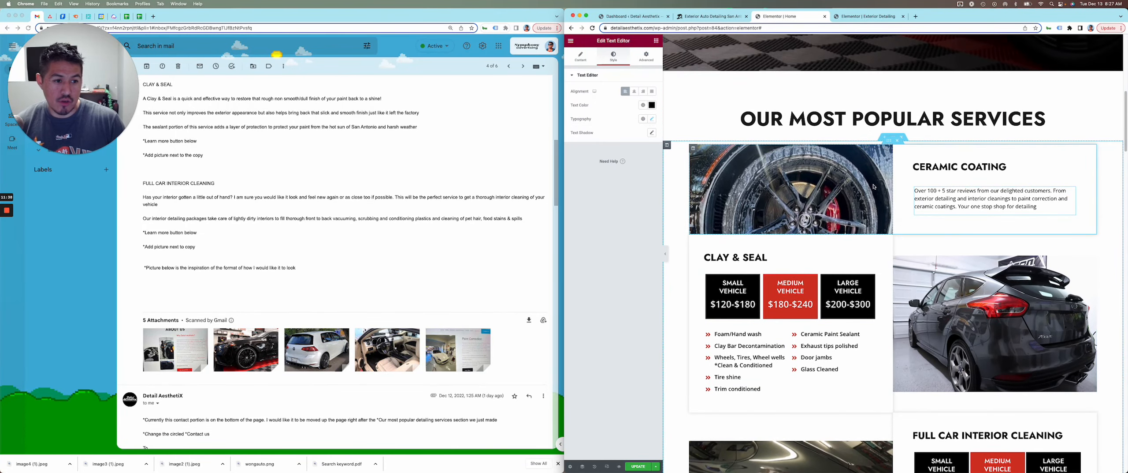
scroll(874, 186, up, 6)
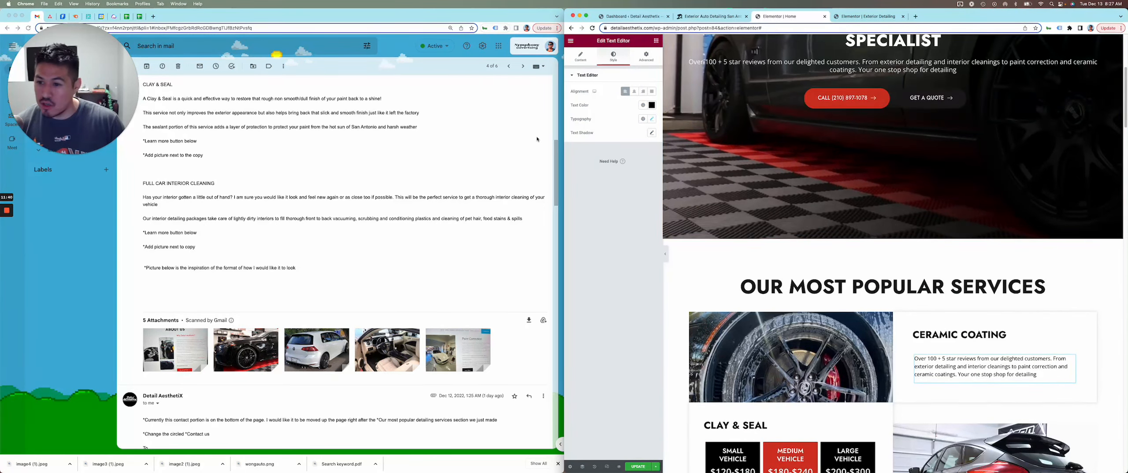
scroll(353, 220, up, 4)
scroll(224, 326, down, 8)
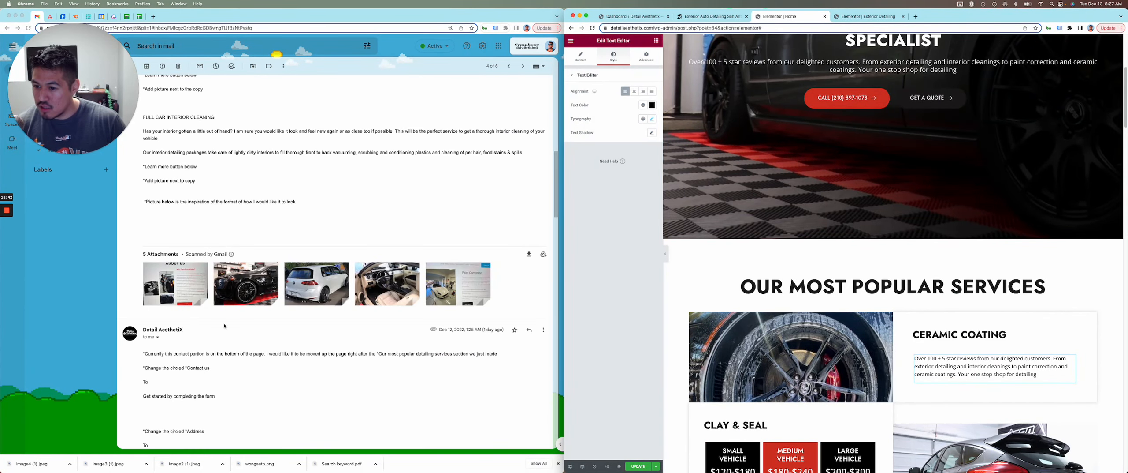
click(177, 302)
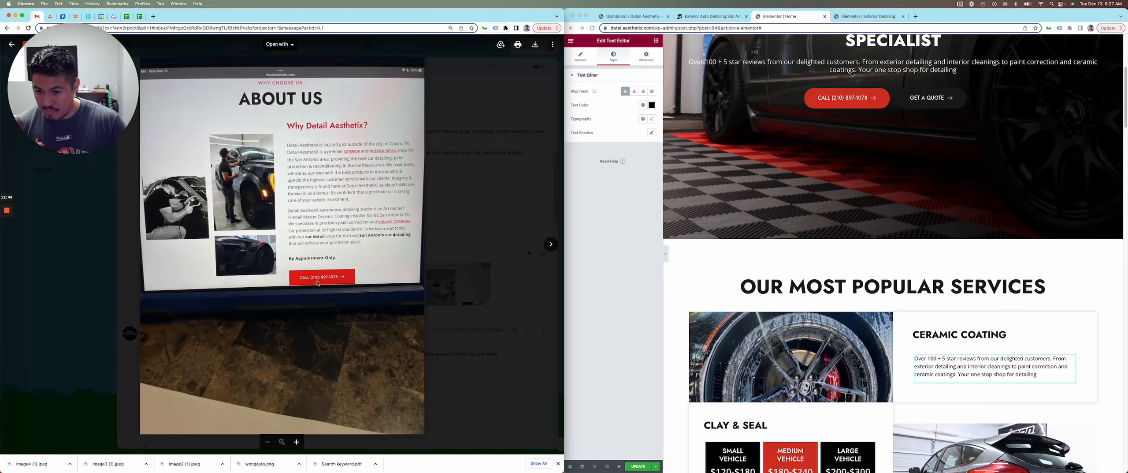
click(483, 208)
click(457, 261)
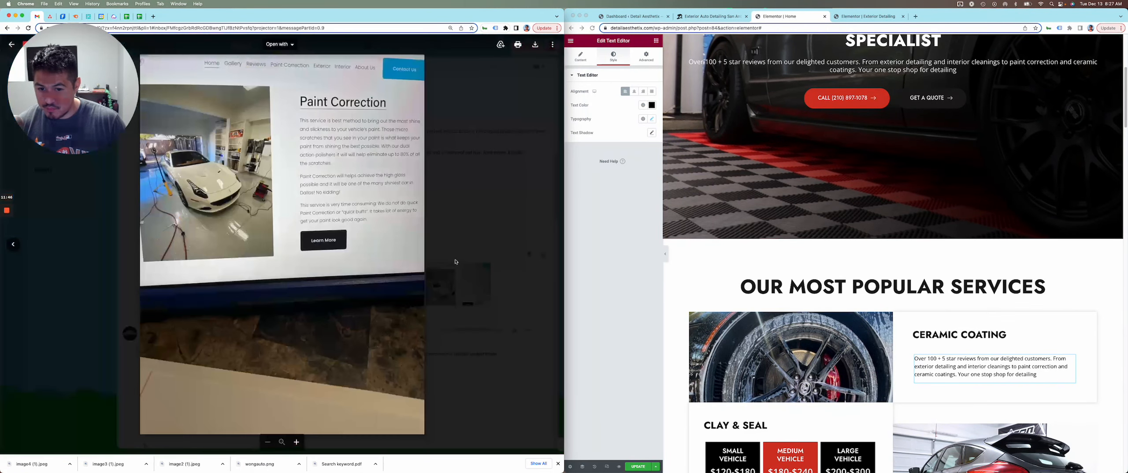
click(463, 180)
scroll(856, 99, down, 1)
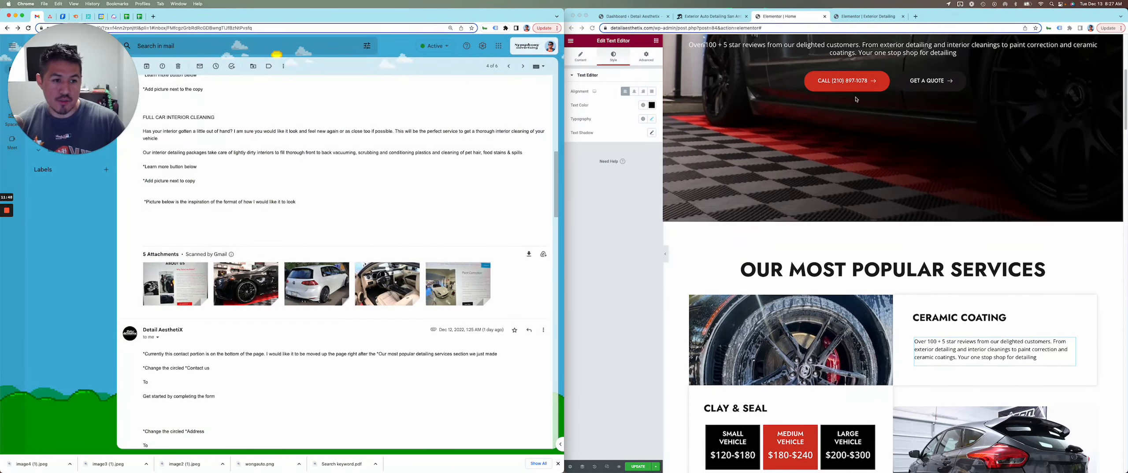
Copy the hero section's red call button and paste it below the paragraph in the CERAMIC COATING block.
click(877, 82)
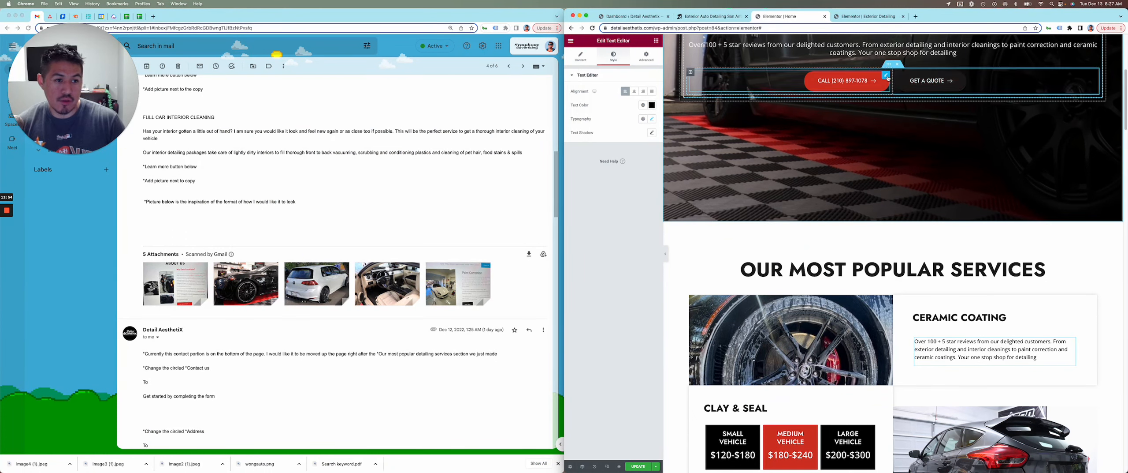
right_click(888, 78)
click(898, 105)
scroll(990, 330, down, 1)
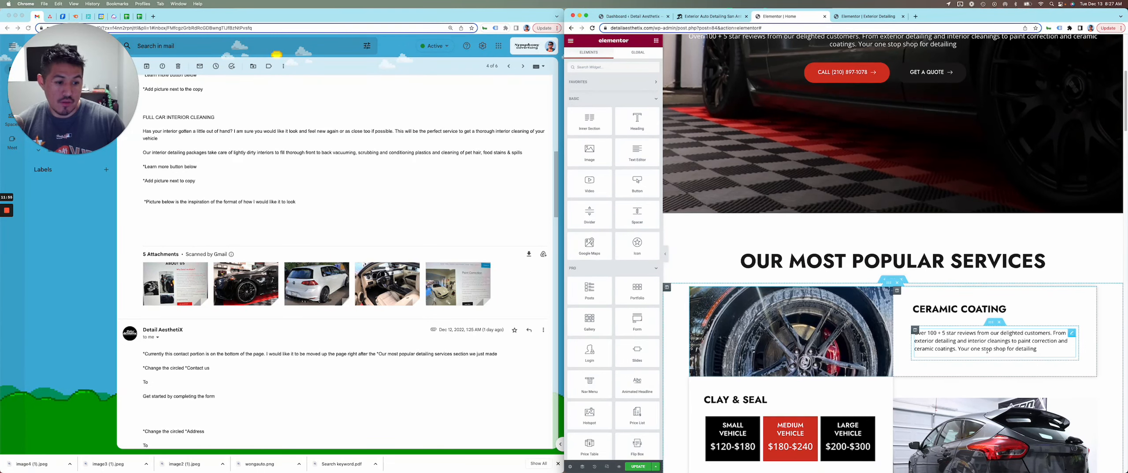
right_click(990, 326)
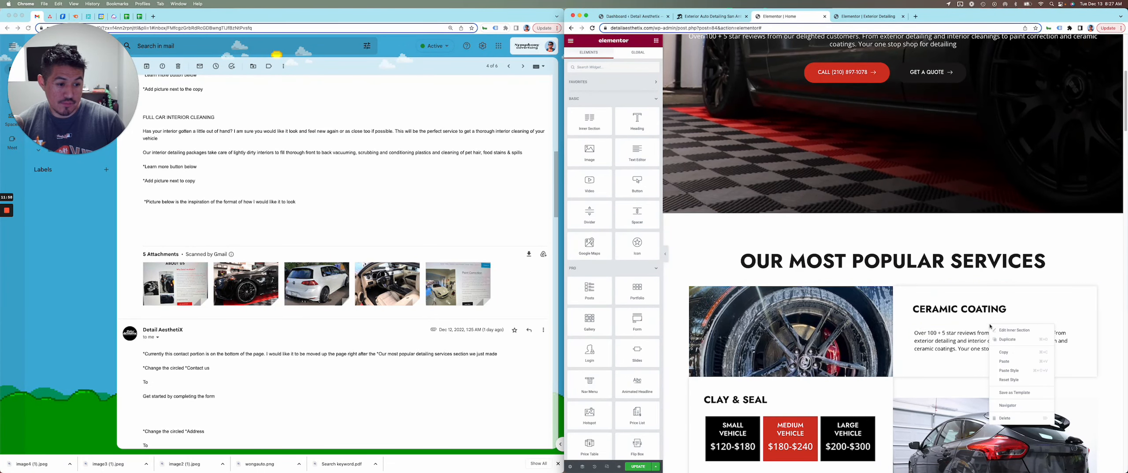
click(1009, 361)
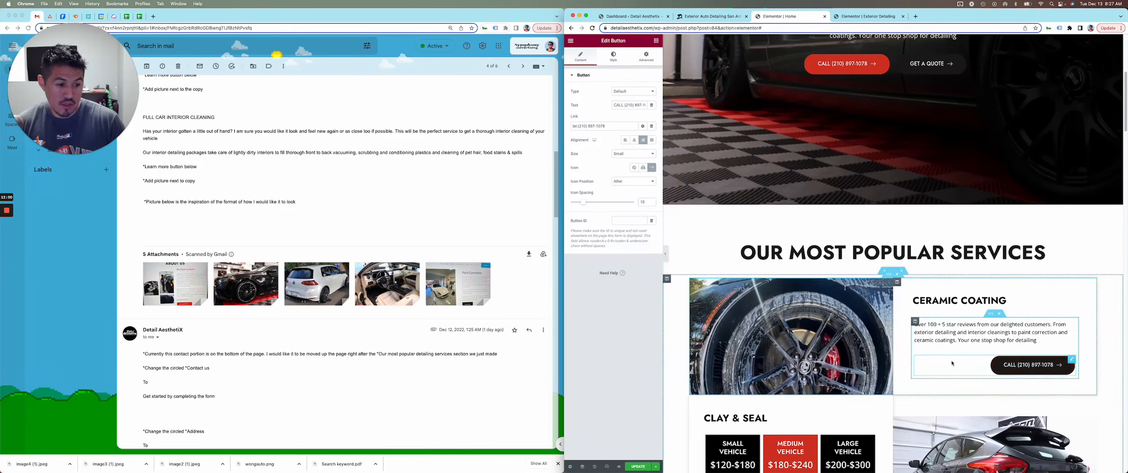
Left-align the pasted button in the CERAMIC COATING block and change its text to LEARN MORE.
click(627, 141)
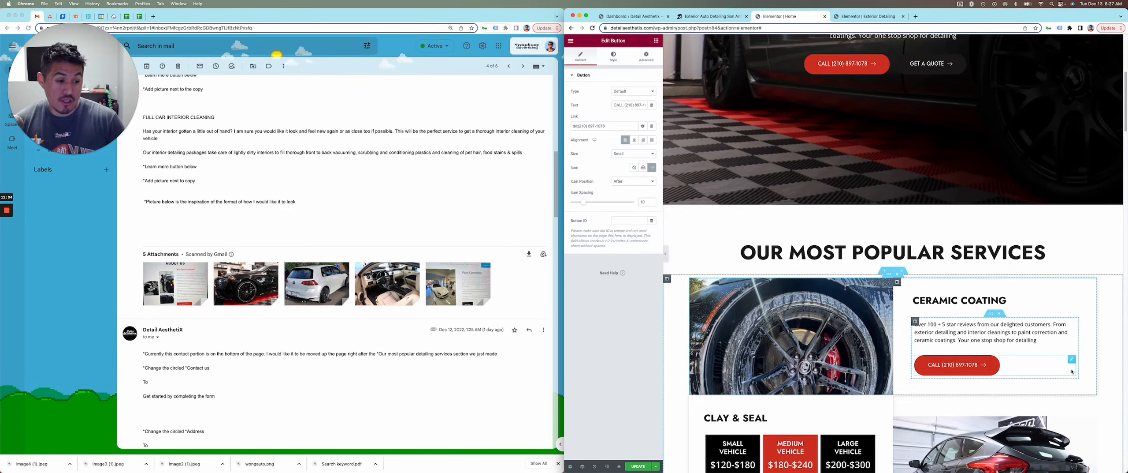
triple_click(628, 104)
text(LEAR)
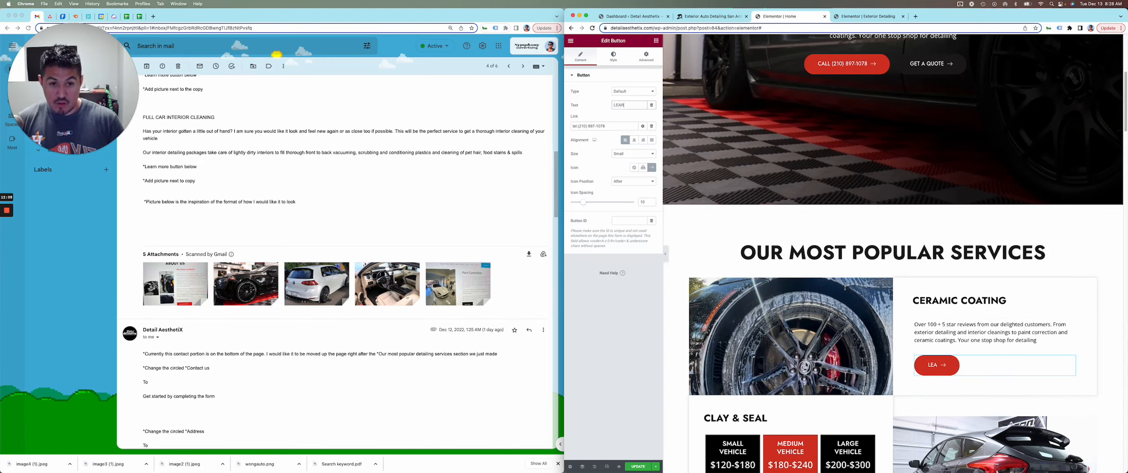
text(N MORE)
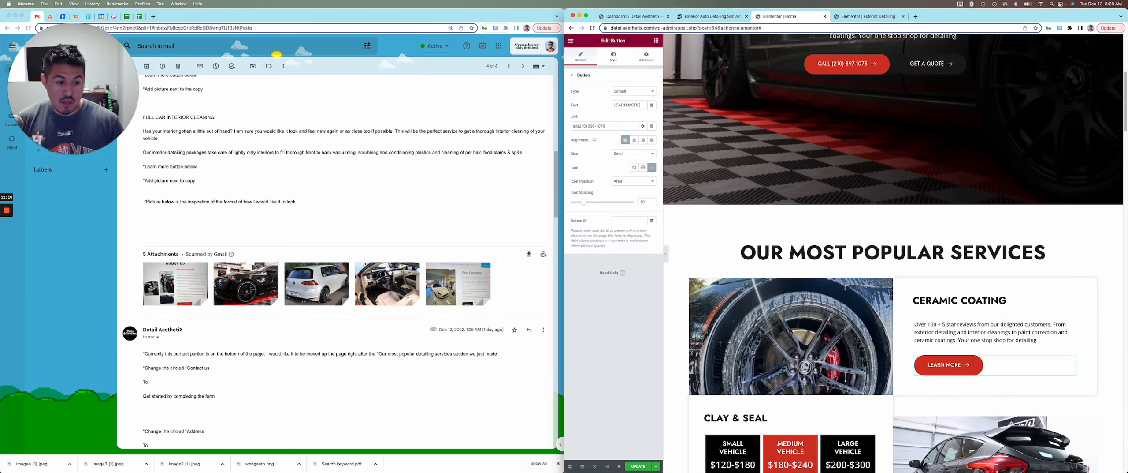
Replace the LEARN MORE button's link with the Ceramic Coating page address copied from the live site's vehicle services navigation.
triple_click(600, 126)
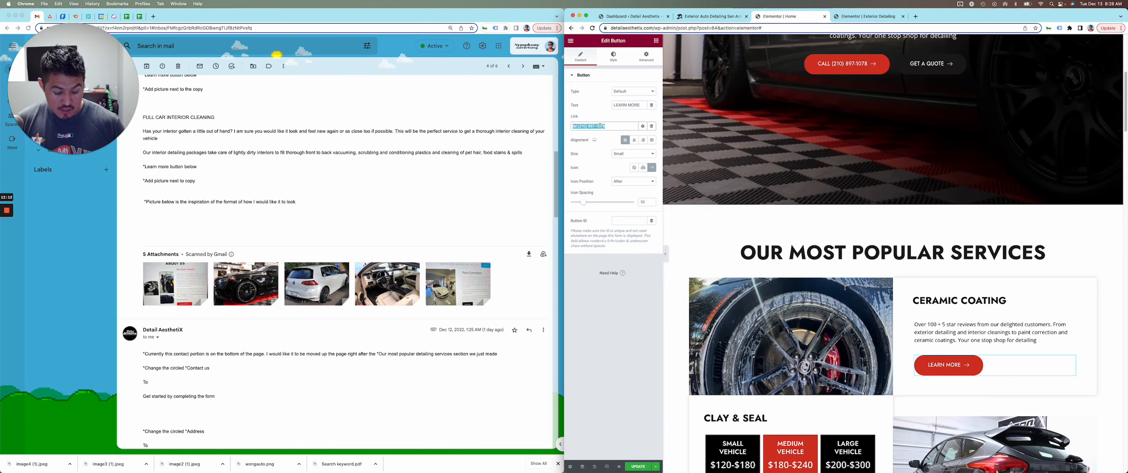
key(BackSpace)
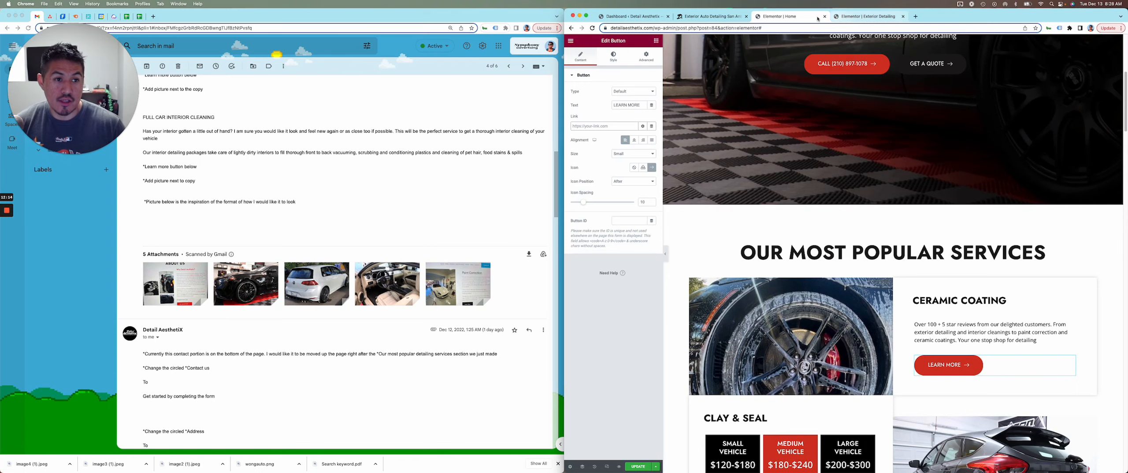
click(711, 16)
mouse_move(930, 74)
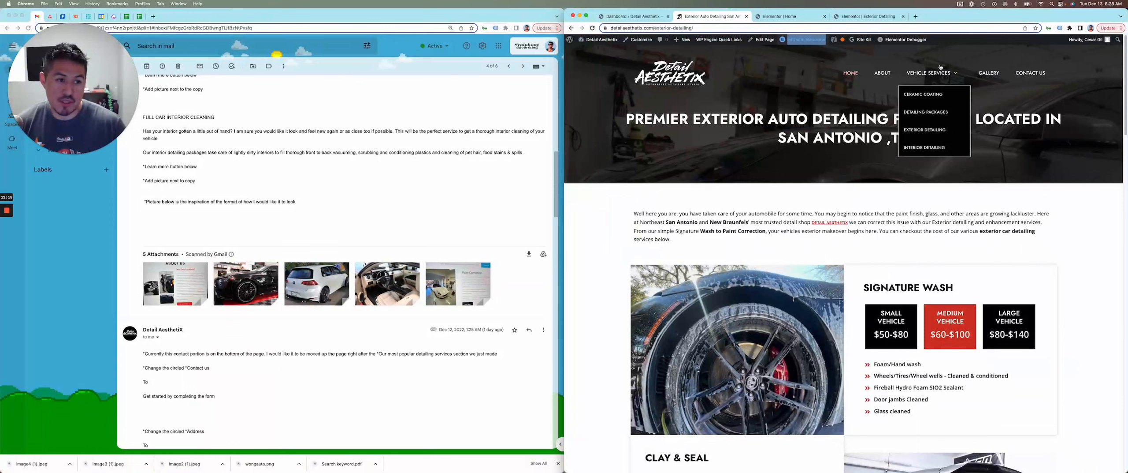
right_click(935, 95)
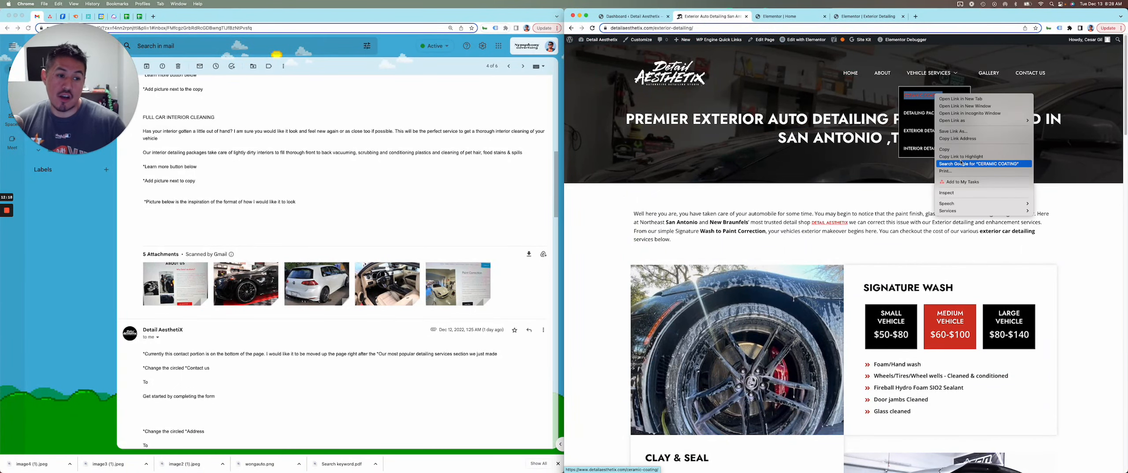
click(958, 139)
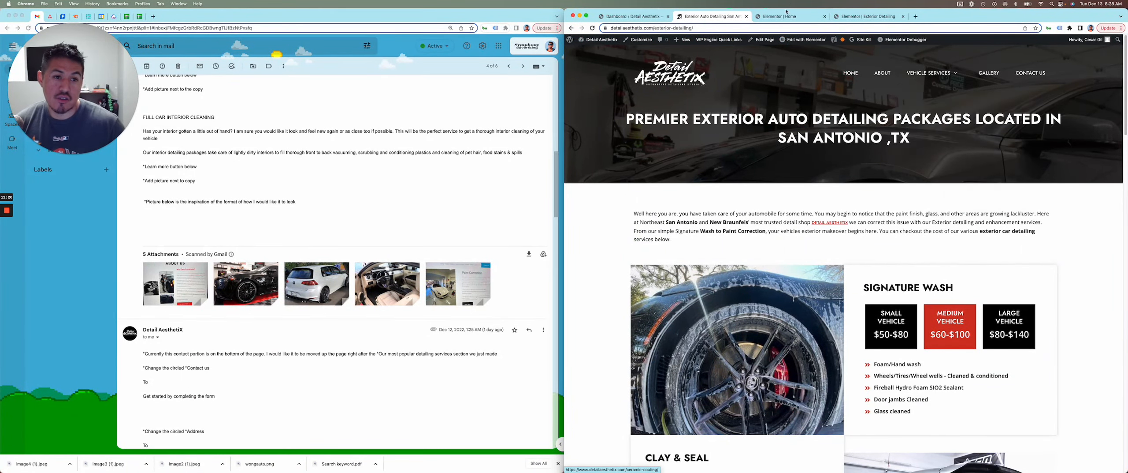
click(785, 17)
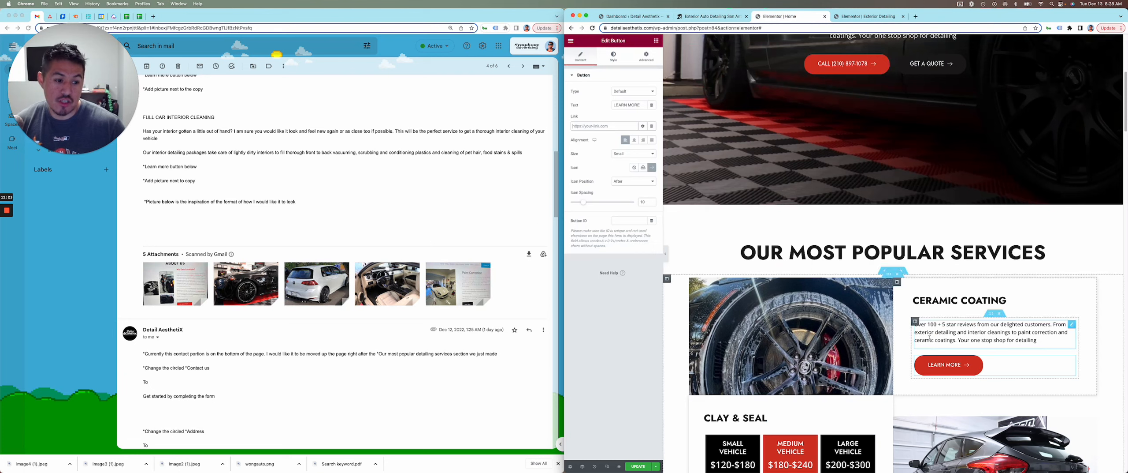
click(582, 126)
key(super+v)
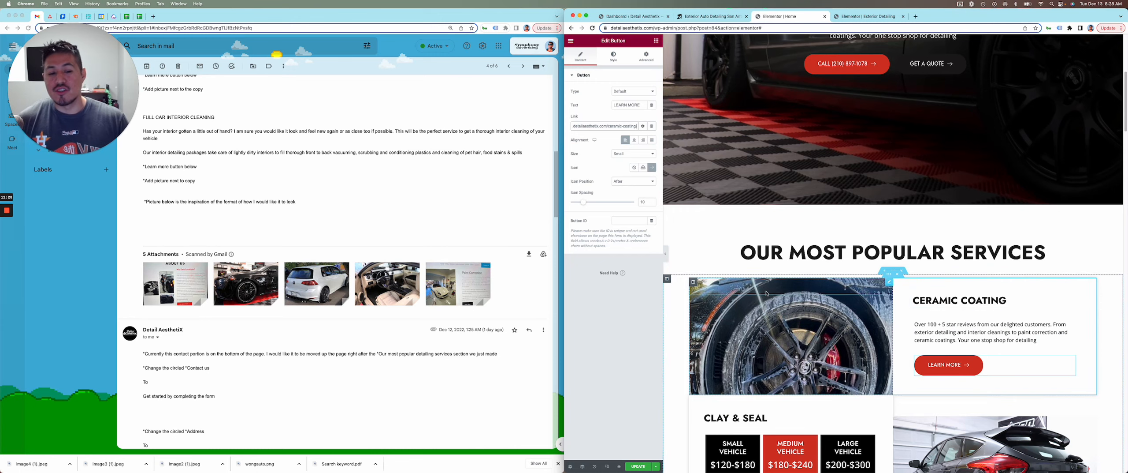
Open the media library for the background image of the CERAMIC COATING block's photo column.
scroll(711, 293, down, 3)
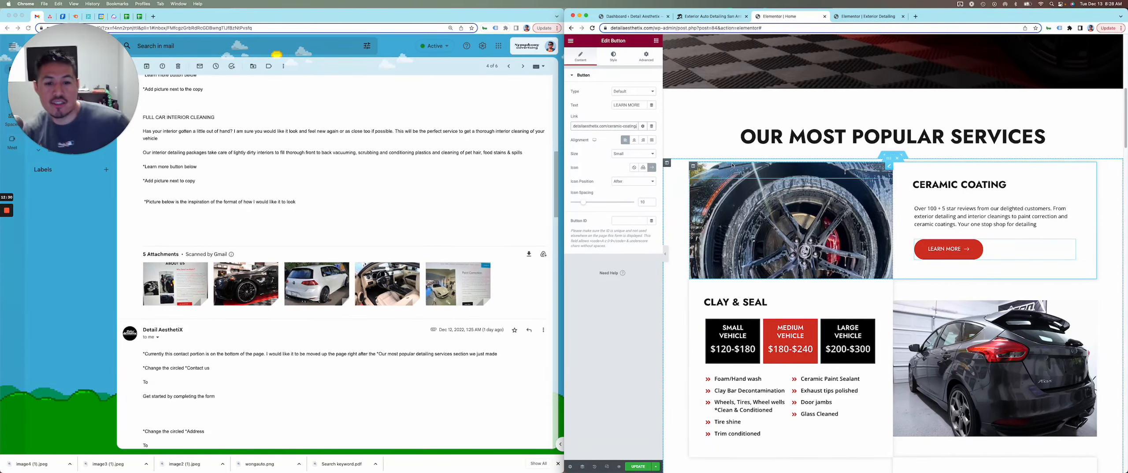
scroll(194, 225, up, 4)
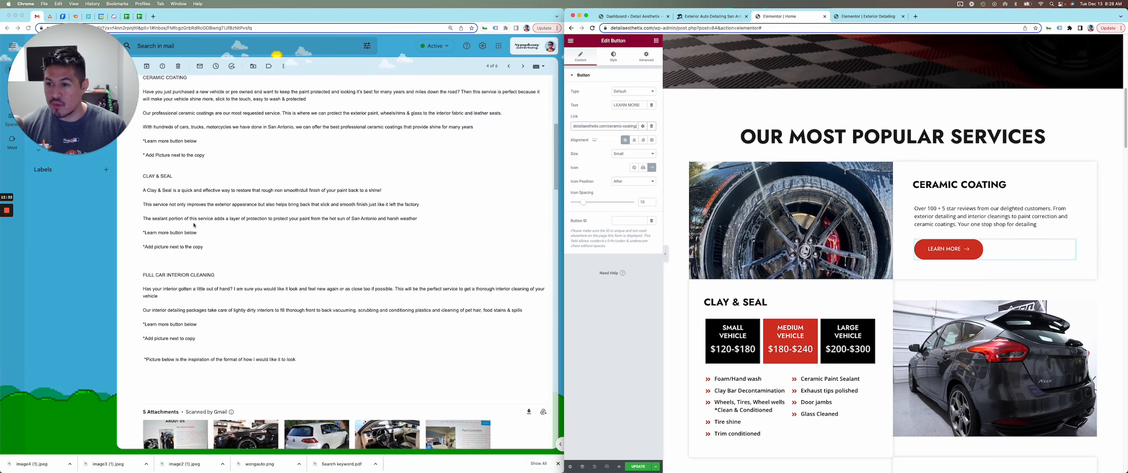
scroll(195, 223, up, 1)
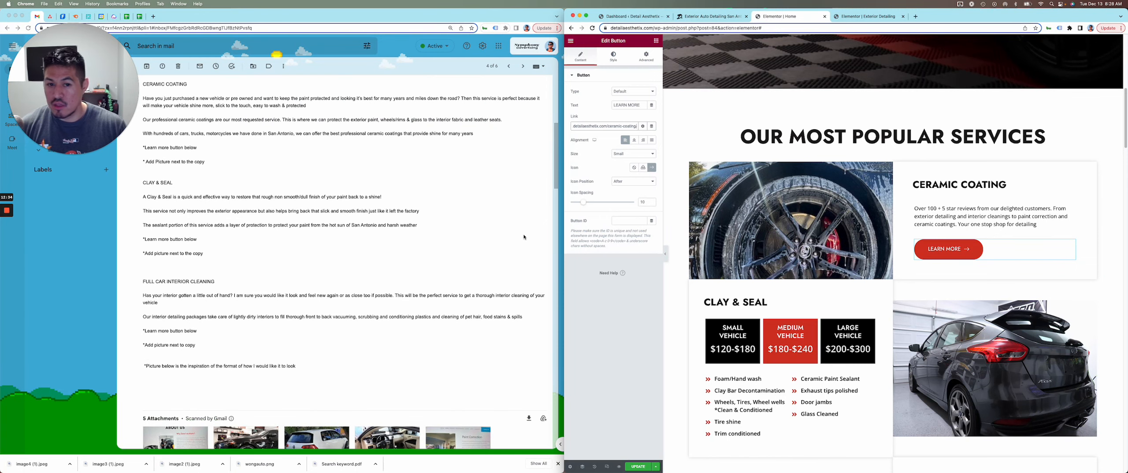
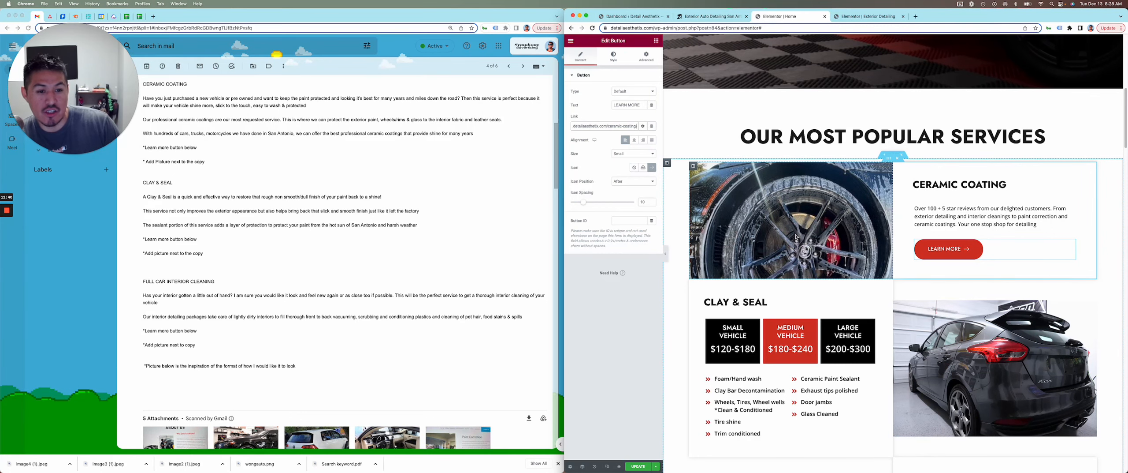
click(880, 170)
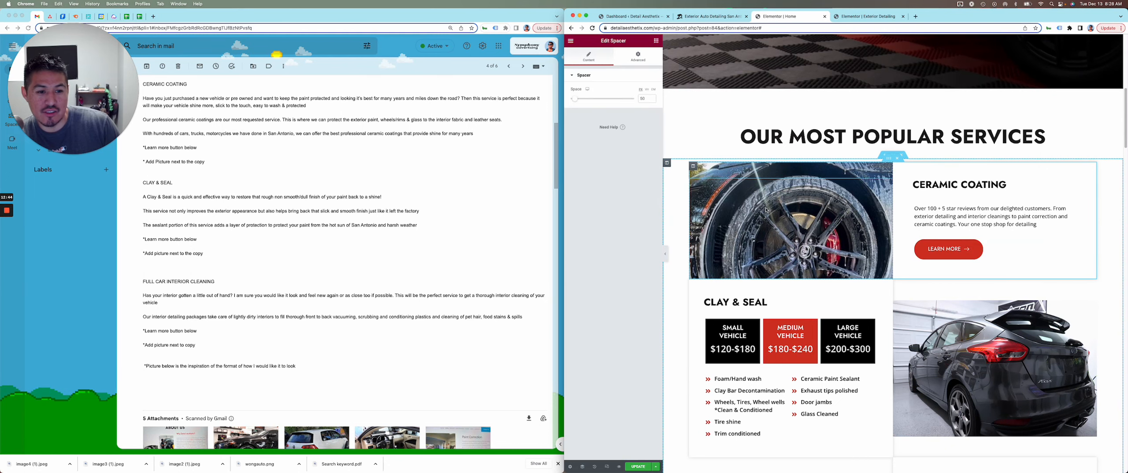
click(693, 167)
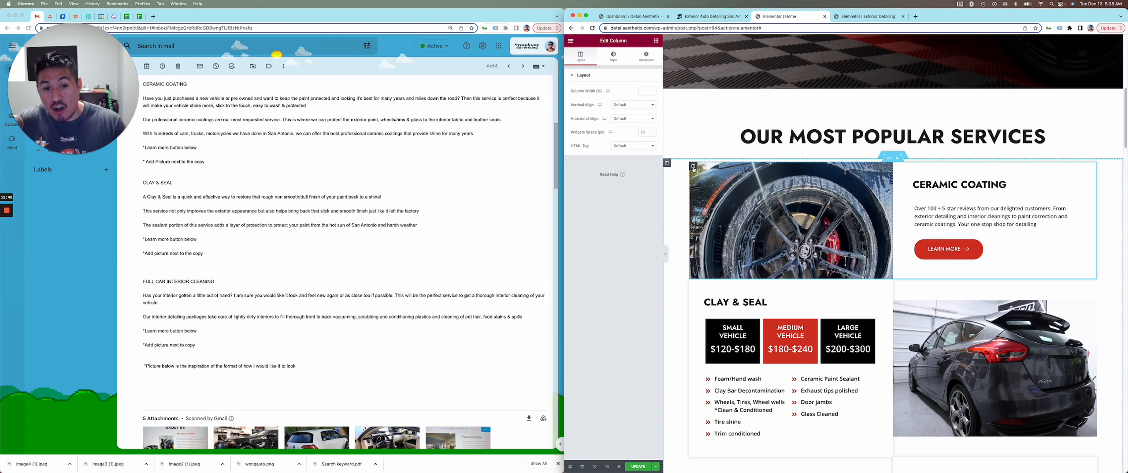
click(624, 59)
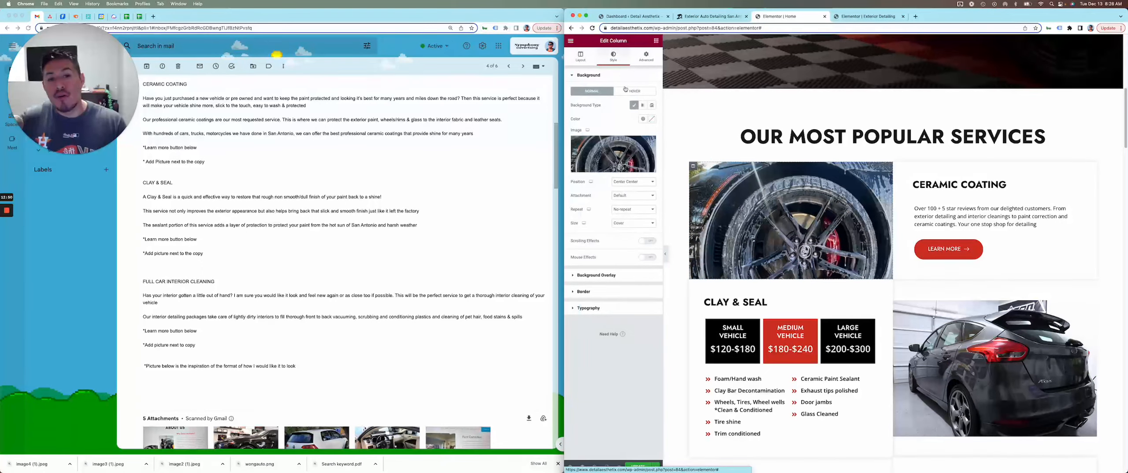
click(599, 171)
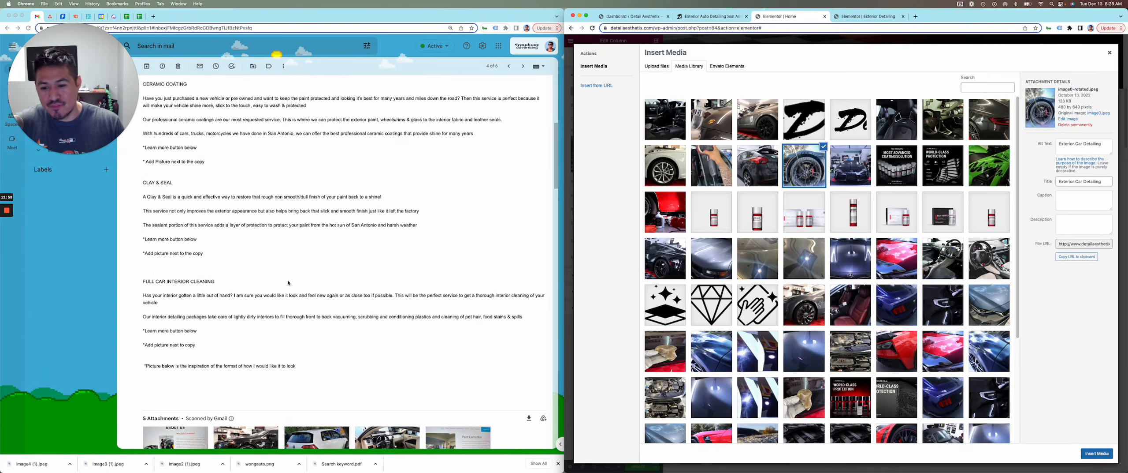
Review the popular detailing services copy in the client's email and open the attached photo of the black car.
scroll(329, 292, down, 3)
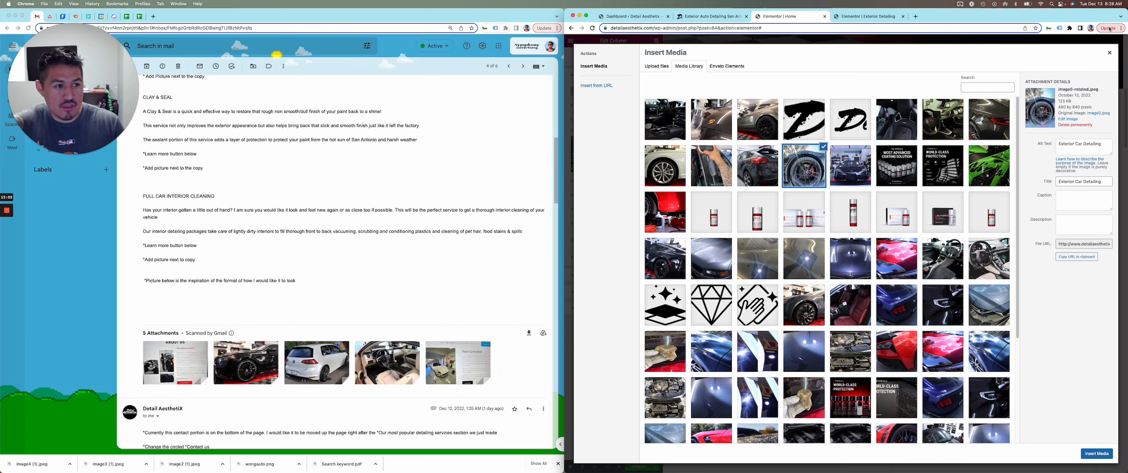
scroll(254, 284, up, 1)
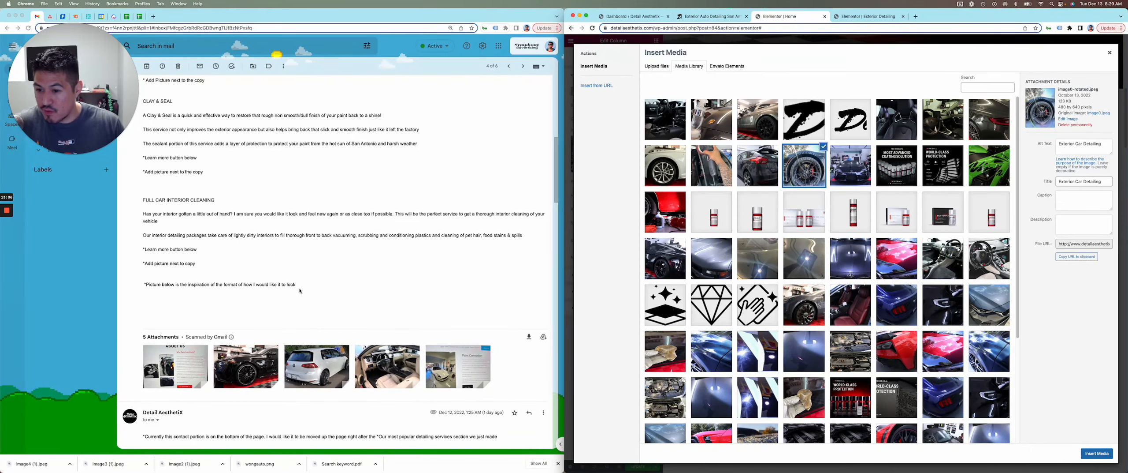
scroll(300, 291, up, 5)
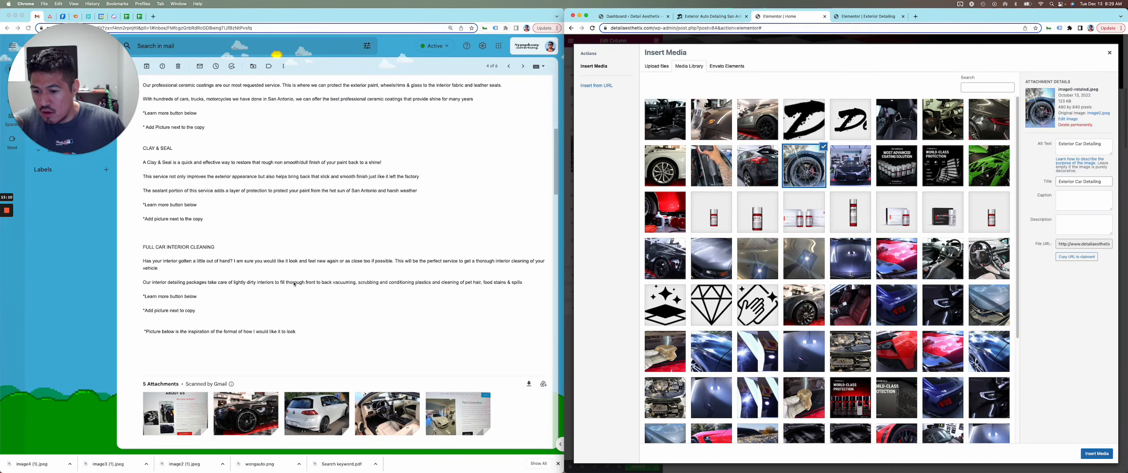
scroll(295, 284, up, 8)
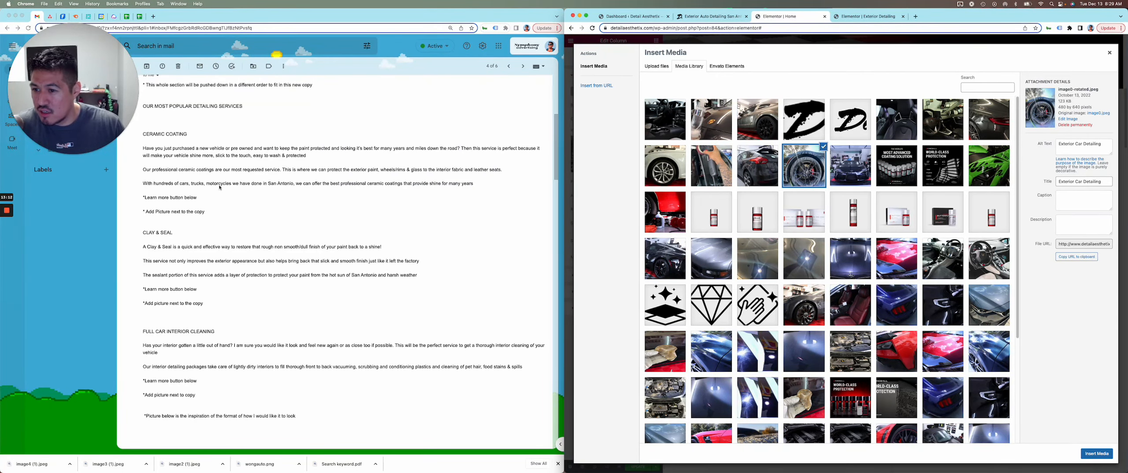
scroll(159, 215, down, 20)
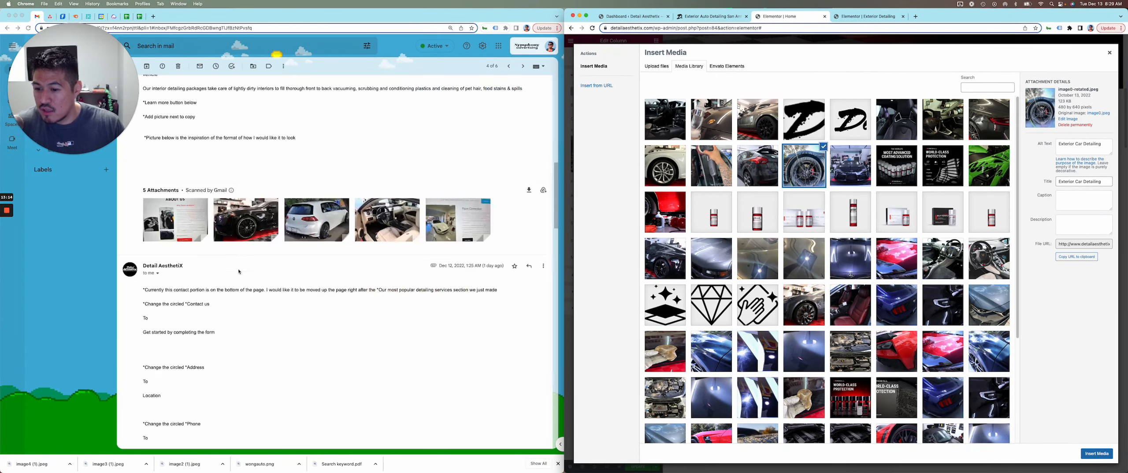
click(245, 220)
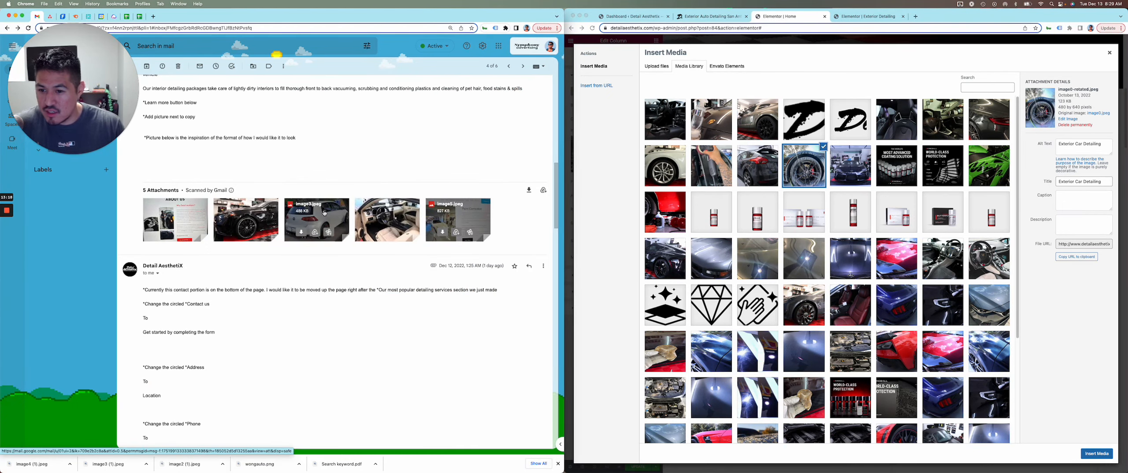
click(266, 217)
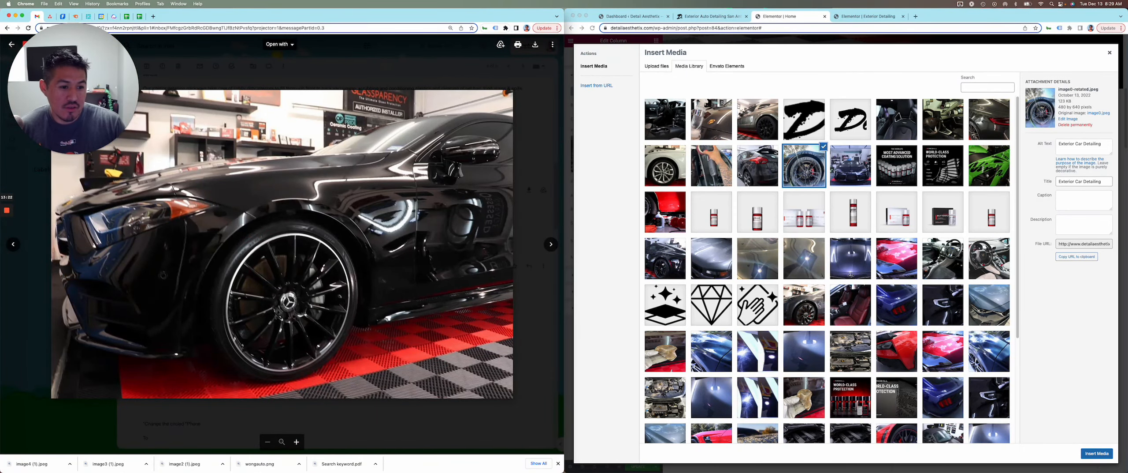
Upload image2 (1).jpeg from Downloads to the media library and insert it as the Ceramic Coating image column's background.
scroll(814, 252, down, 5)
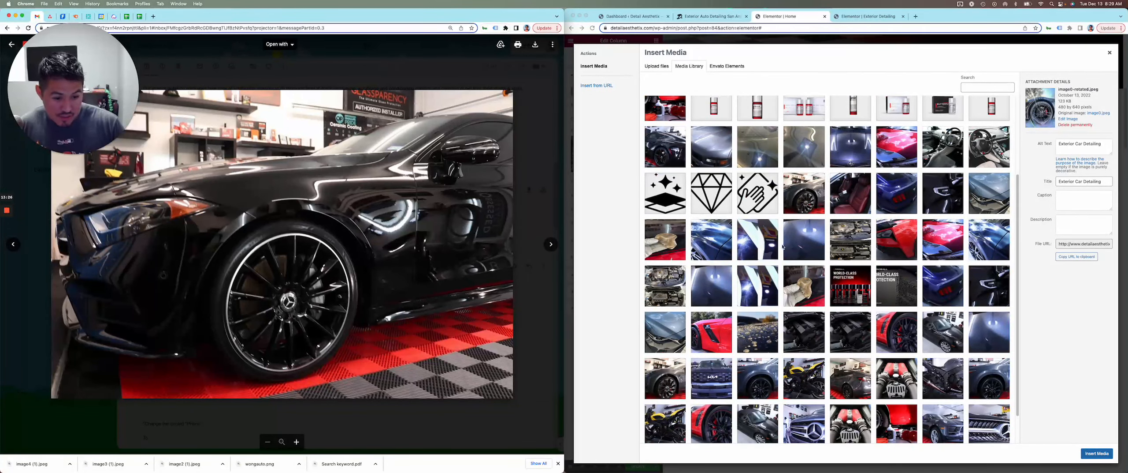
scroll(780, 249, down, 2)
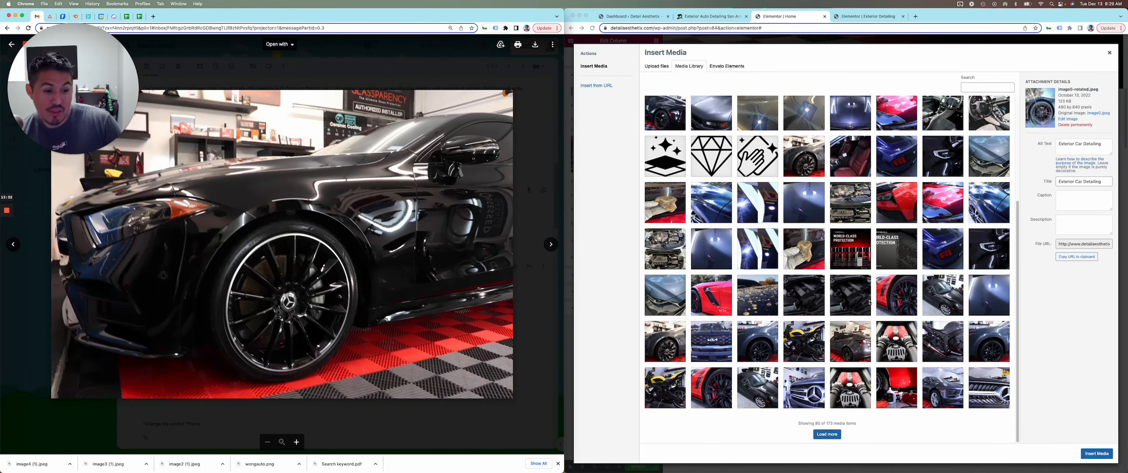
click(667, 67)
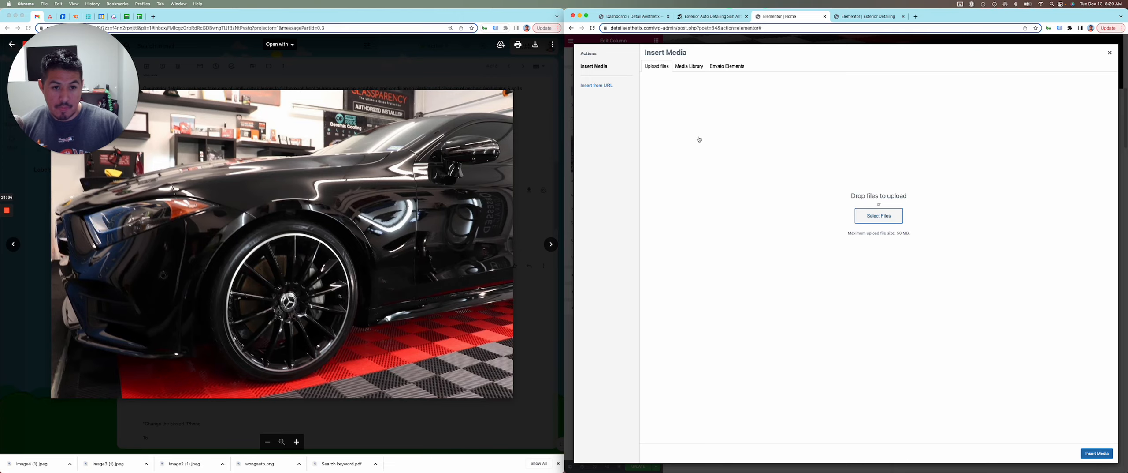
click(879, 219)
click(721, 184)
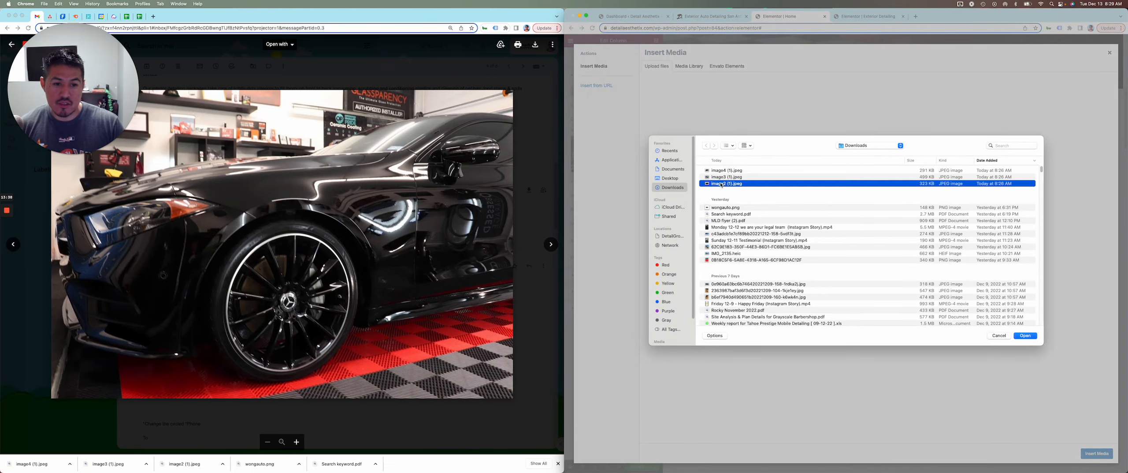
key(space)
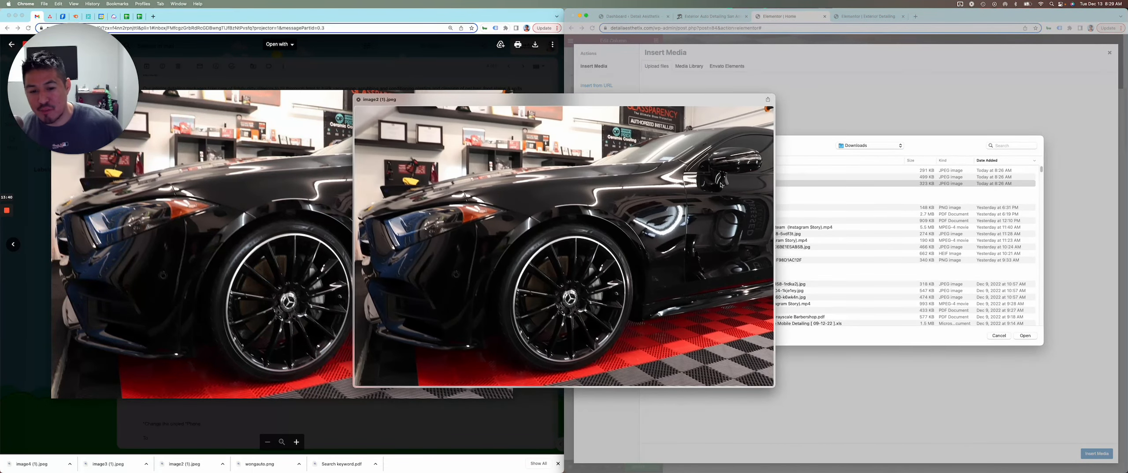
key(space)
double_click(721, 184)
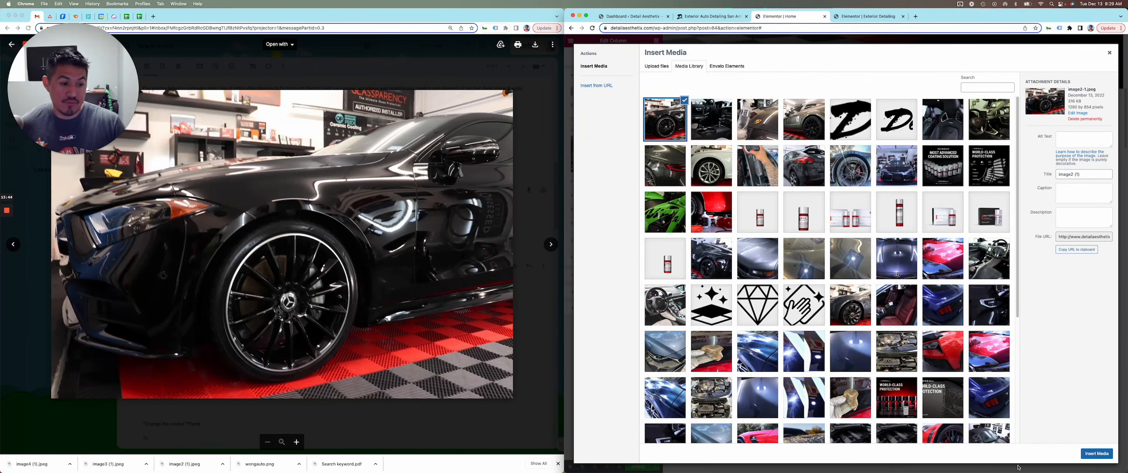
click(1093, 453)
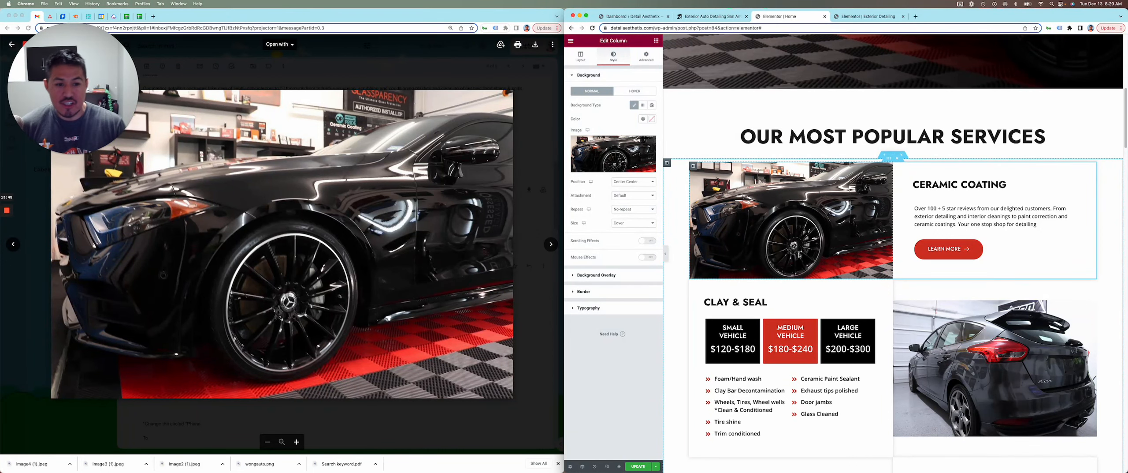
Close the photo preview and copy the three Ceramic Coating description paragraphs from the email.
click(325, 69)
click(335, 65)
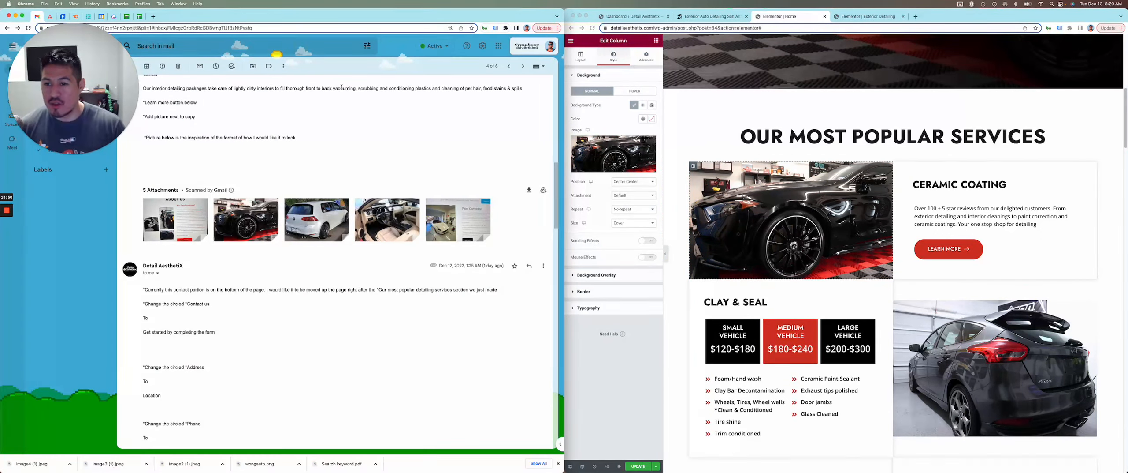
scroll(225, 188, up, 5)
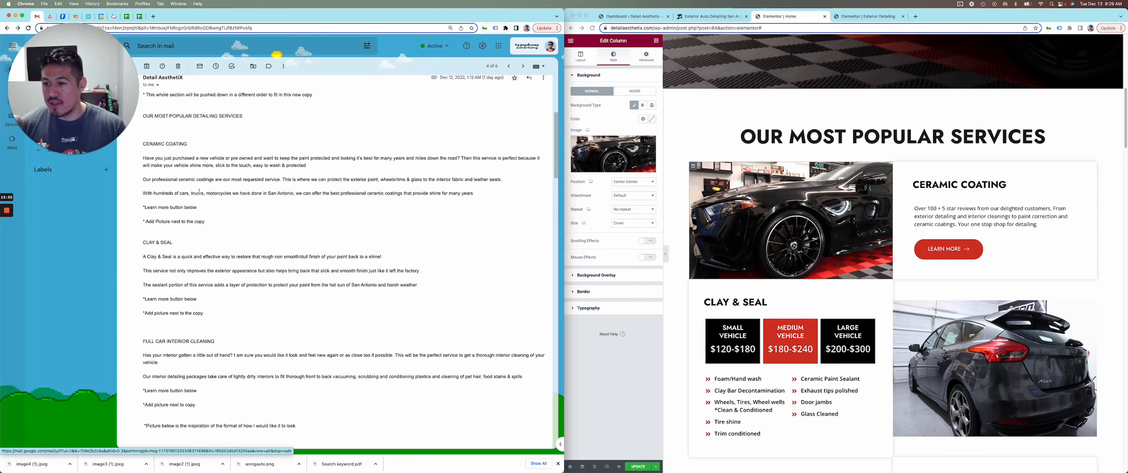
drag(473, 194, 143, 158)
right_click(161, 158)
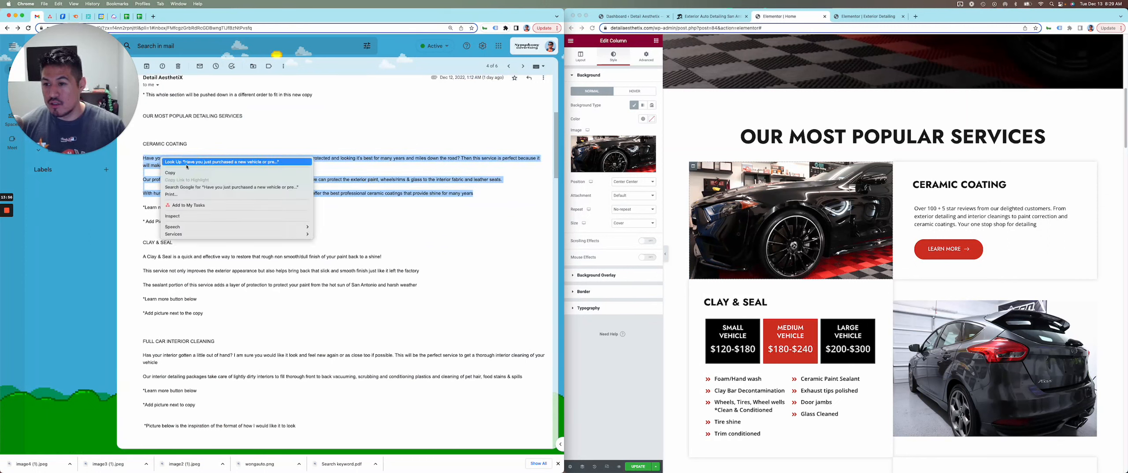
click(215, 174)
Replace the description under the Ceramic Coating heading on the page with the copied paragraphs.
click(957, 216)
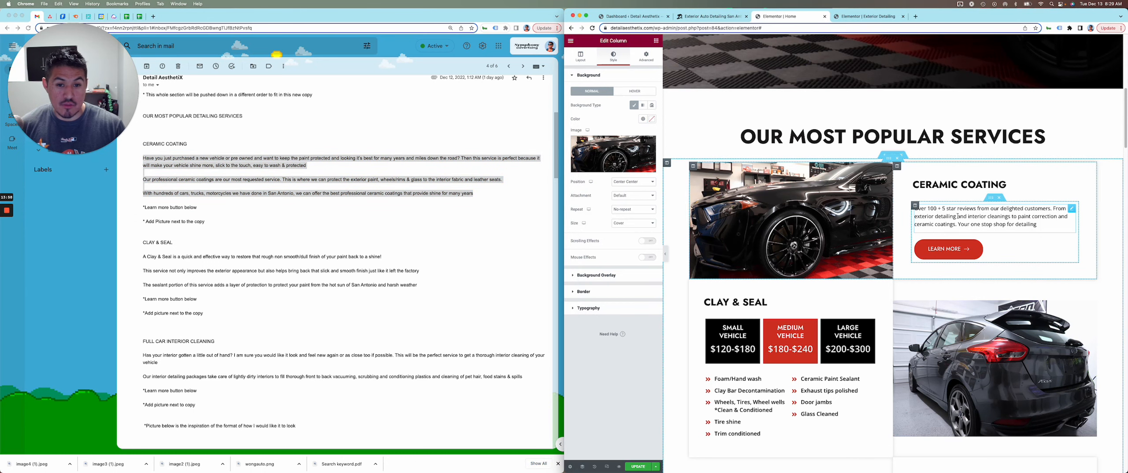
click(957, 216)
click(581, 56)
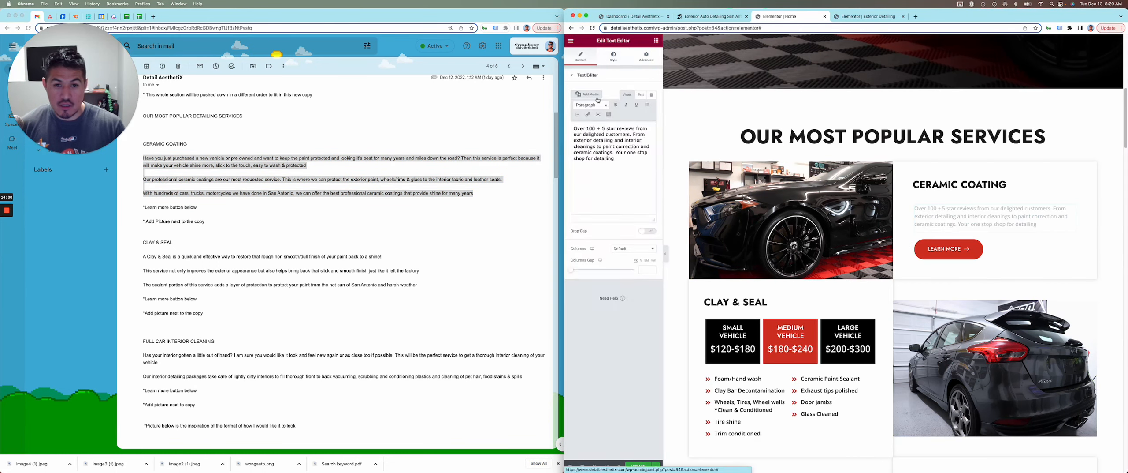
drag(617, 170, 562, 118)
key(cmd+v)
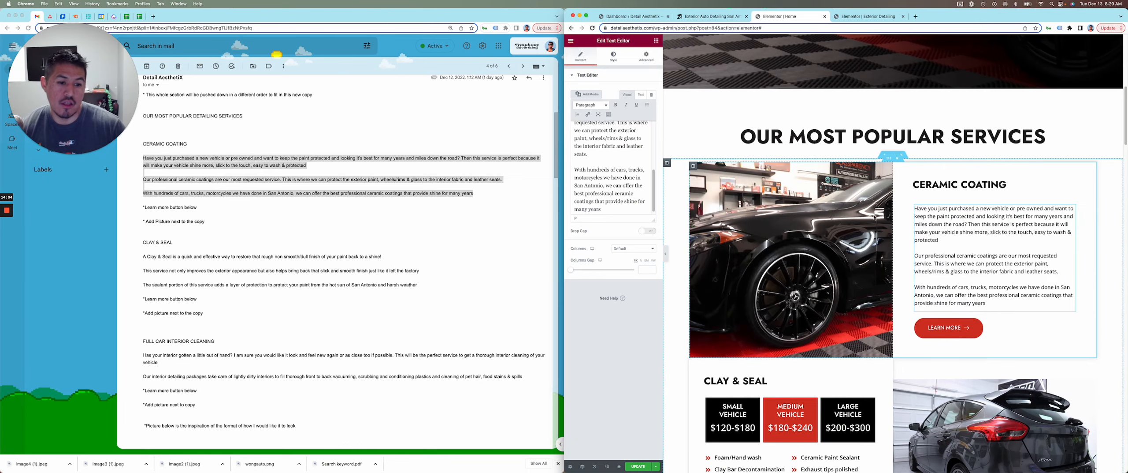
Delete the old Clay & Seal and Full Car Interior Cleaning inner sections with pricing below Ceramic Coating.
scroll(853, 210, down, 3)
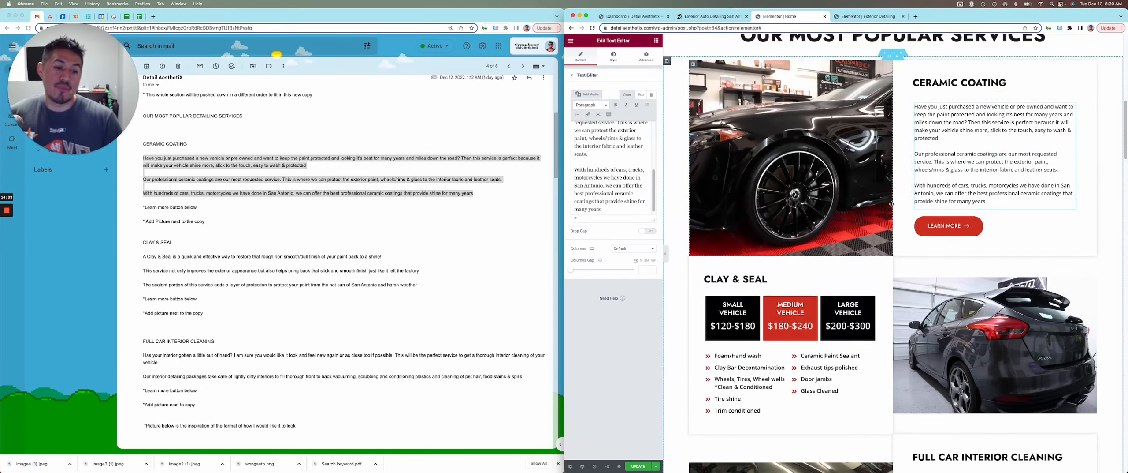
scroll(924, 258, down, 1)
scroll(887, 203, up, 2)
scroll(881, 169, down, 1)
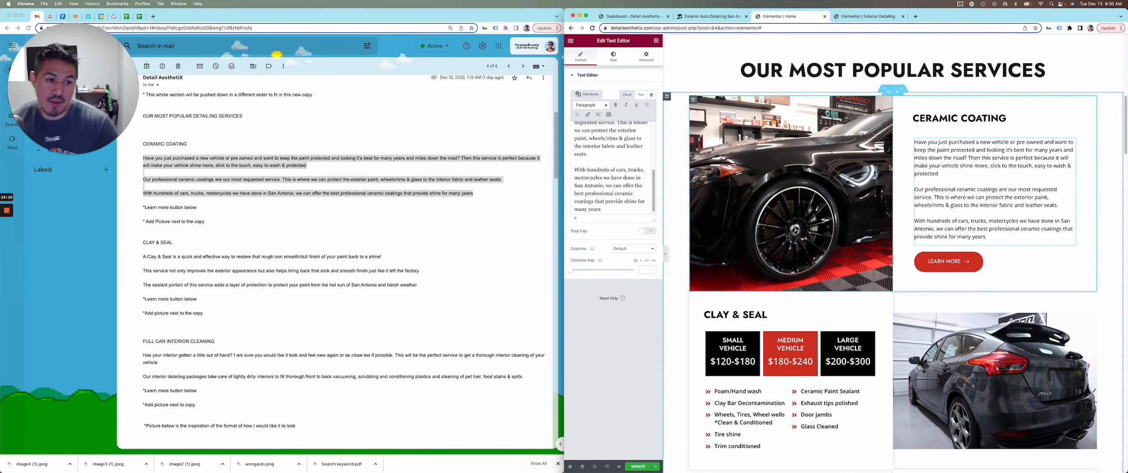
scroll(890, 167, down, 2)
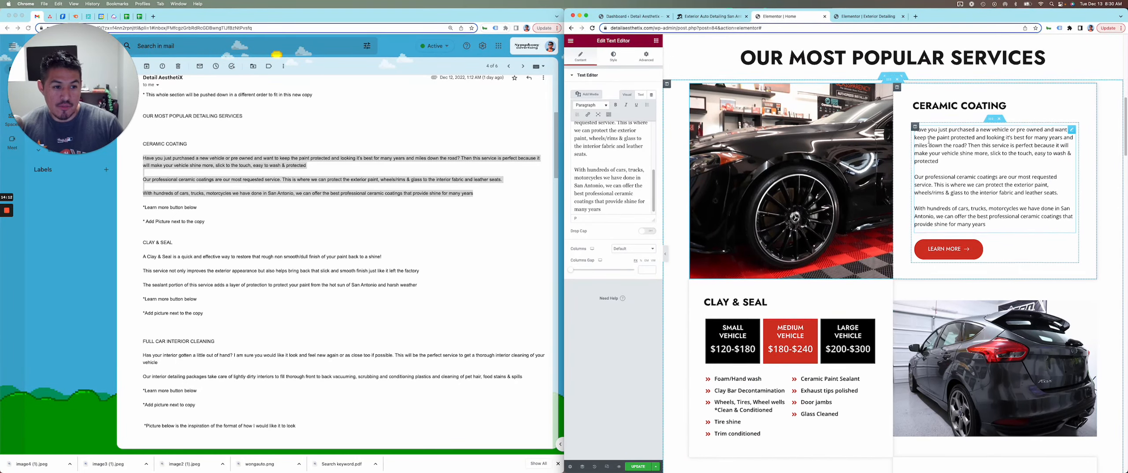
scroll(929, 140, down, 2)
scroll(882, 198, up, 2)
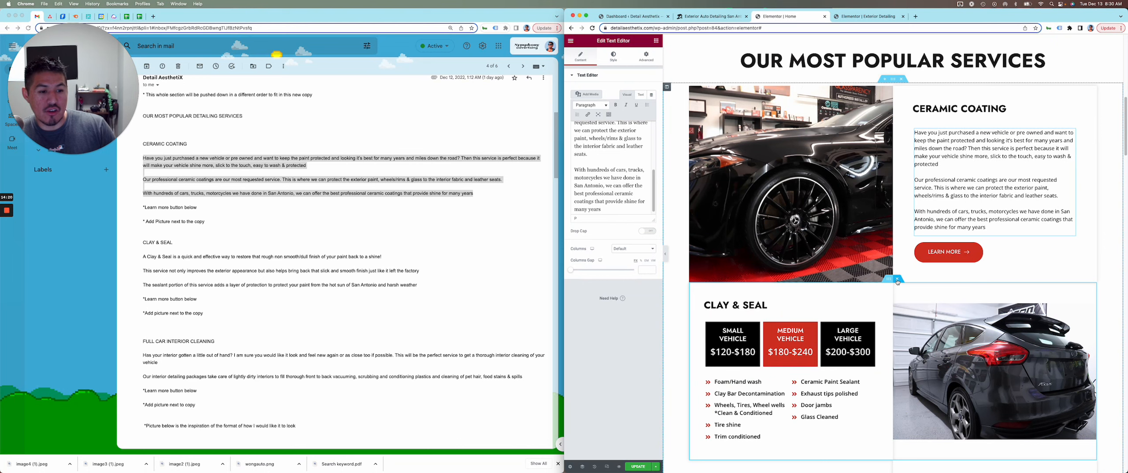
click(898, 281)
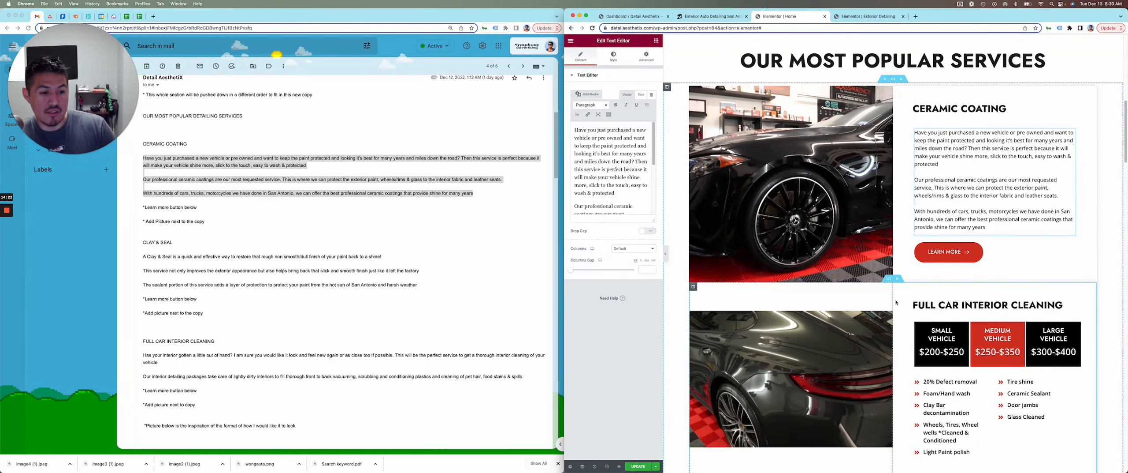
click(898, 279)
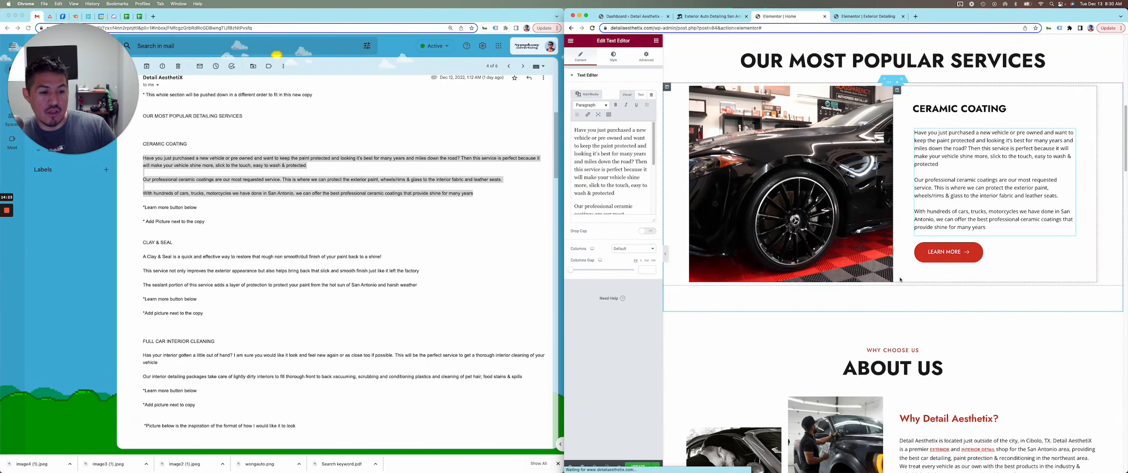
Duplicate the Ceramic Coating inner section and move the copy's text column to the left of its image.
right_click(895, 85)
click(896, 108)
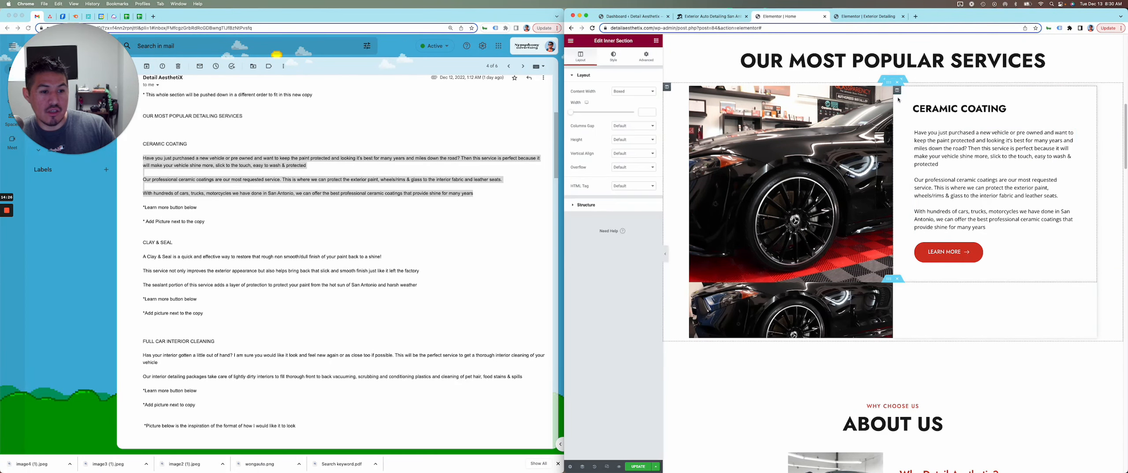
scroll(913, 300, down, 1)
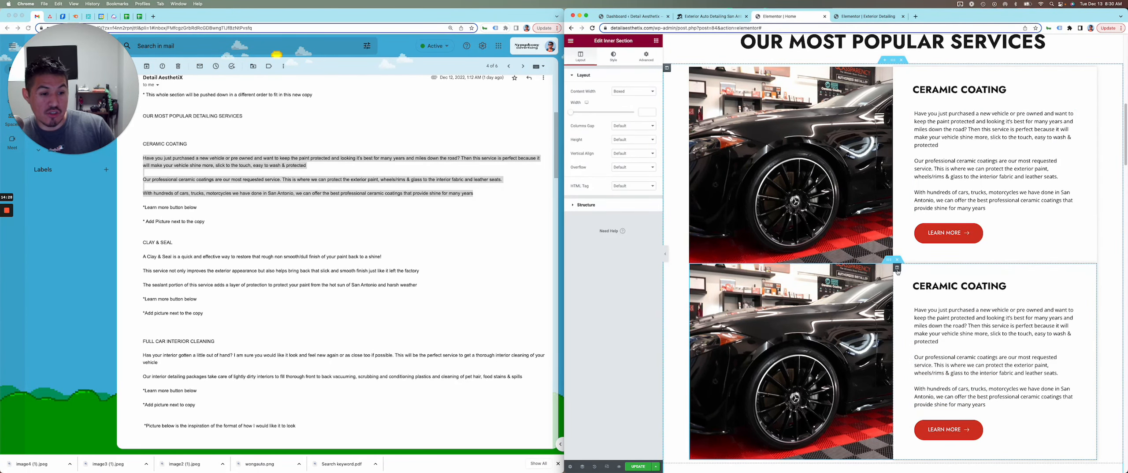
drag(898, 272, 710, 302)
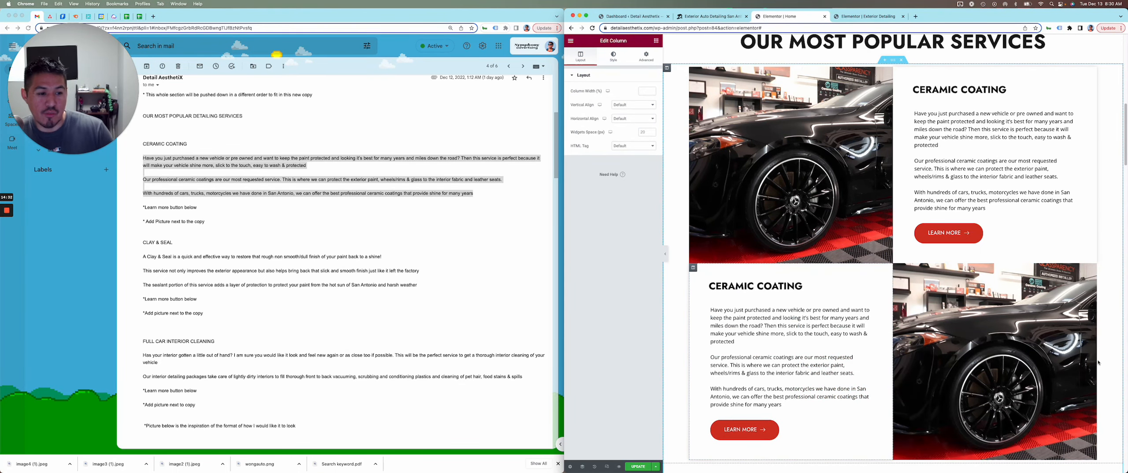
scroll(741, 383, up, 1)
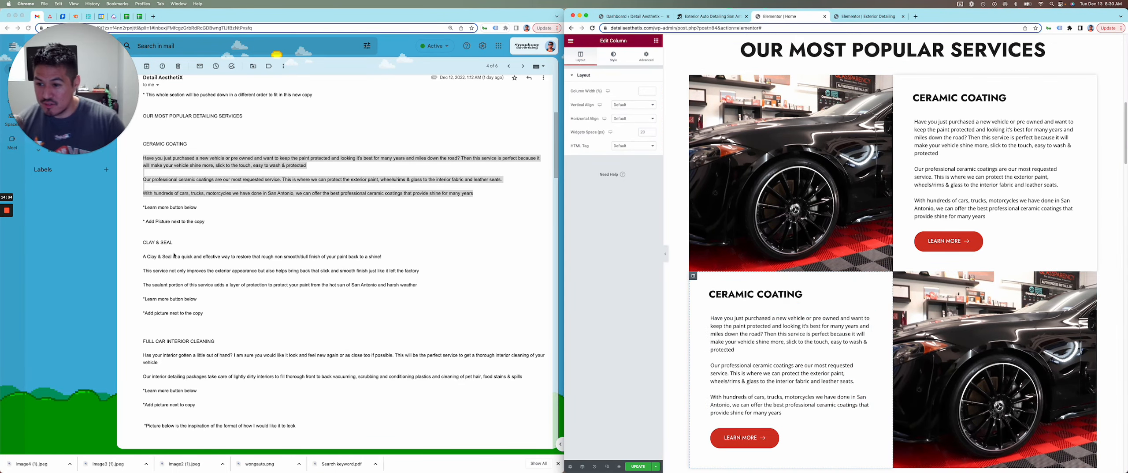
Replace the duplicated section's heading with CLAY & SEAL copied from the email.
click(158, 240)
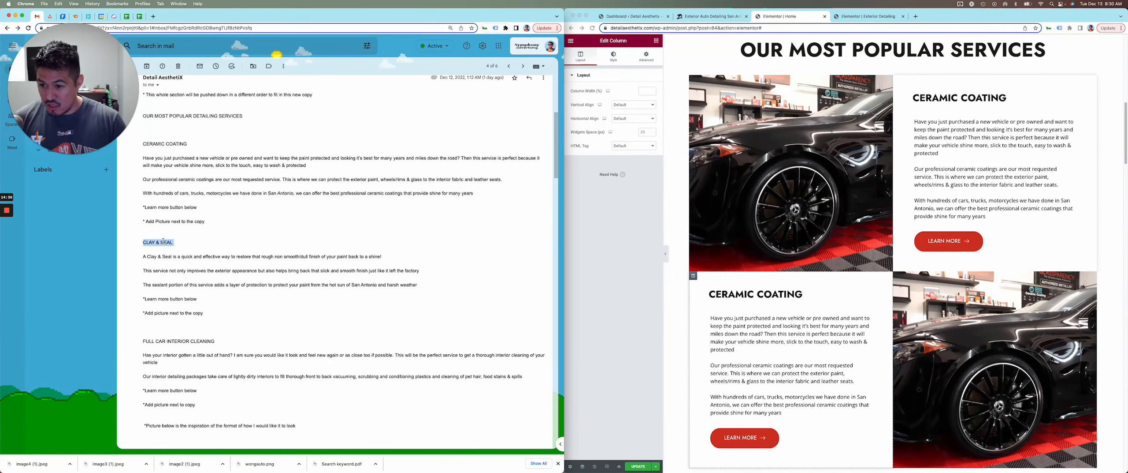
scroll(759, 289, down, 1)
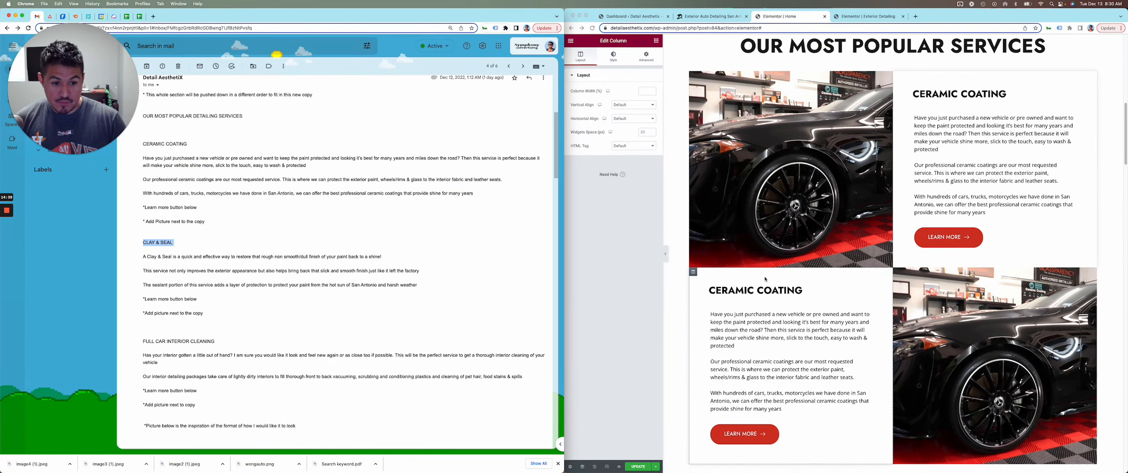
click(762, 289)
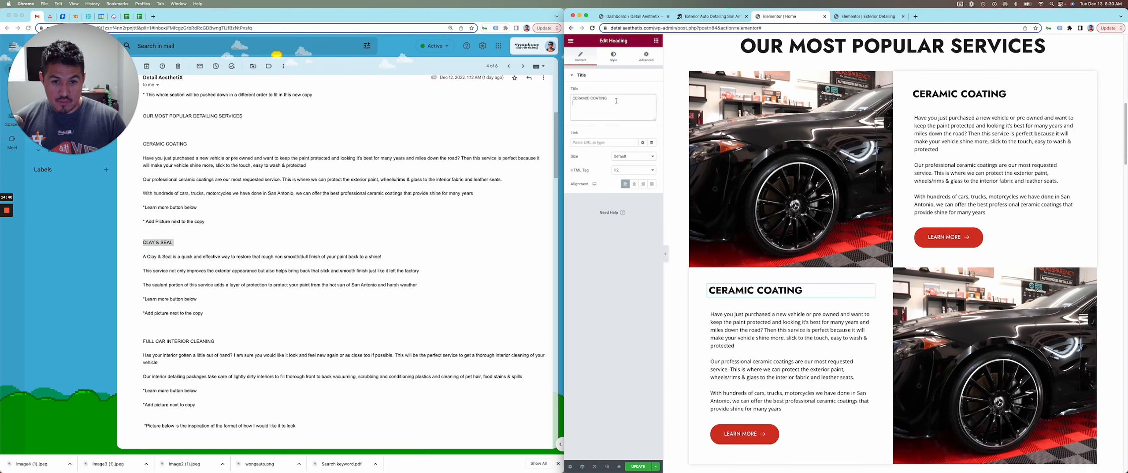
key(cmd+v)
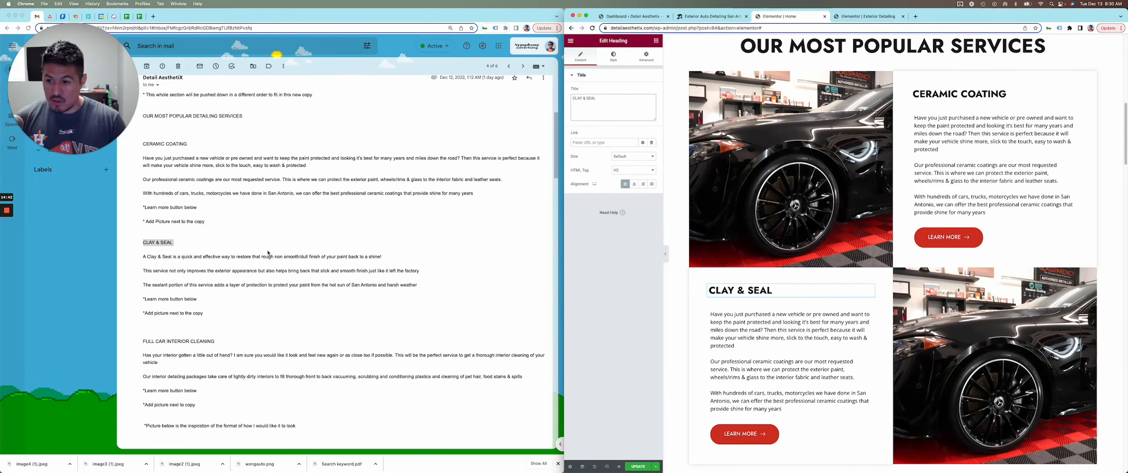
Replace the description under the CLAY & SEAL heading with the three Clay & Seal paragraphs copied from the email.
click(266, 255)
drag(481, 290, 139, 260)
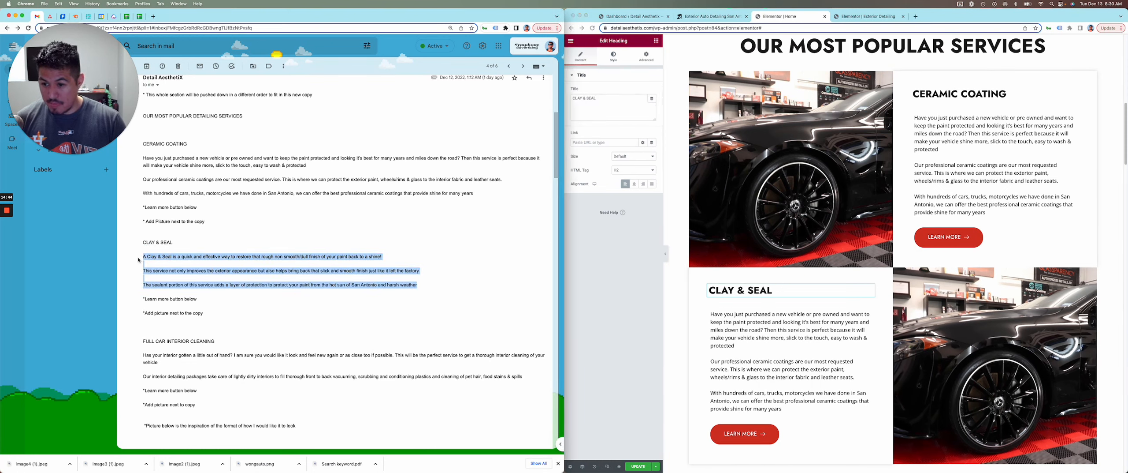
click(767, 321)
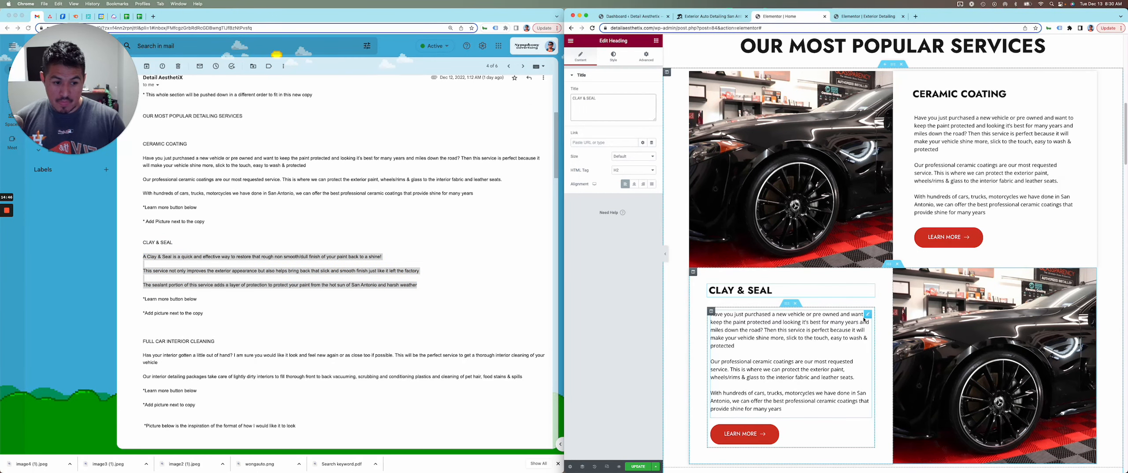
triple_click(604, 142)
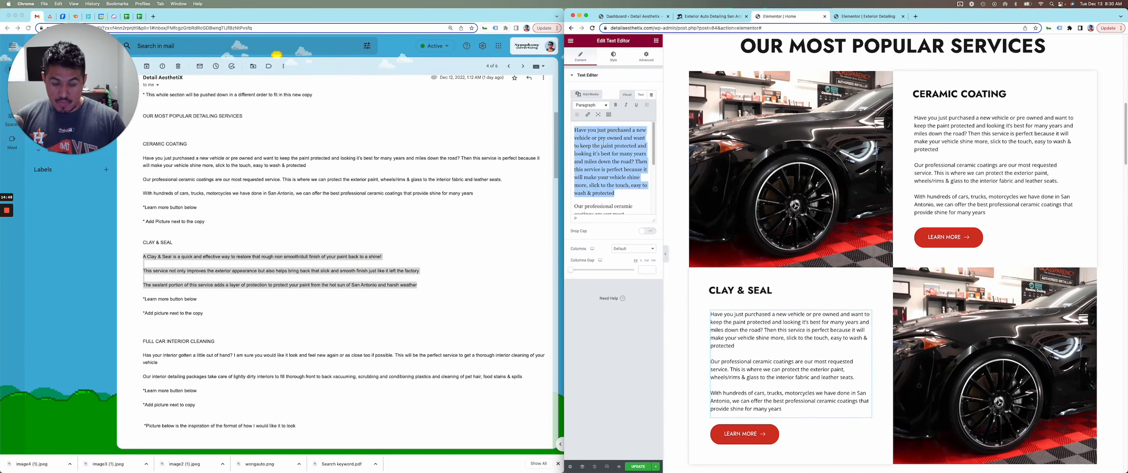
key(BackSpace)
key(super+a)
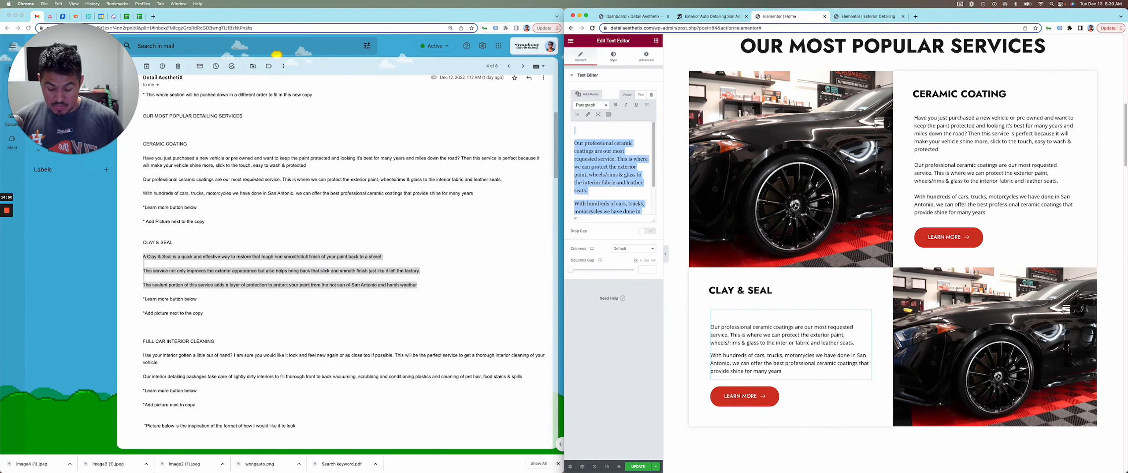
key(super+v)
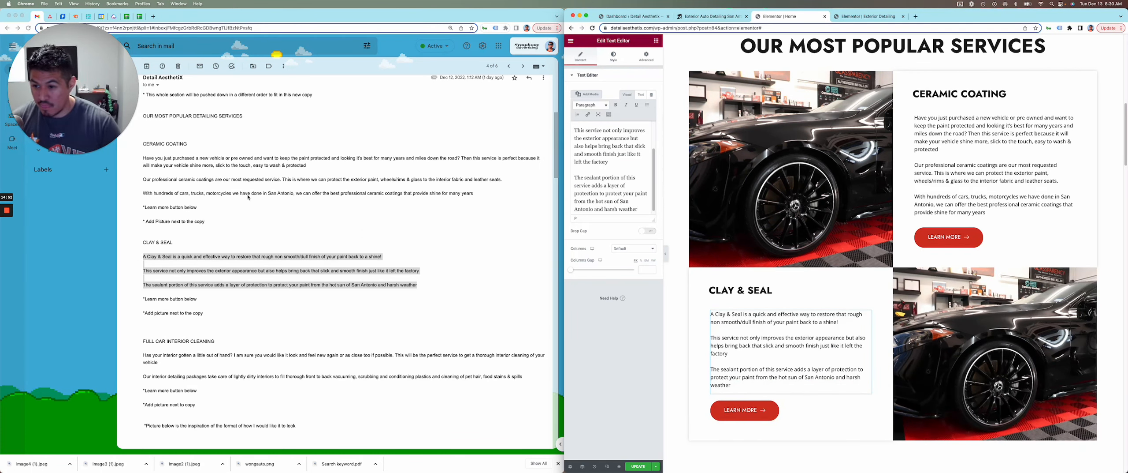
Look through the live Ceramic Coating page and its service links for a link target for the Clay & Seal LEARN MORE button.
click(867, 406)
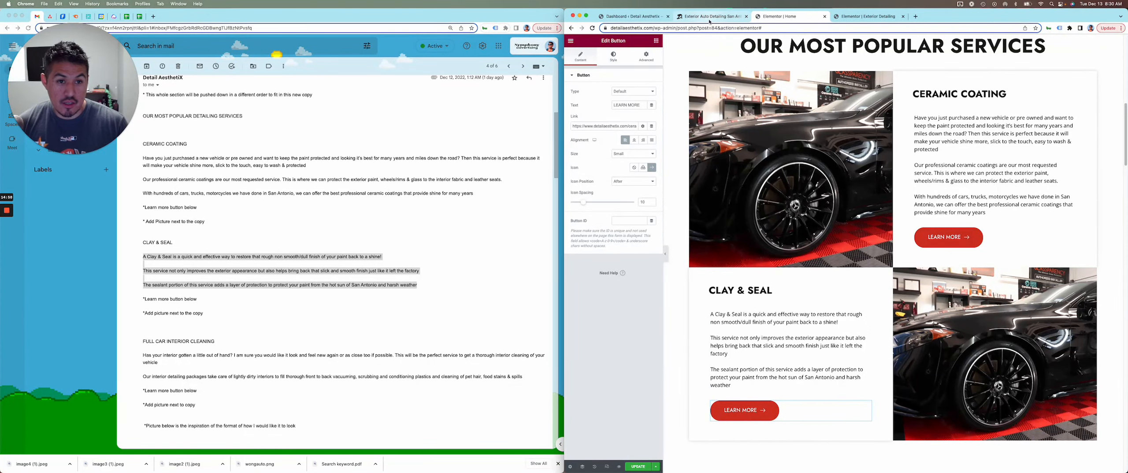
click(712, 17)
mouse_move(930, 73)
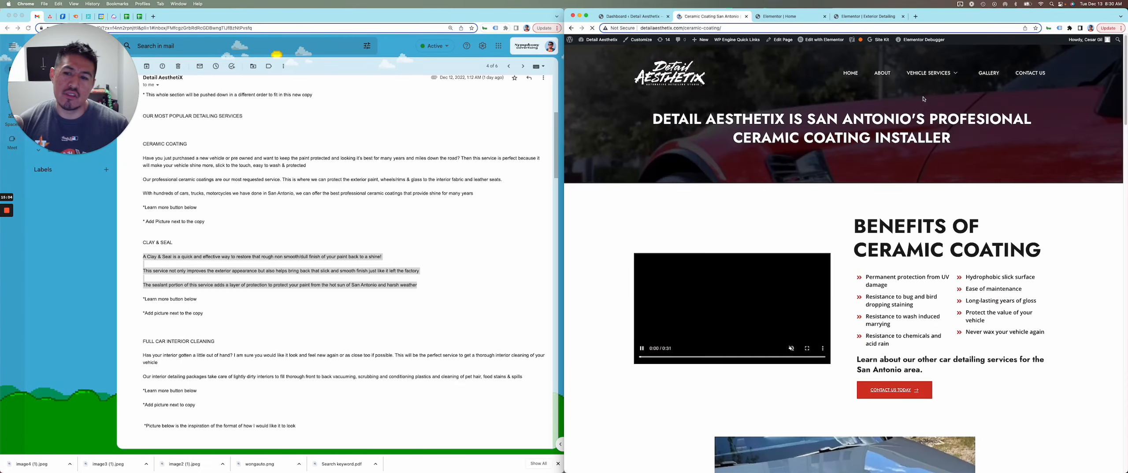
scroll(893, 172, down, 15)
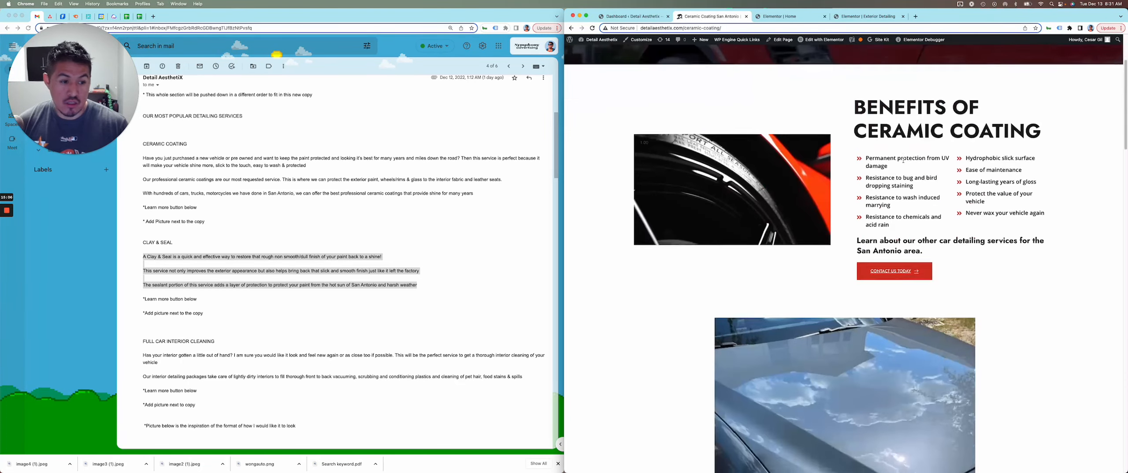
scroll(899, 162, down, 15)
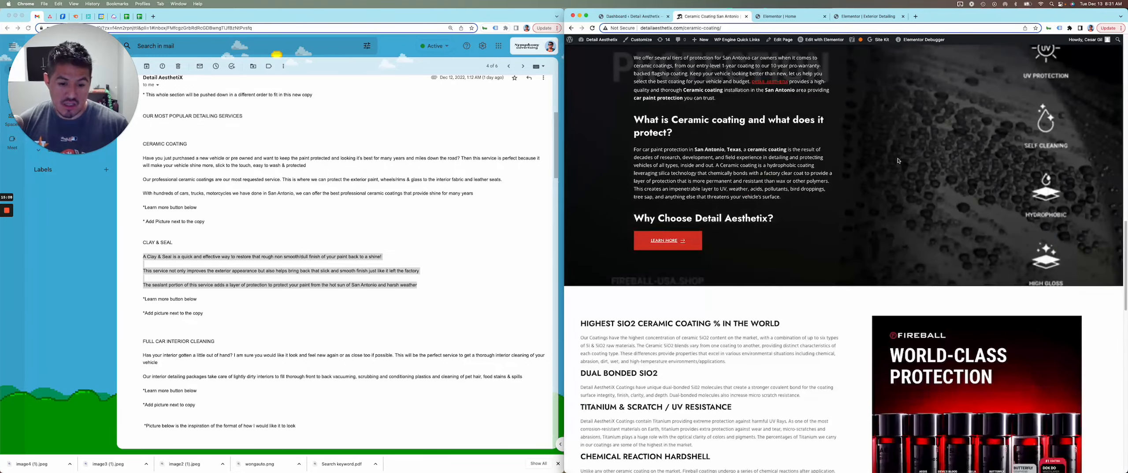
scroll(895, 157, down, 5)
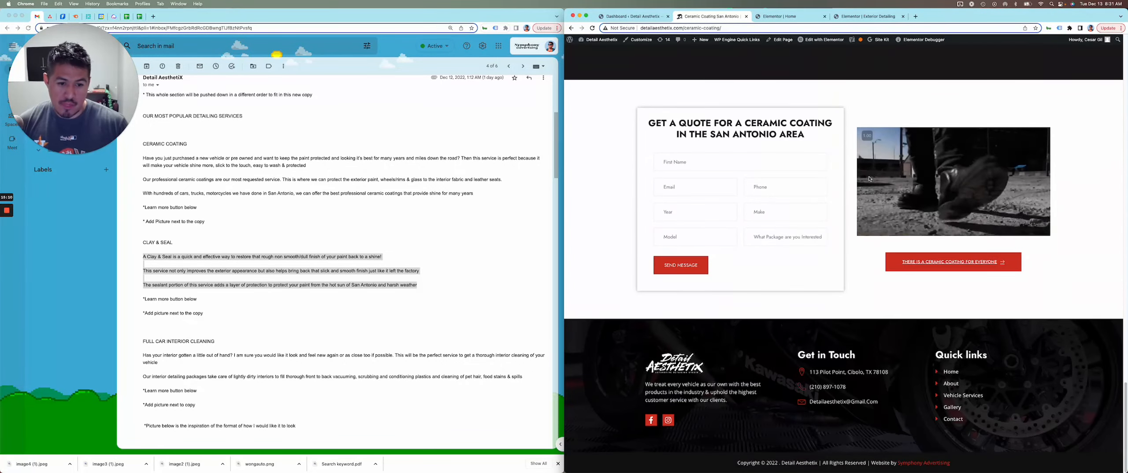
scroll(901, 54, up, 20)
scroll(902, 54, up, 10)
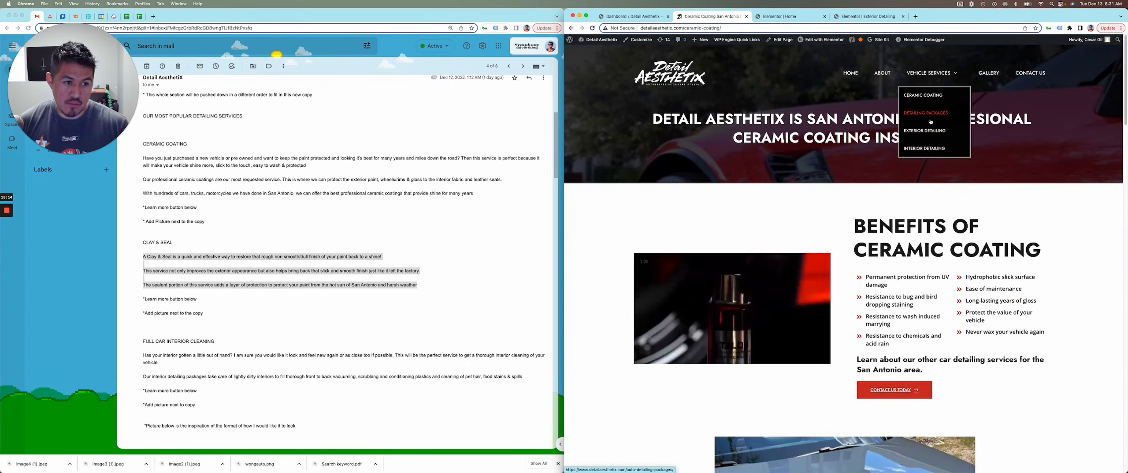
scroll(948, 198, down, 15)
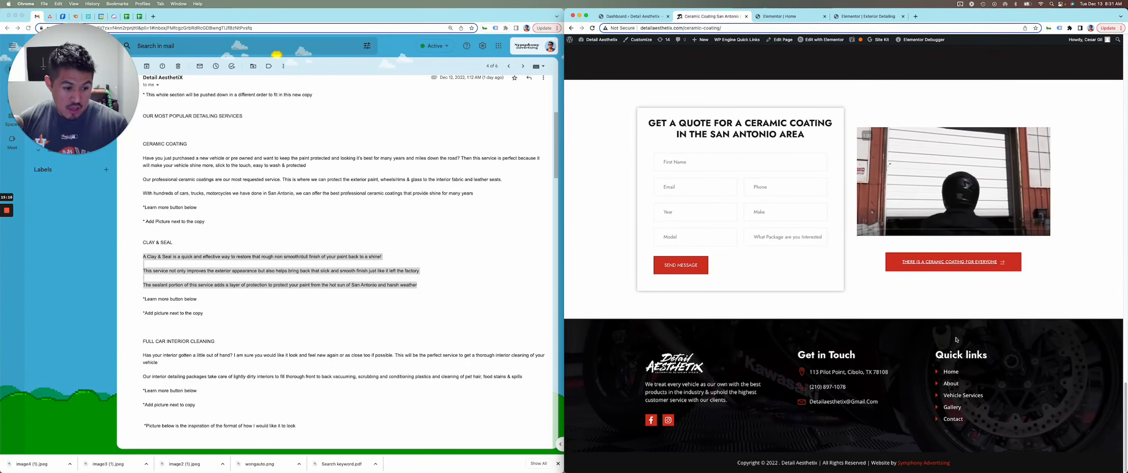
Go to the live Vehicle Services page and open the Packages page from there.
click(942, 397)
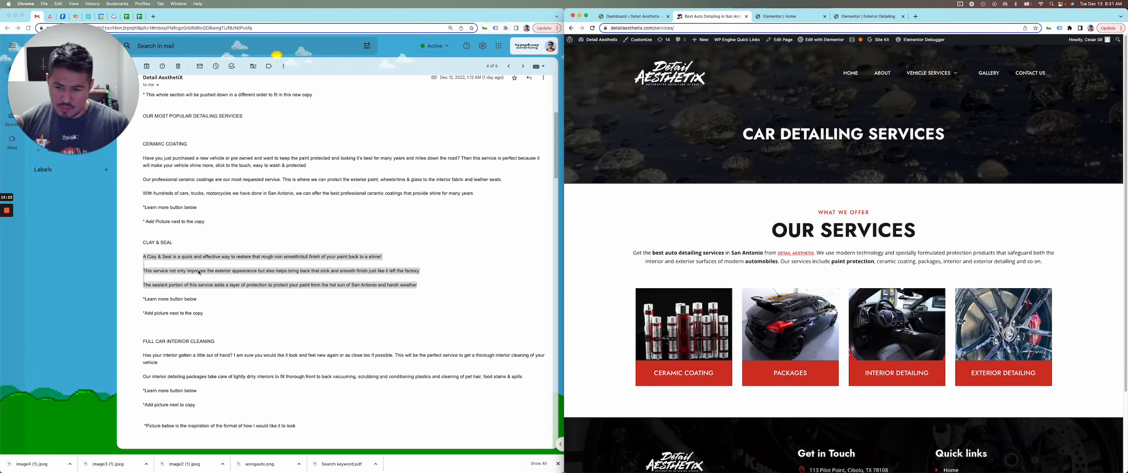
scroll(199, 273, down, 2)
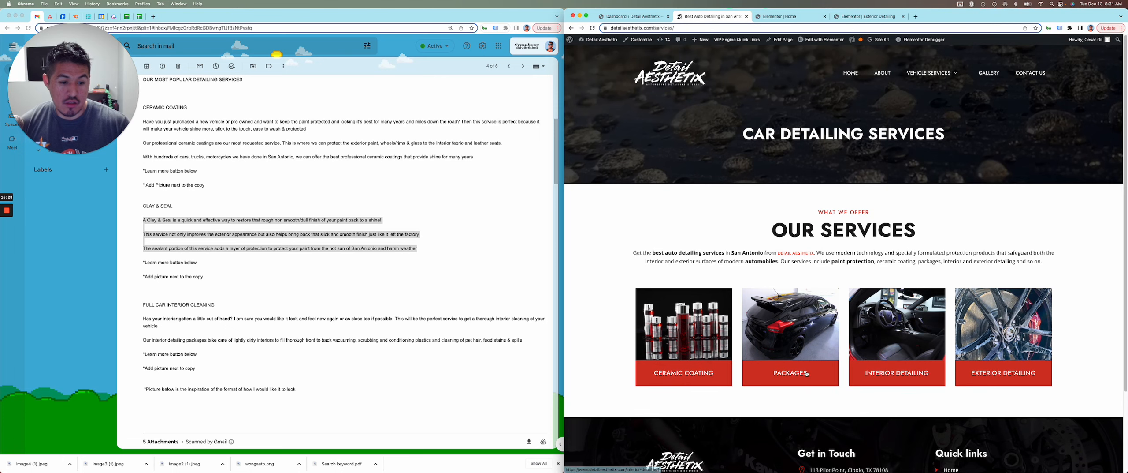
click(792, 374)
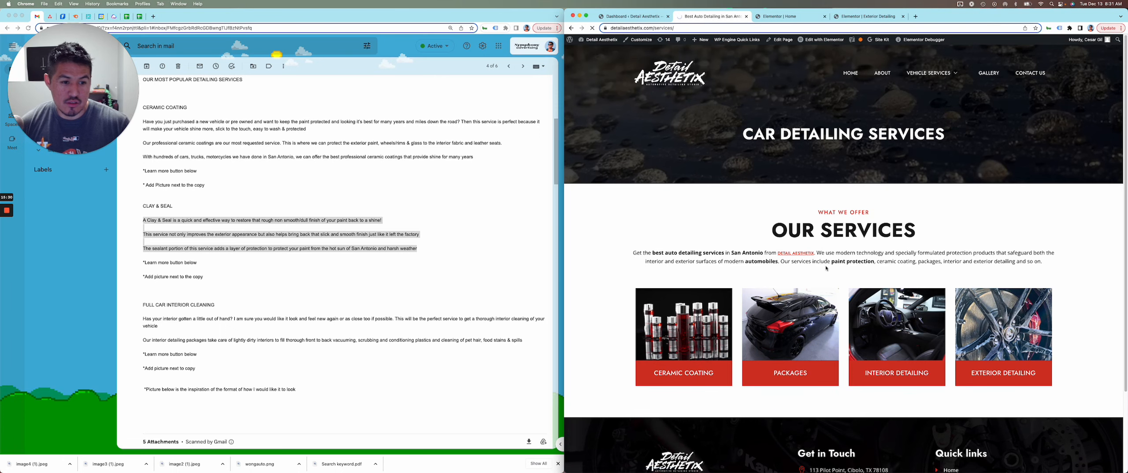
scroll(826, 282, down, 6)
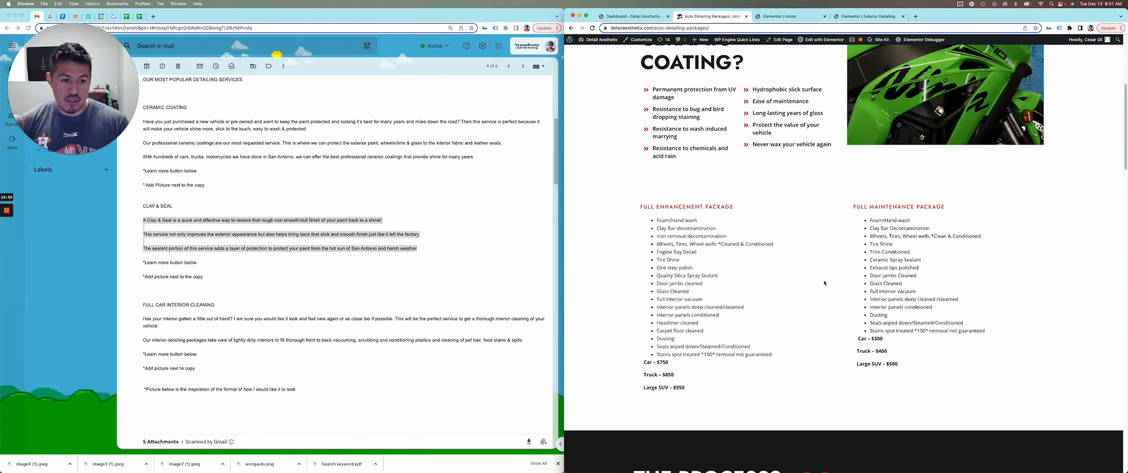
Search the Auto Detailing Packages page for CLAY, step through the matches, and copy the page's URL.
key(super+f)
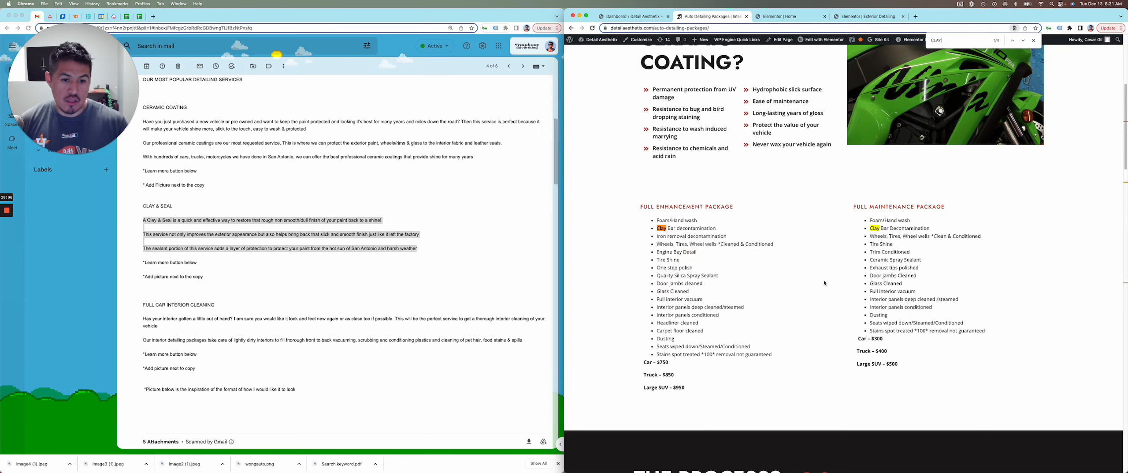
click(1023, 41)
click(1024, 40)
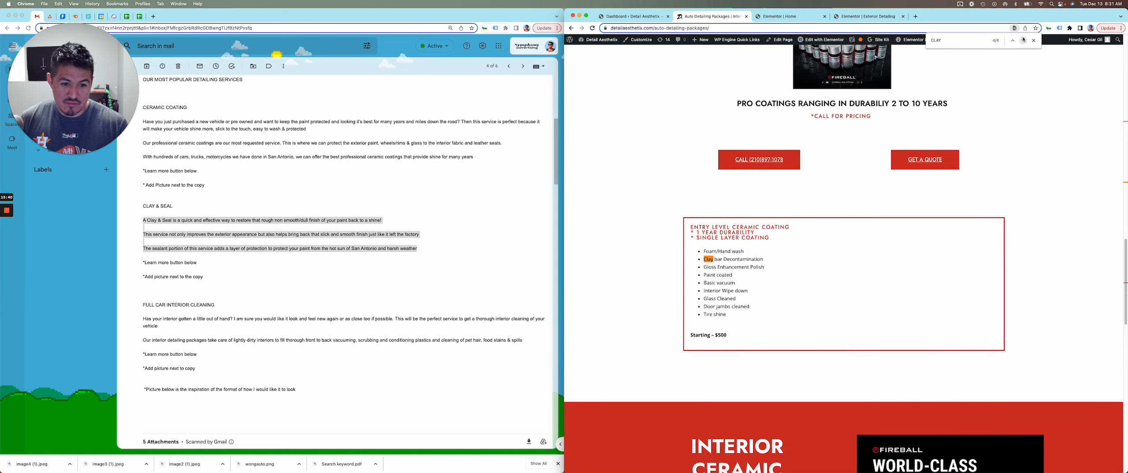
click(1023, 40)
right_click(690, 29)
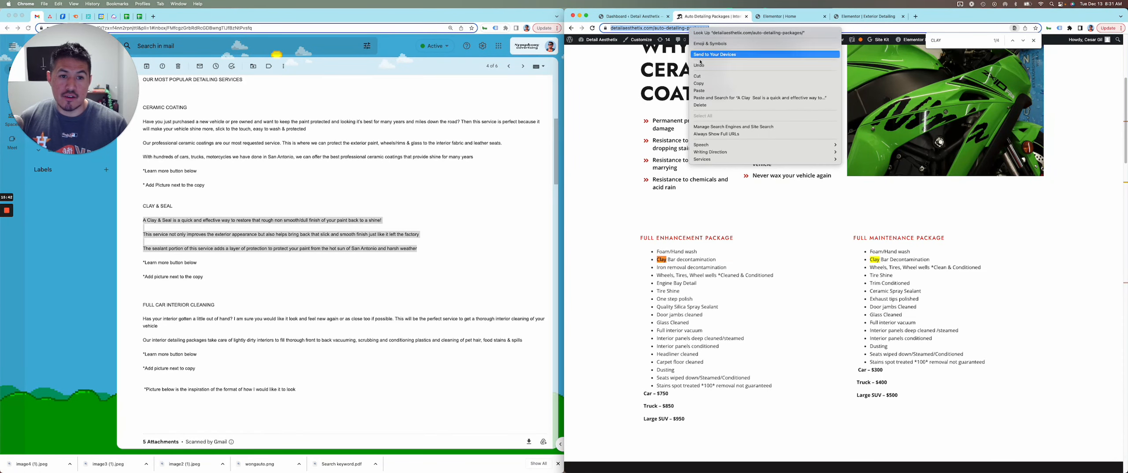
click(711, 84)
Close the Exterior Detailing page's Elementor editor, leaving it without saving changes.
click(866, 16)
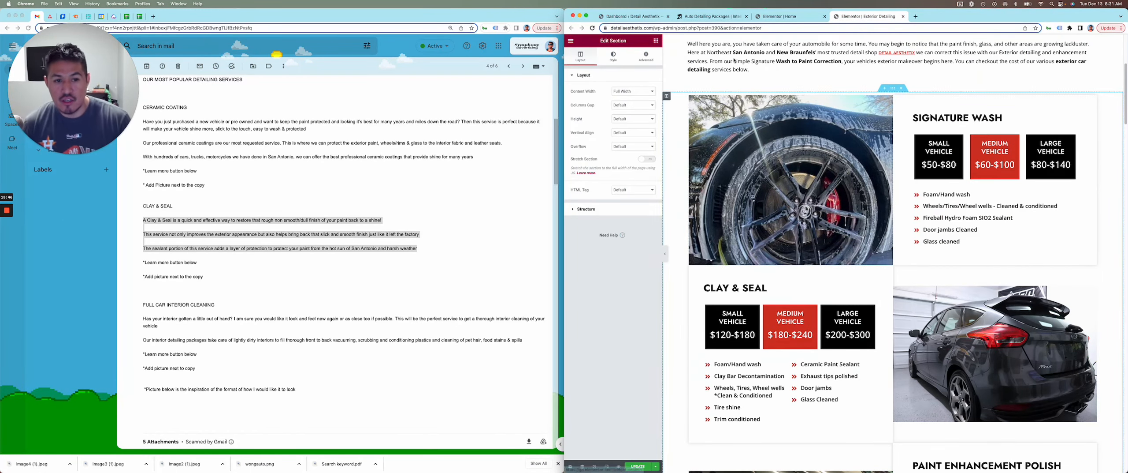
click(903, 16)
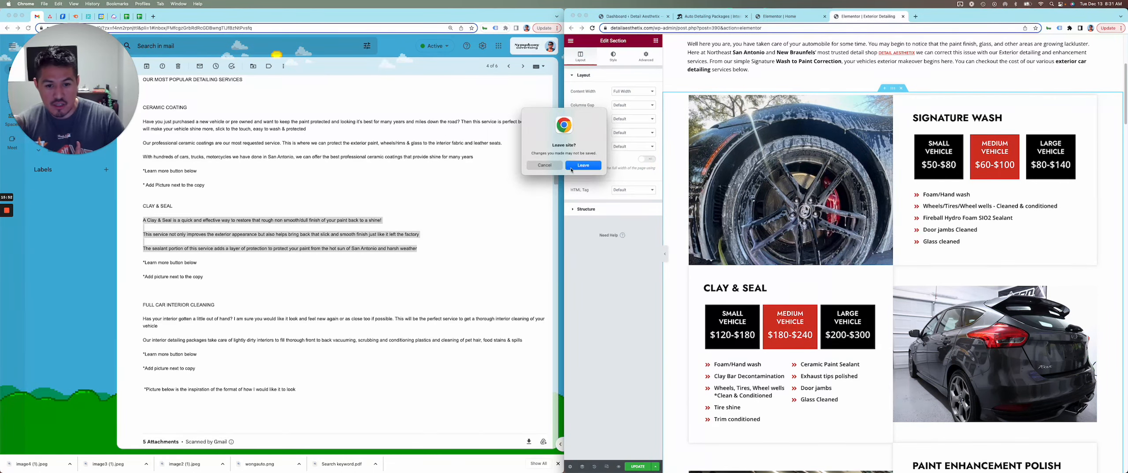
click(584, 165)
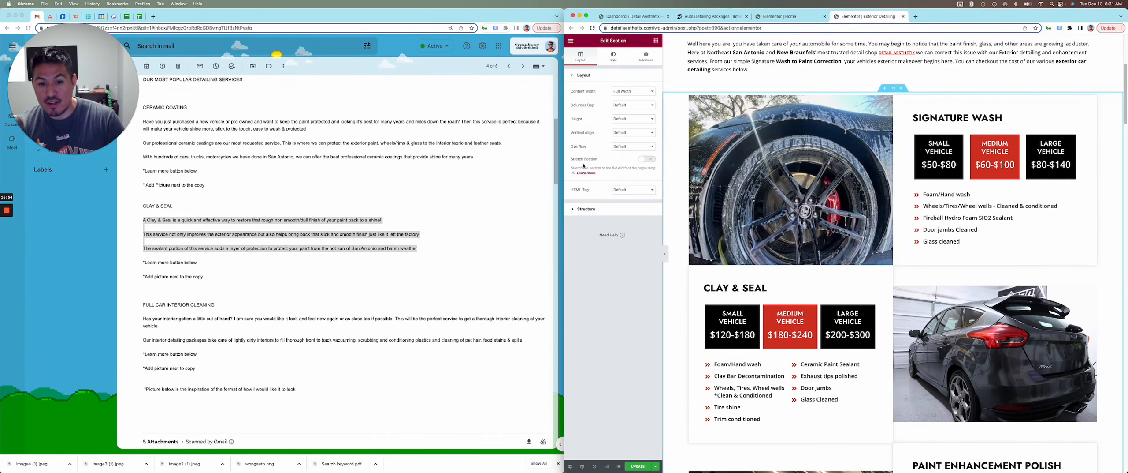
Return to the home page editor and set the Clay & Seal LEARN MORE button's link to the copied auto-detailing-packages URL.
click(701, 16)
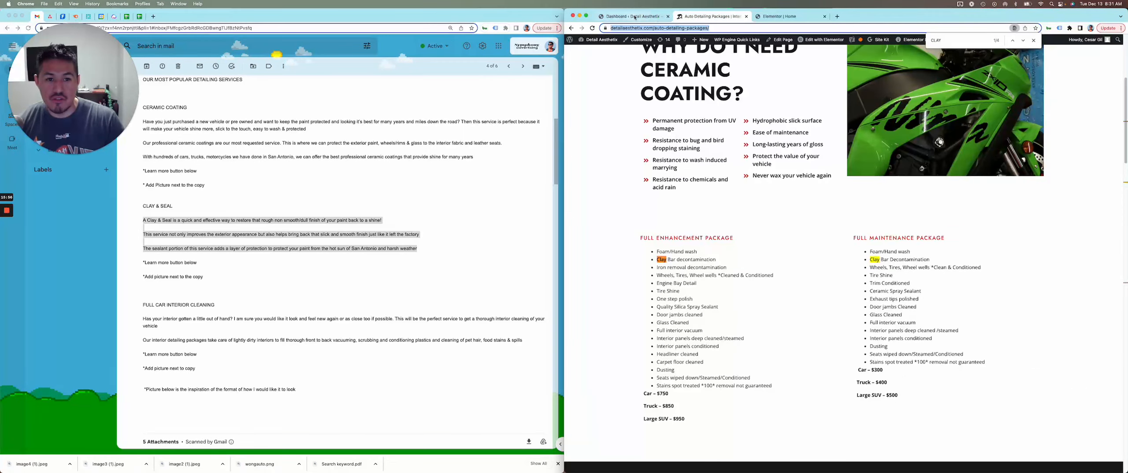
click(617, 17)
click(717, 16)
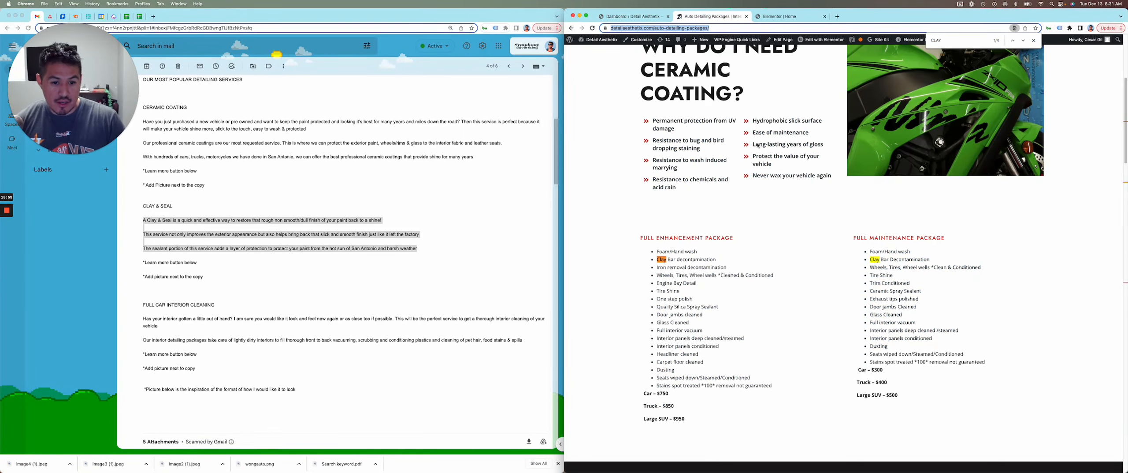
click(785, 17)
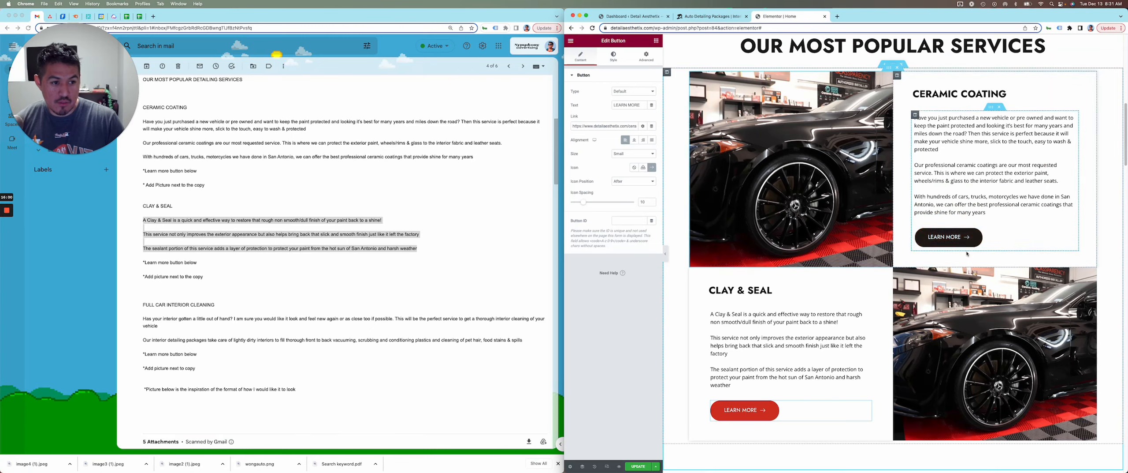
scroll(967, 254, down, 1)
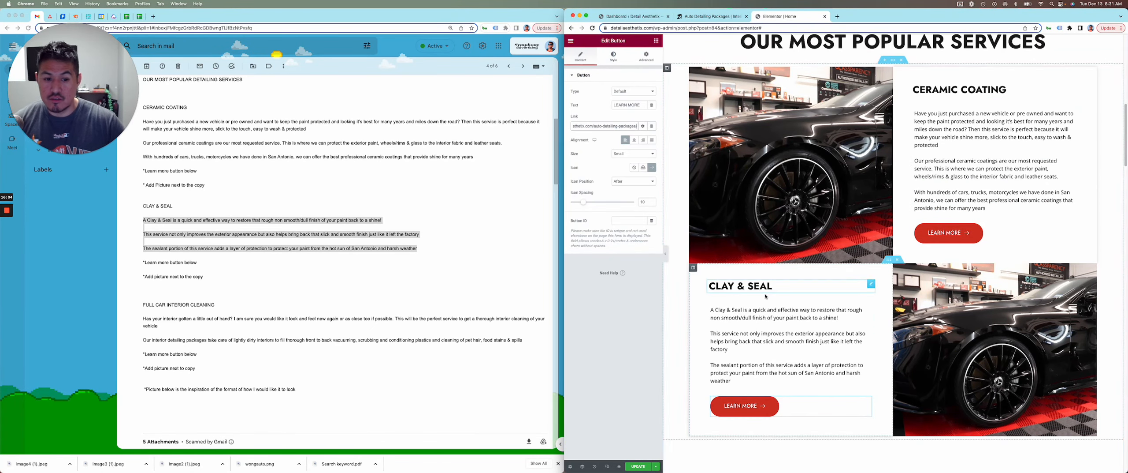
Duplicate the Ceramic Coating inner section and move the copy below the Clay & Seal inner section.
scroll(708, 269, down, 2)
scroll(708, 269, down, 3)
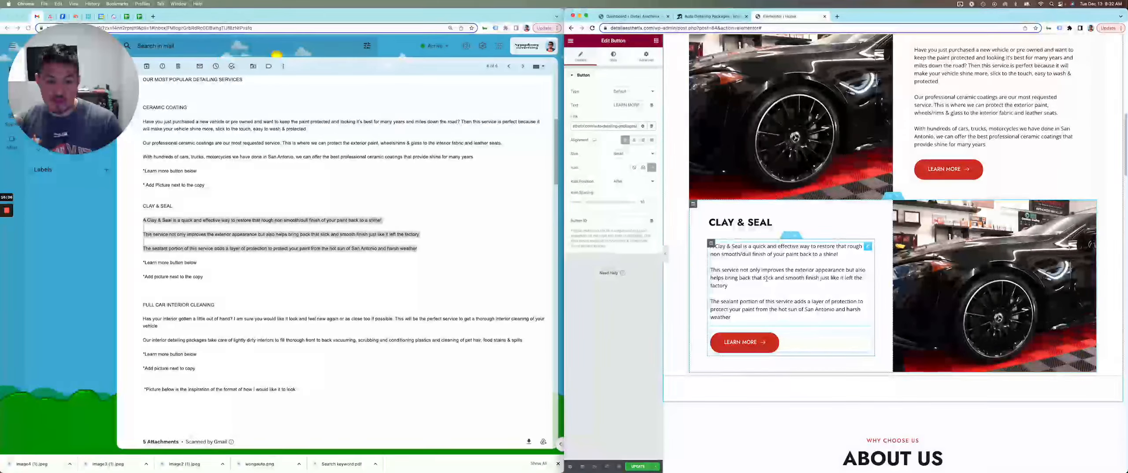
scroll(895, 236, up, 5)
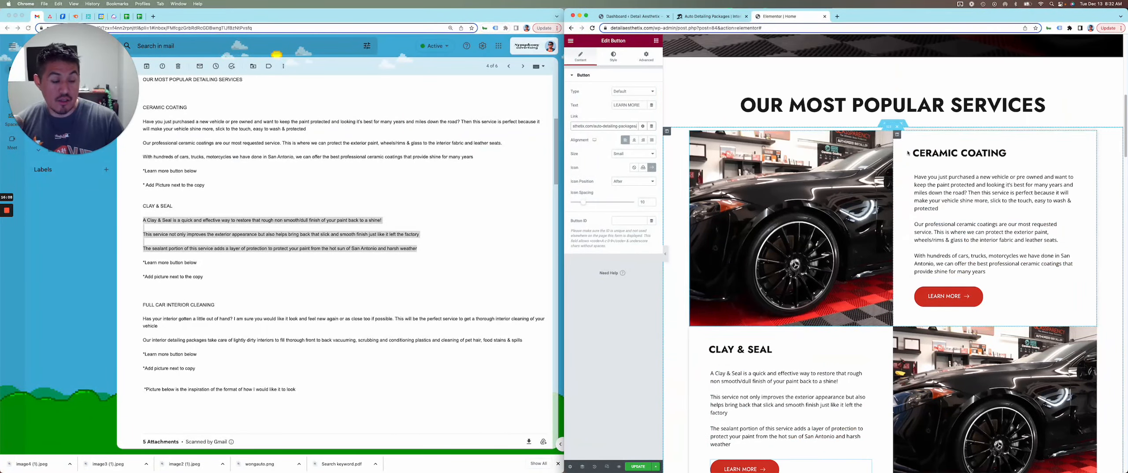
right_click(890, 131)
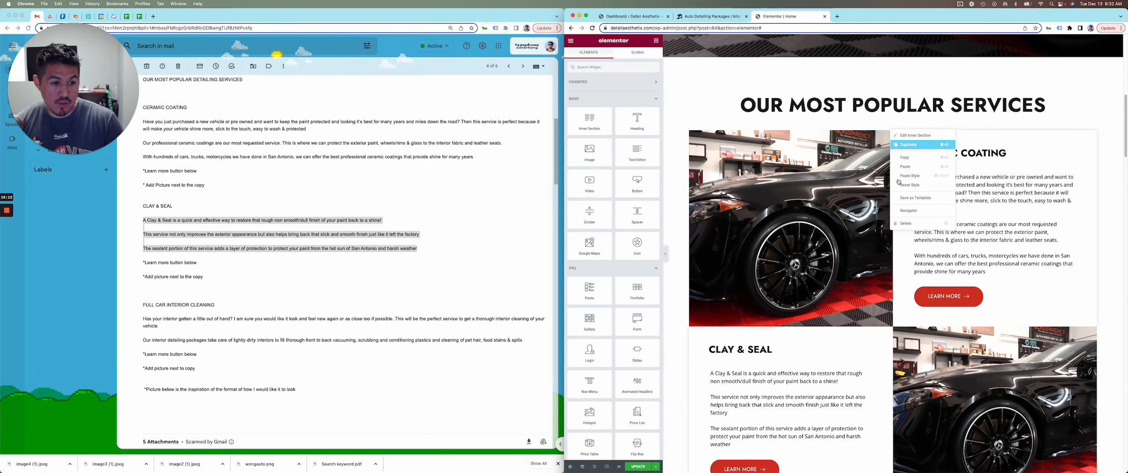
click(899, 144)
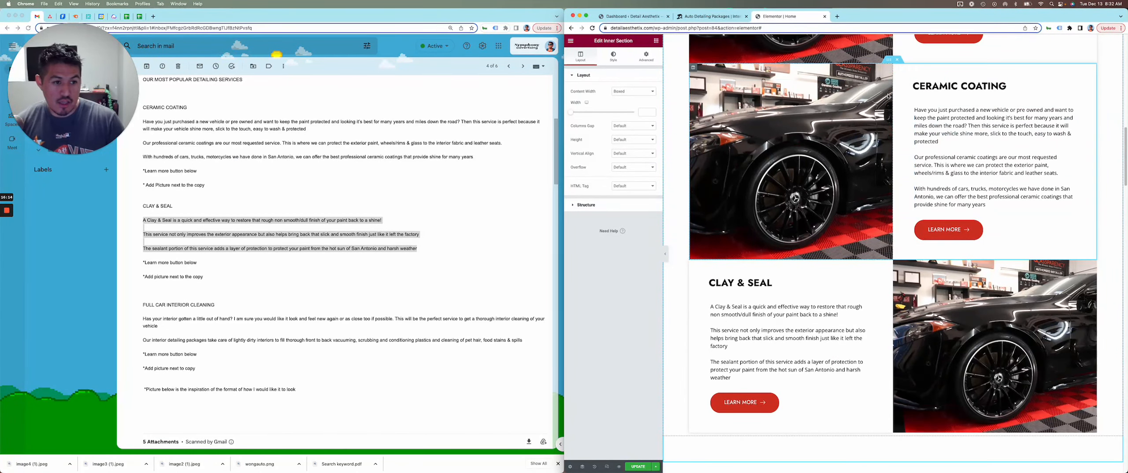
drag(889, 59, 883, 243)
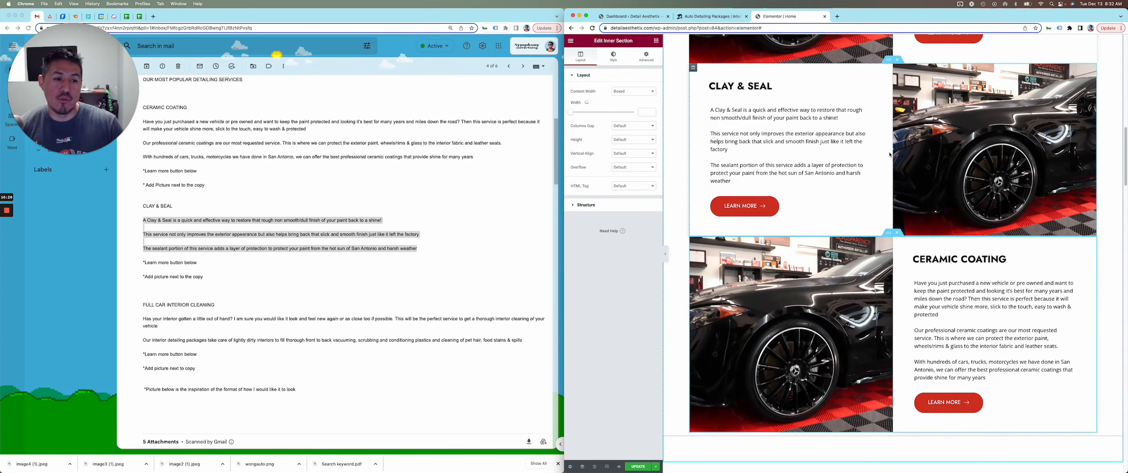
Show the Clay & Seal section in the Navigator, collapse its inner section and select it.
scroll(843, 150, up, 2)
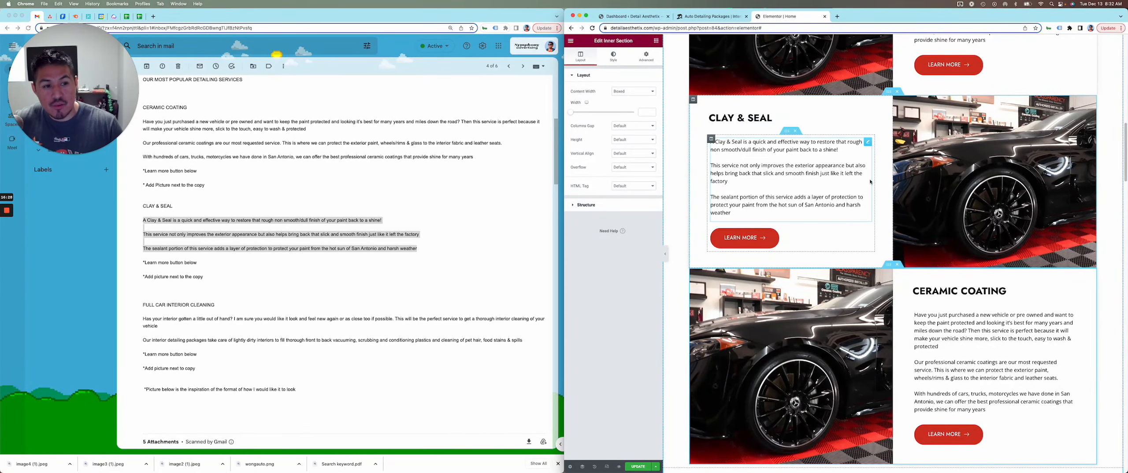
right_click(884, 177)
click(921, 267)
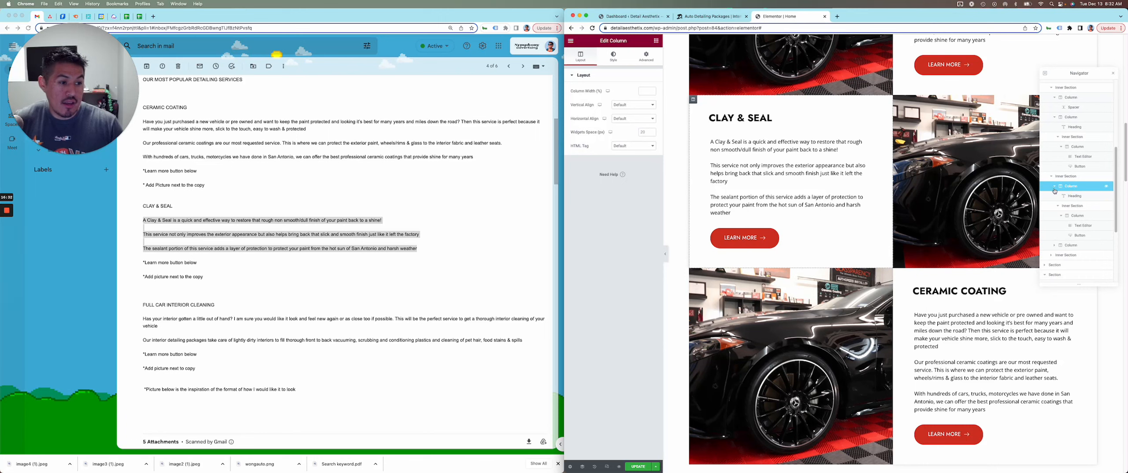
click(1051, 177)
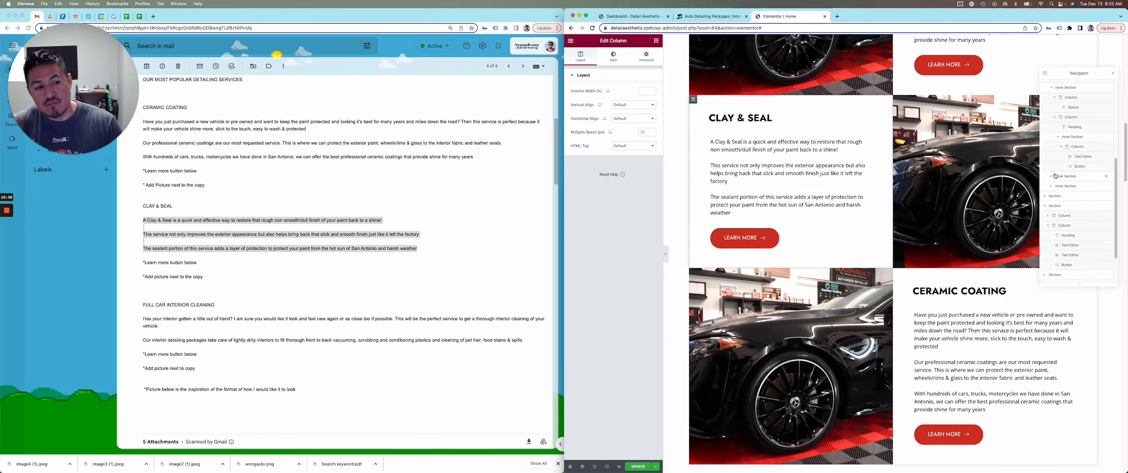
click(1052, 176)
click(1052, 177)
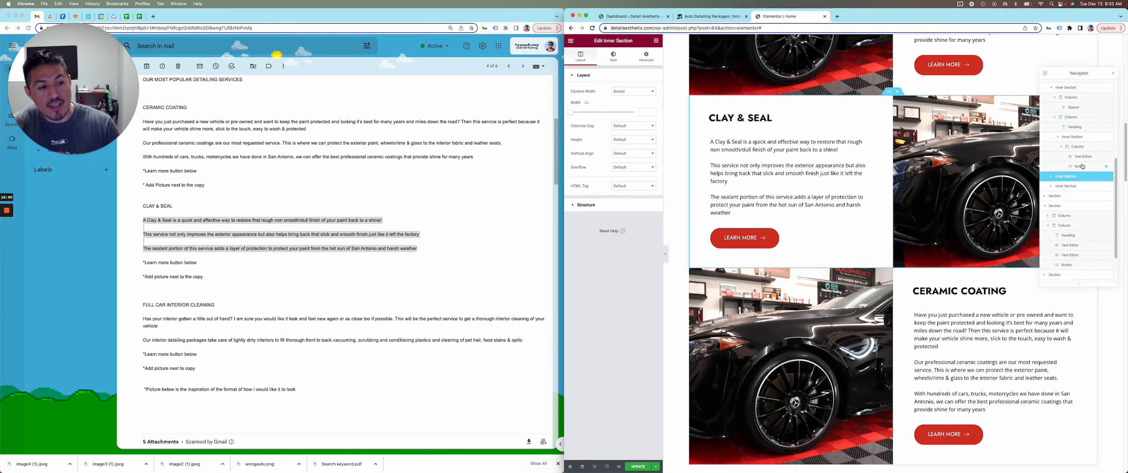
Review the order of the service blocks on the page and close the Navigator.
drag(1081, 180, 1081, 183)
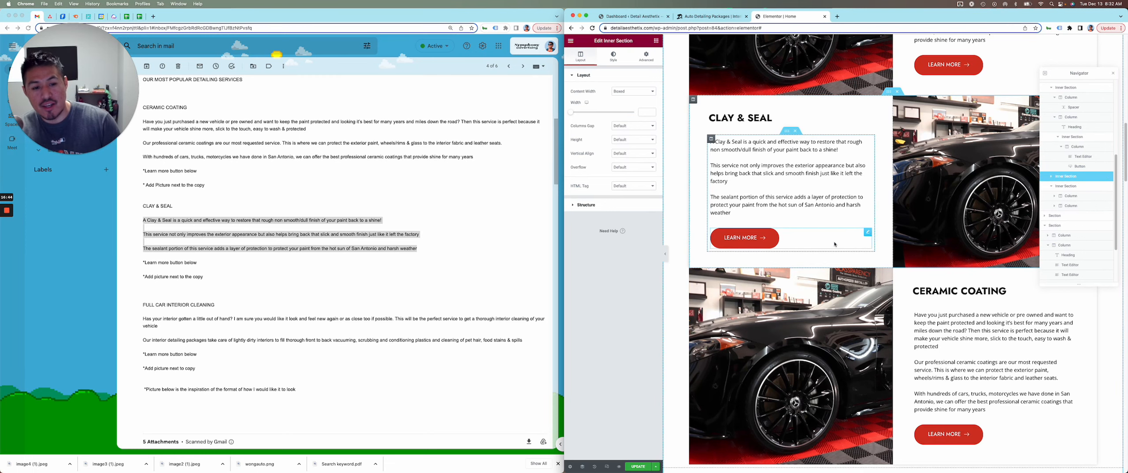
scroll(838, 243, down, 1)
scroll(851, 222, up, 3)
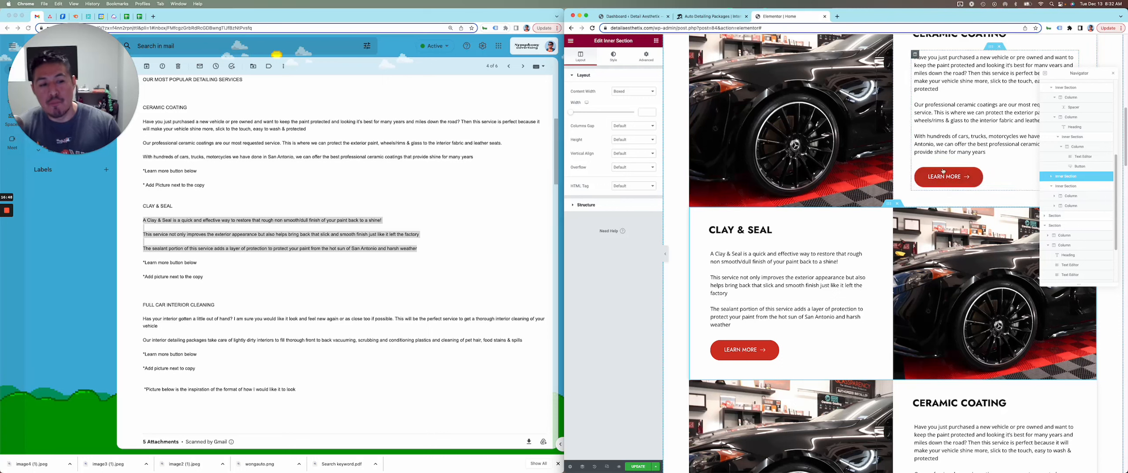
click(1114, 75)
scroll(785, 246, down, 1)
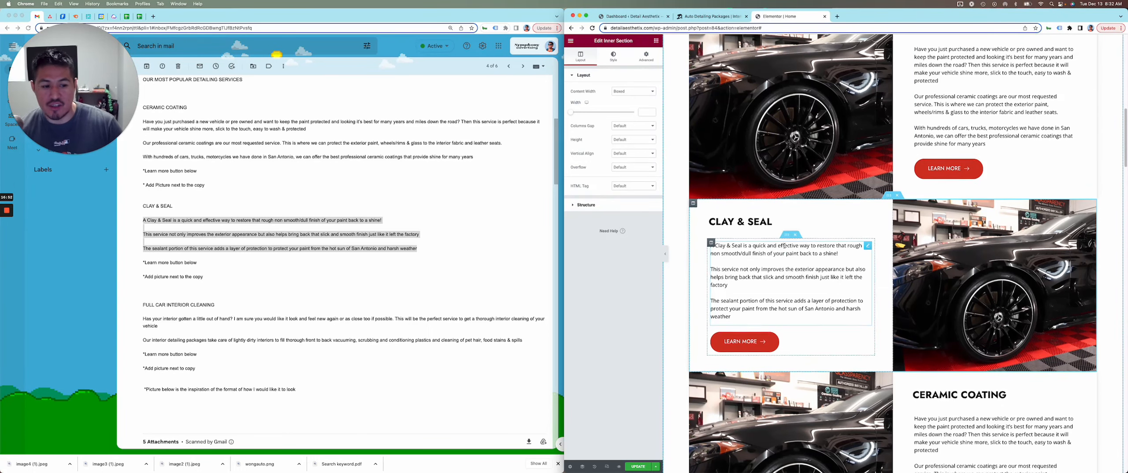
Replace the heading of the duplicated Ceramic Coating block below Clay & Seal with FULL CAR INTERIOR CLEANING from the email.
scroll(785, 246, down, 3)
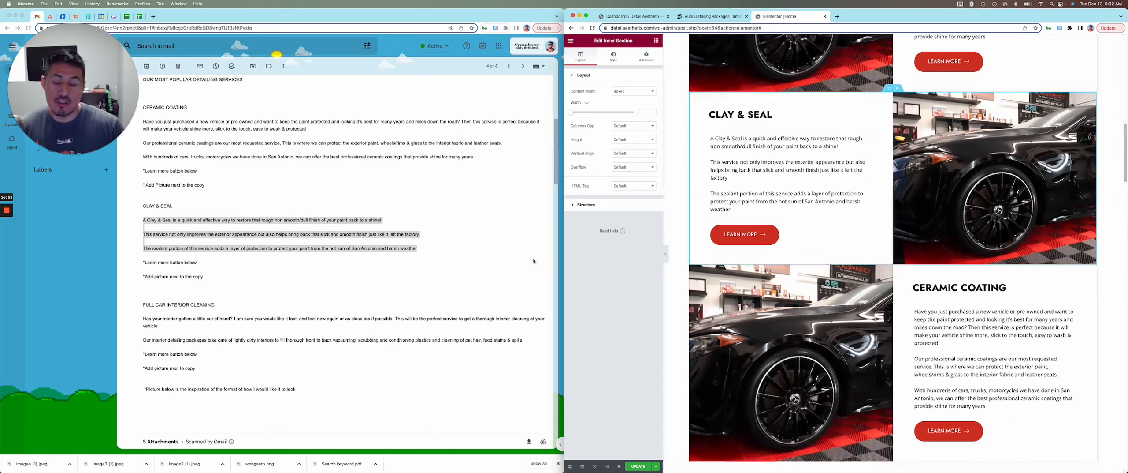
triple_click(183, 304)
click(962, 381)
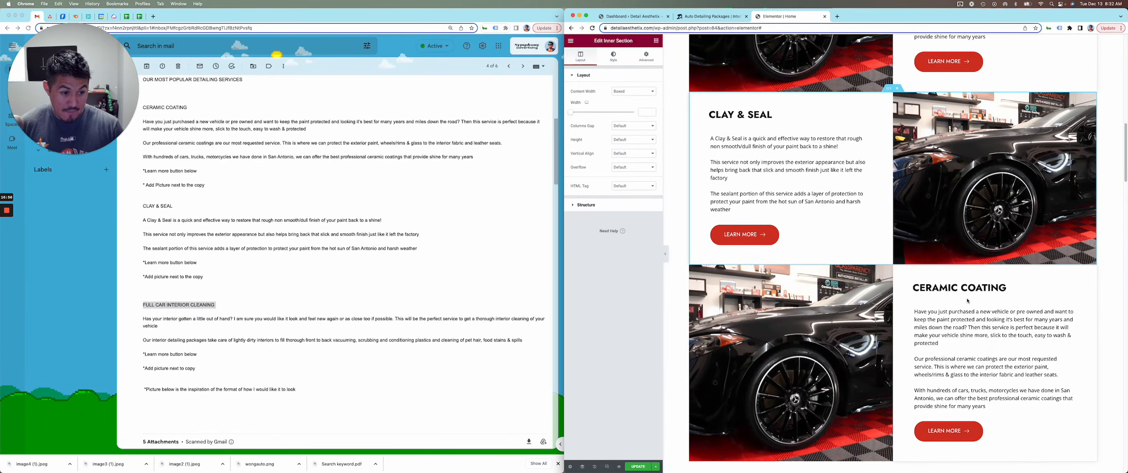
double_click(985, 287)
click(626, 99)
key(super+a)
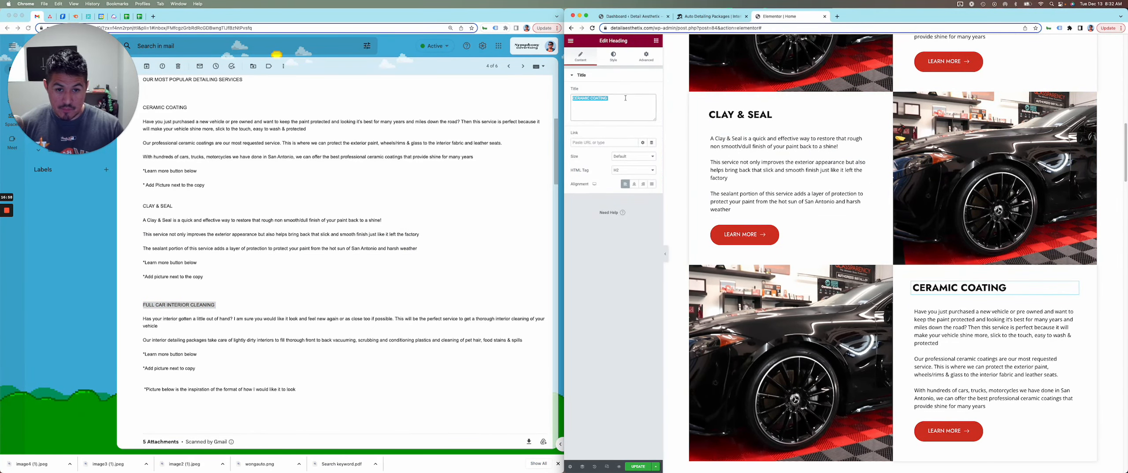
key(super+v)
Replace the ceramic coating text under the FULL CAR INTERIOR CLEANING heading with the email's two interior cleaning paragraphs.
click(202, 351)
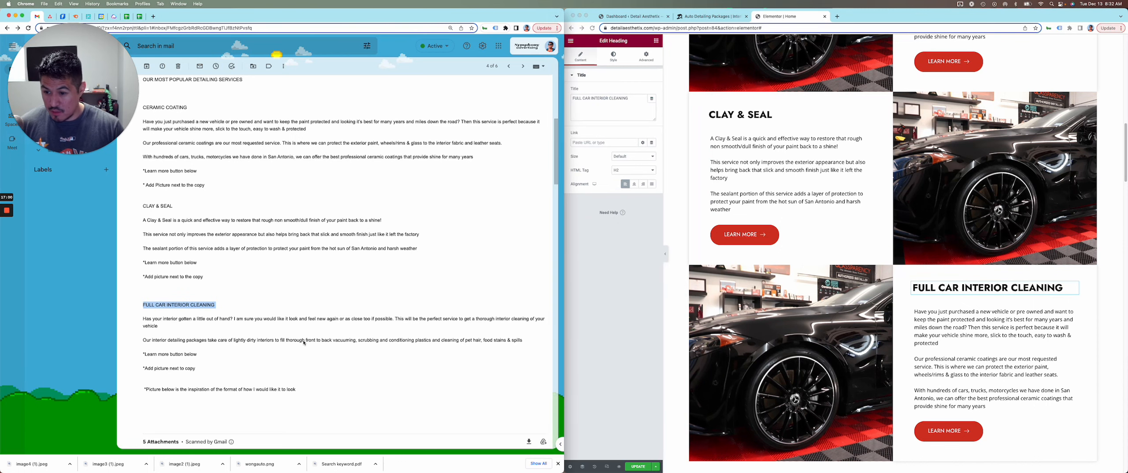
drag(531, 343, 142, 323)
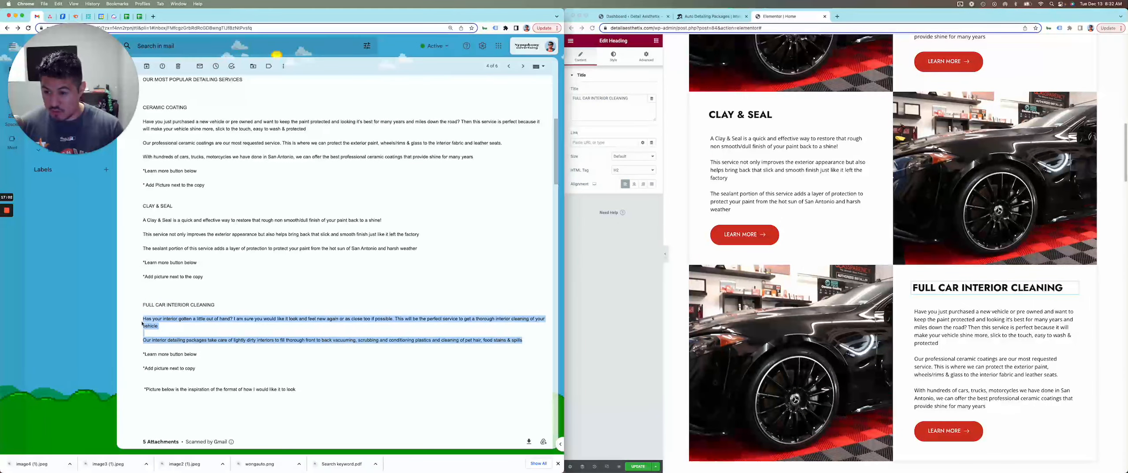
click(985, 379)
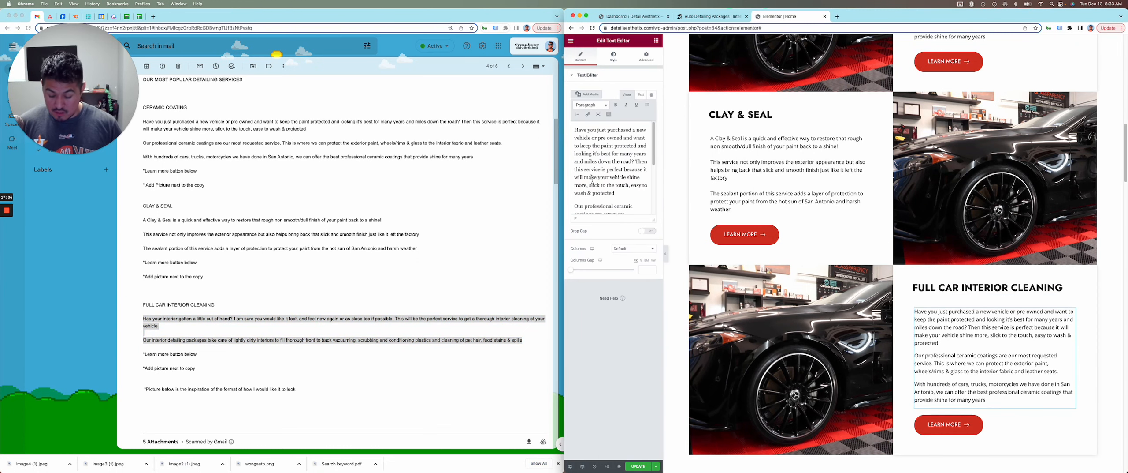
key(ctrl+a)
key(BackSpace)
key(super+v)
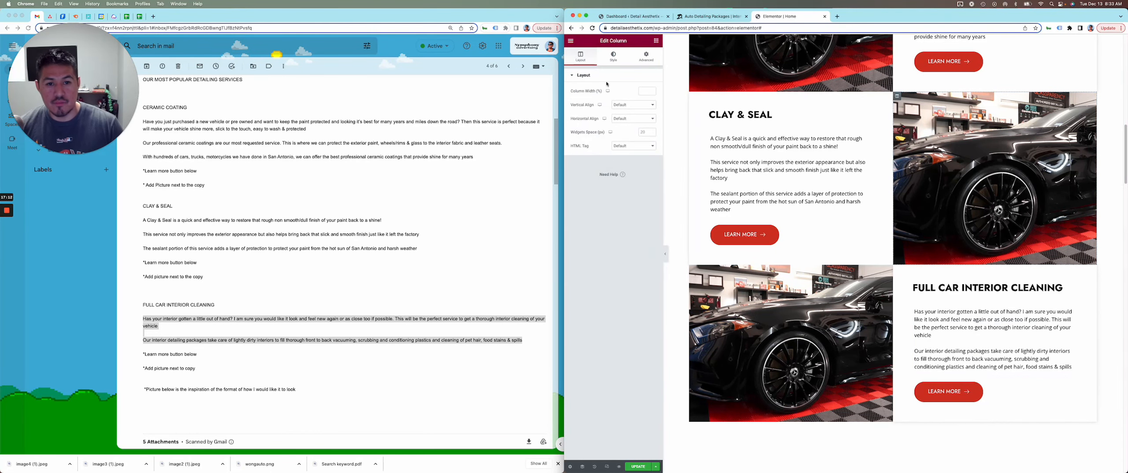
Start a file upload for the background image of the Clay & Seal photo column.
click(614, 56)
click(604, 164)
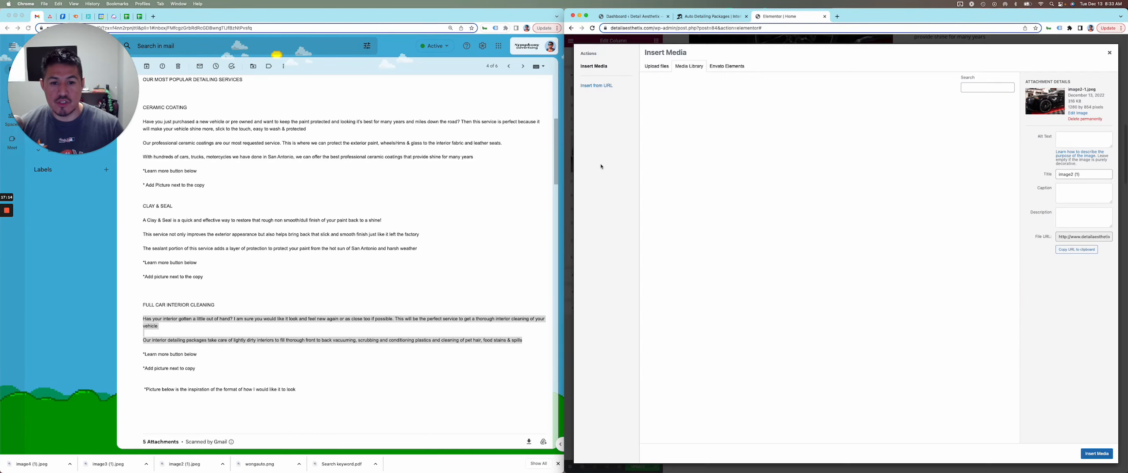
click(663, 65)
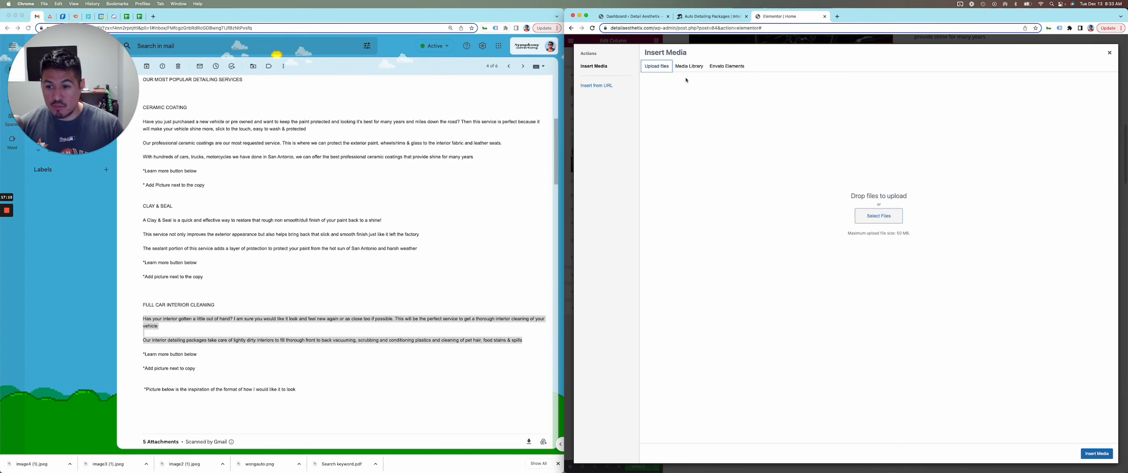
click(879, 220)
Preview image4 (1).jpeg, image3 (1).jpeg and image2 (1).jpeg in the Downloads folder to compare the client's photos.
click(726, 170)
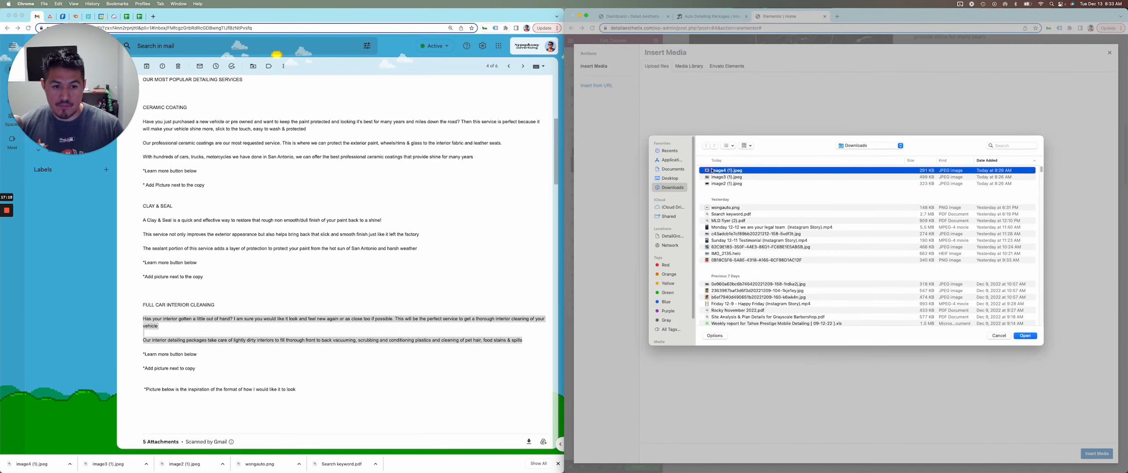
key(space)
key(Down)
key(Down)
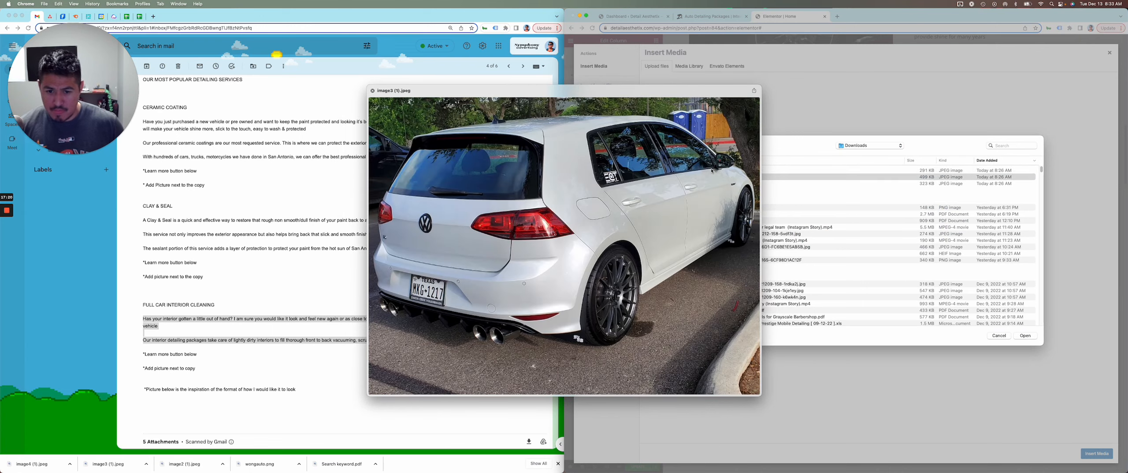
key(Up)
key(Up)
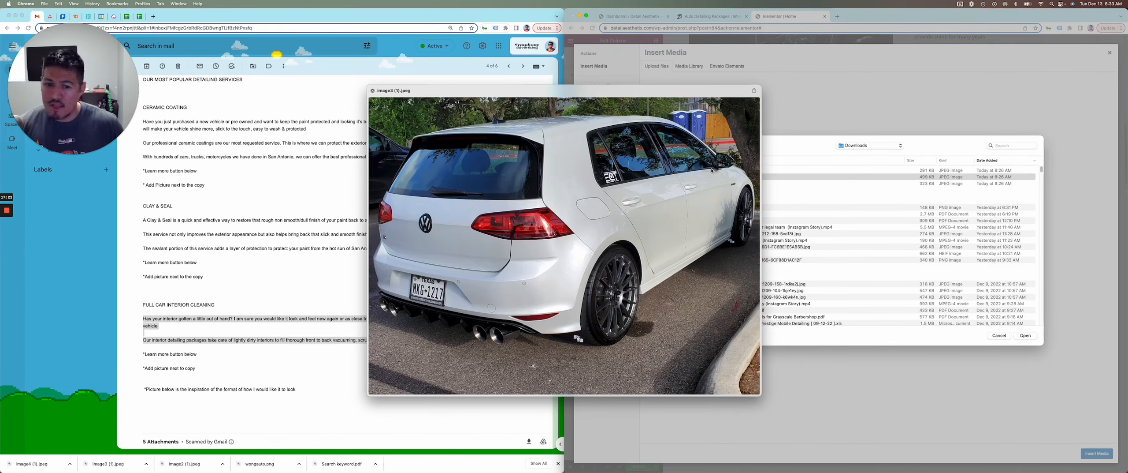
key(Down)
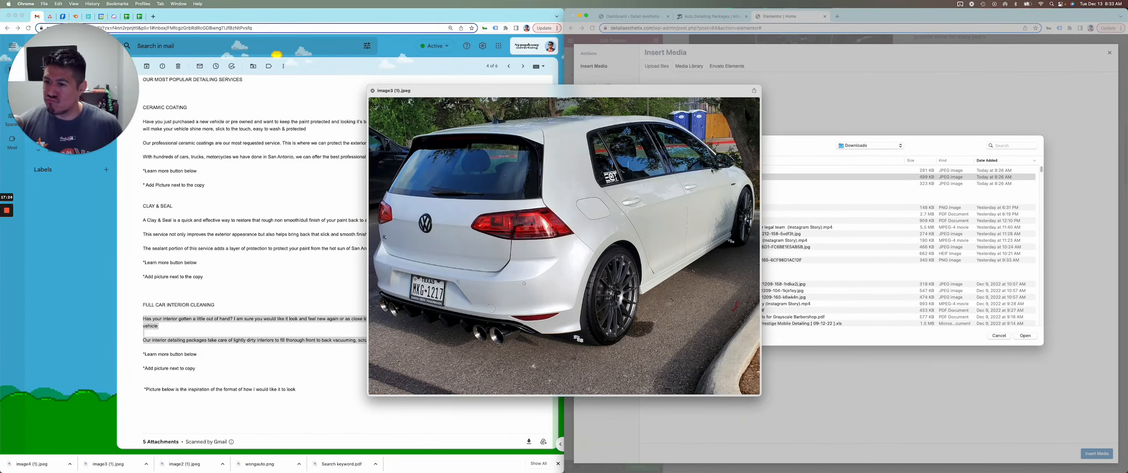
key(Down)
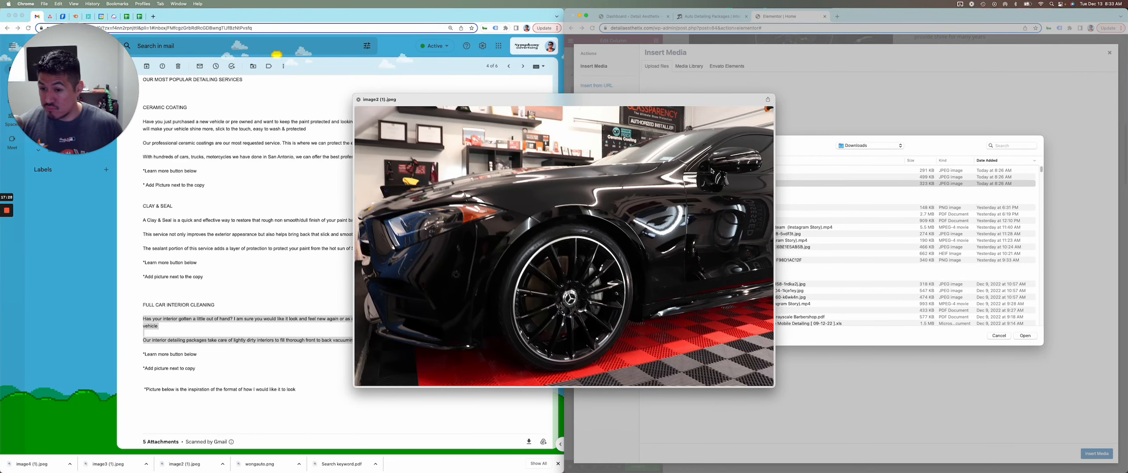
key(Up)
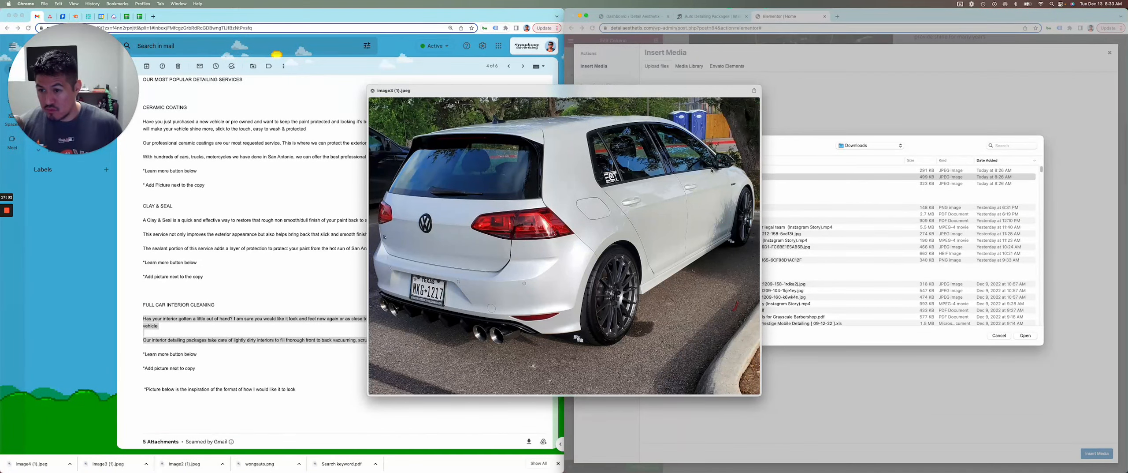
key(Up)
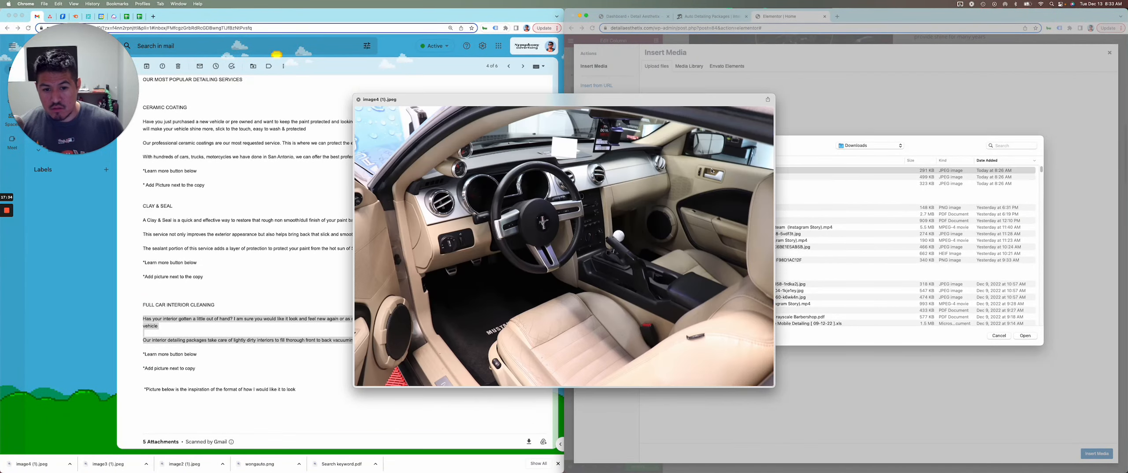
key(Down)
key(Down)
key(Up)
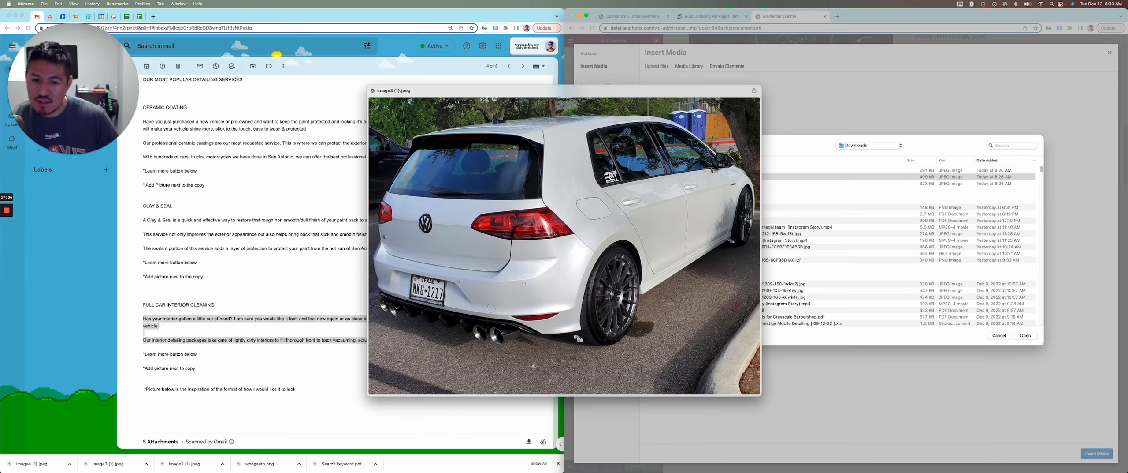
Upload image3 (1).jpeg and insert it as the Clay & Seal photo column's background image.
key(space)
key(Return)
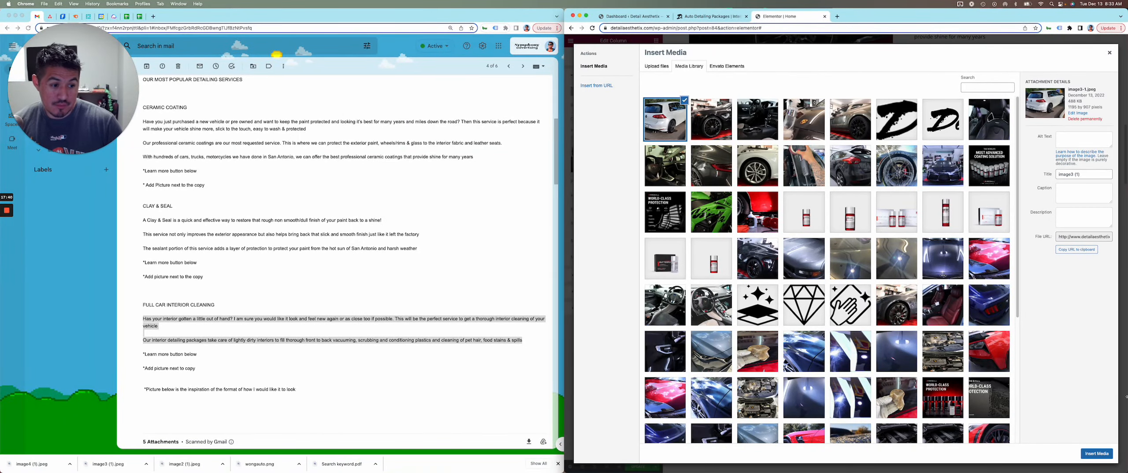
click(1097, 453)
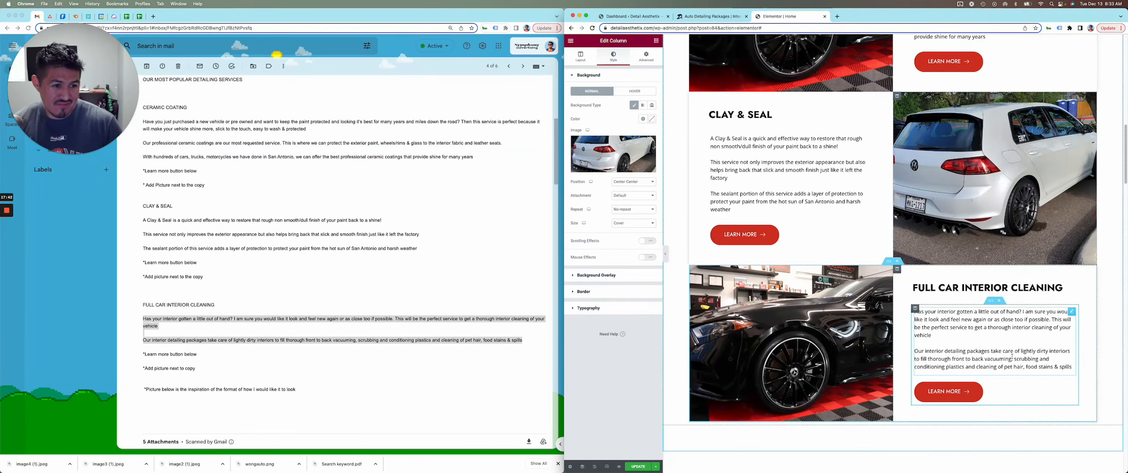
Change the Ceramic Coating photo column's background image to the uploaded white Volkswagen photo from the media library.
scroll(1012, 355, up, 5)
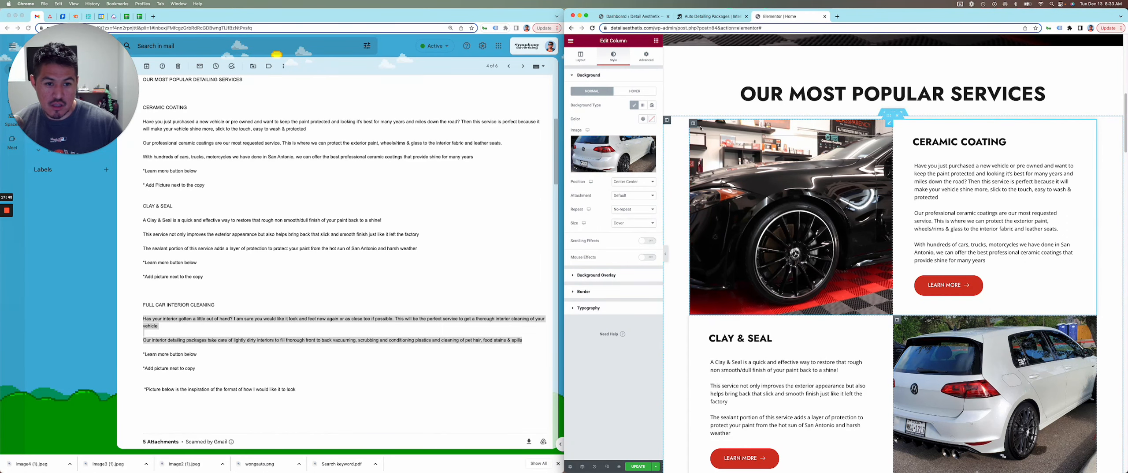
click(694, 123)
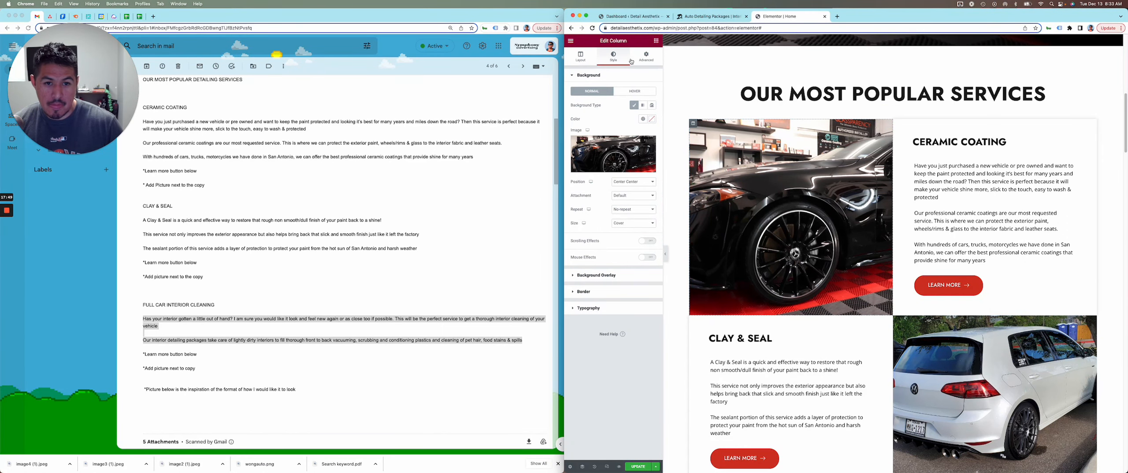
click(609, 170)
click(665, 120)
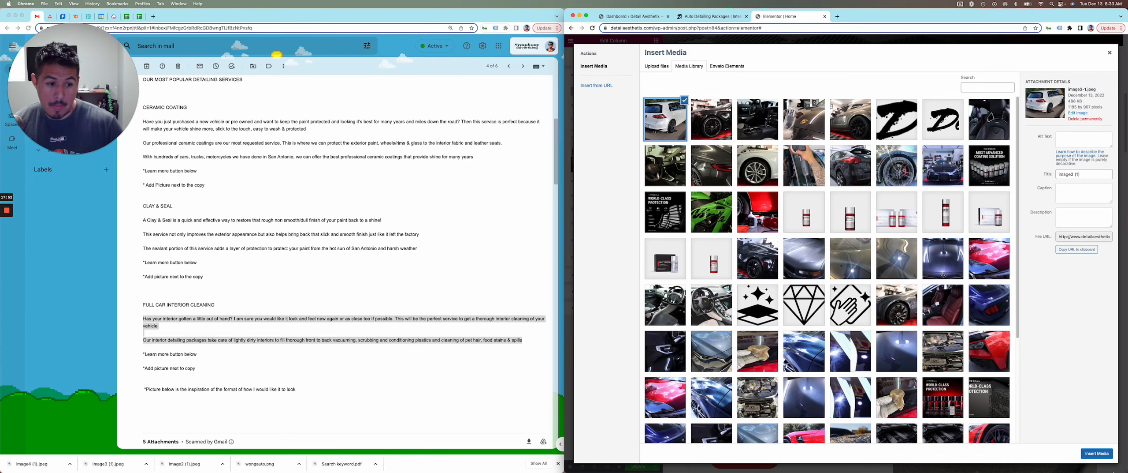
click(1097, 453)
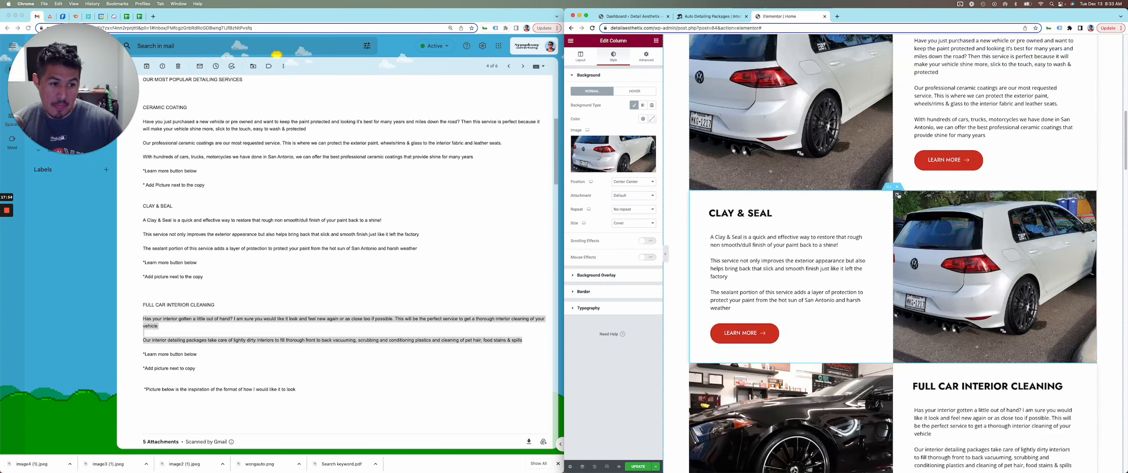
Set the Clay & Seal photo column's background image to the black Mercedes photo, image2-1.jpeg, from the media library.
click(599, 171)
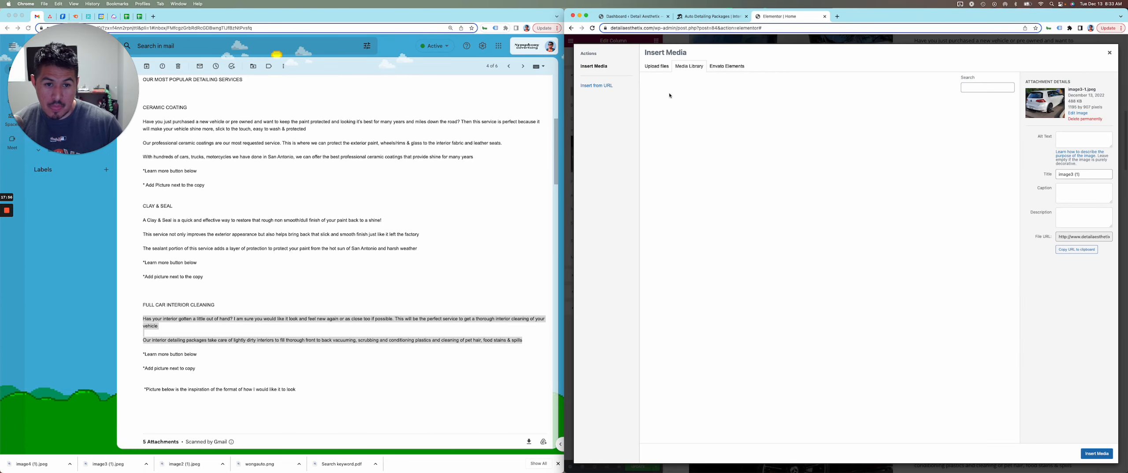
click(711, 120)
click(1097, 453)
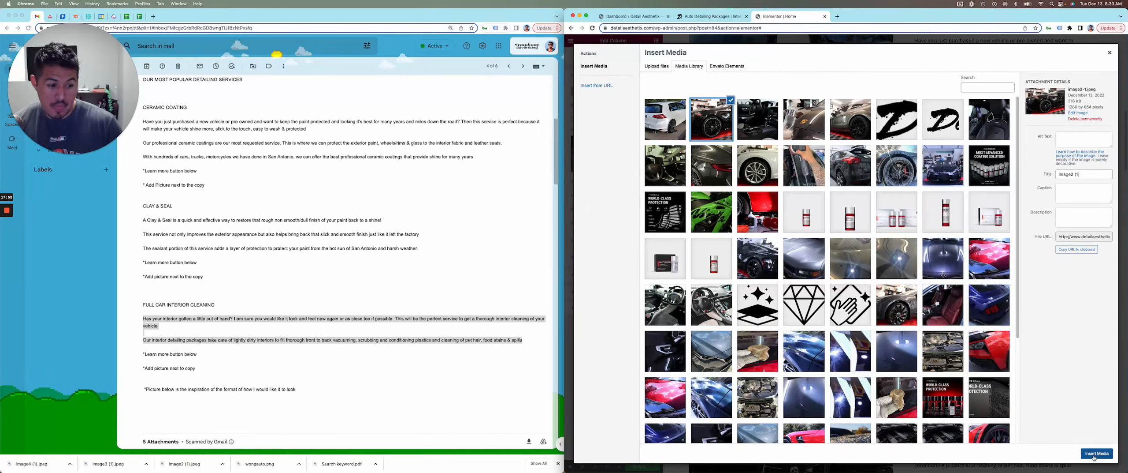
Start a file upload for the background image of the Full Car Interior Cleaning photo column.
scroll(843, 196, down, 4)
scroll(844, 196, down, 2)
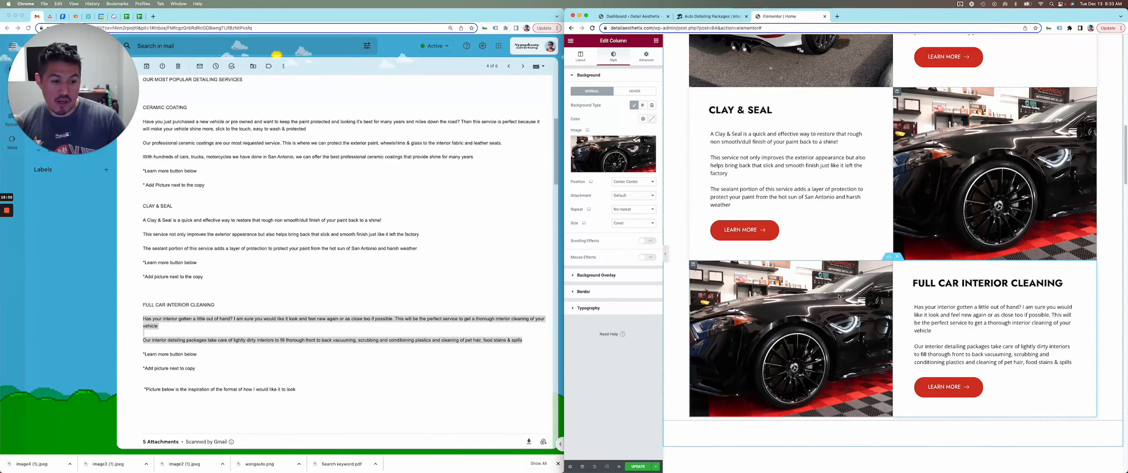
scroll(782, 358, down, 2)
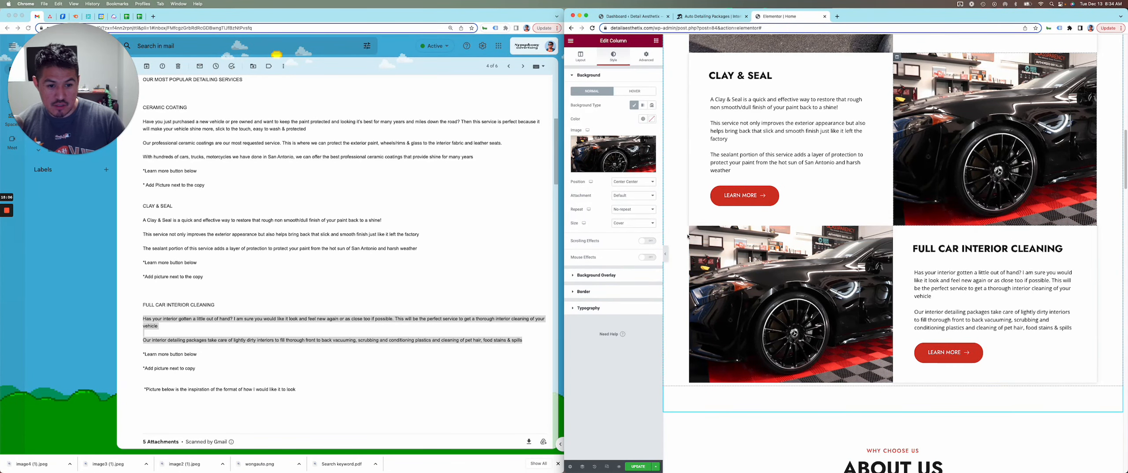
click(726, 240)
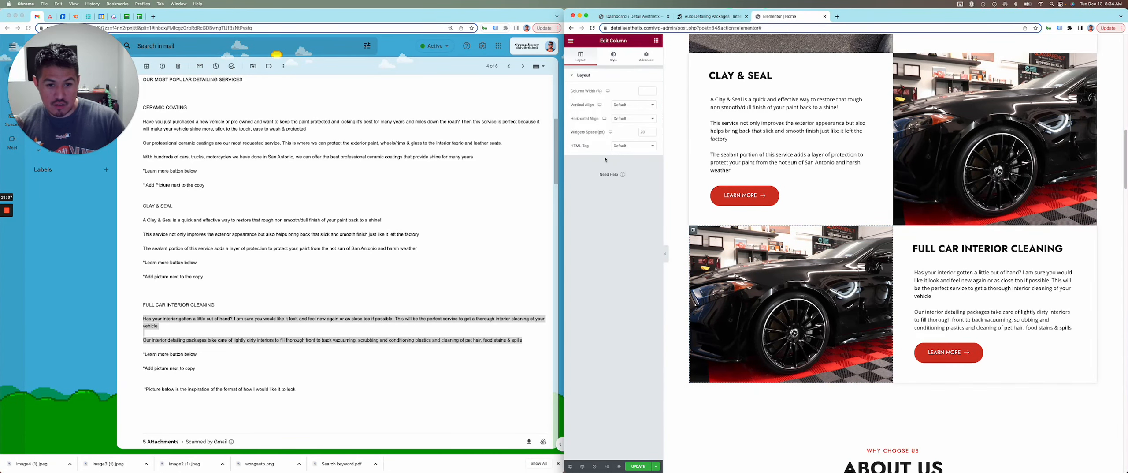
click(613, 57)
click(591, 173)
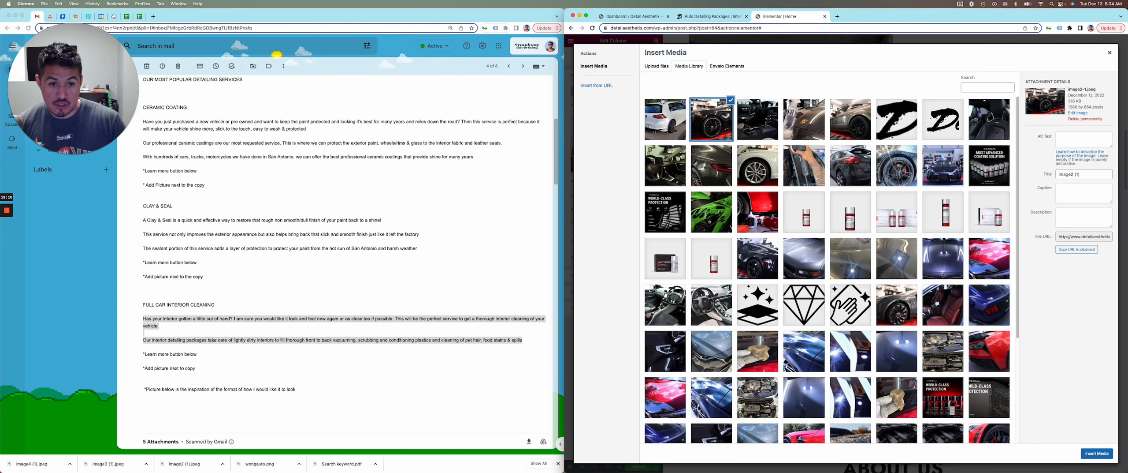
click(644, 68)
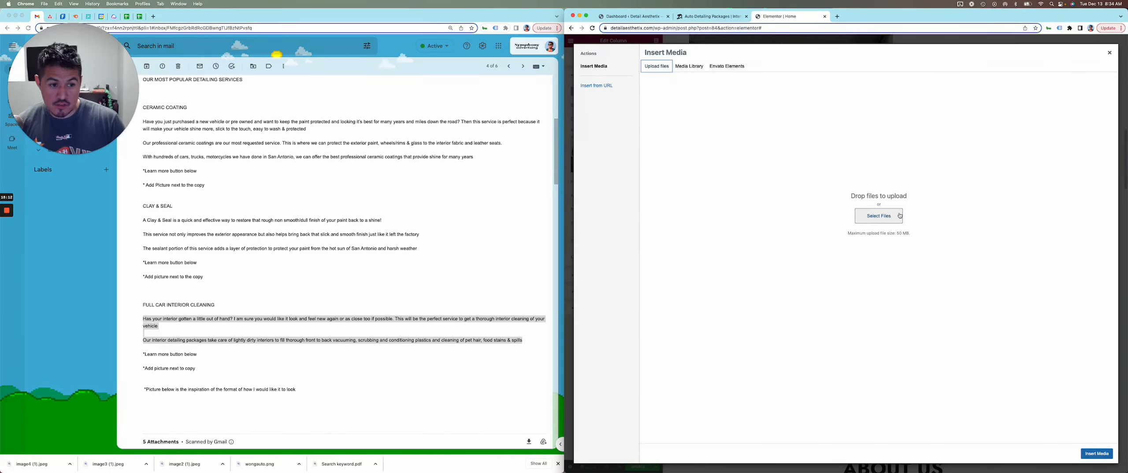
click(878, 215)
Upload image4 (1).jpeg from Downloads and insert it as the Full Car Interior Cleaning photo column's background image.
click(711, 185)
key(space)
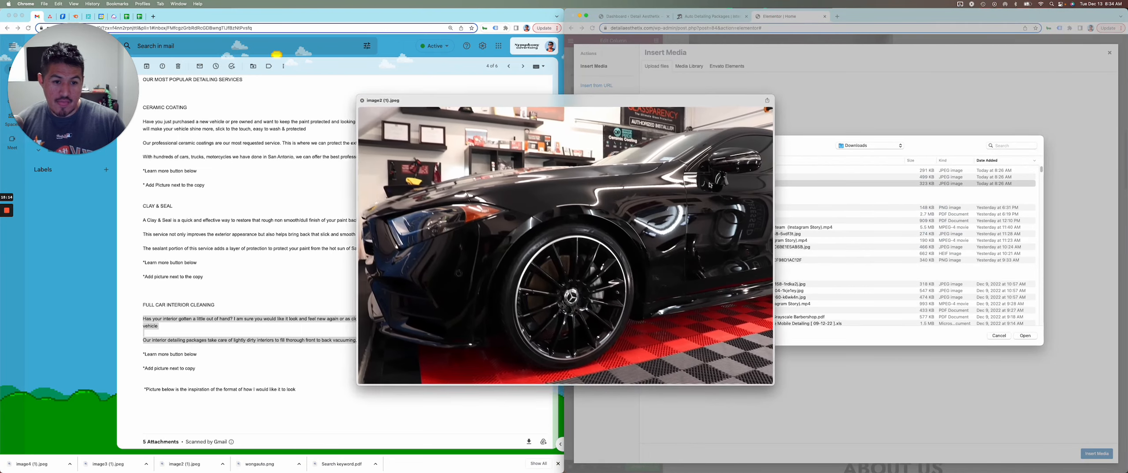
key(Up)
key(Up)
key(space)
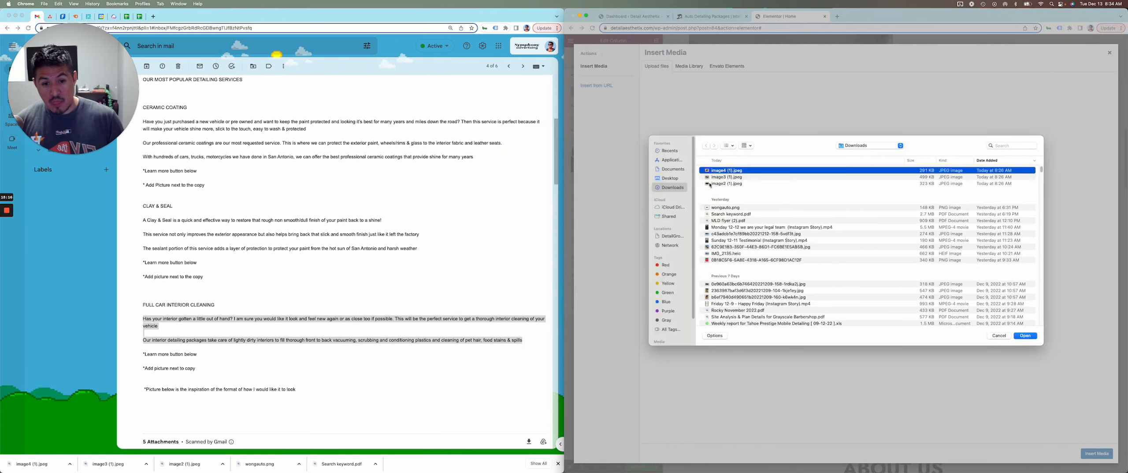
key(Return)
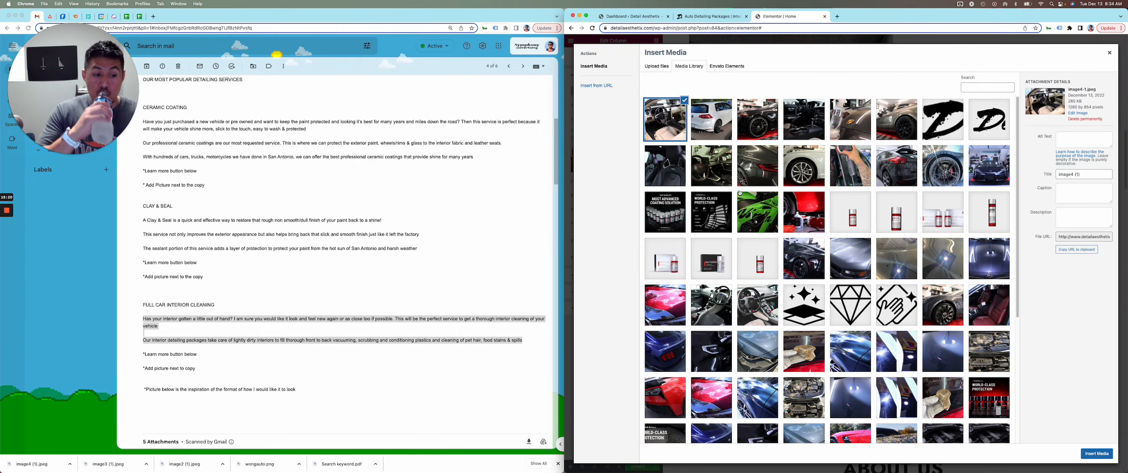
click(1097, 453)
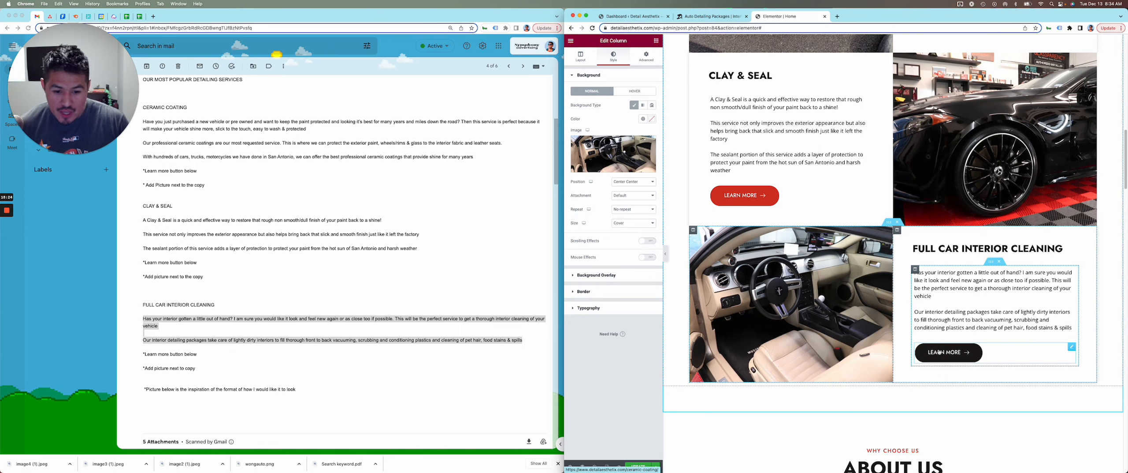
Copy the Interior Detailing page's link address from the Vehicle Services navigation on the open Auto Detailing Packages page.
click(710, 17)
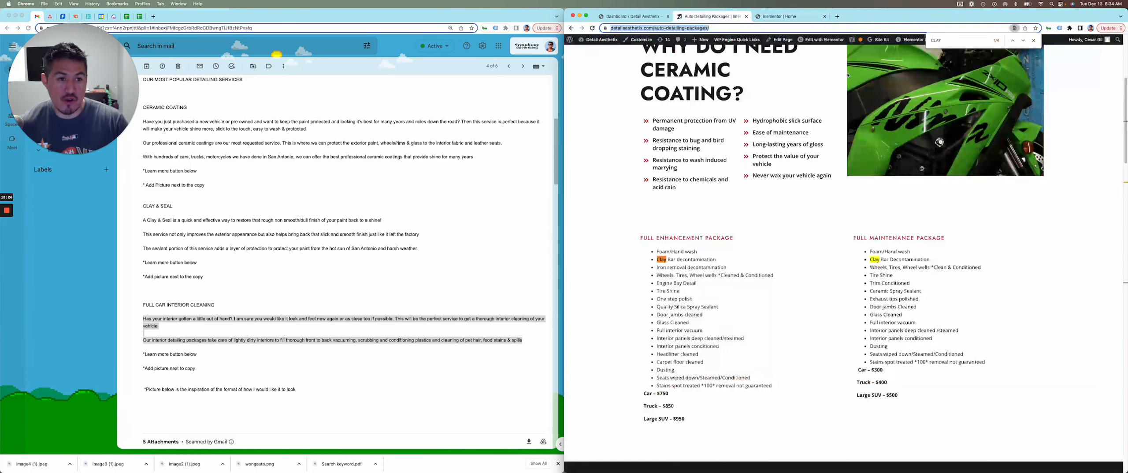
mouse_move(930, 73)
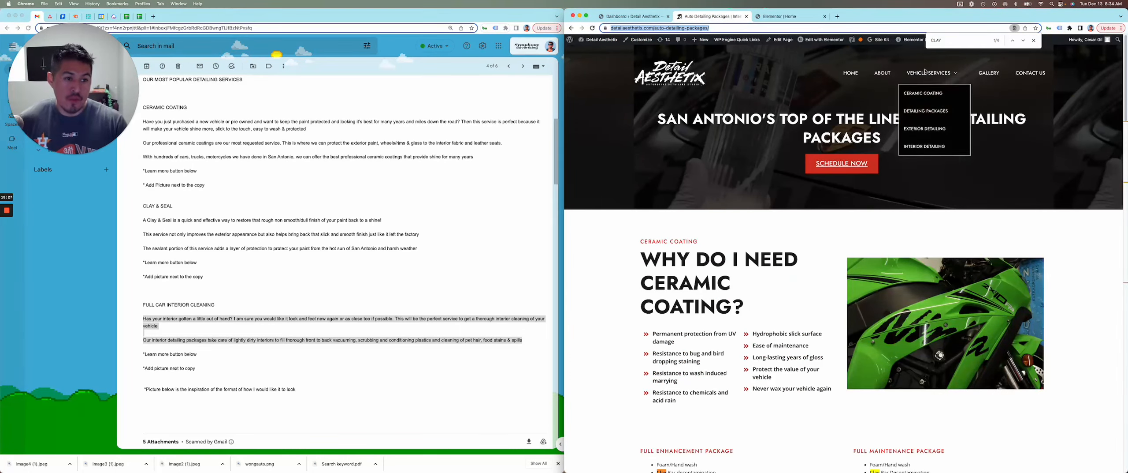
right_click(915, 148)
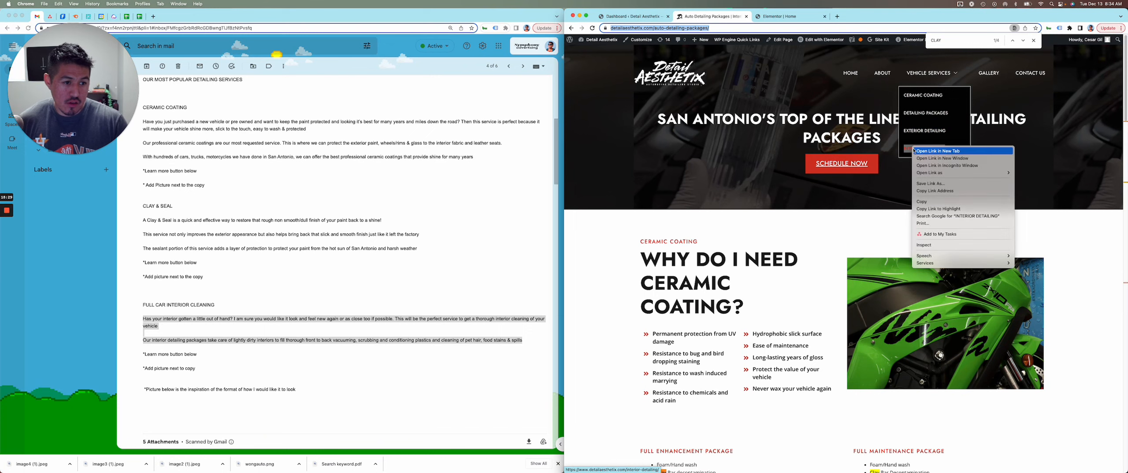
click(935, 190)
Set the Full Car Interior Cleaning Learn More button's link to the copied interior-detailing page URL in the Elementor home page.
click(780, 16)
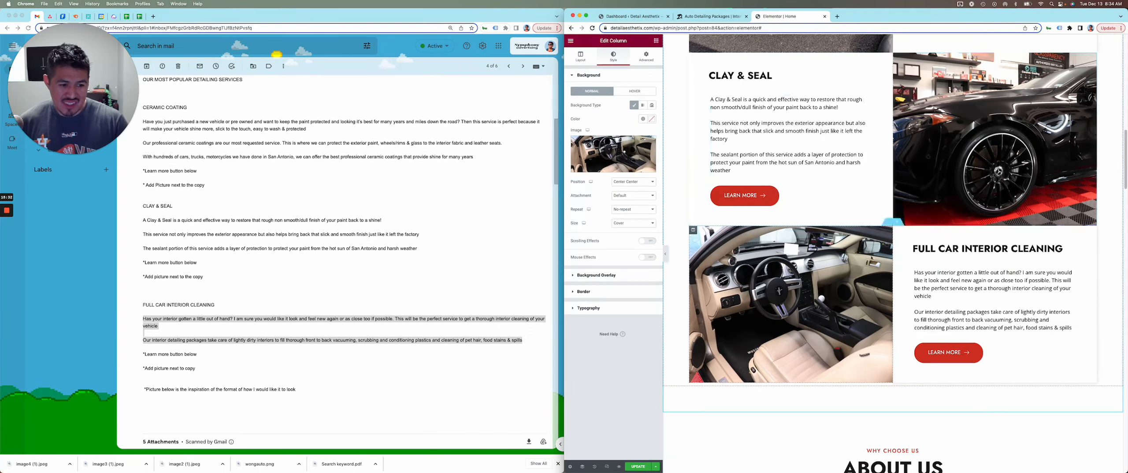
click(948, 352)
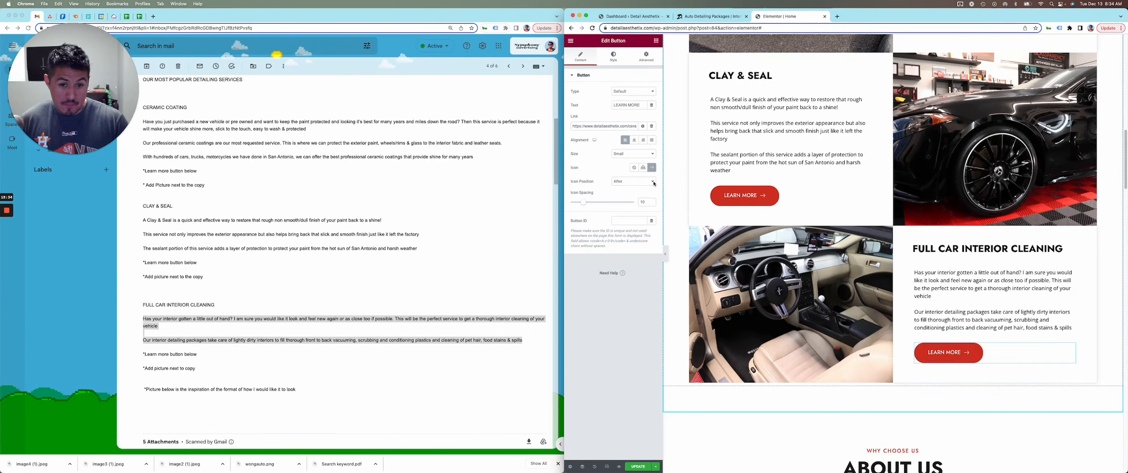
triple_click(604, 125)
key(super+v)
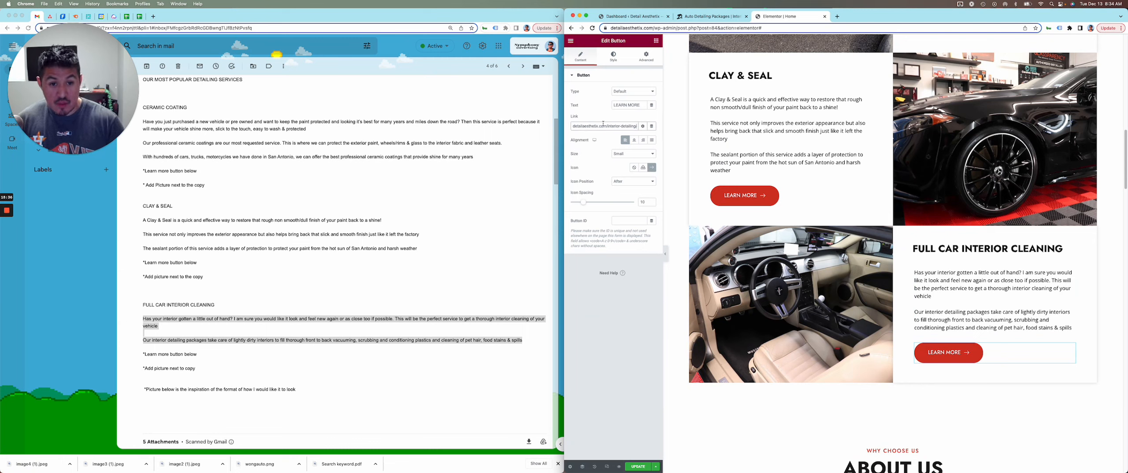
drag(597, 126, 638, 127)
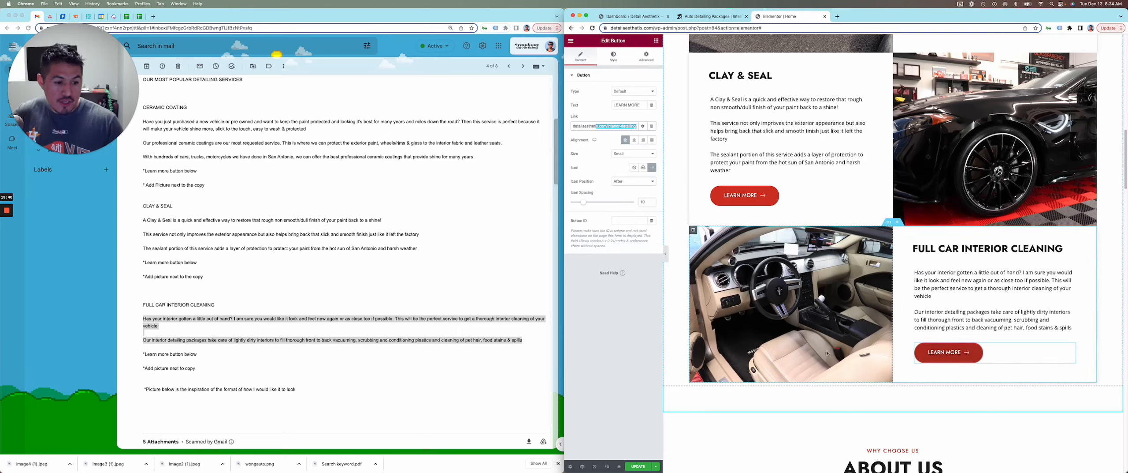
Open the client's layout inspiration picture, attached below the Full Car Interior Cleaning copy in the email.
scroll(919, 336, down, 2)
scroll(228, 225, down, 5)
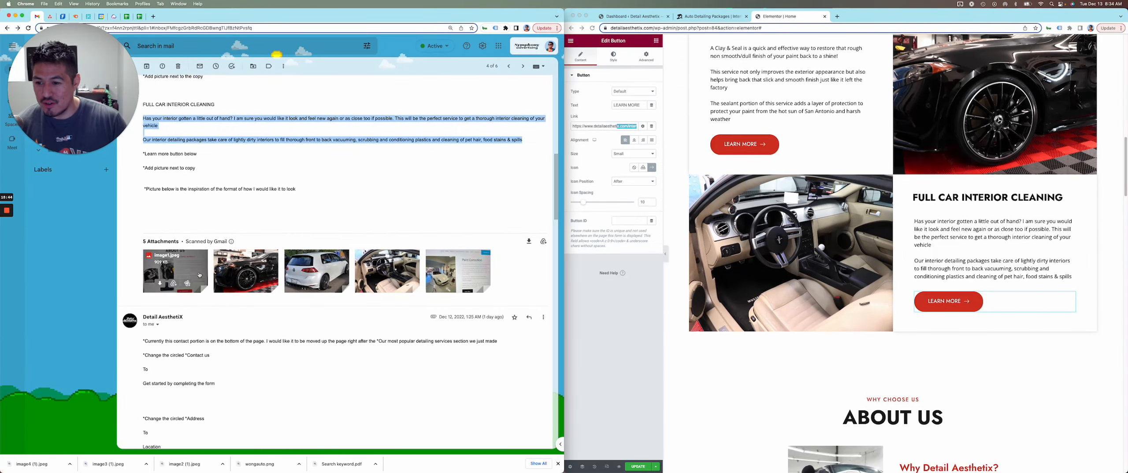
click(435, 265)
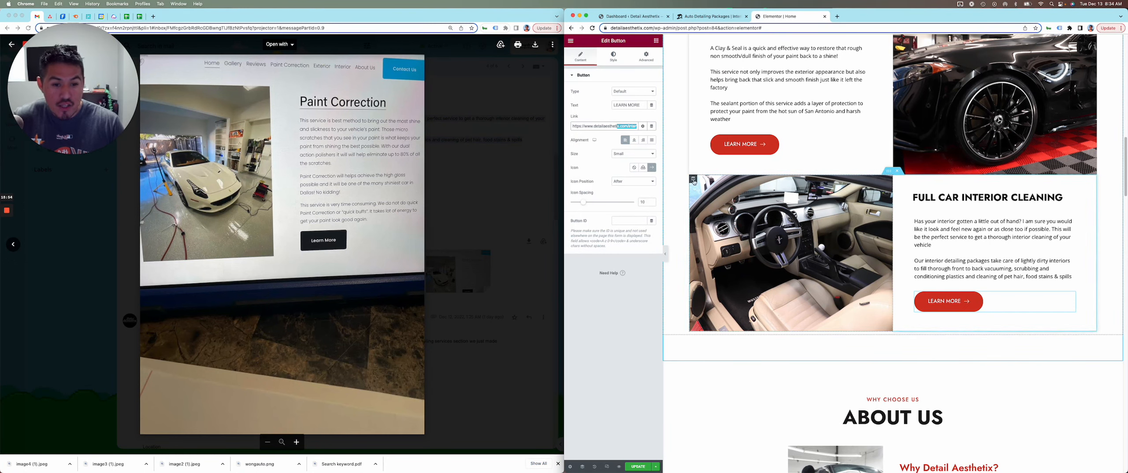
Try the Custom and Contain background sizes on the Full Car Interior Cleaning photo column, and return it to Cover.
click(739, 193)
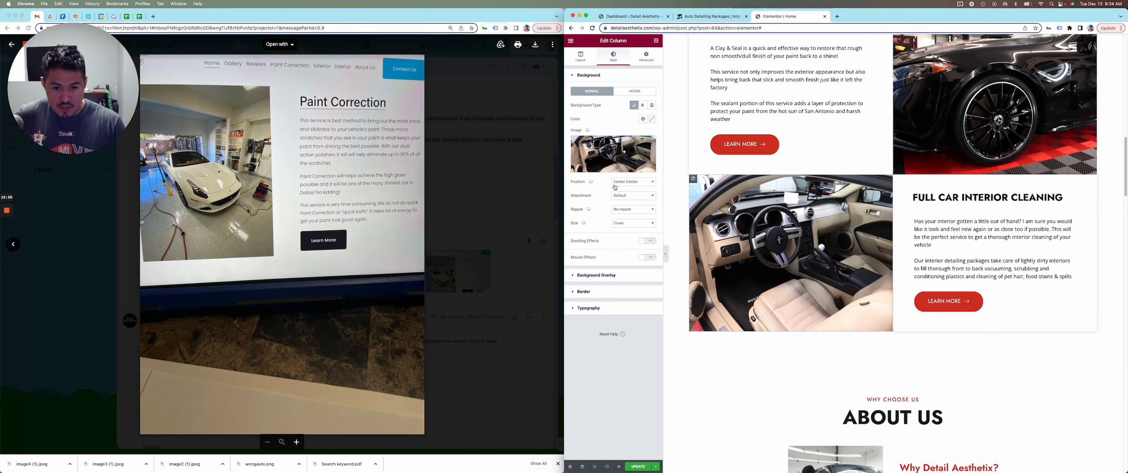
click(629, 223)
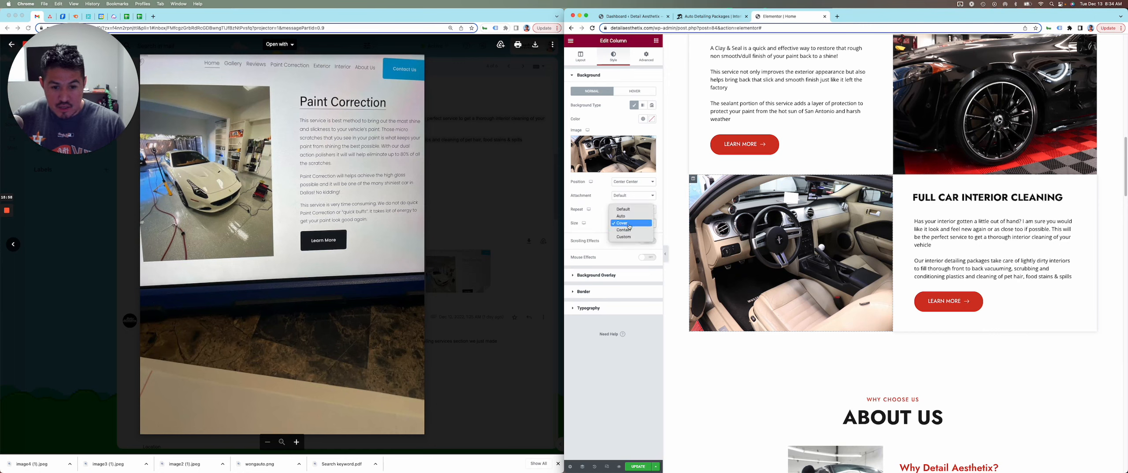
click(624, 237)
click(627, 223)
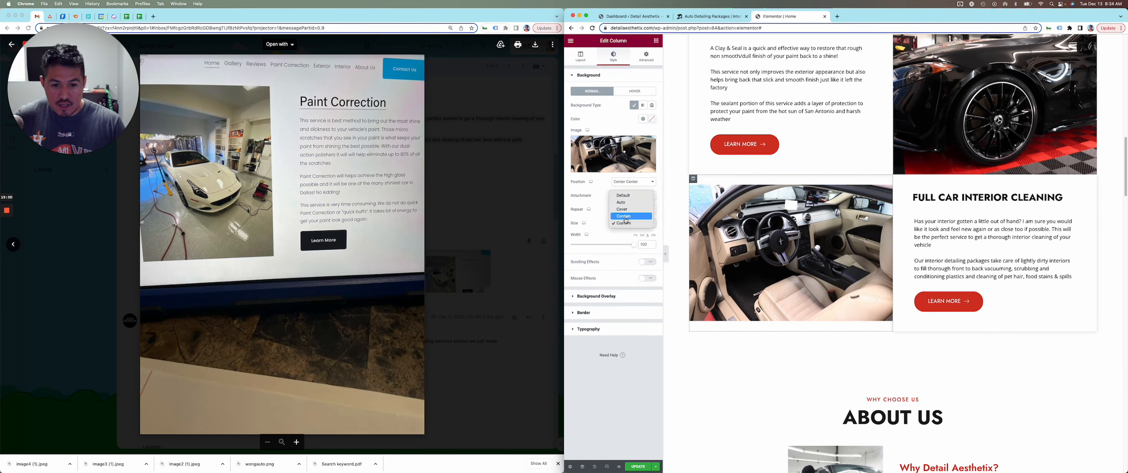
click(627, 216)
click(623, 223)
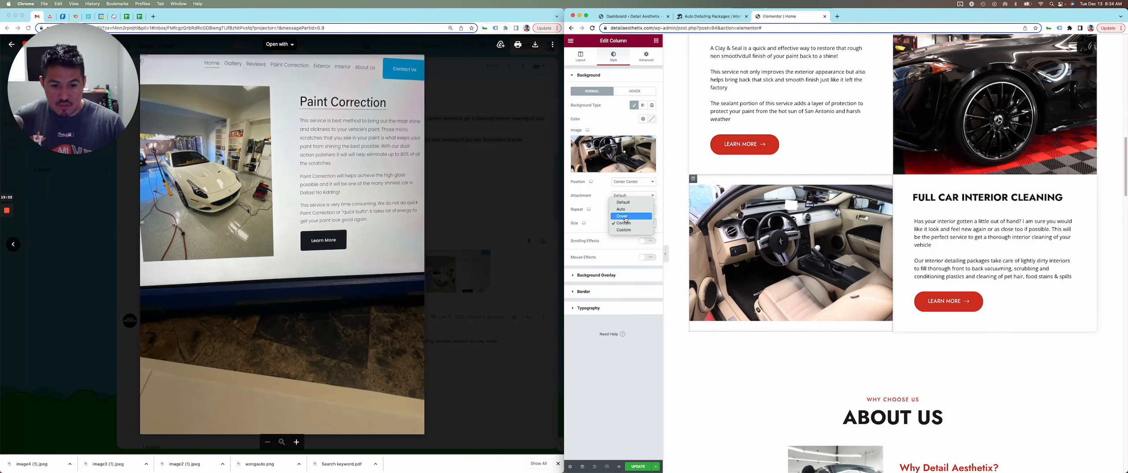
click(626, 217)
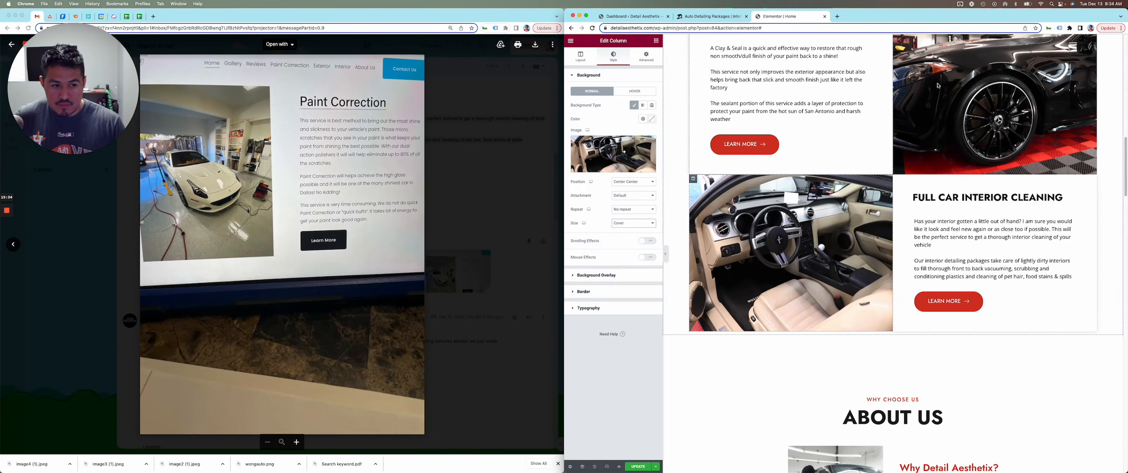
Review the three service rows and the Clay & Seal photo column's background settings against the inspiration picture.
scroll(895, 57, up, 2)
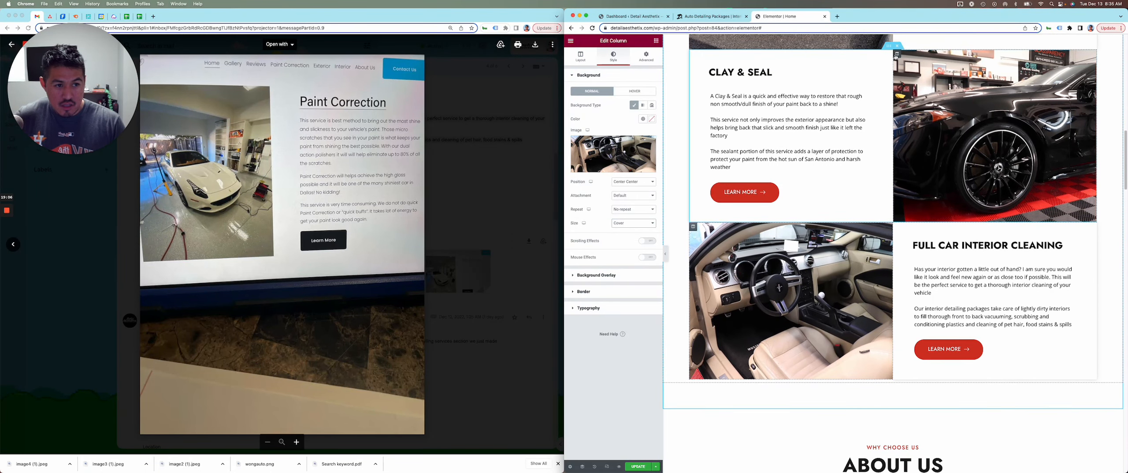
click(896, 54)
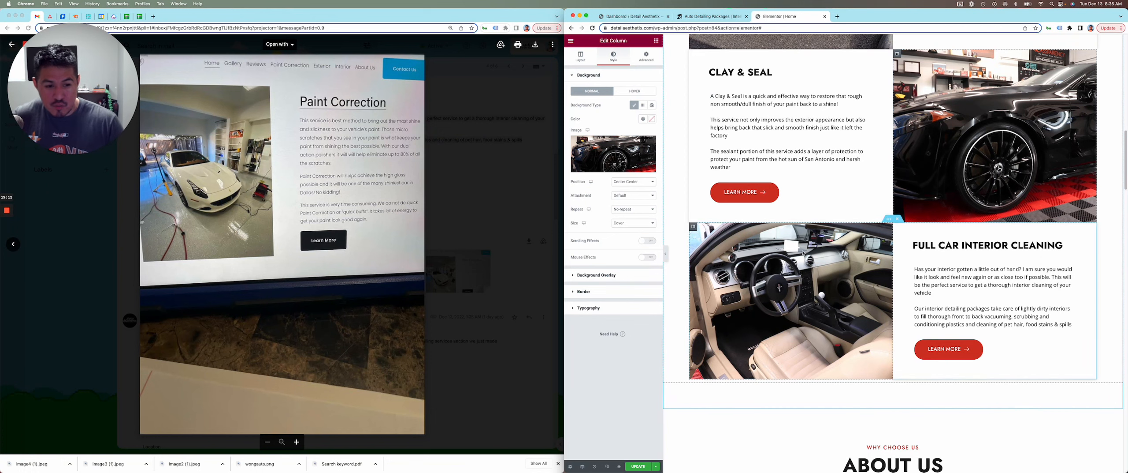
scroll(837, 264, up, 5)
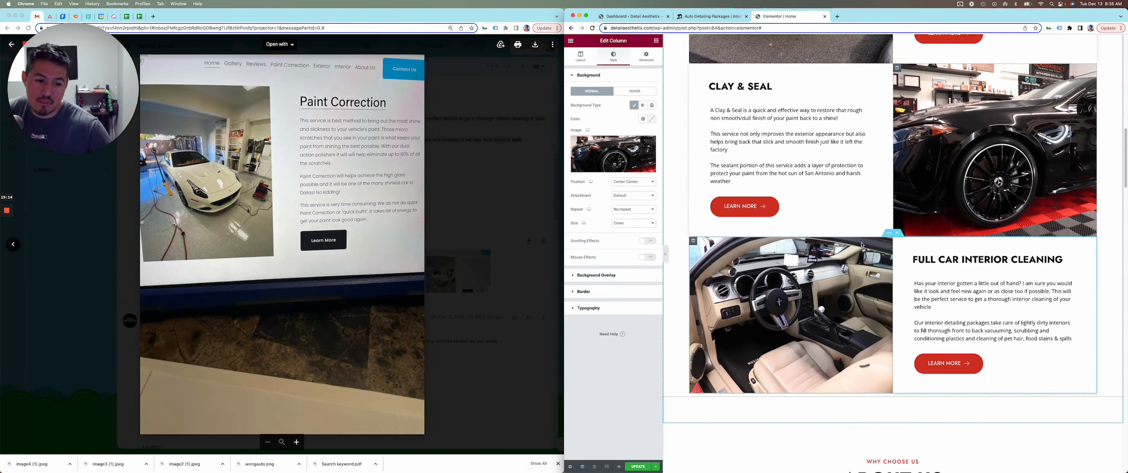
scroll(864, 238, down, 8)
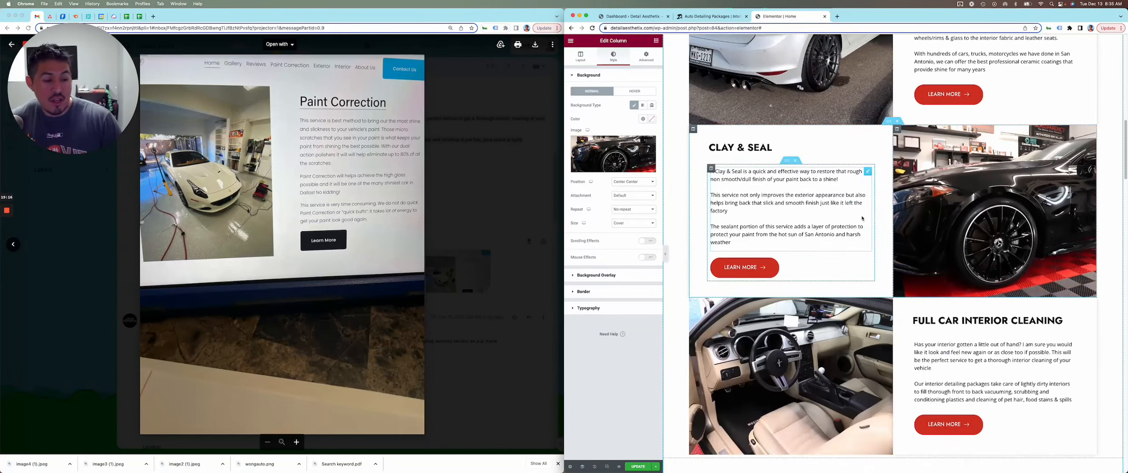
scroll(859, 220, down, 7)
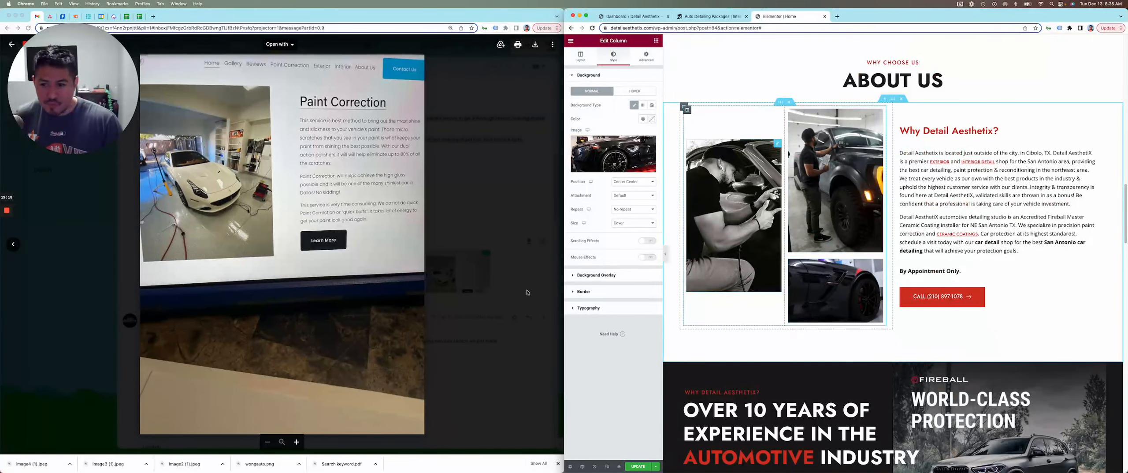
Close the inspiration picture, read the email's contact section change requests, and open the attached marked-up photo of that section.
click(461, 156)
click(460, 157)
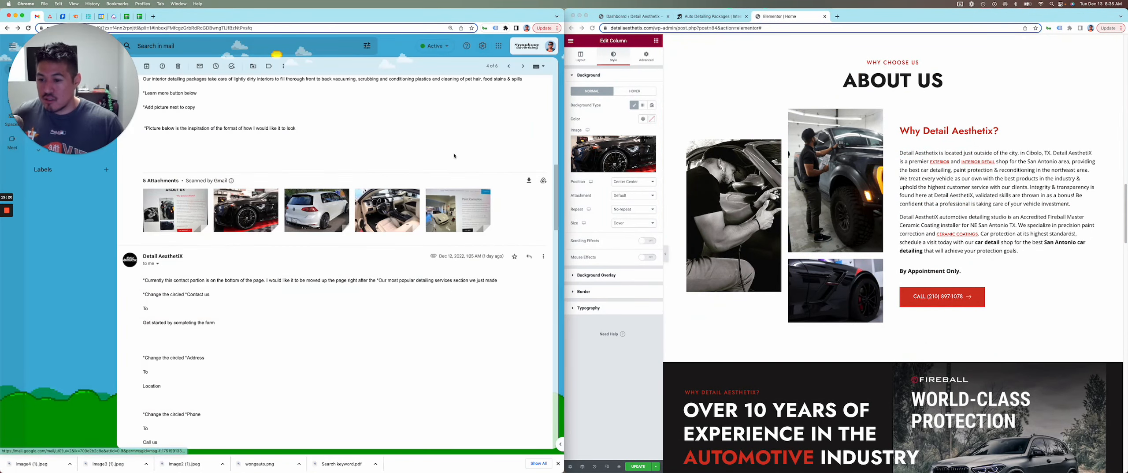
scroll(250, 159, up, 5)
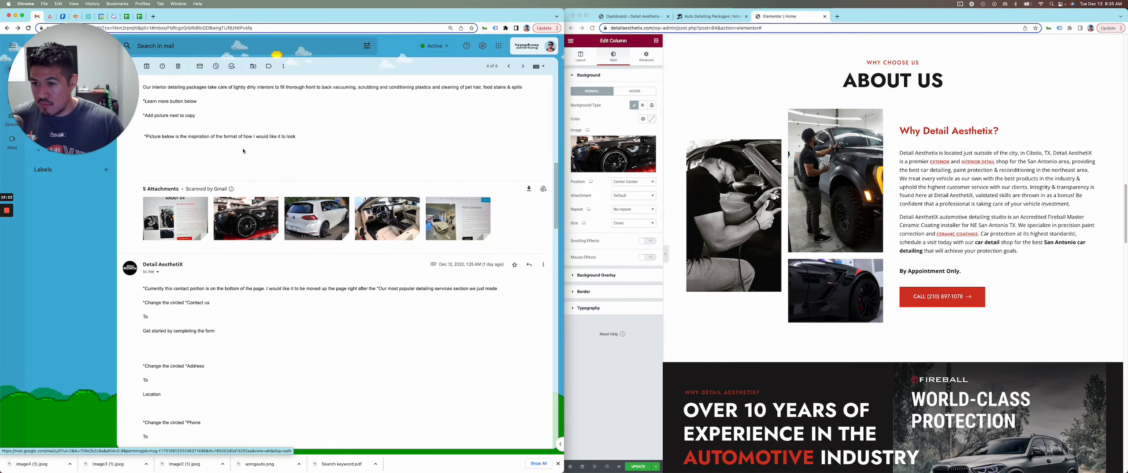
scroll(251, 158, up, 8)
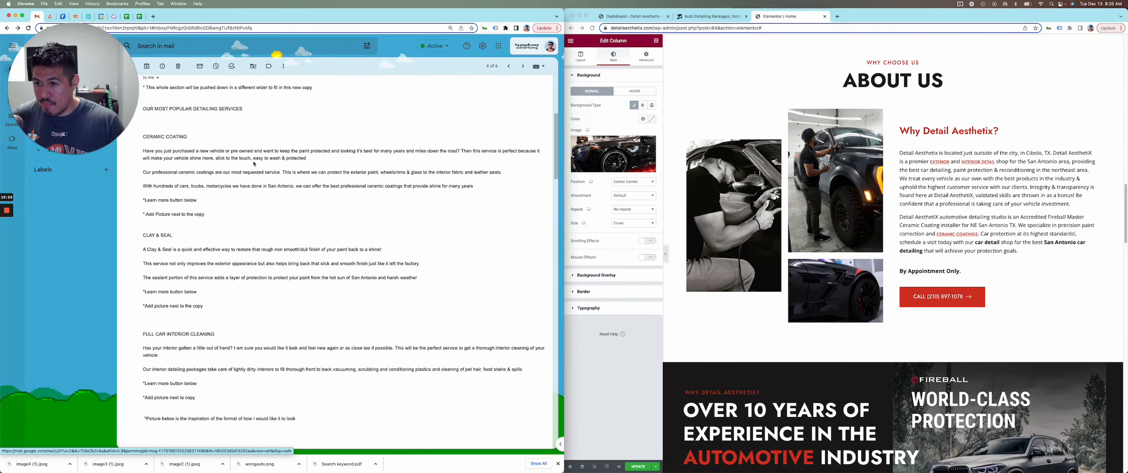
scroll(198, 132, up, 1)
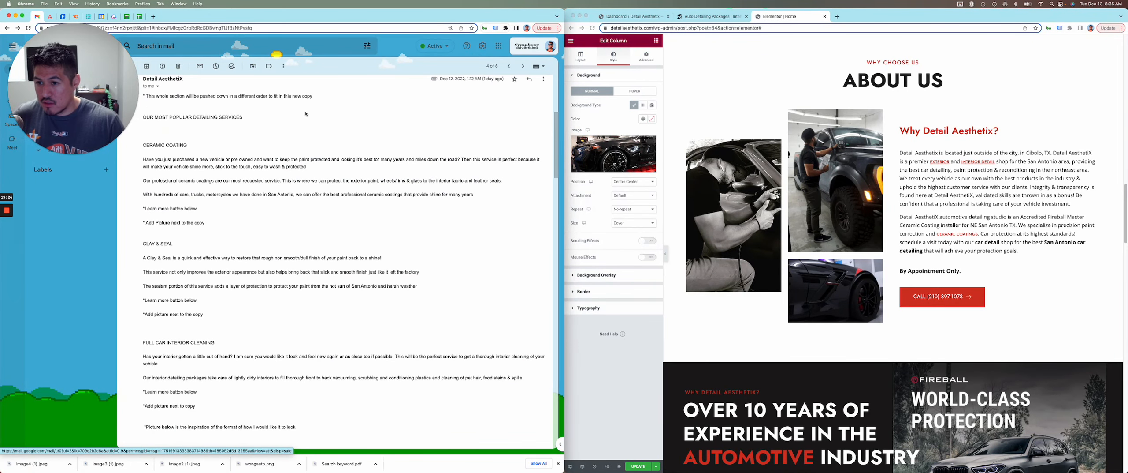
scroll(305, 117, down, 13)
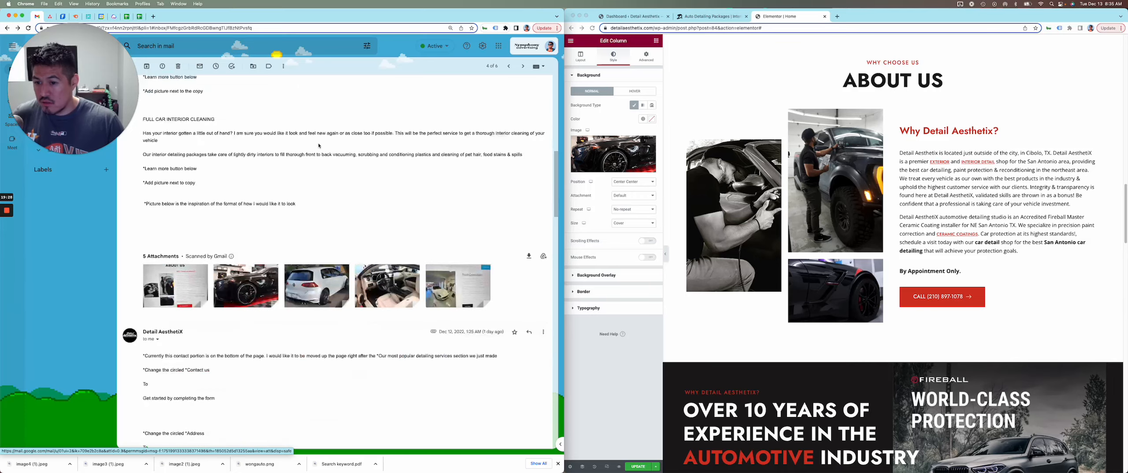
scroll(316, 145, down, 6)
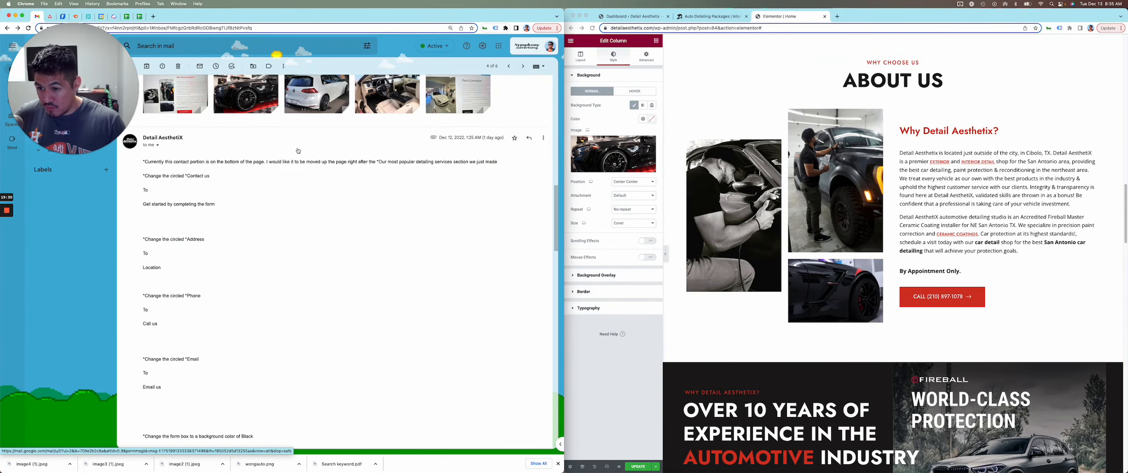
scroll(204, 169, down, 14)
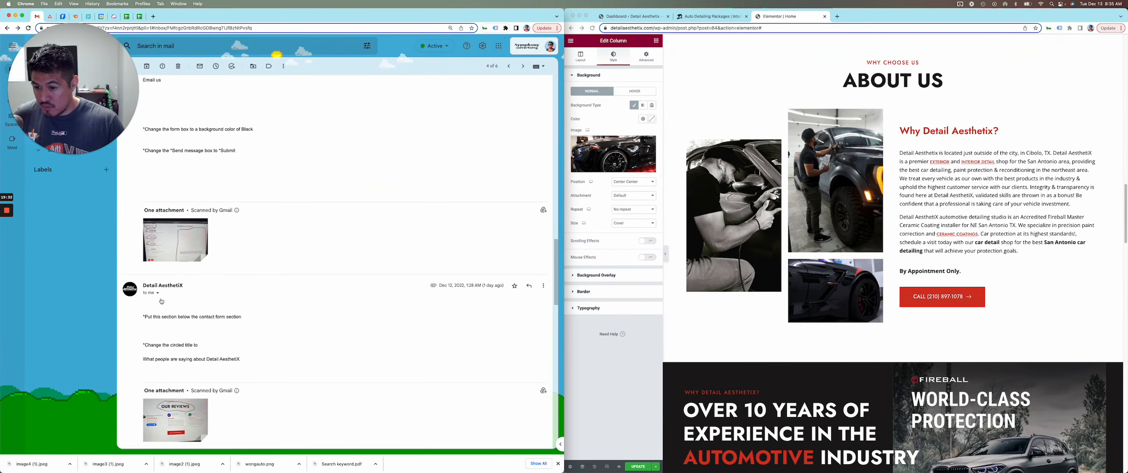
click(191, 238)
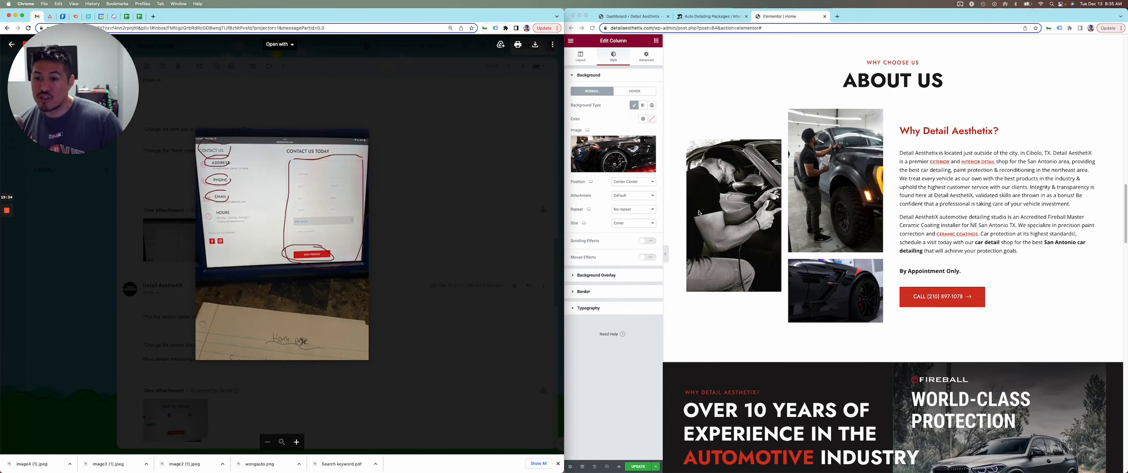
Publish the home page update and locate the existing contact section with the Send Message form near the page's end.
click(637, 466)
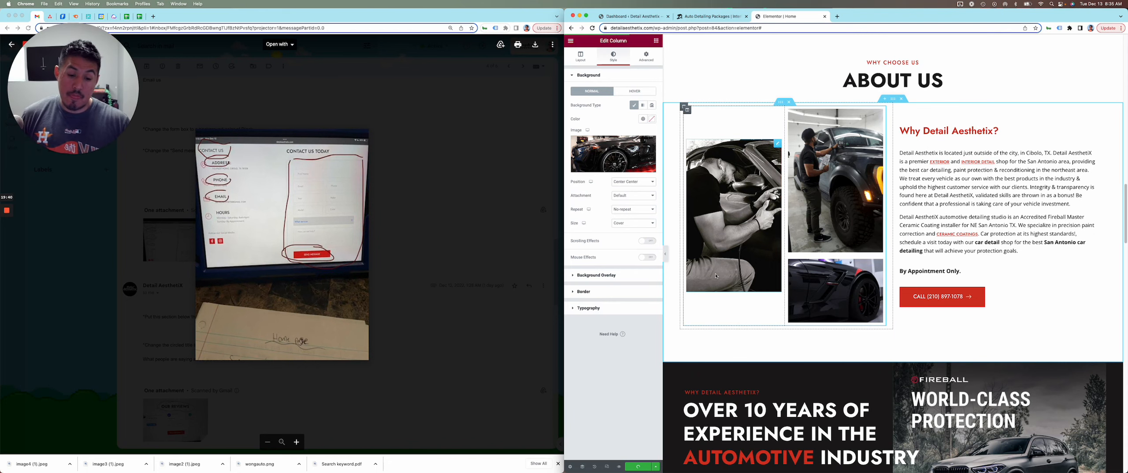
scroll(747, 271, down, 5)
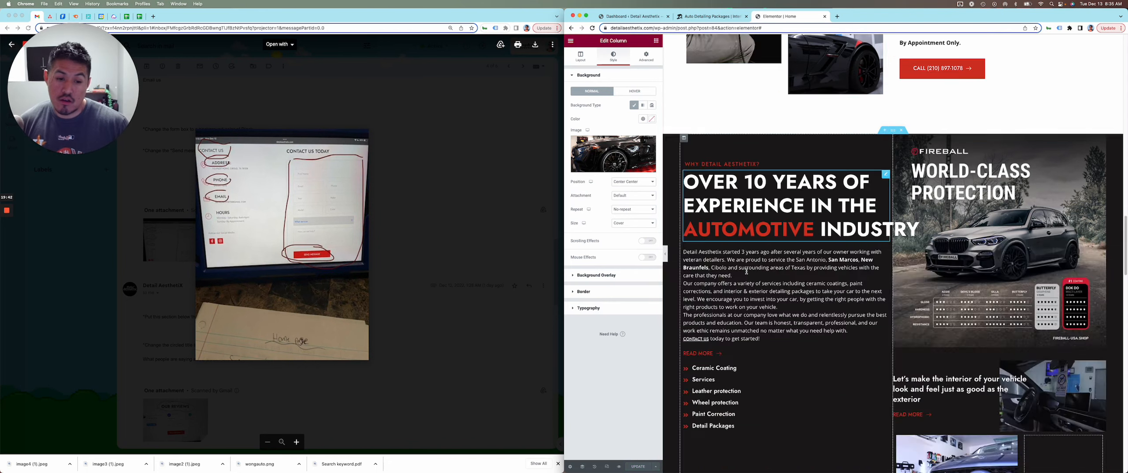
scroll(747, 271, down, 10)
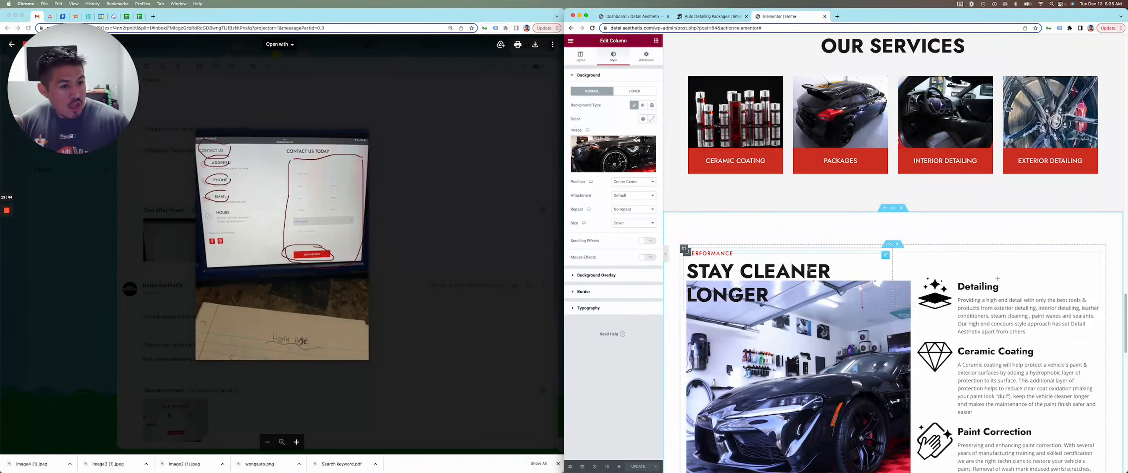
scroll(790, 254, down, 15)
scroll(789, 260, down, 5)
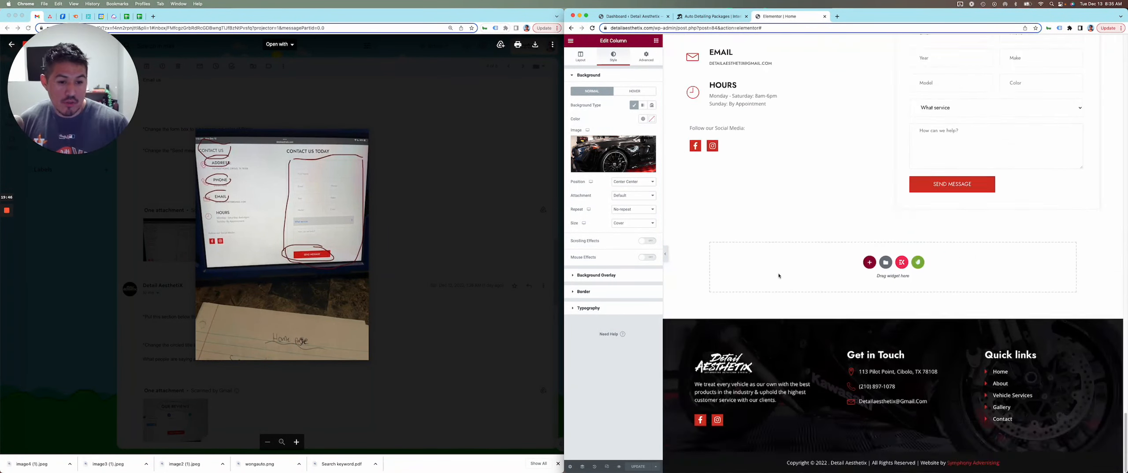
Close the marked-up contact photo and reread the email's instructions for moving and rewording the contact section.
scroll(780, 269, up, 7)
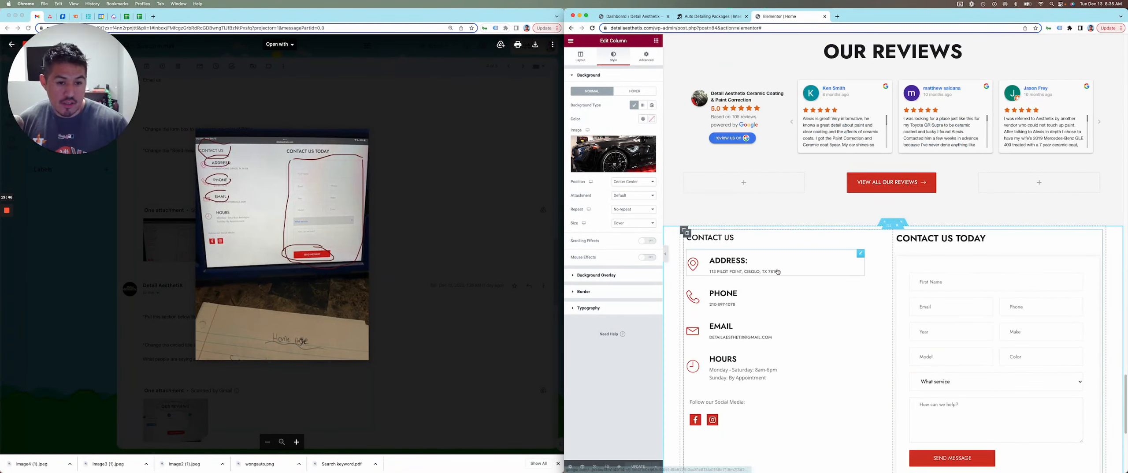
click(421, 236)
scroll(352, 194, up, 2)
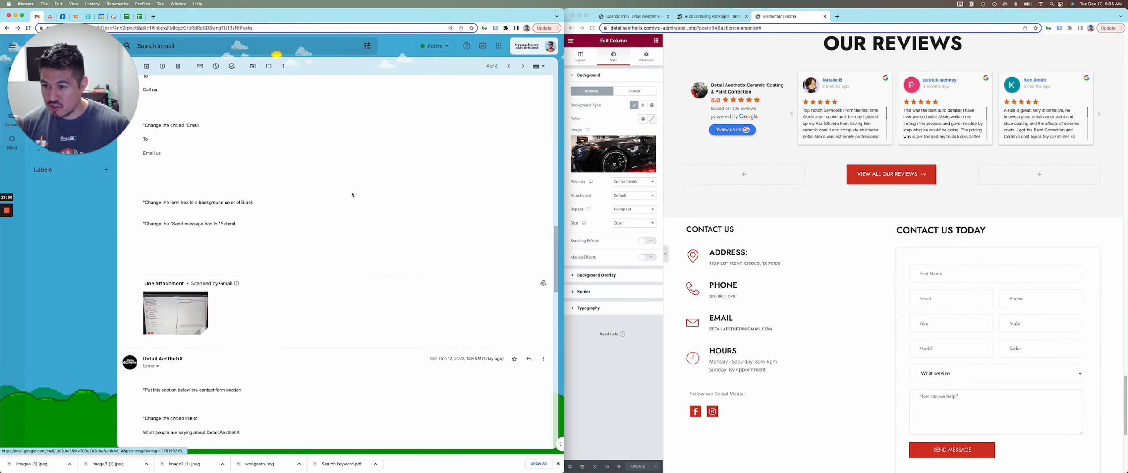
scroll(352, 195, up, 7)
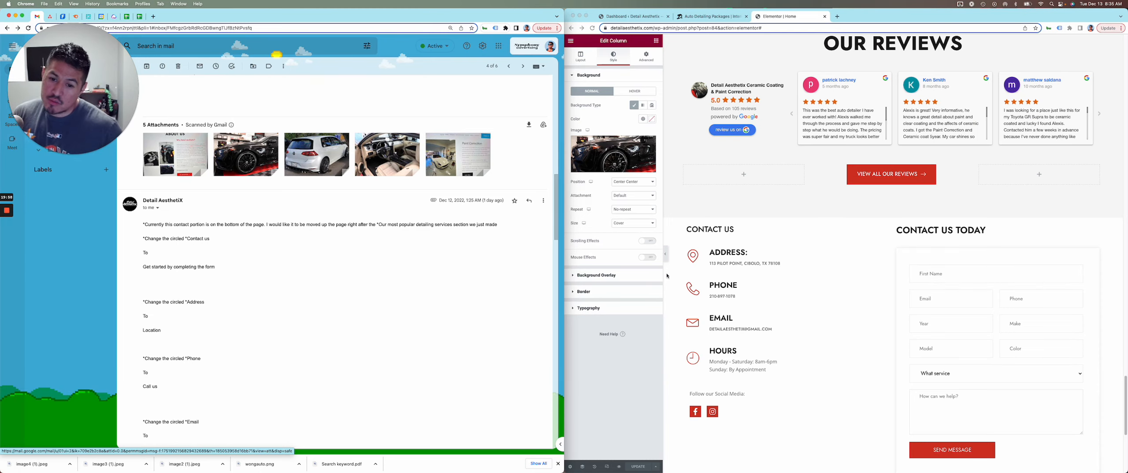
Examine the home page's section order to compare the contact section's current position with the spot after the popular services section.
scroll(858, 244, up, 20)
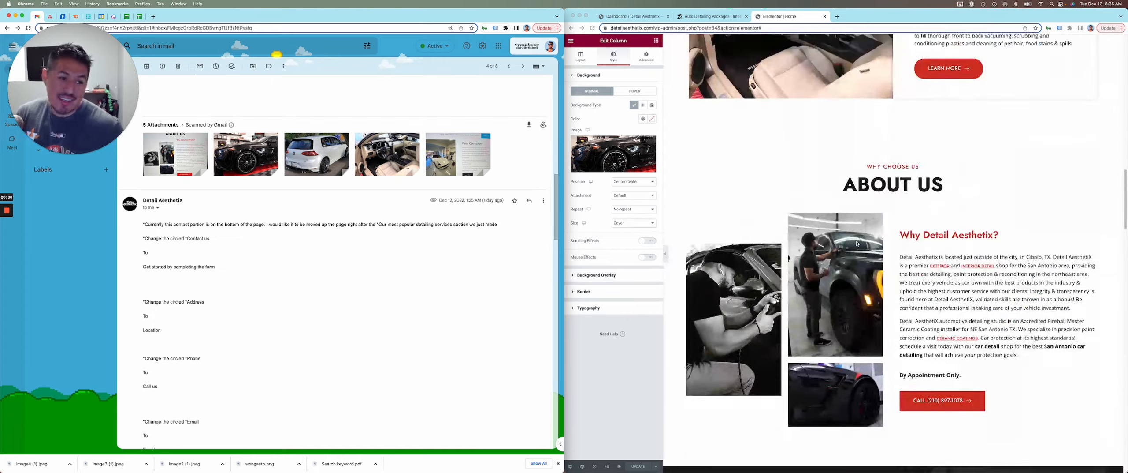
scroll(858, 243, up, 10)
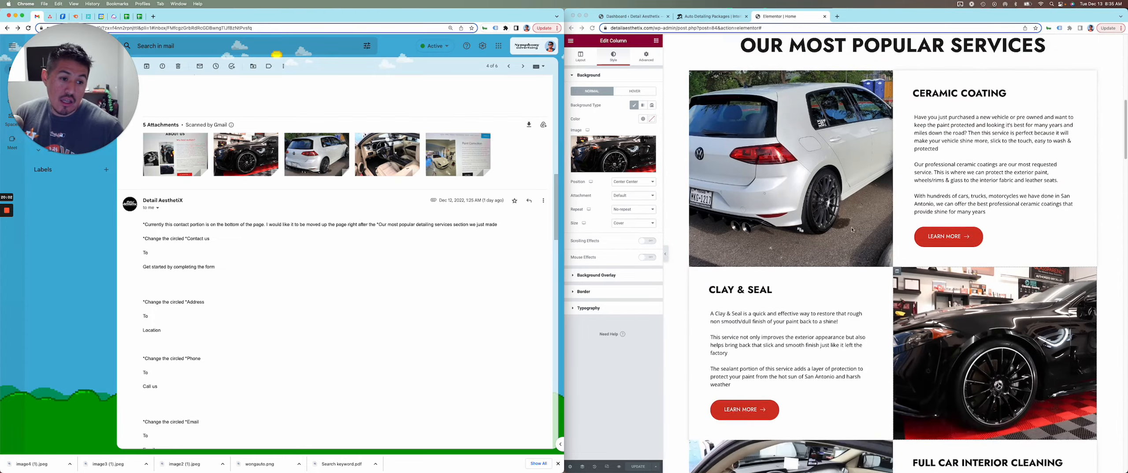
scroll(852, 230, down, 15)
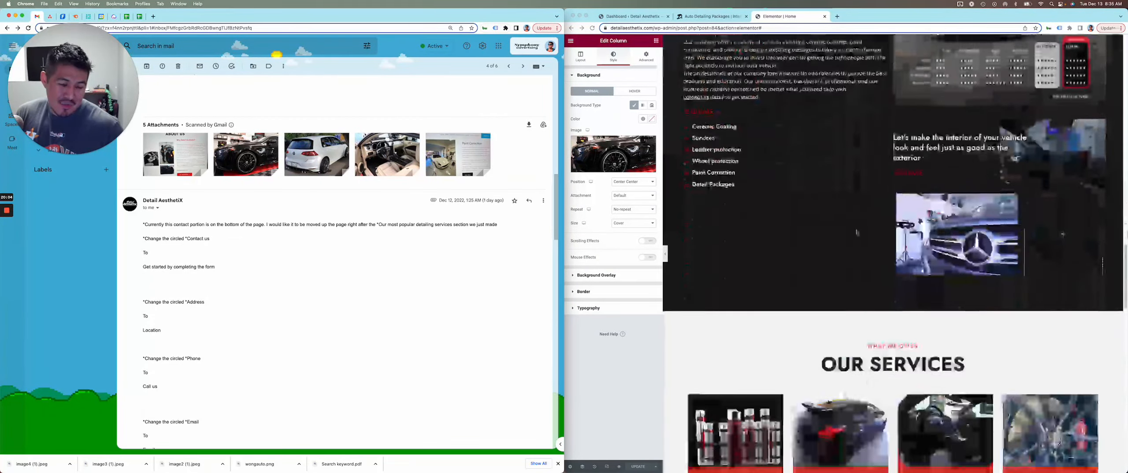
scroll(857, 232, down, 20)
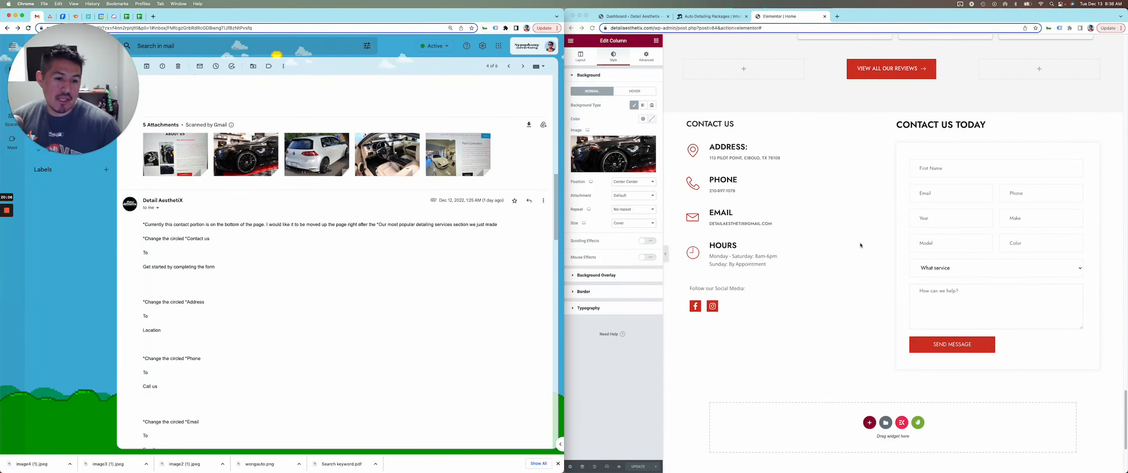
scroll(835, 218, down, 5)
scroll(837, 222, up, 6)
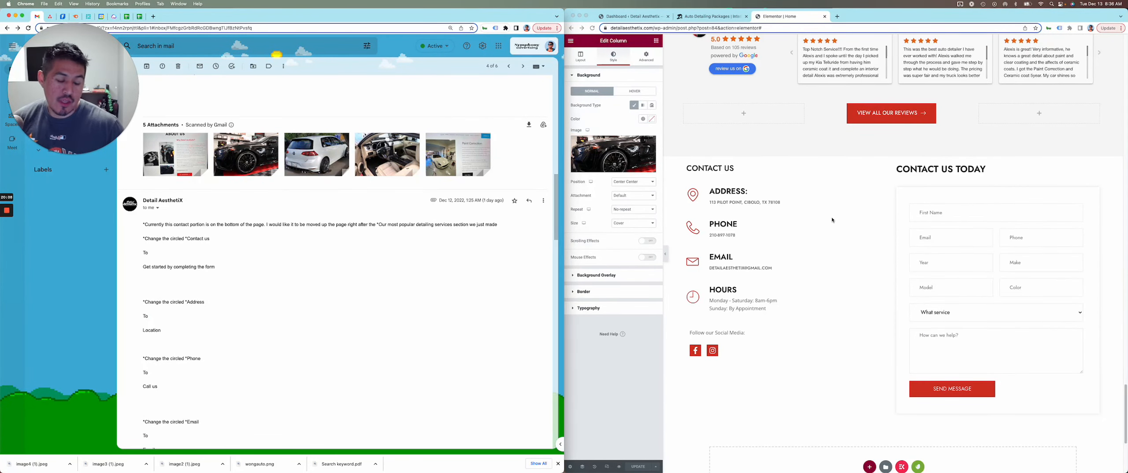
click(854, 228)
scroll(901, 156, up, 1)
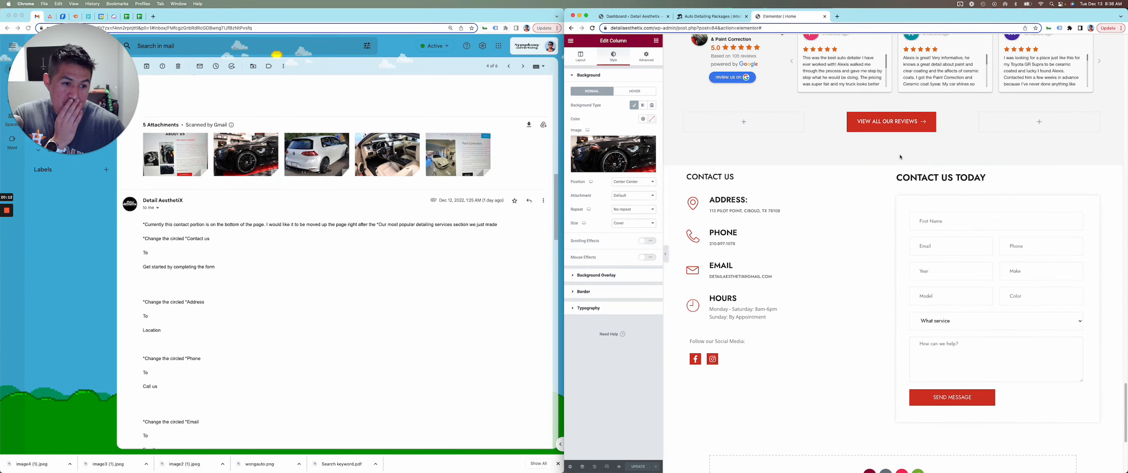
scroll(864, 180, up, 15)
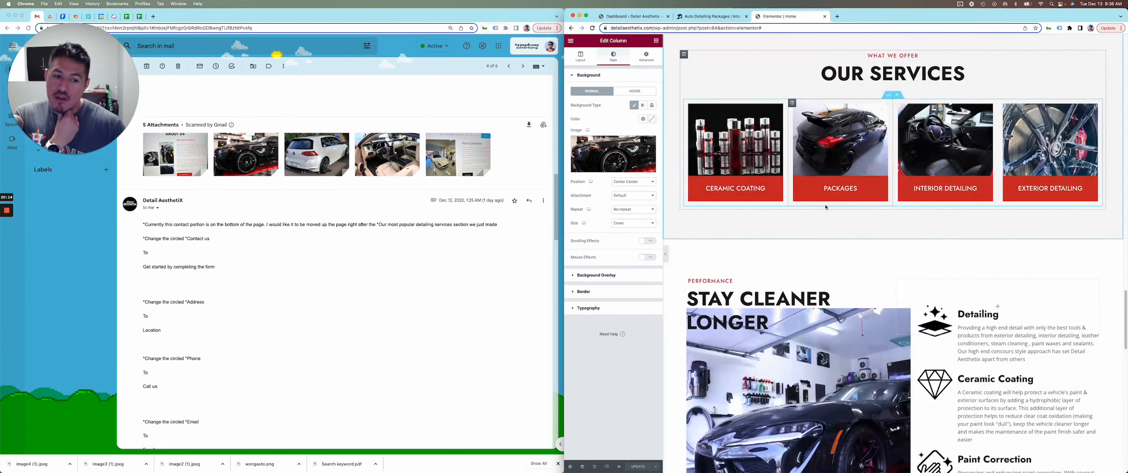
scroll(834, 213, down, 15)
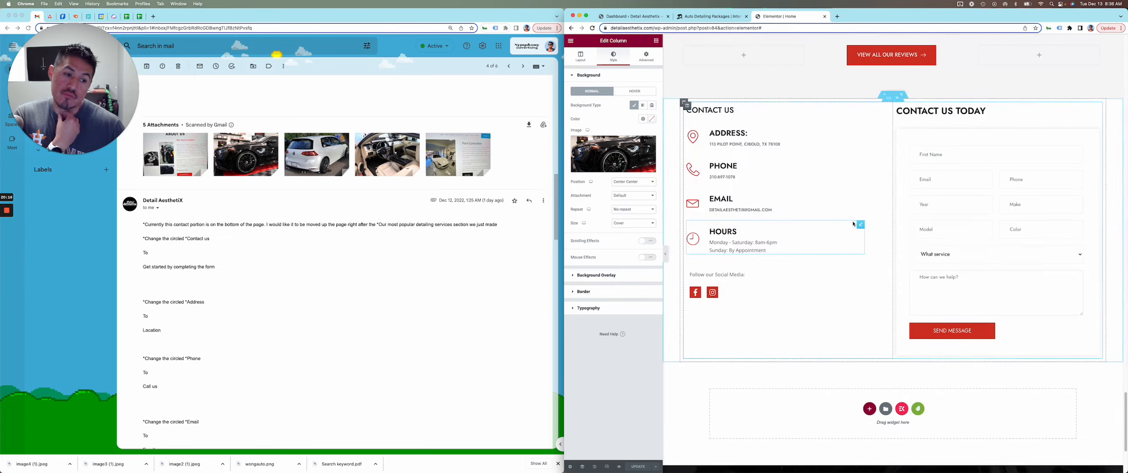
scroll(855, 225, up, 20)
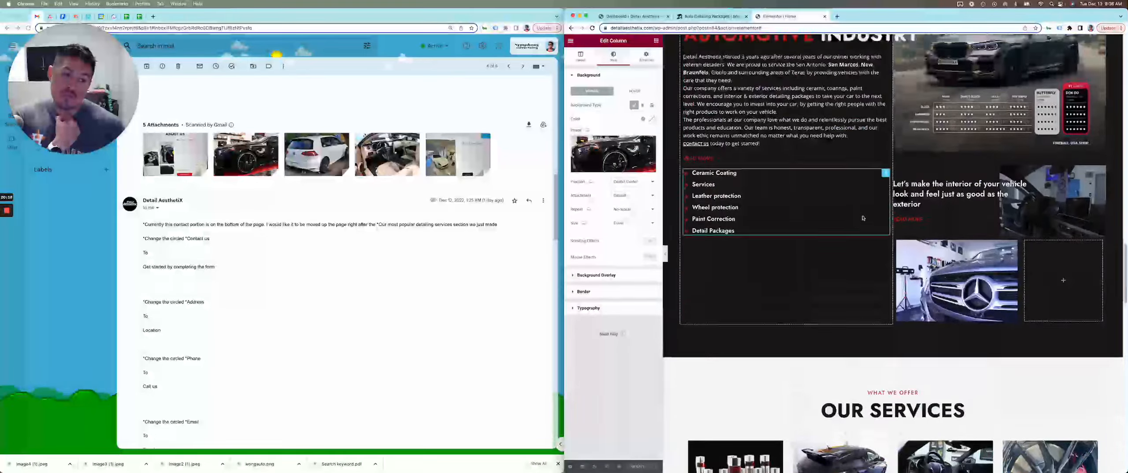
scroll(863, 218, up, 20)
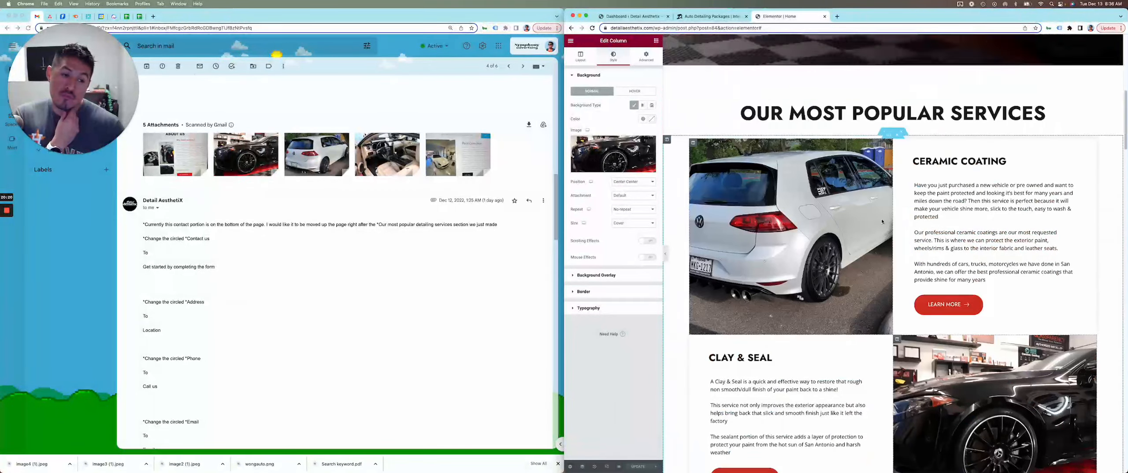
scroll(882, 221, up, 10)
scroll(873, 220, down, 5)
scroll(863, 219, up, 5)
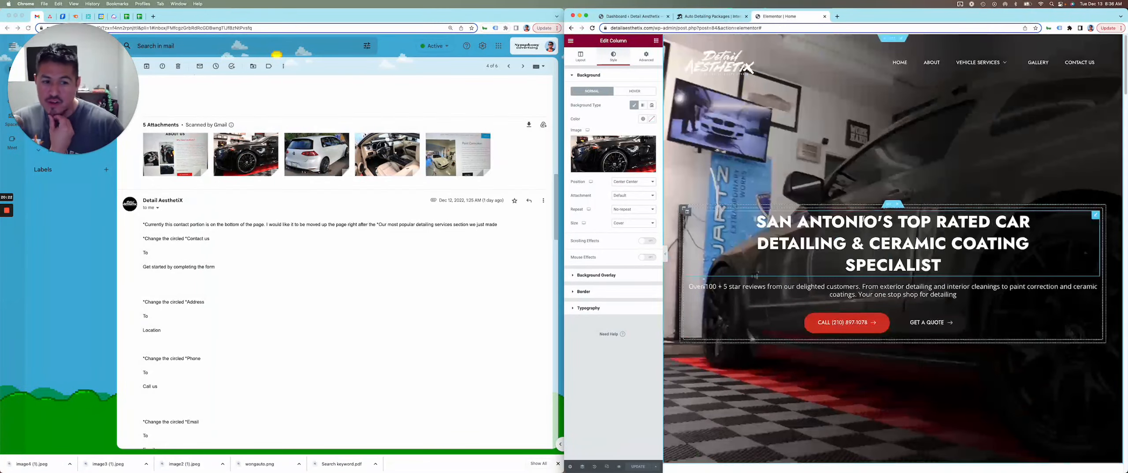
scroll(863, 218, down, 10)
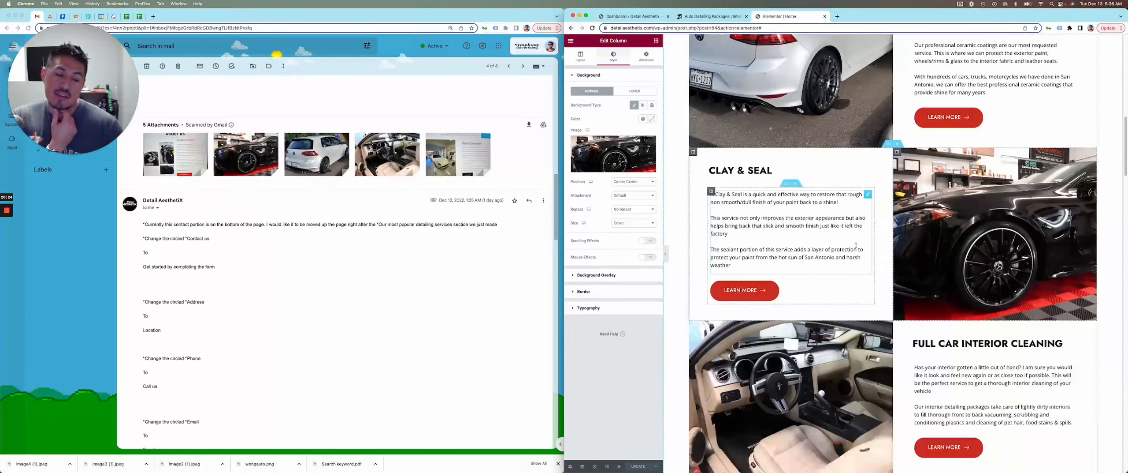
scroll(856, 245, down, 5)
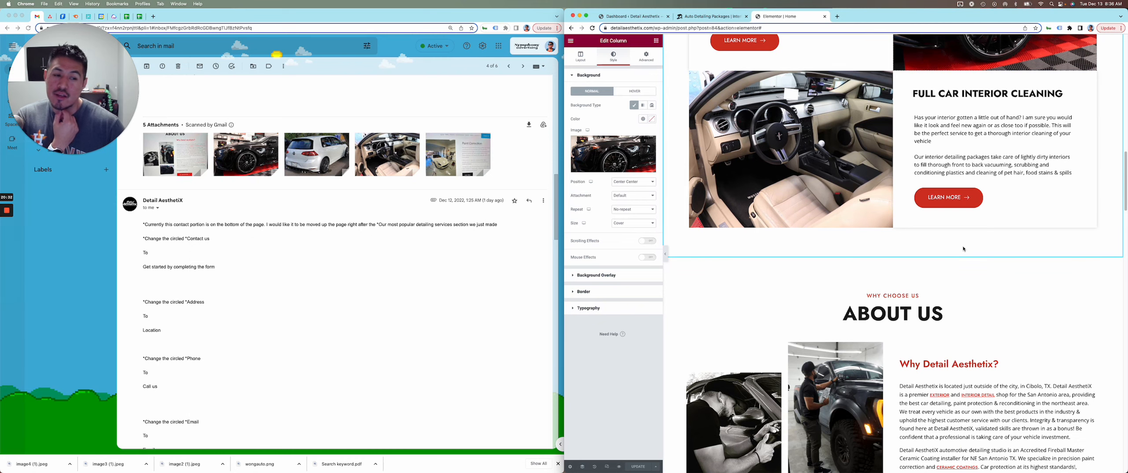
scroll(923, 235, down, 7)
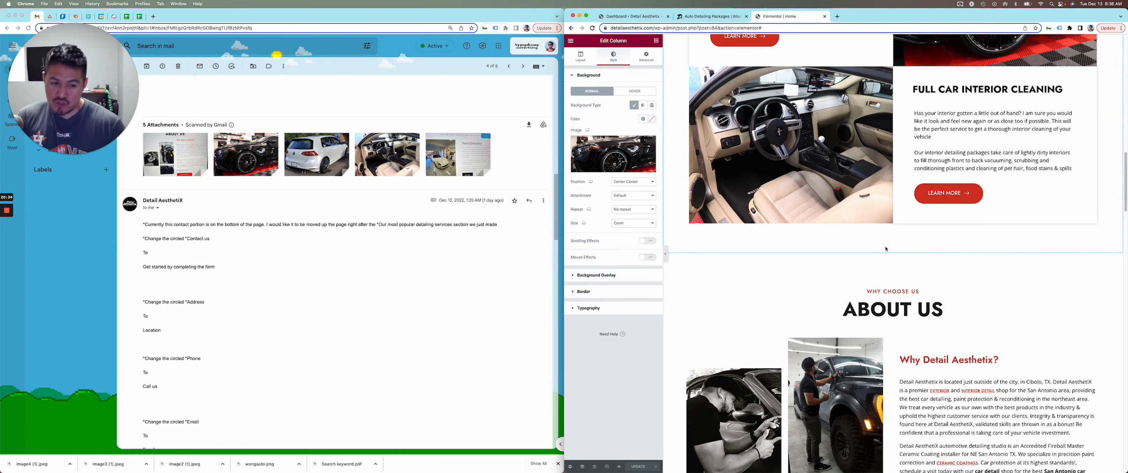
scroll(889, 247, down, 20)
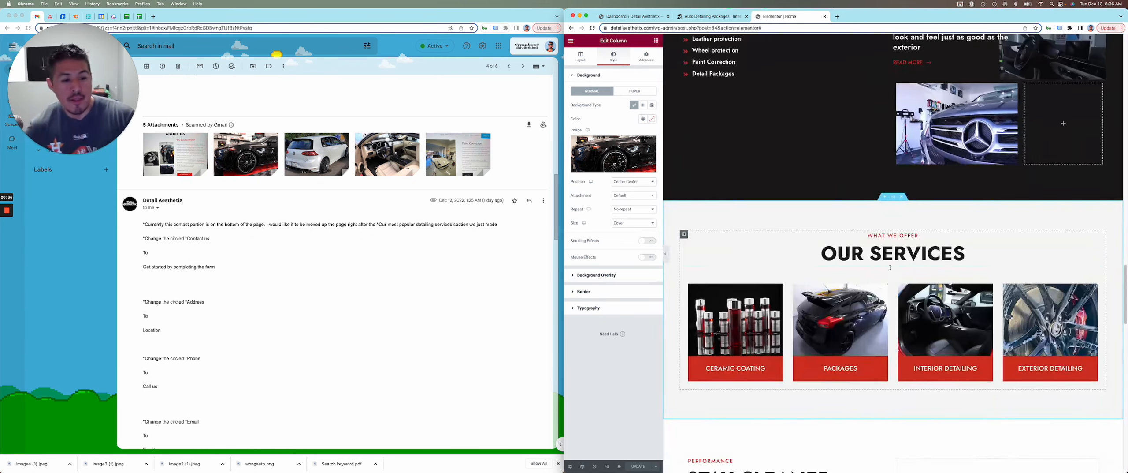
scroll(864, 291, up, 3)
scroll(885, 250, down, 3)
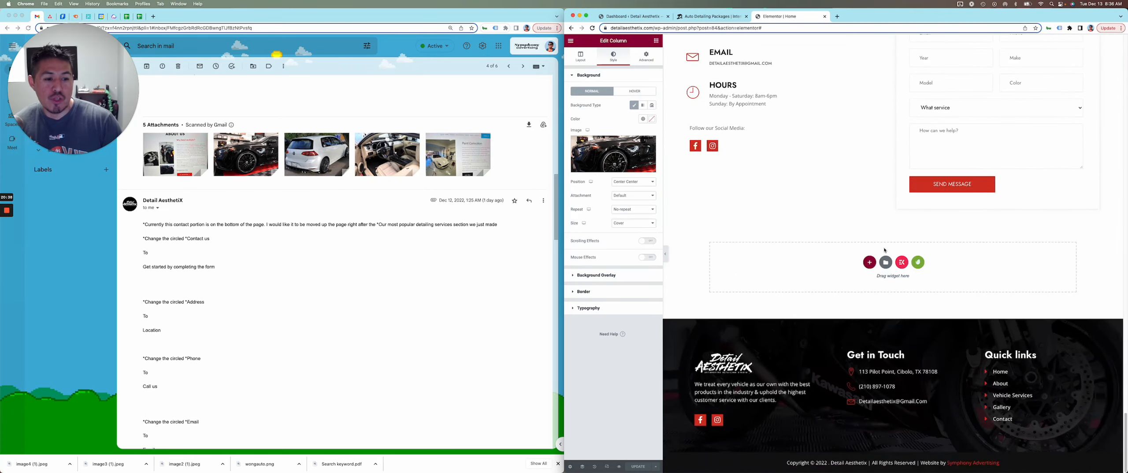
Copy the contact section and place the copy directly between the popular services section and the About Us heading.
scroll(908, 234, up, 6)
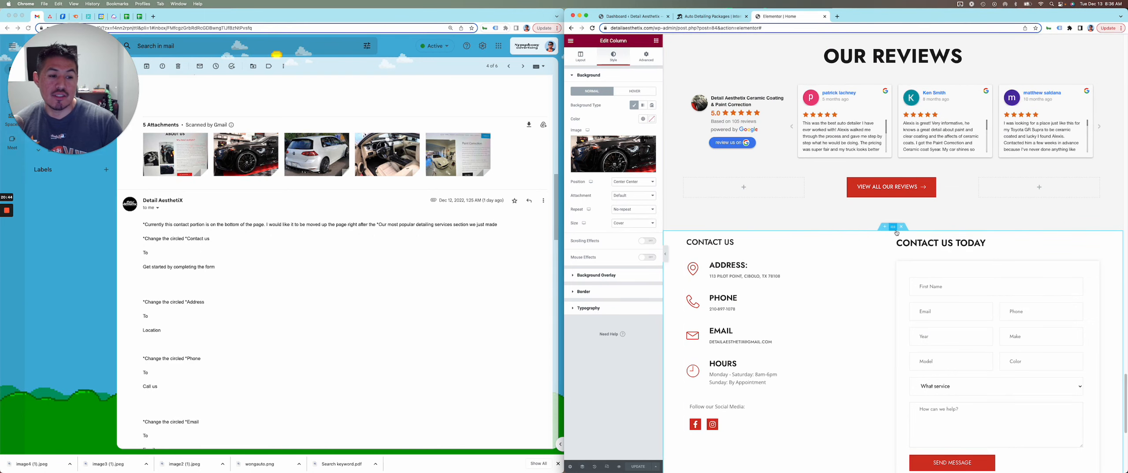
drag(895, 230, 820, 296)
scroll(820, 295, up, 20)
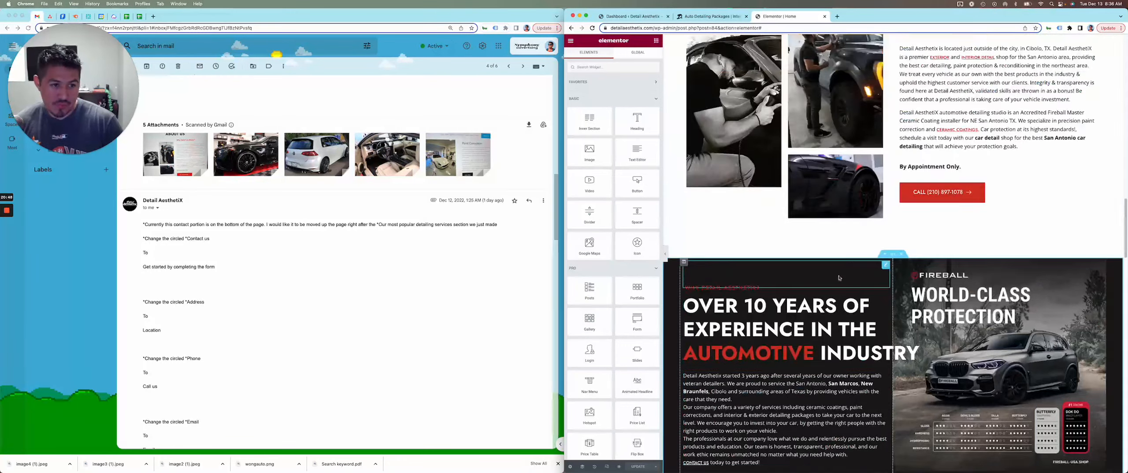
scroll(844, 275, up, 4)
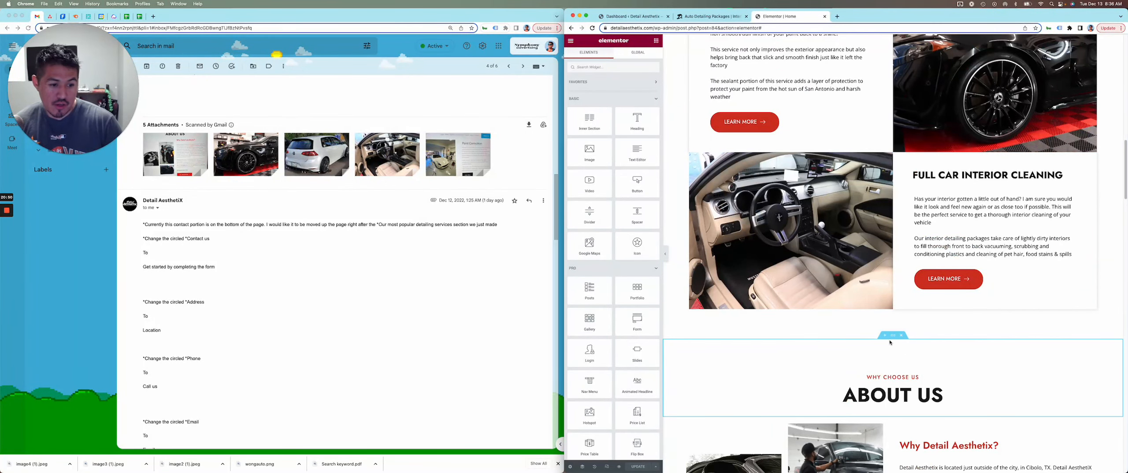
right_click(892, 340)
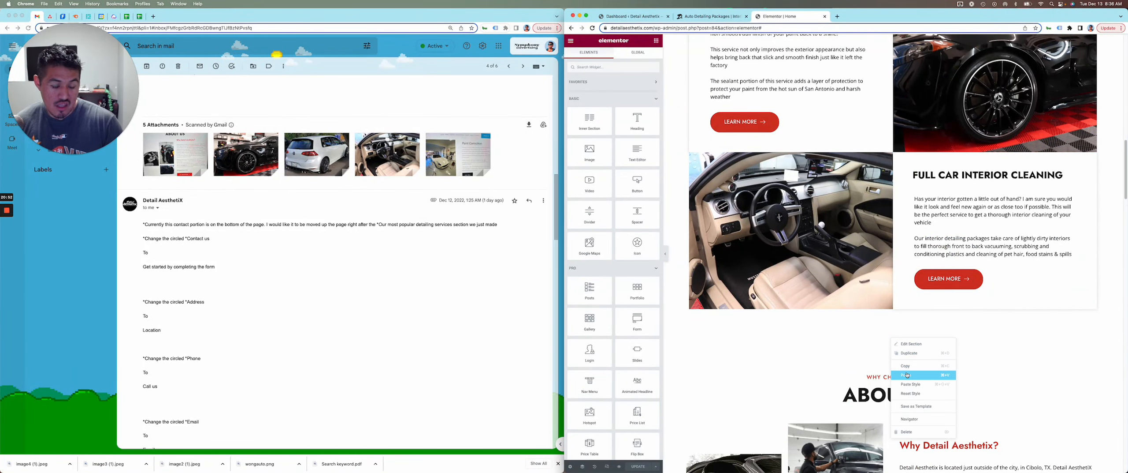
click(902, 363)
scroll(899, 352, down, 8)
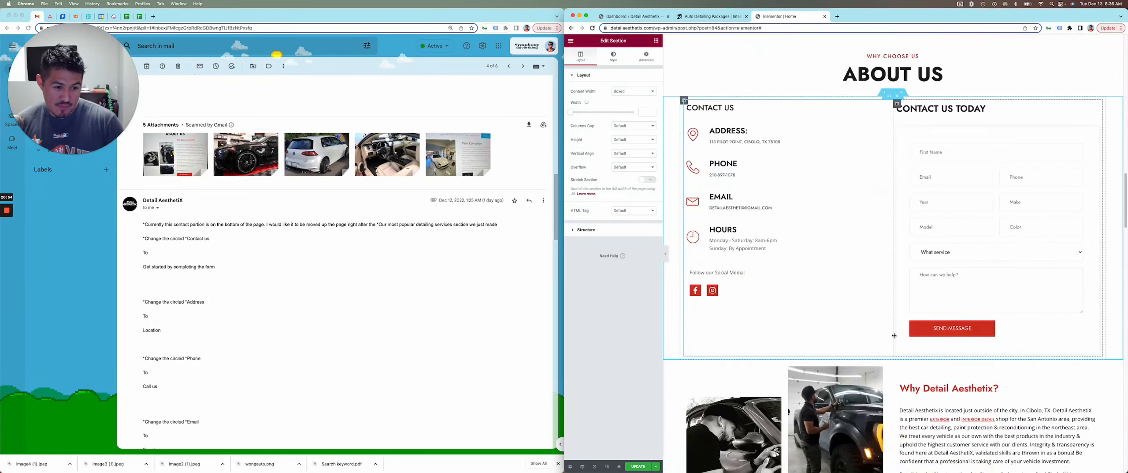
drag(895, 329, 948, 348)
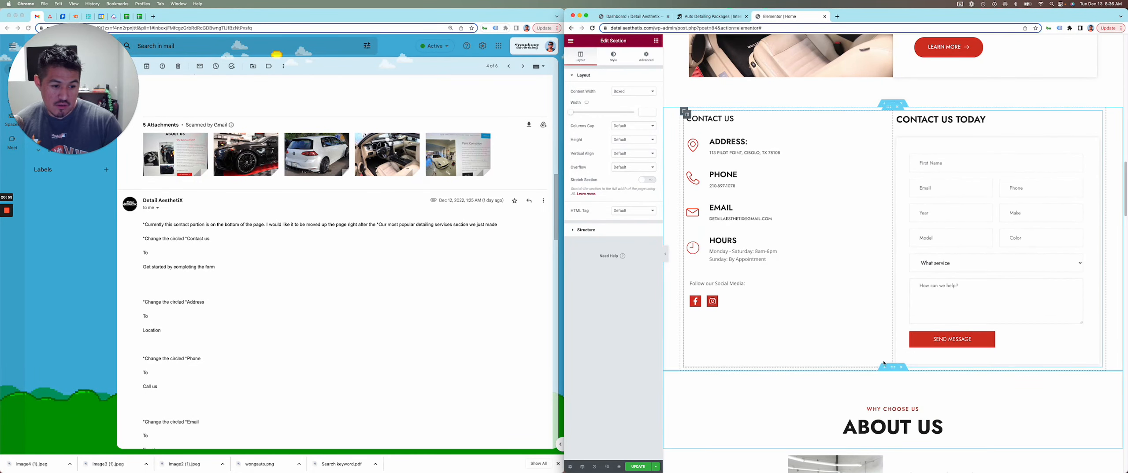
scroll(934, 347, up, 2)
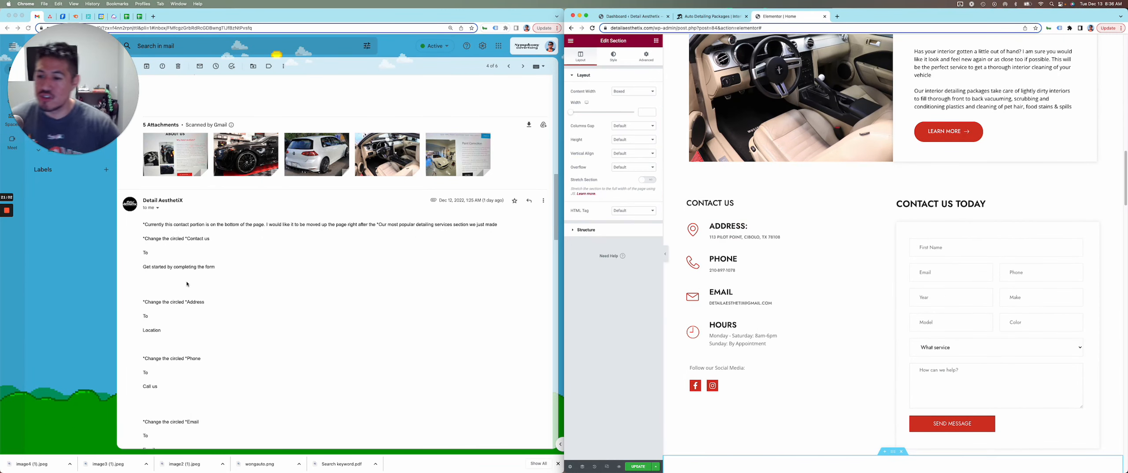
Replace the Contact Us heading above the contact details with the email's text "Get started by completing the form".
scroll(239, 320, down, 1)
scroll(339, 265, down, 2)
triple_click(178, 254)
key(super+c)
click(711, 203)
click(610, 95)
key(super+a)
key(super+v)
Change the address icon box's title to "LOCATION:".
click(769, 226)
click(587, 160)
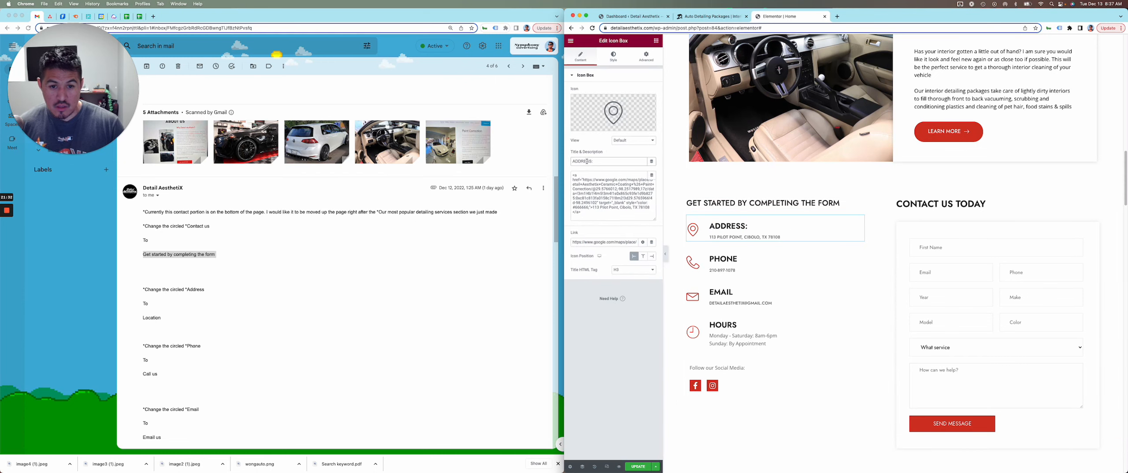
key(super+a)
text(LOCATION:)
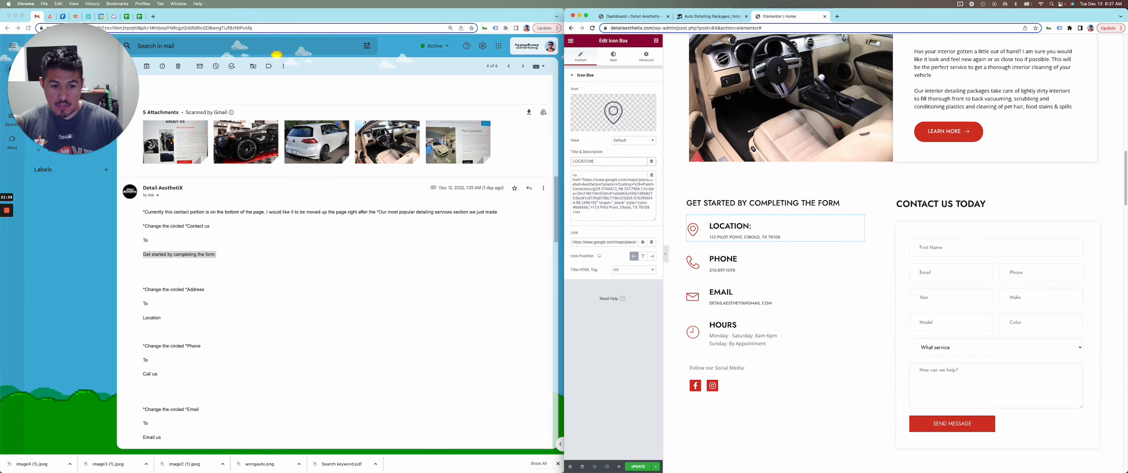
Change the phone icon box's title to "CALL US" and check the email's list of wording changes.
scroll(178, 310, down, 1)
click(723, 260)
click(609, 161)
key(super+a)
text(CALL US)
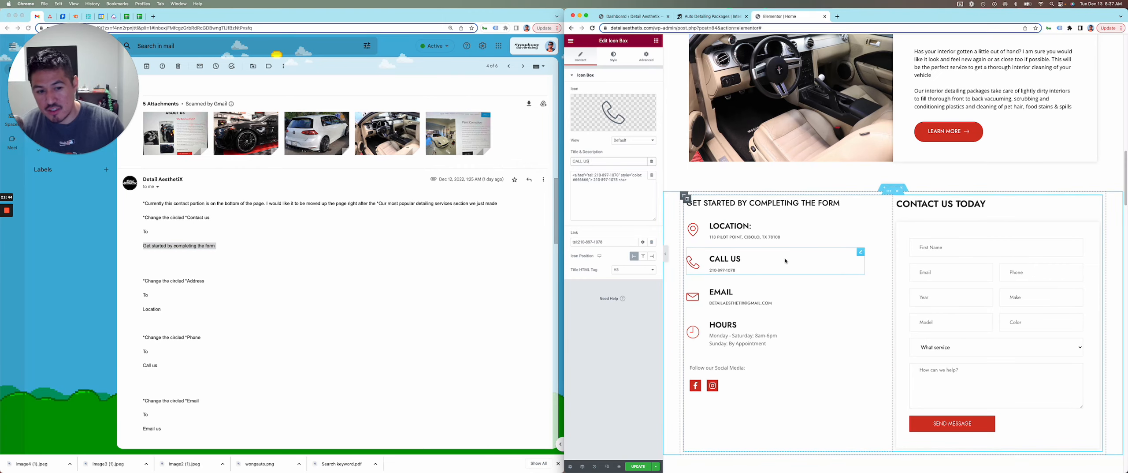
scroll(164, 290, down, 1)
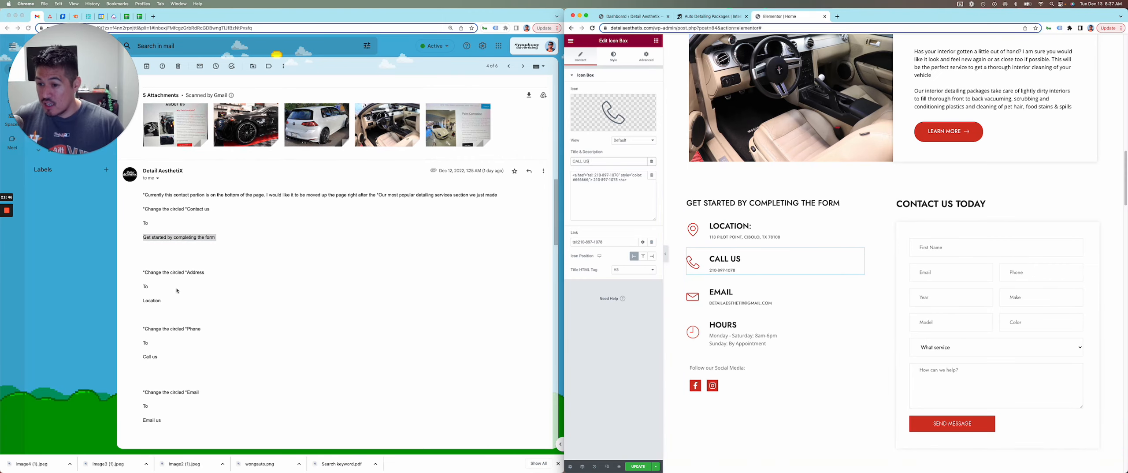
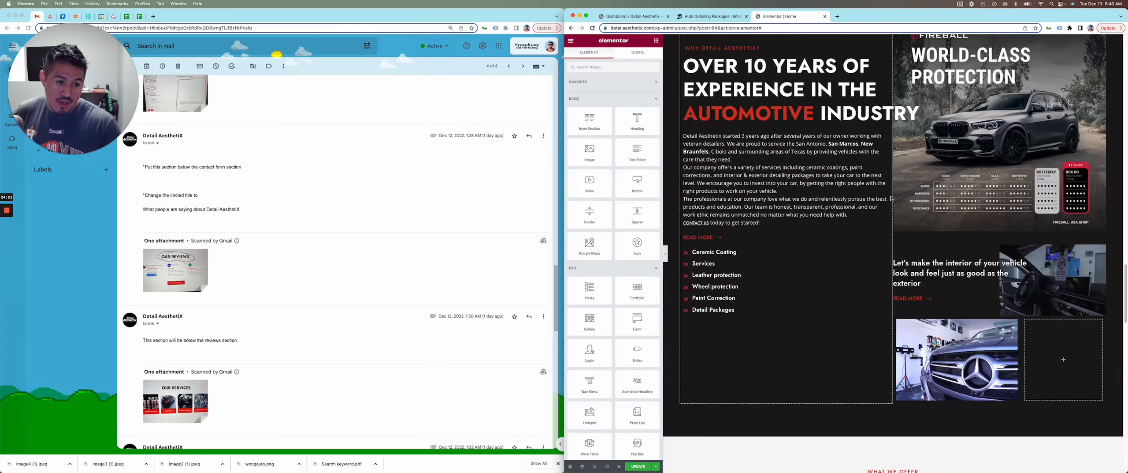
Move the Our Reviews section up the page to sit directly between the contact section and the About Us heading.
scroll(889, 197, up, 10)
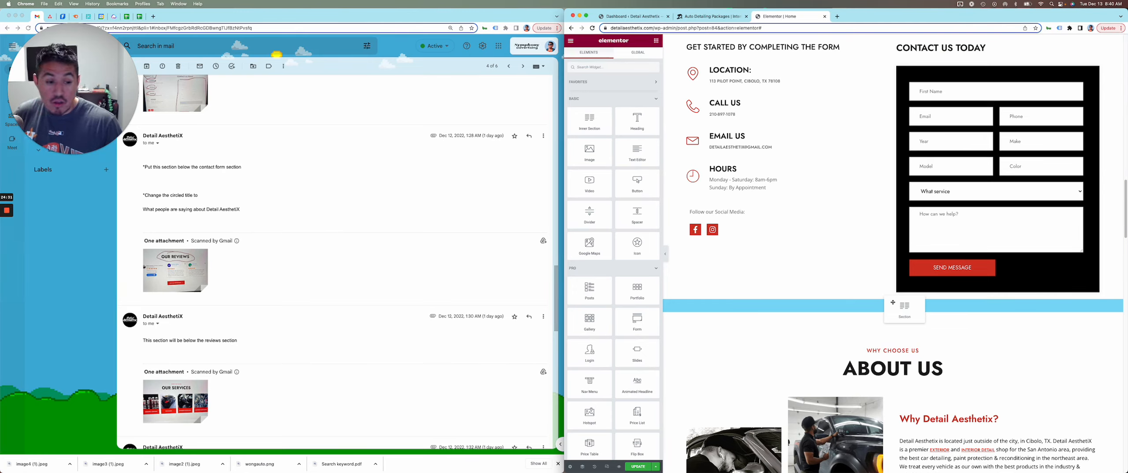
drag(894, 303, 893, 304)
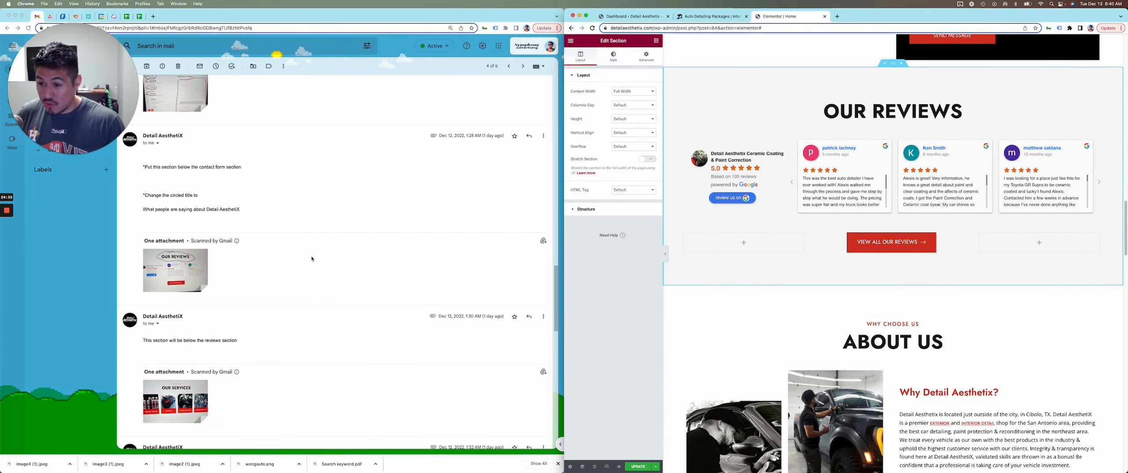
Read the emails' instructions for the reviews section's title and for the sections that follow it.
scroll(291, 269, down, 3)
click(168, 281)
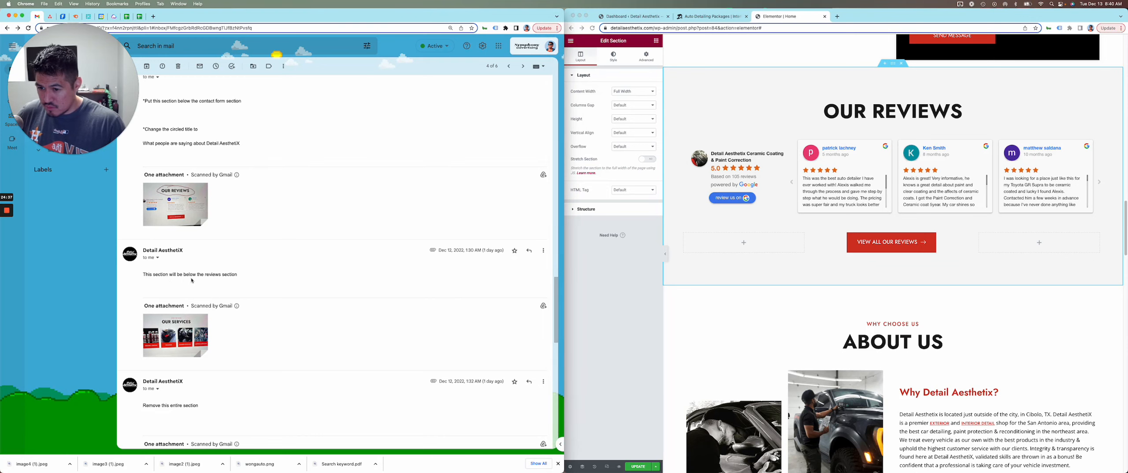
scroll(185, 276, down, 1)
scroll(203, 271, up, 1)
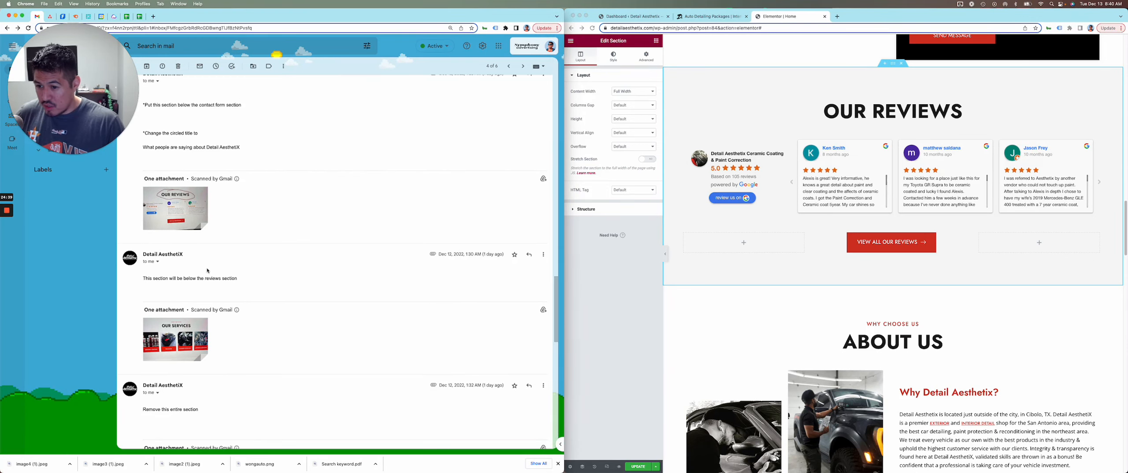
Check the Our Services picture in the email and move that section up to sit directly below the reviews section.
click(175, 339)
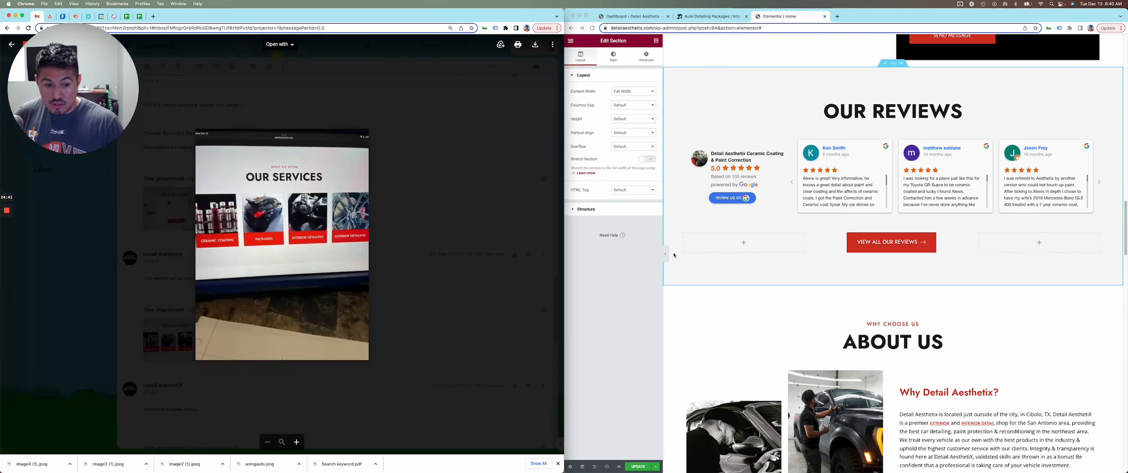
scroll(893, 227, down, 8)
scroll(894, 227, down, 15)
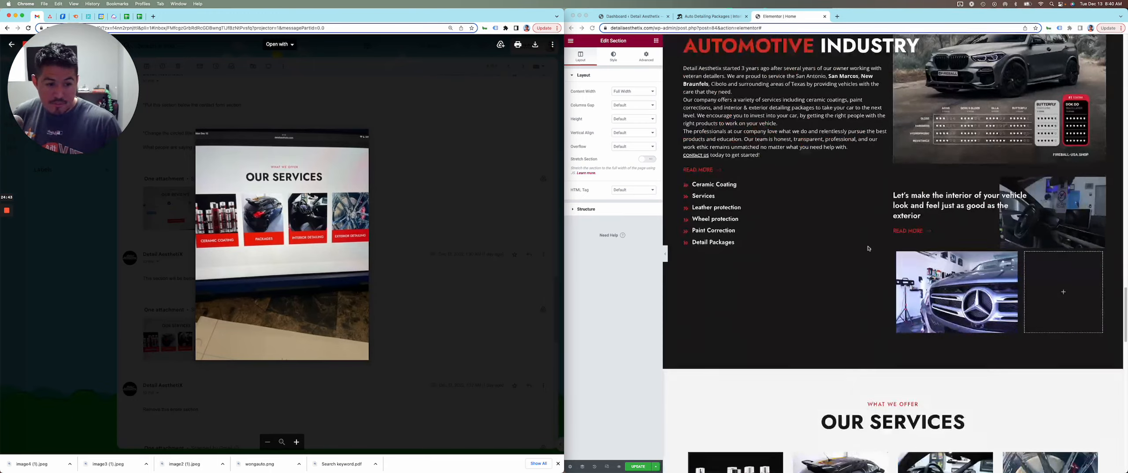
click(917, 203)
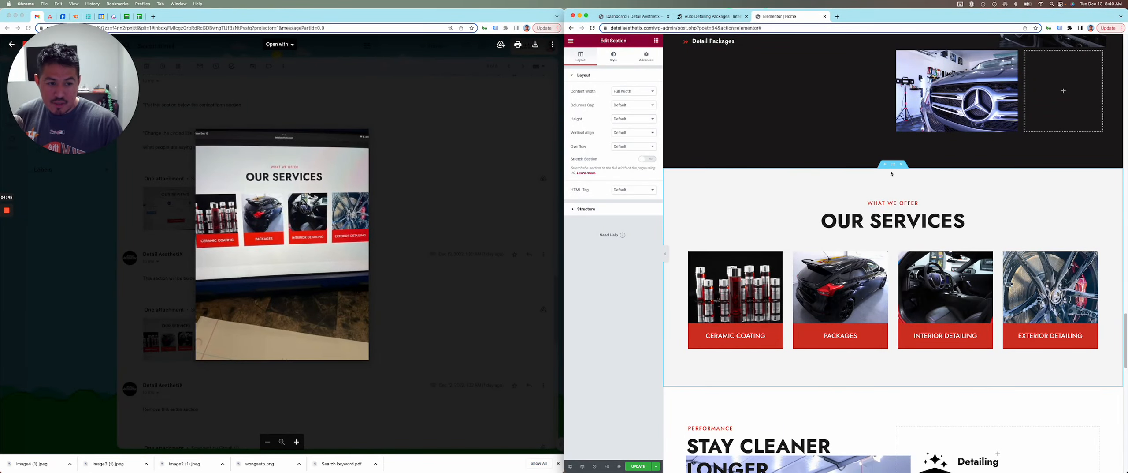
drag(893, 167, 881, 187)
scroll(892, 167, up, 15)
scroll(888, 172, up, 6)
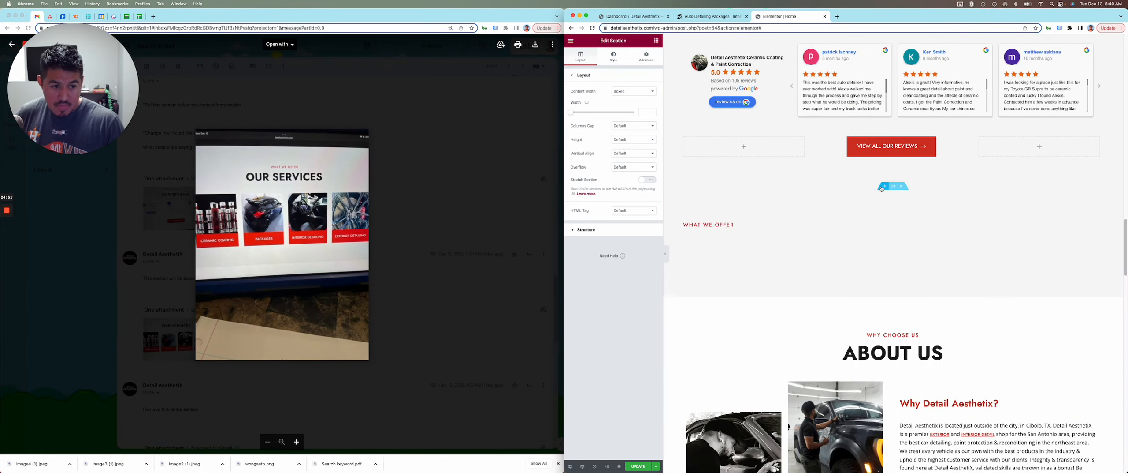
click(437, 212)
click(448, 192)
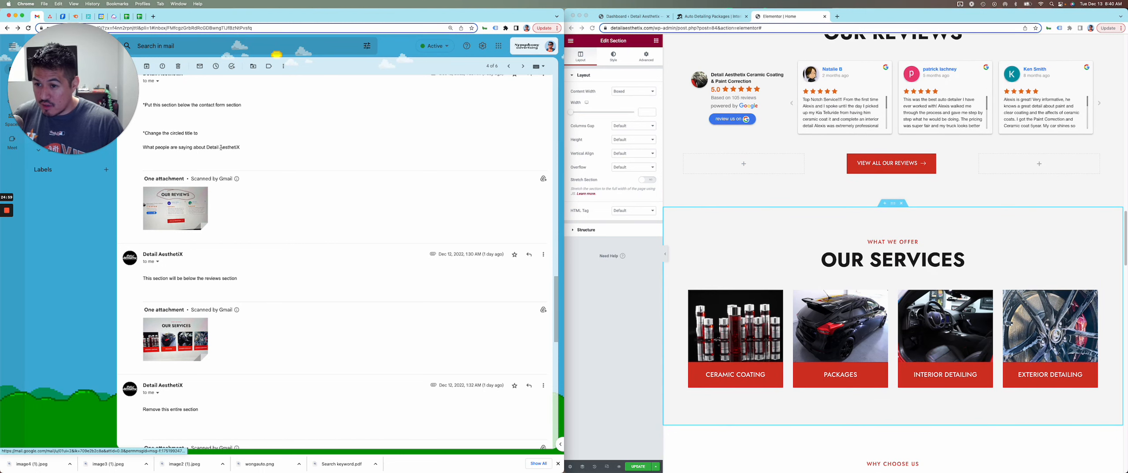
Replace the Our Reviews heading with the email's wording, "What people are saying about Detail AesthetiX".
drag(241, 147, 138, 153)
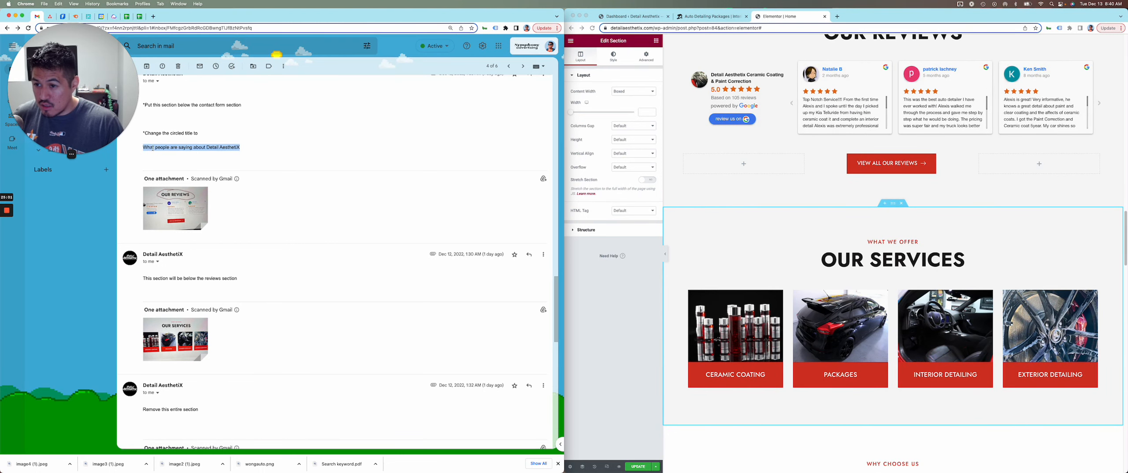
right_click(153, 147)
click(187, 163)
scroll(853, 191, up, 5)
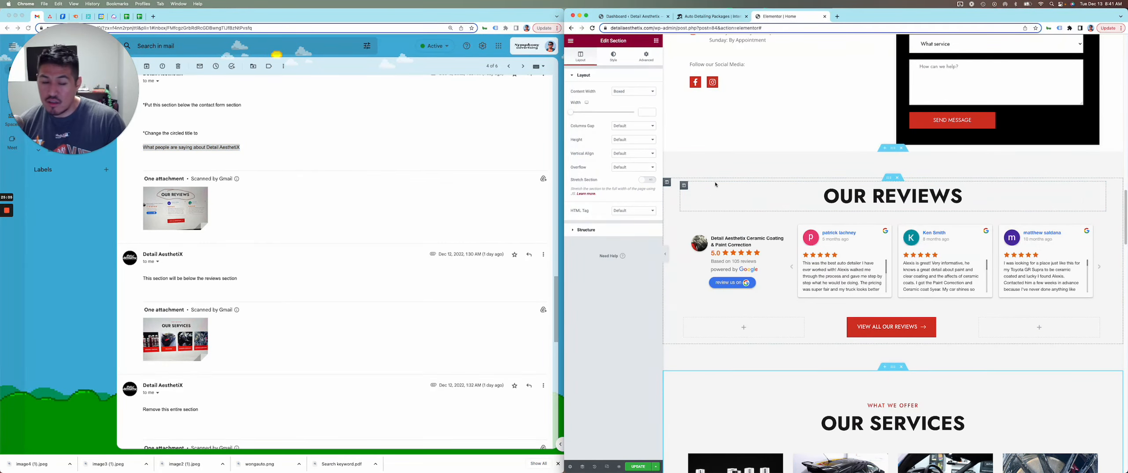
click(856, 190)
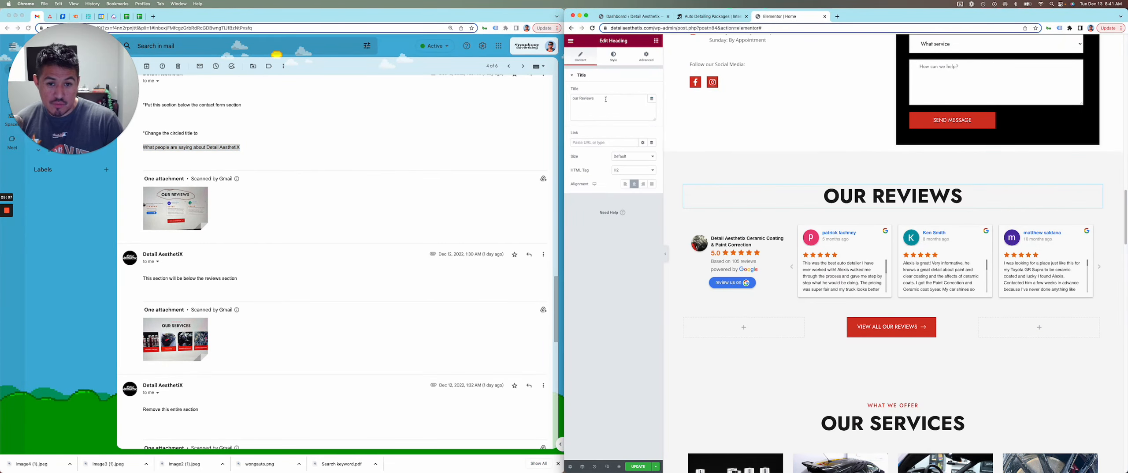
triple_click(602, 103)
key(super+v)
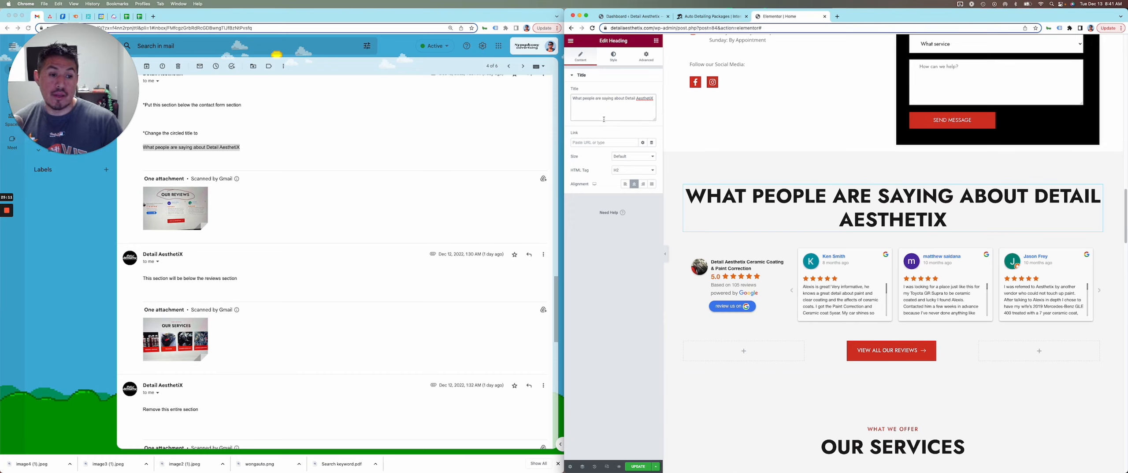
Reduce the reviews heading's font size to 40 px so it fits on one line.
click(620, 62)
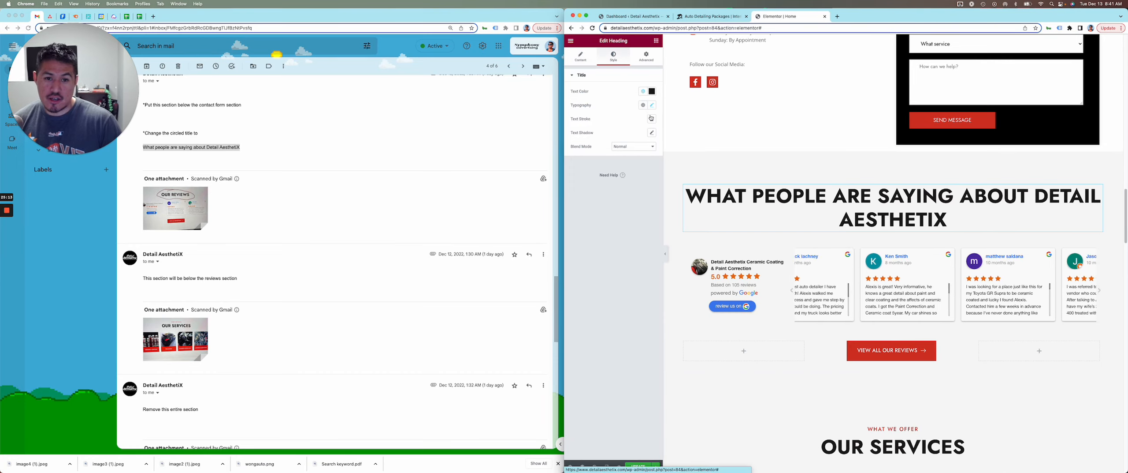
click(652, 106)
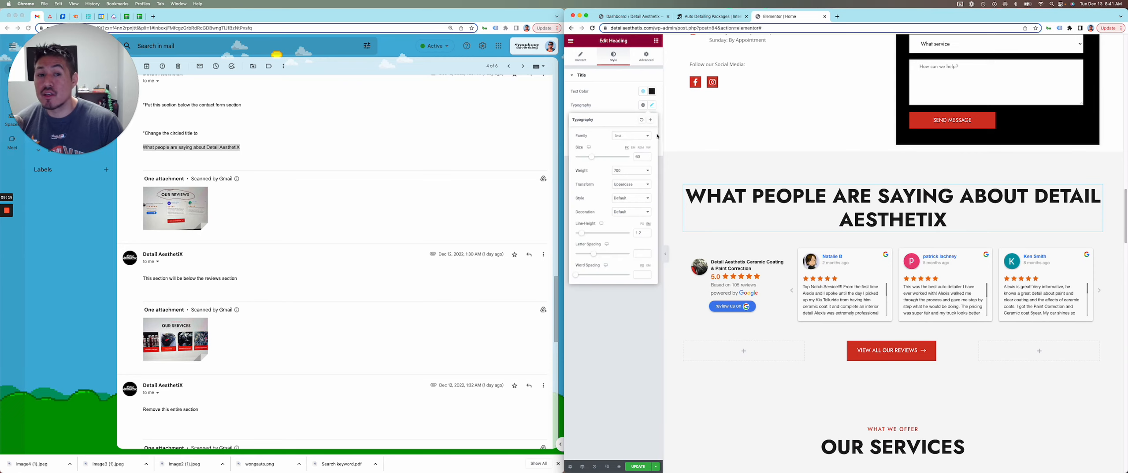
click(647, 160)
click(648, 159)
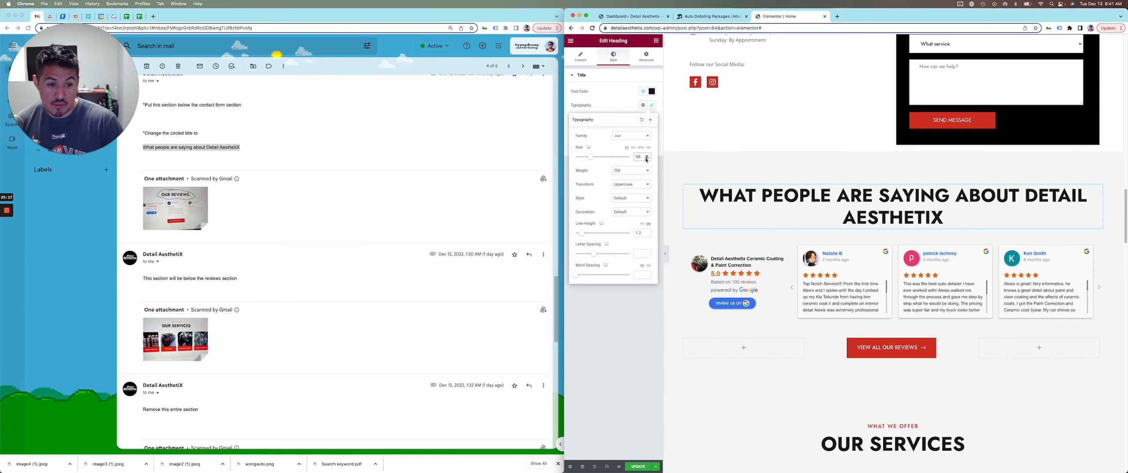
click(647, 159)
click(647, 160)
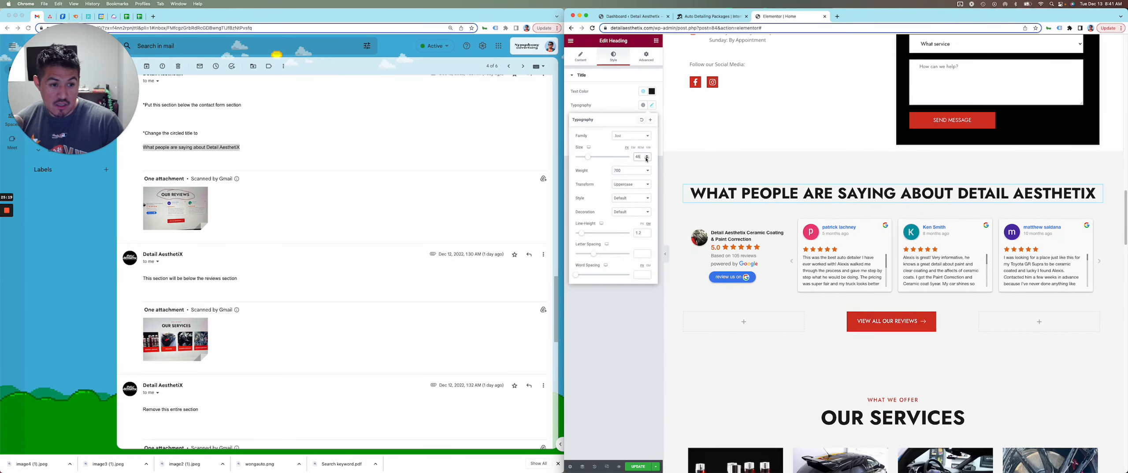
click(647, 160)
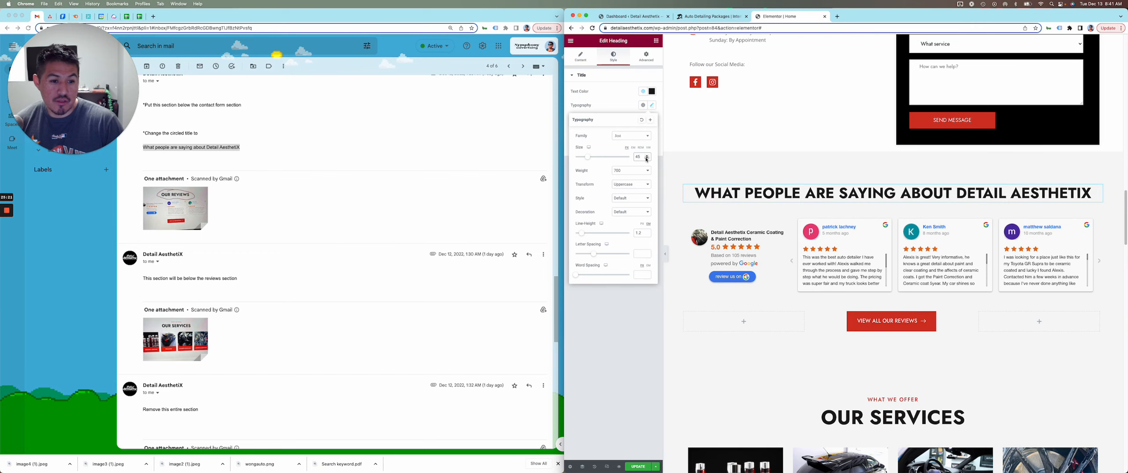
click(647, 159)
click(647, 159)
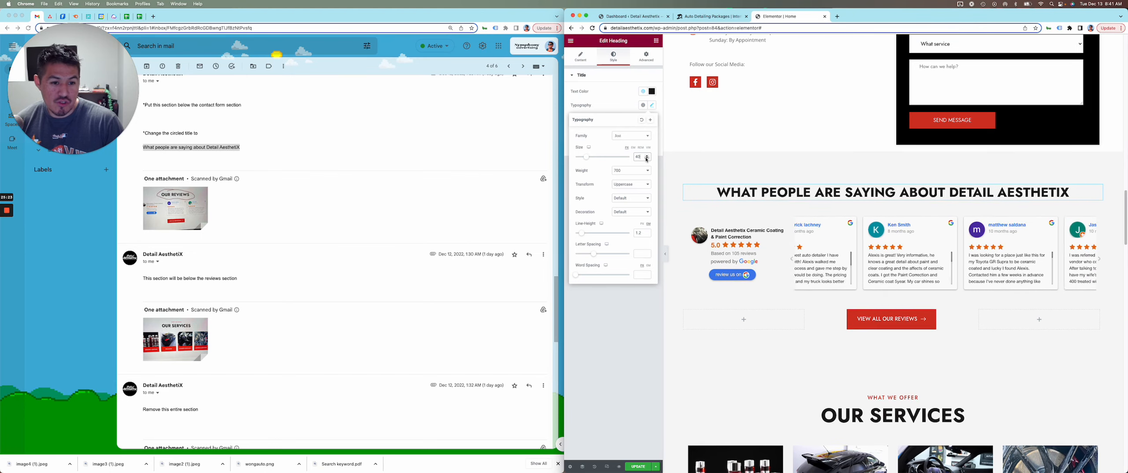
click(647, 160)
click(647, 159)
click(647, 155)
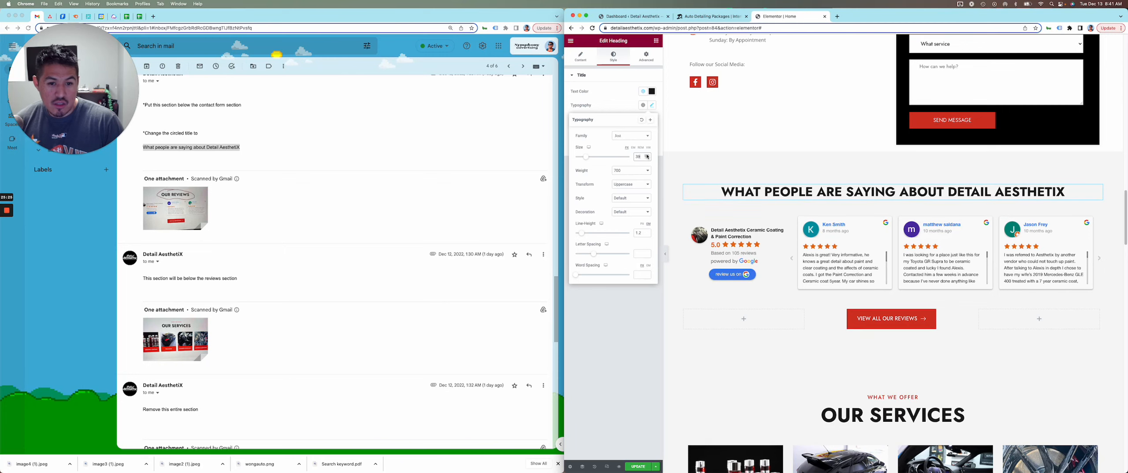
click(647, 155)
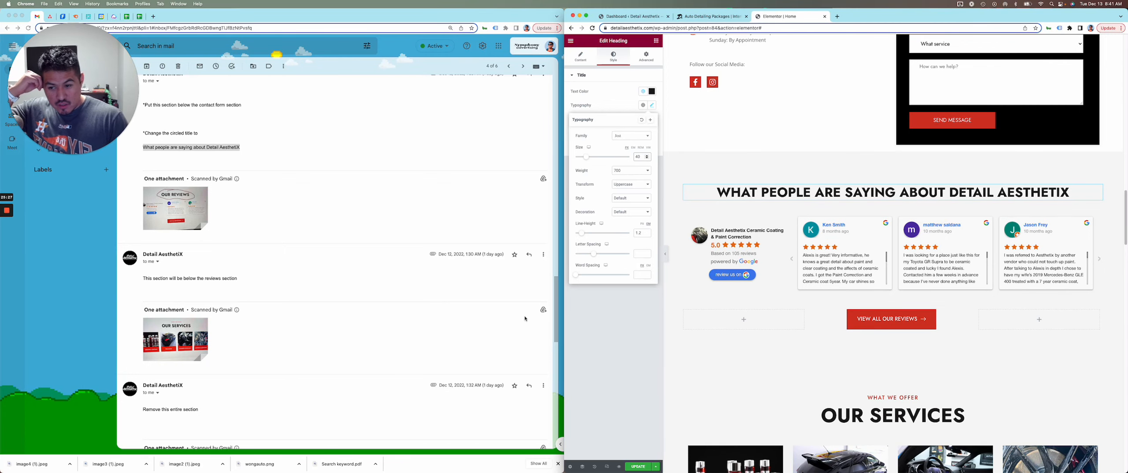
Read the client's next email instruction and open its attached picture of the section to remove.
click(346, 274)
scroll(346, 274, down, 3)
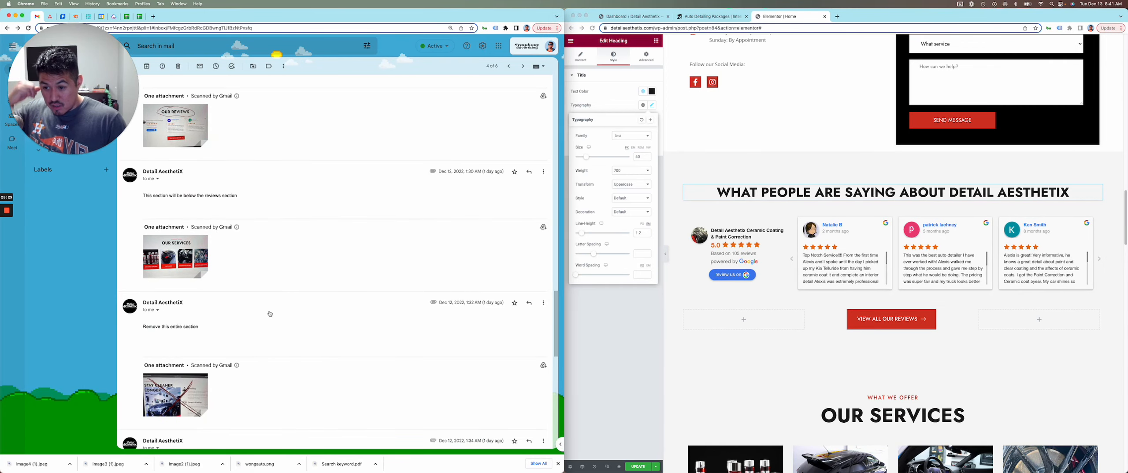
scroll(244, 259, down, 2)
click(174, 336)
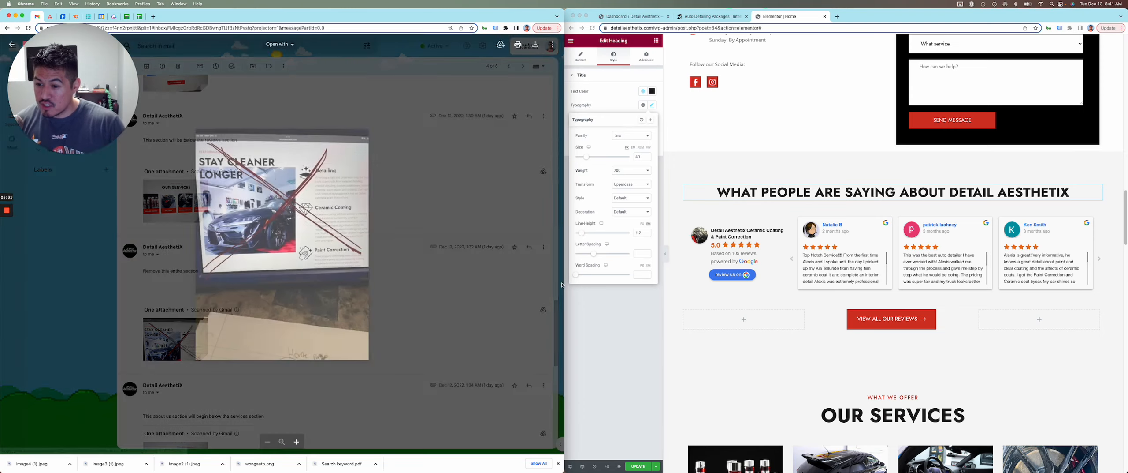
Hide the whole Stay Cleaner Longer section on desktop, tablet and mobile.
scroll(861, 217, down, 20)
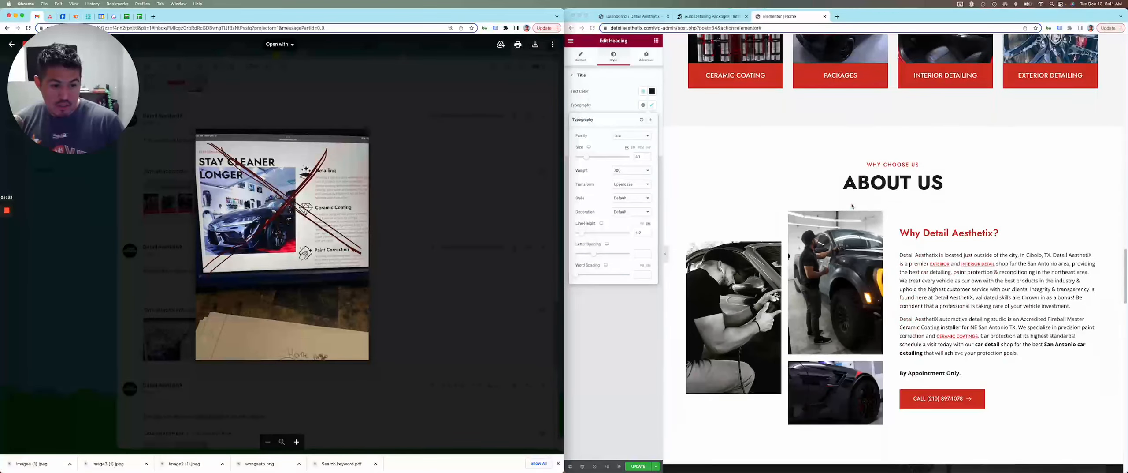
scroll(848, 206, down, 10)
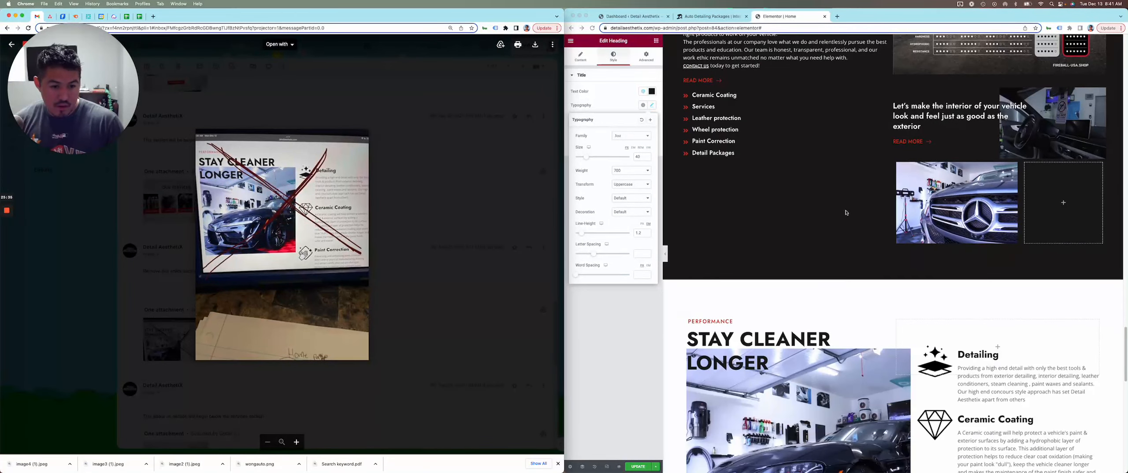
click(880, 228)
scroll(875, 226, down, 1)
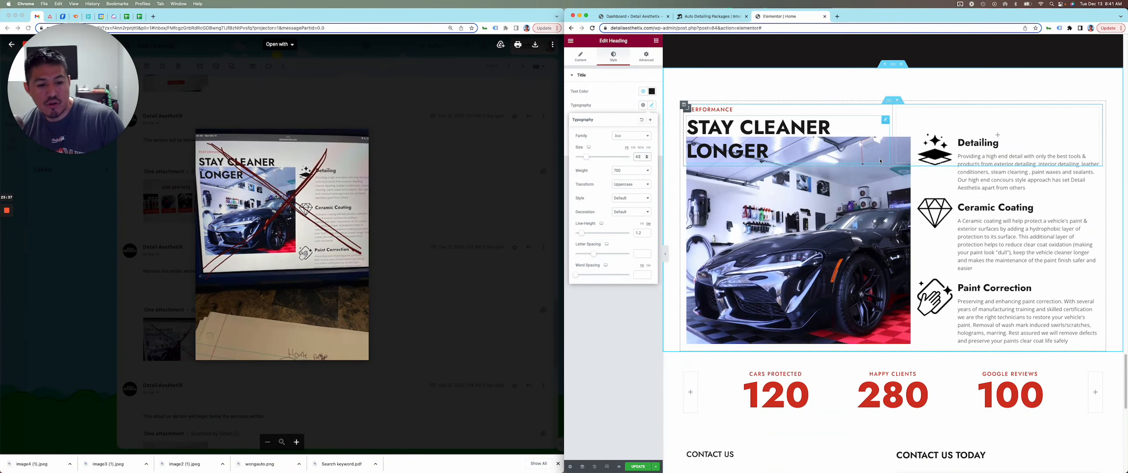
scroll(824, 256, down, 1)
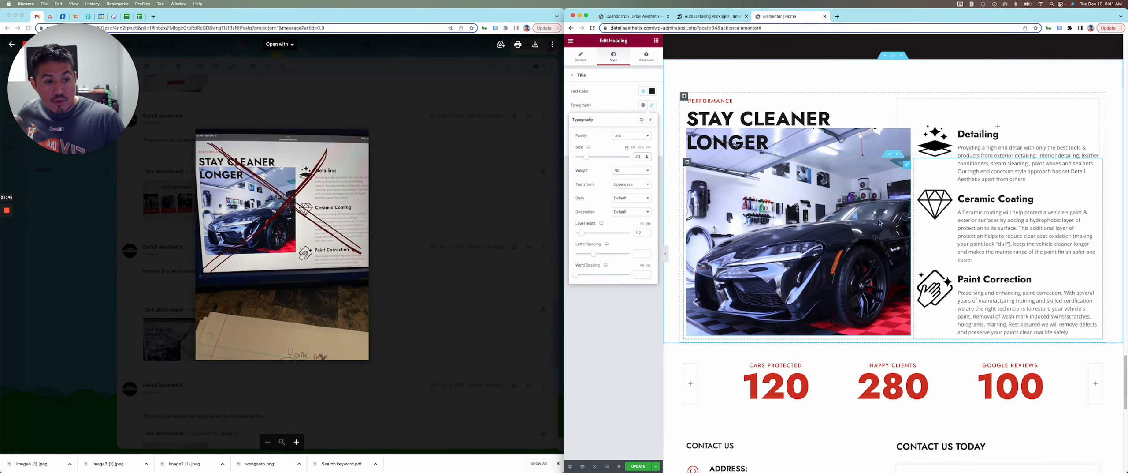
click(893, 57)
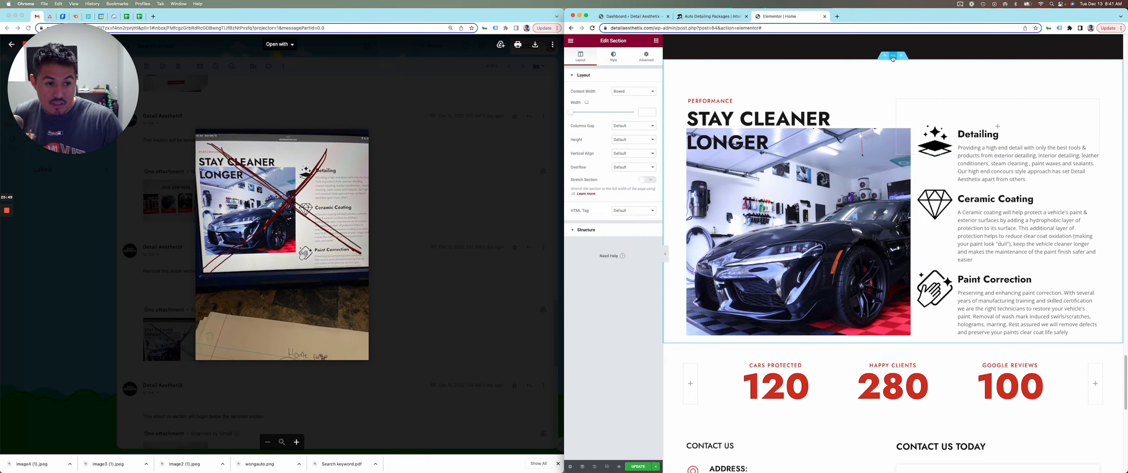
click(647, 57)
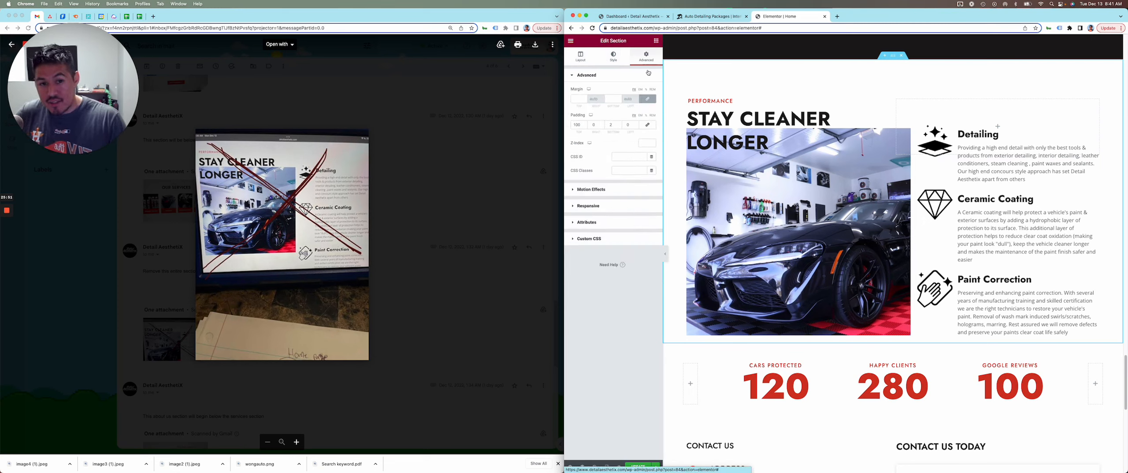
click(586, 206)
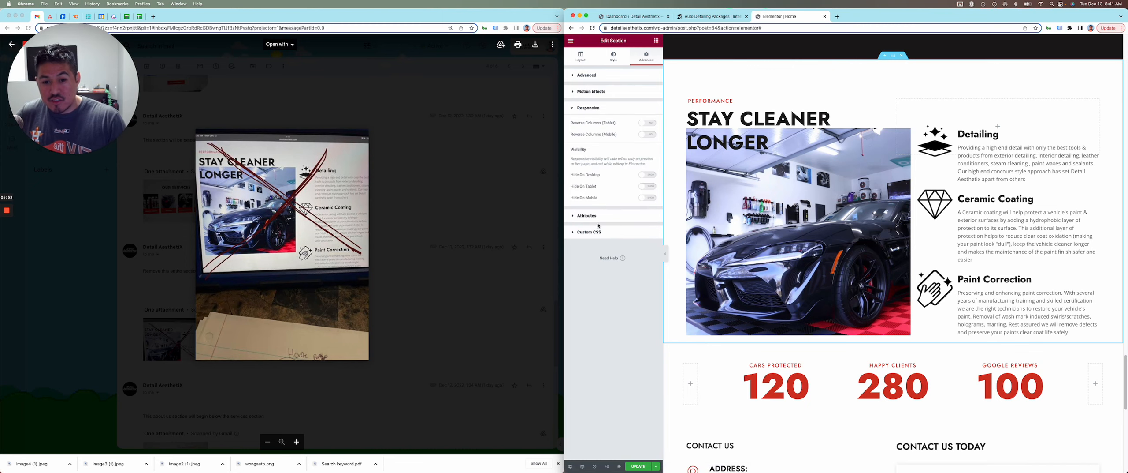
click(648, 197)
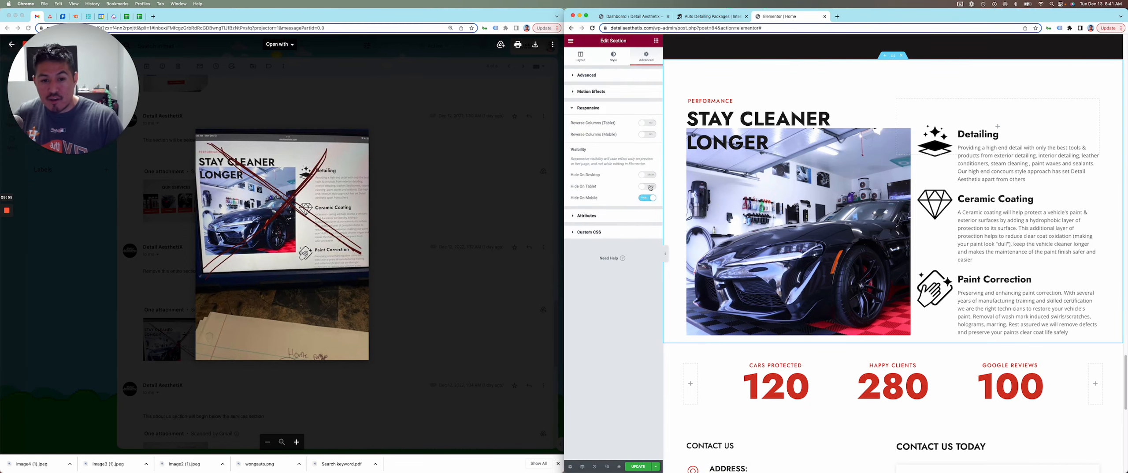
click(648, 186)
click(647, 175)
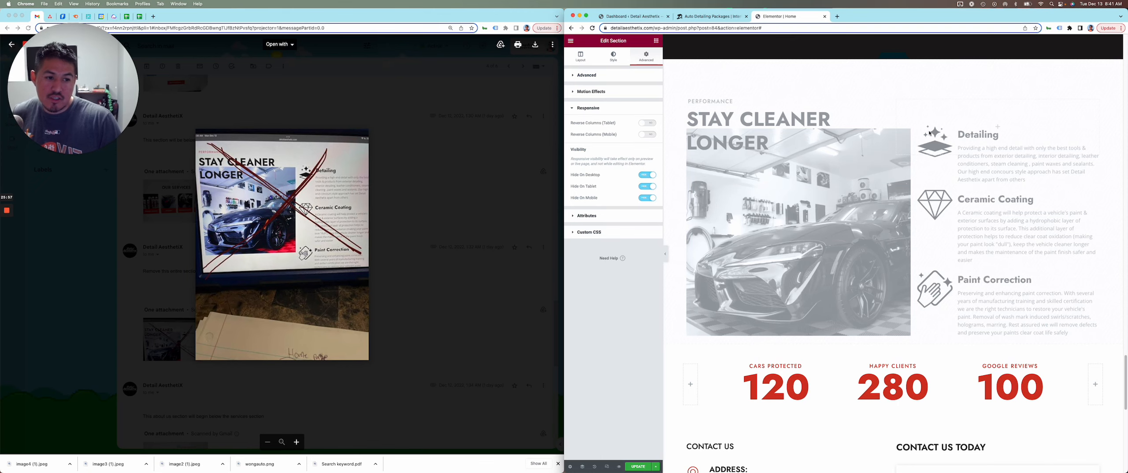
scroll(874, 185, down, 3)
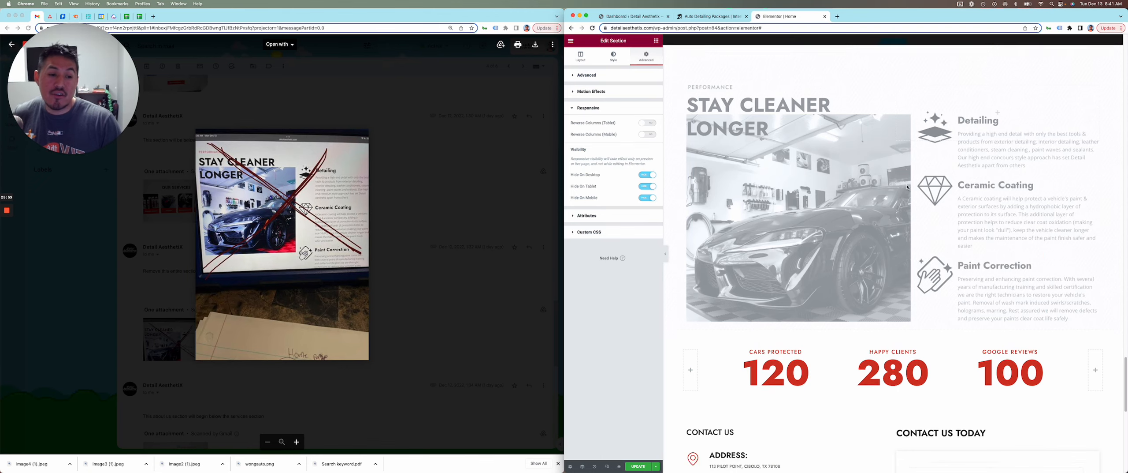
scroll(886, 197, up, 3)
scroll(868, 131, up, 2)
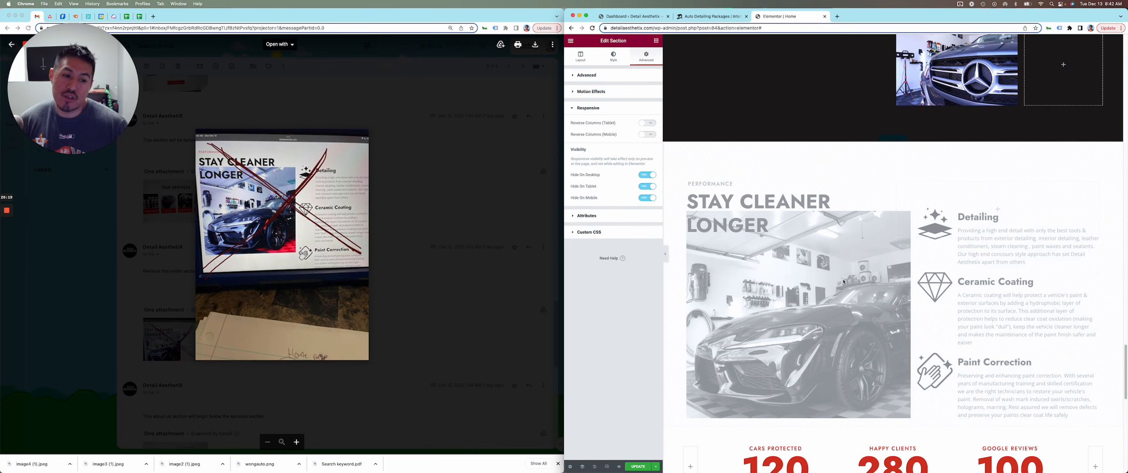
scroll(843, 311, down, 3)
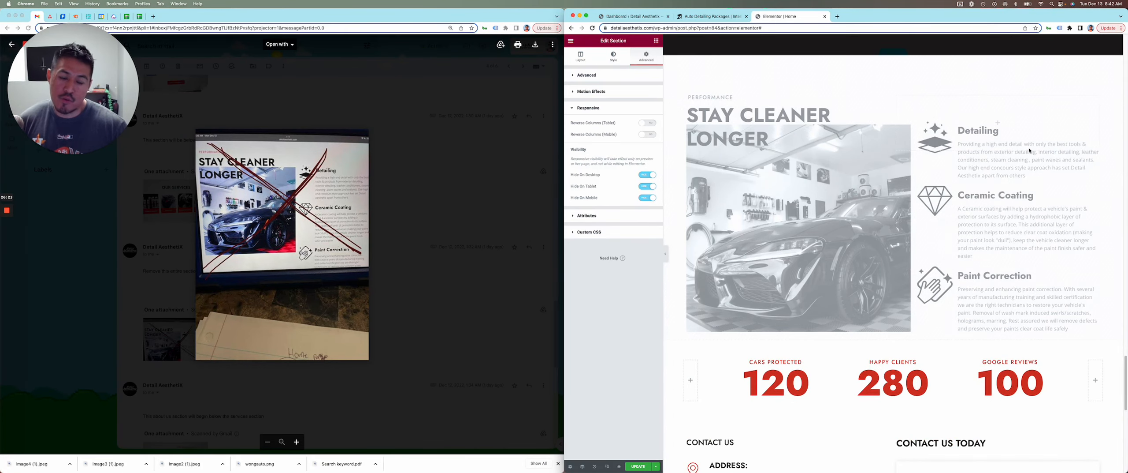
scroll(811, 121, up, 1)
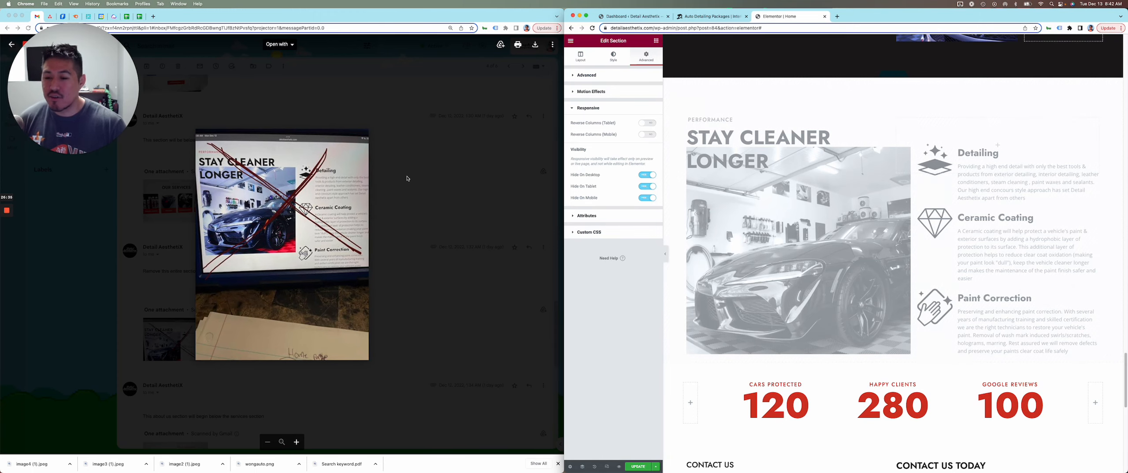
Close the attached picture and read the email's next instruction, about the About Us section's placement.
click(531, 232)
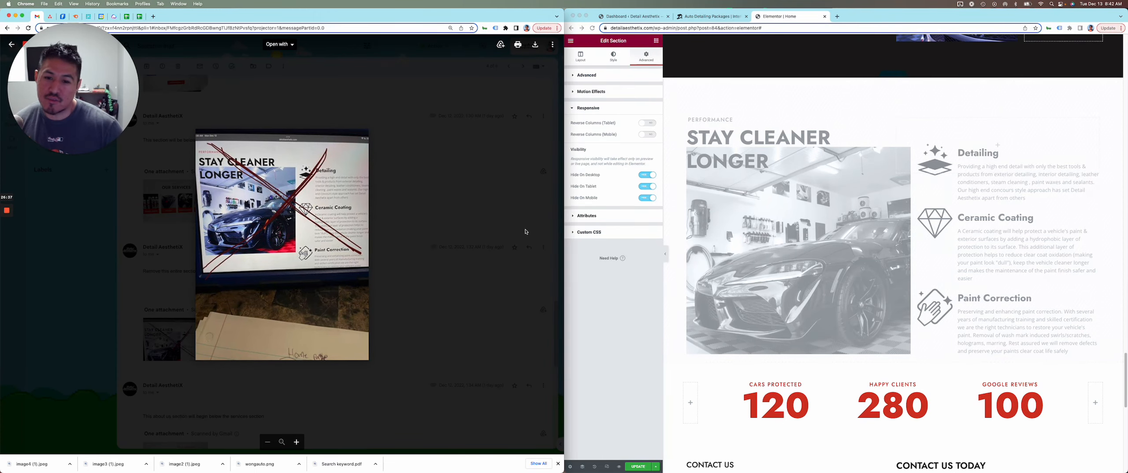
click(483, 226)
scroll(311, 240, down, 3)
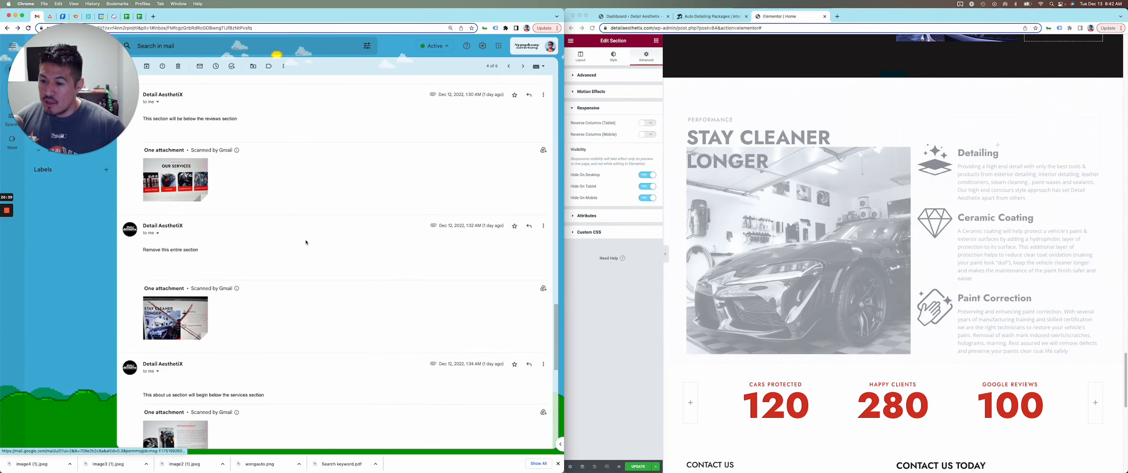
scroll(307, 236, down, 1)
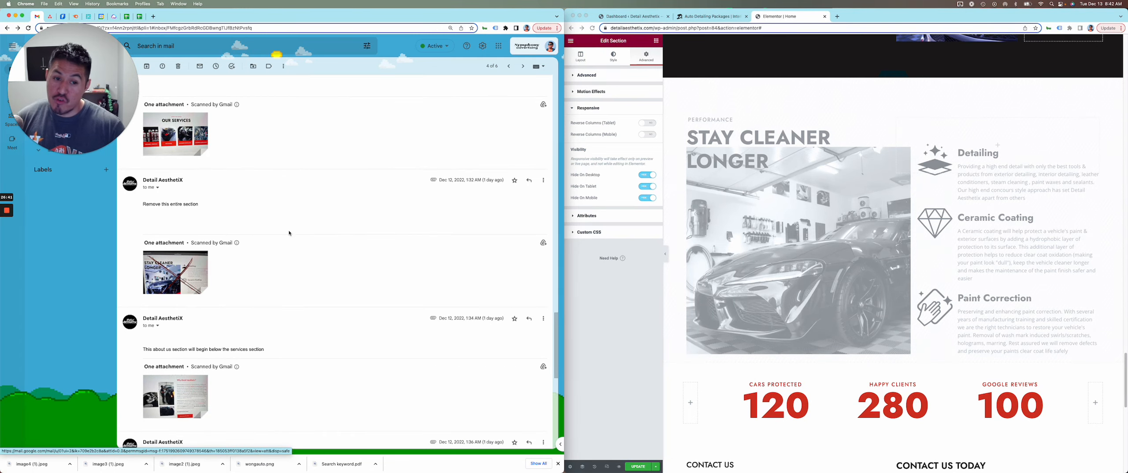
Open the client's attached About Us picture and compare the section's requested placement with its position below Our Services on the page.
scroll(282, 236, down, 4)
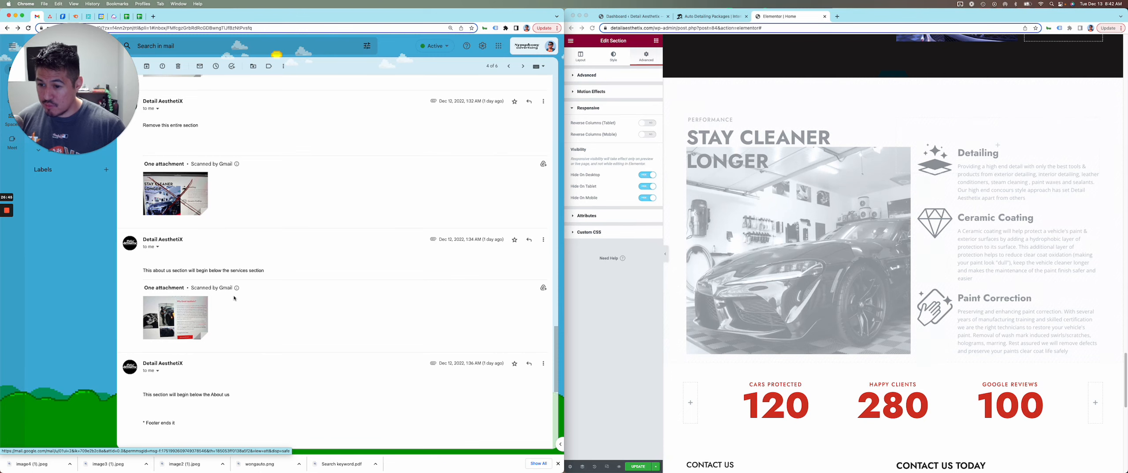
click(174, 308)
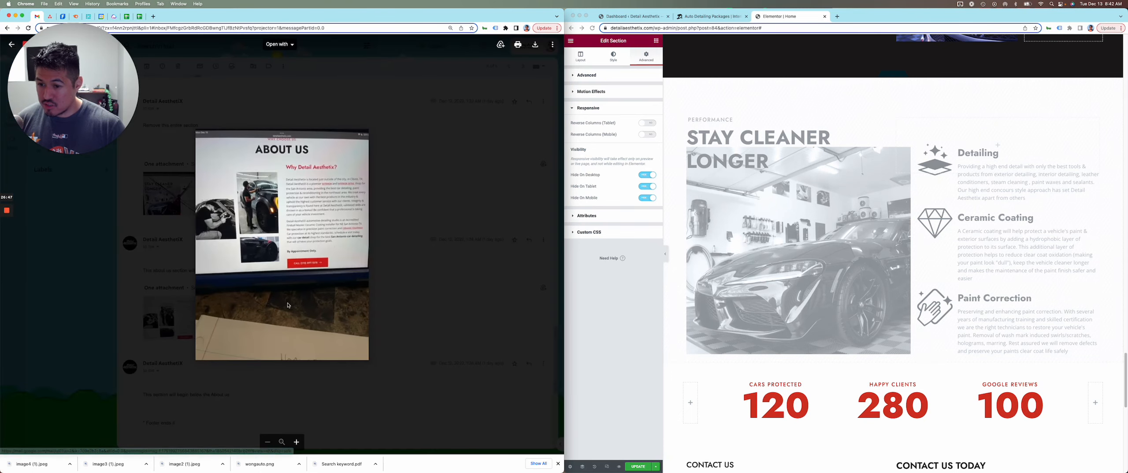
click(413, 298)
scroll(849, 299, up, 8)
scroll(849, 300, up, 10)
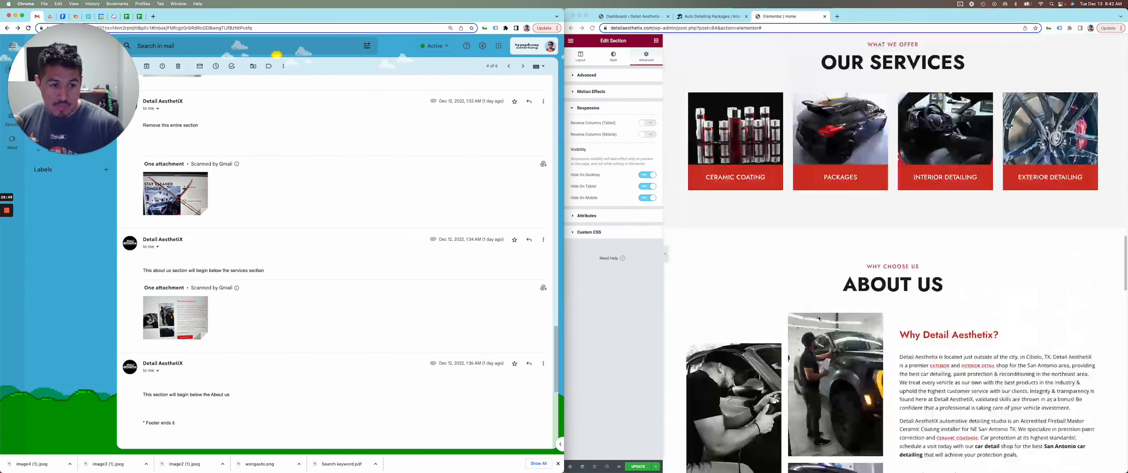
scroll(813, 310, down, 3)
scroll(813, 310, up, 5)
scroll(813, 311, down, 15)
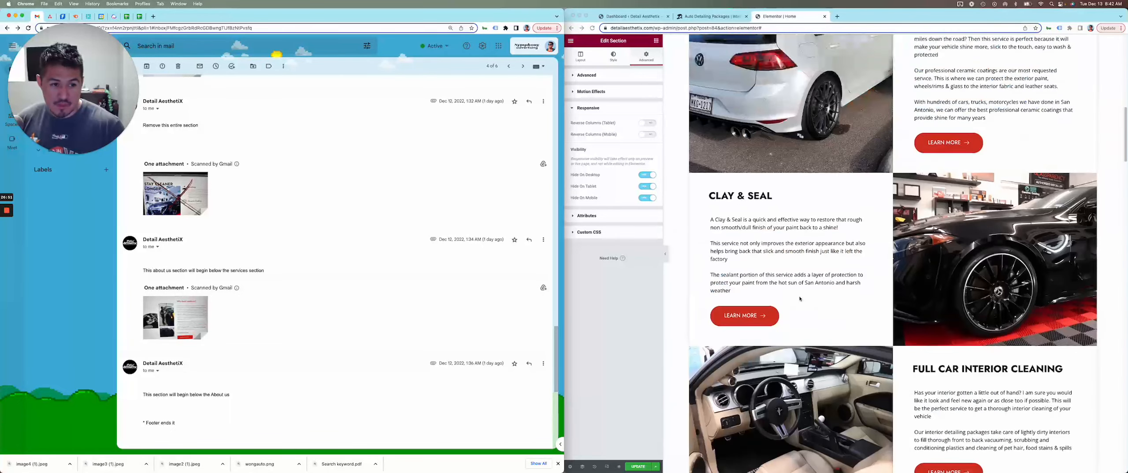
Read the client's remaining layout instructions and check the home page's section order from the popular services through About Us.
scroll(296, 270, down, 5)
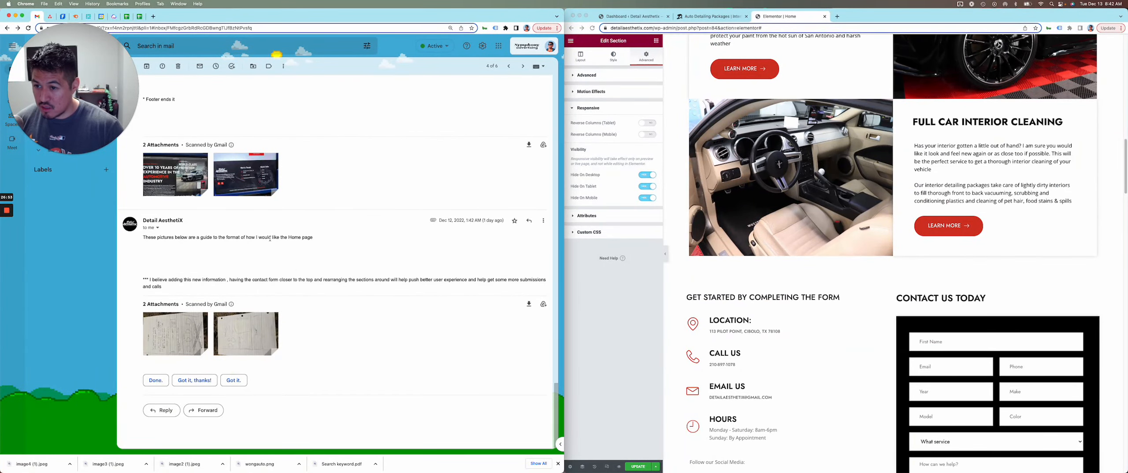
scroll(269, 238, up, 6)
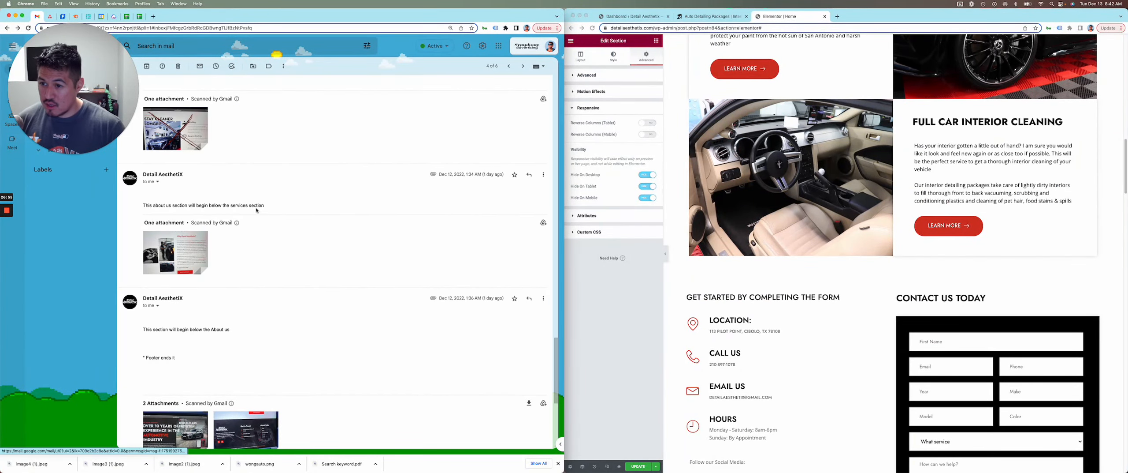
scroll(207, 194, down, 1)
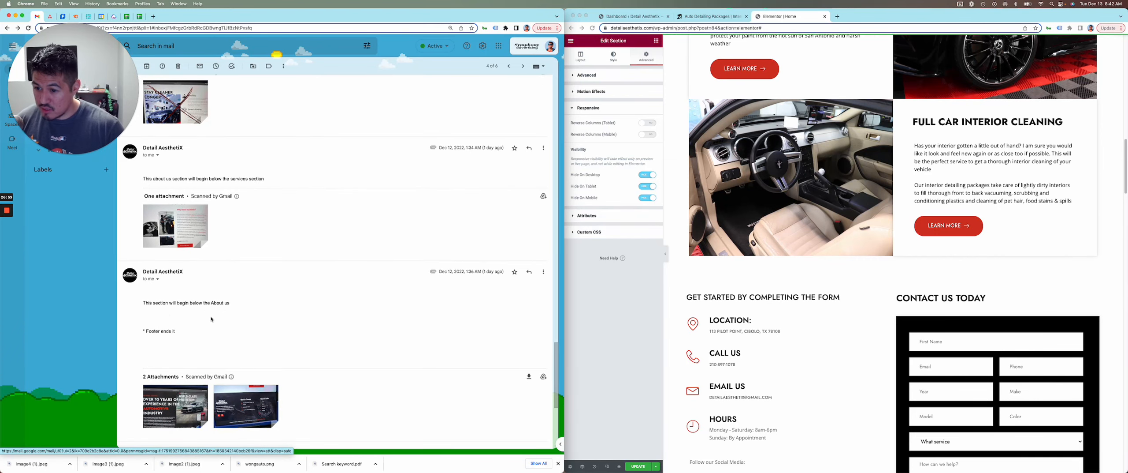
scroll(286, 304, down, 3)
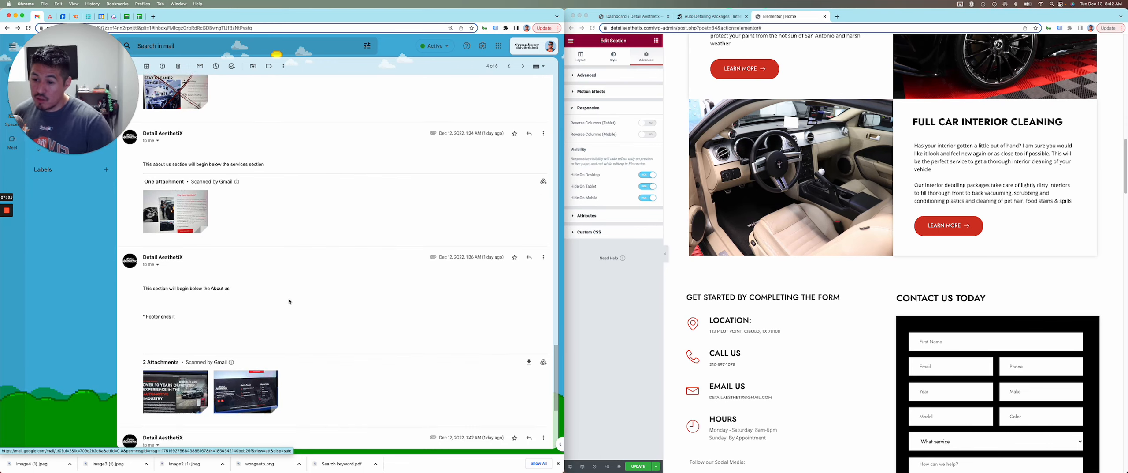
scroll(817, 248, up, 1)
scroll(817, 248, up, 5)
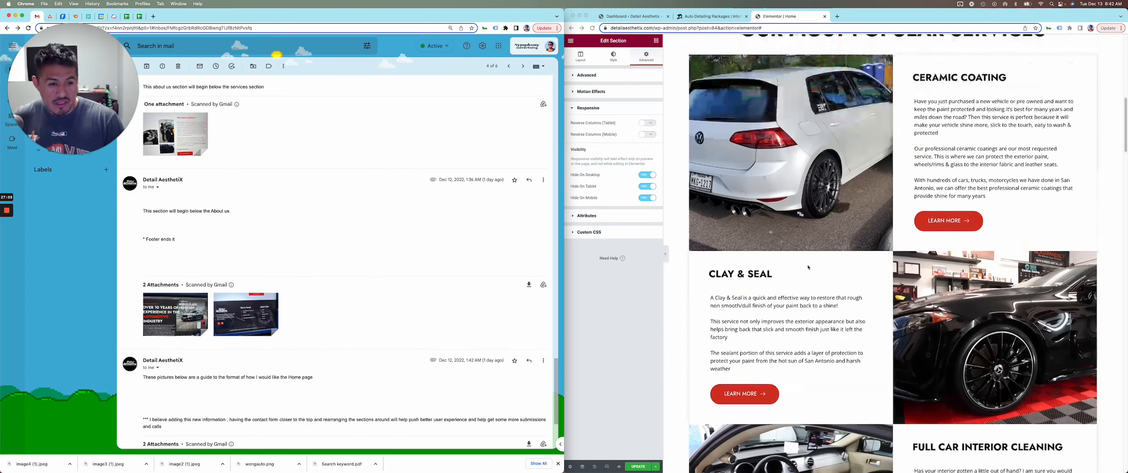
scroll(811, 265, down, 8)
scroll(809, 278, down, 10)
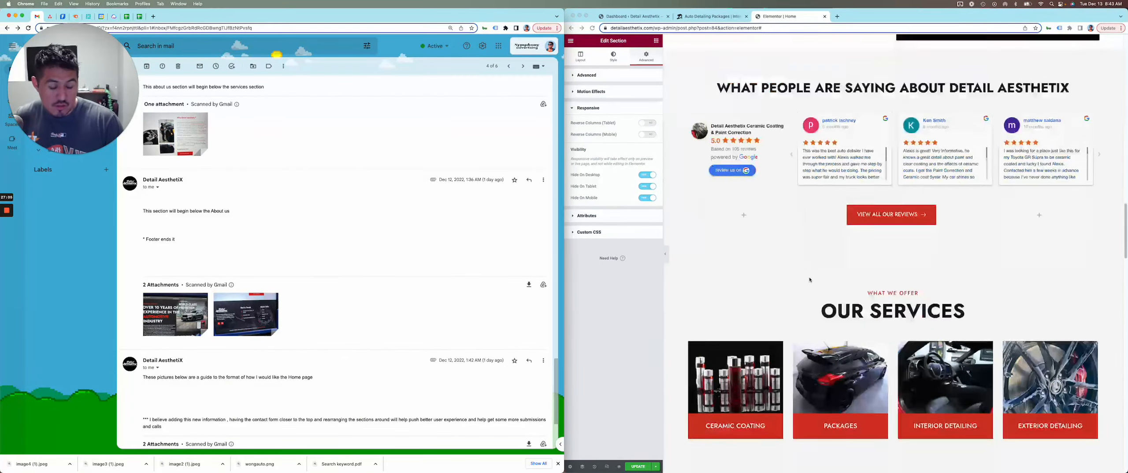
scroll(811, 277, down, 3)
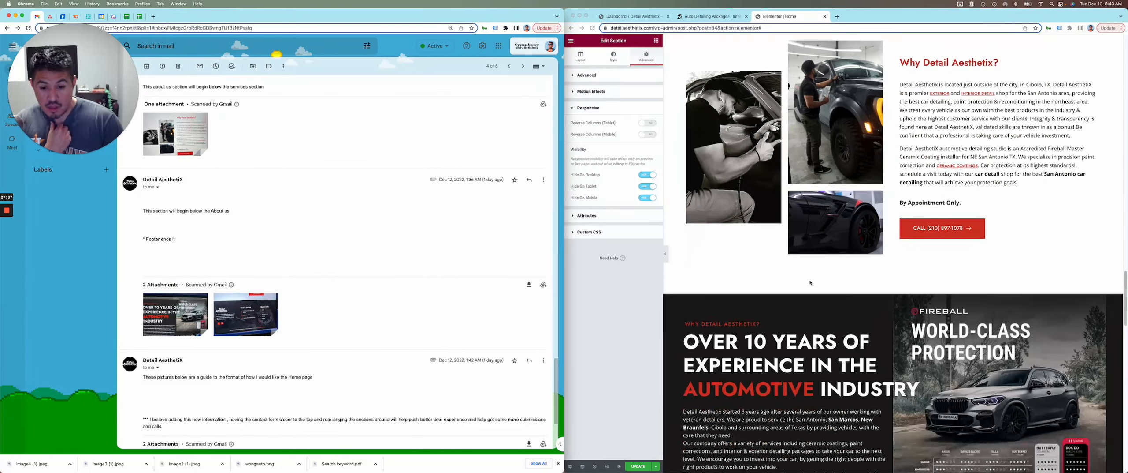
View the attached pictures of the Over 10 Years of Experience section and the footer, comparing them with the end of the page.
click(183, 302)
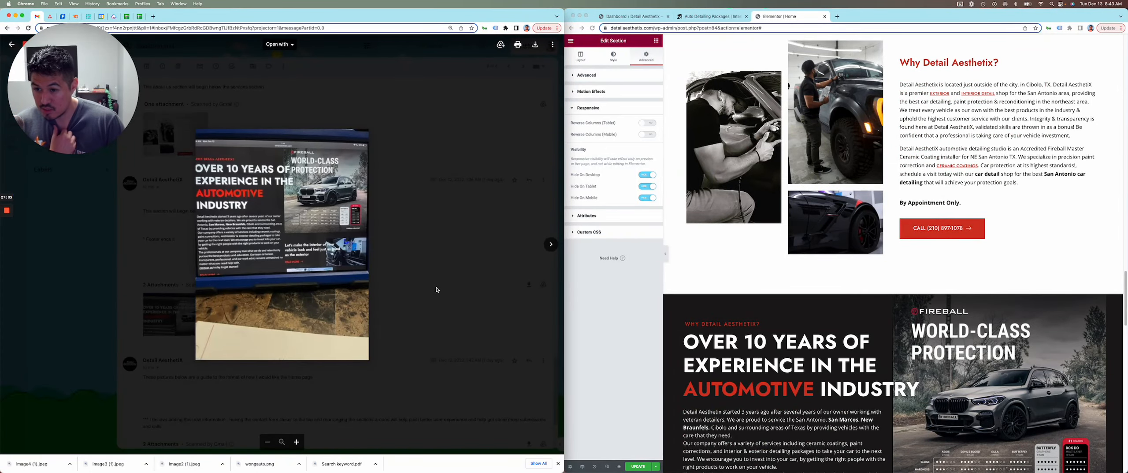
key(Escape)
scroll(792, 269, down, 10)
scroll(793, 269, down, 8)
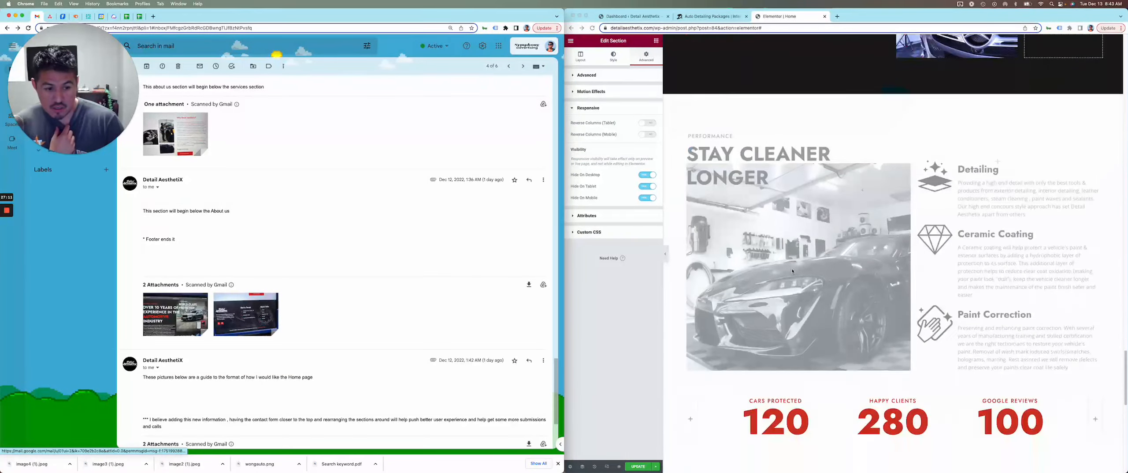
click(252, 305)
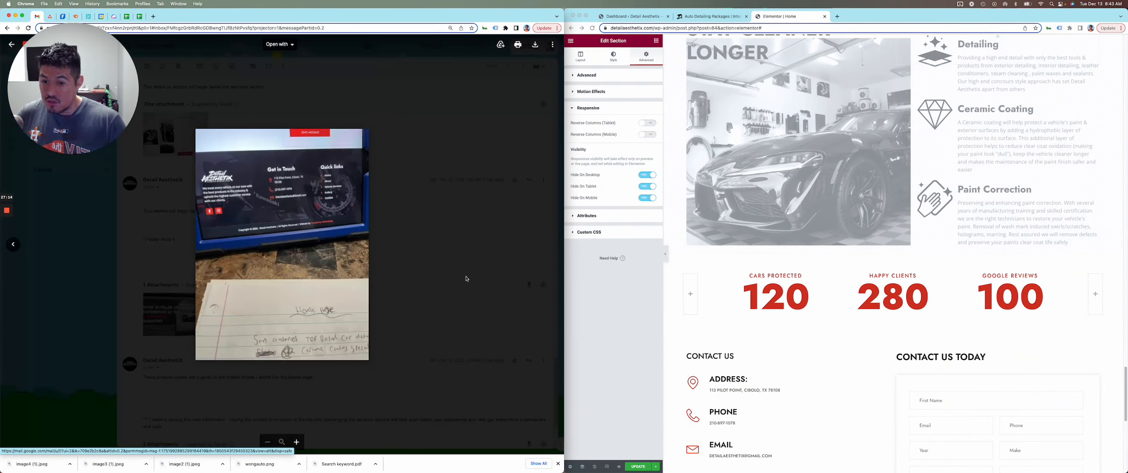
click(443, 273)
scroll(362, 276, down, 3)
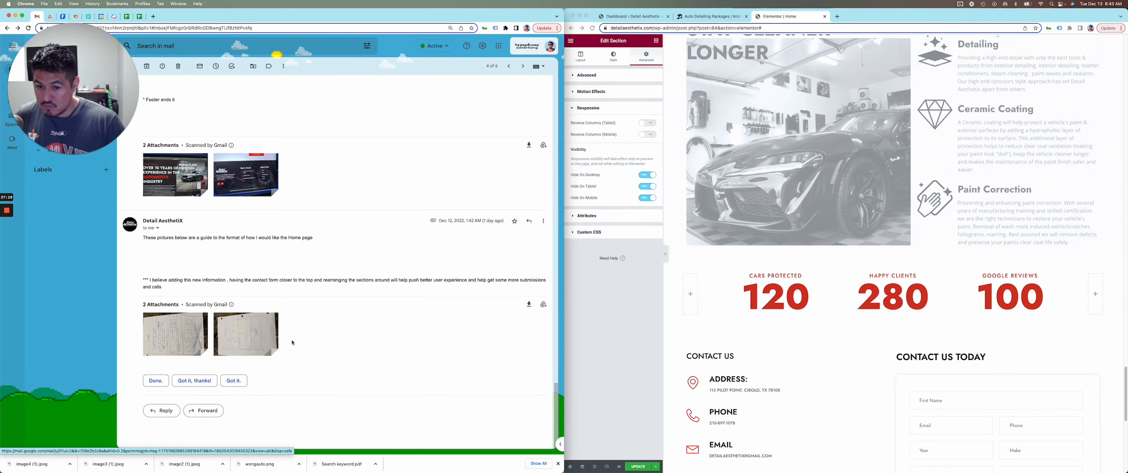
Update the home page to save the section changes.
scroll(807, 285, down, 10)
scroll(807, 285, up, 6)
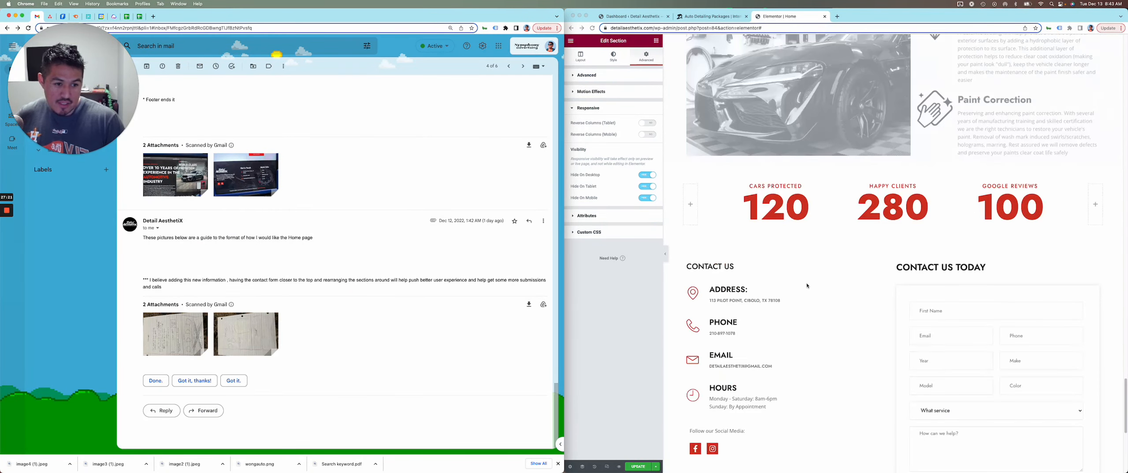
click(638, 465)
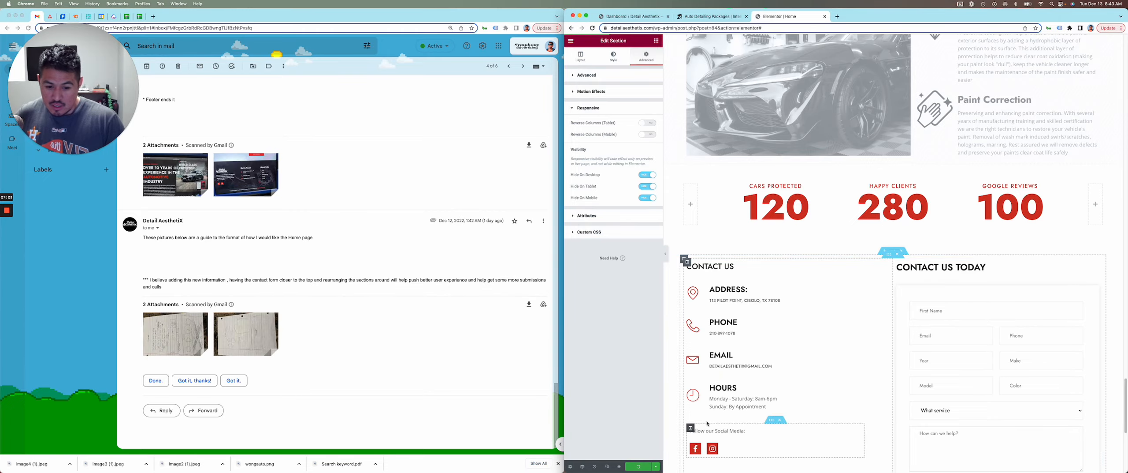
scroll(874, 305, up, 6)
scroll(873, 305, up, 20)
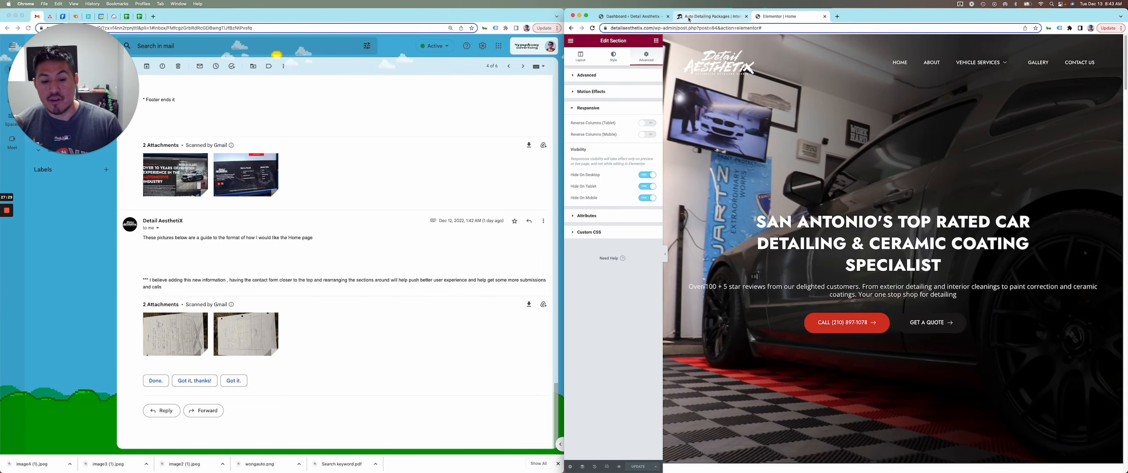
Open the live home page in the site preview tab and review its hero, popular services and contact form sections.
click(708, 17)
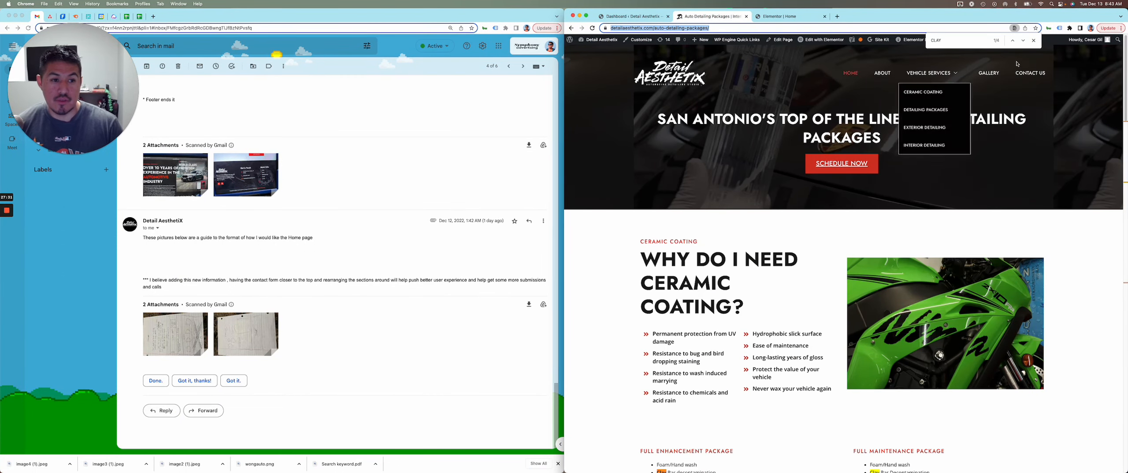
click(1034, 40)
click(854, 77)
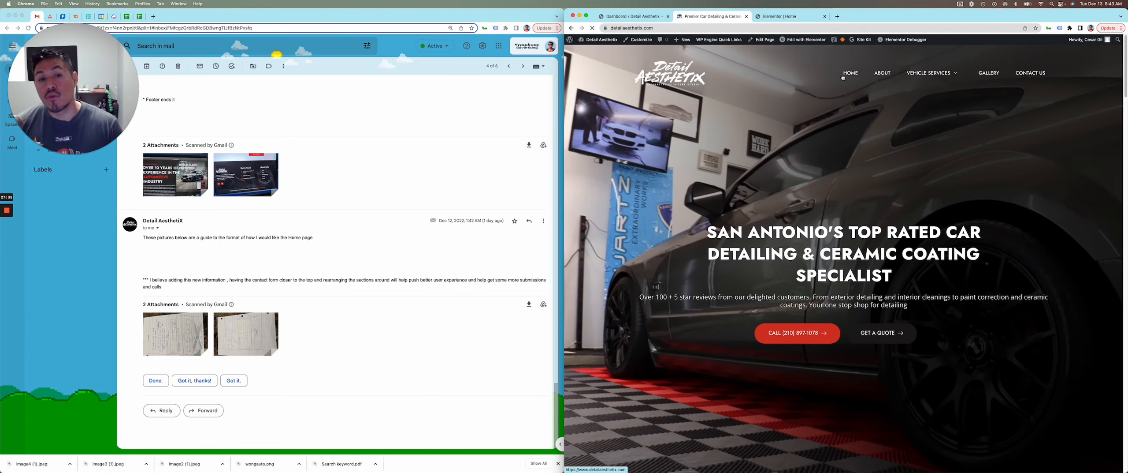
scroll(829, 347, down, 1)
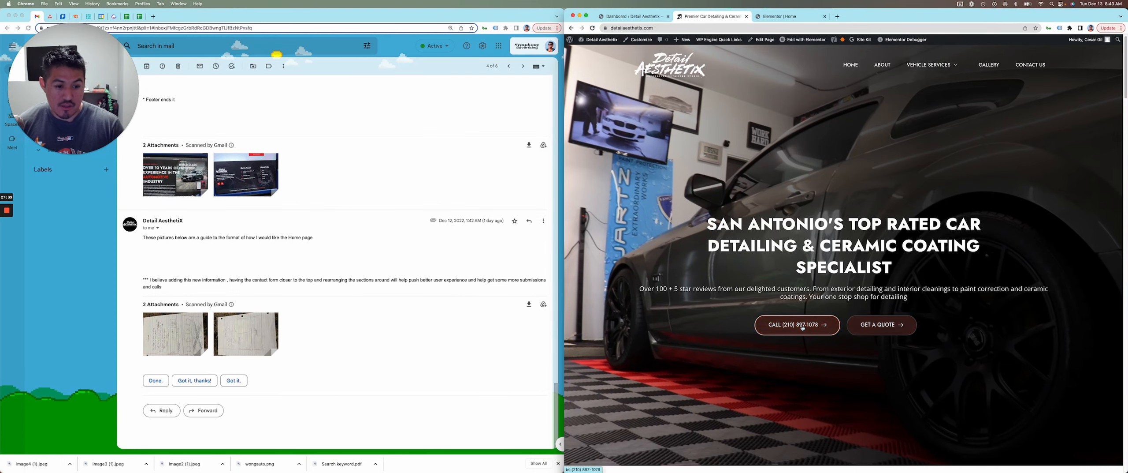
scroll(991, 238, down, 5)
scroll(991, 238, down, 3)
scroll(992, 232, down, 10)
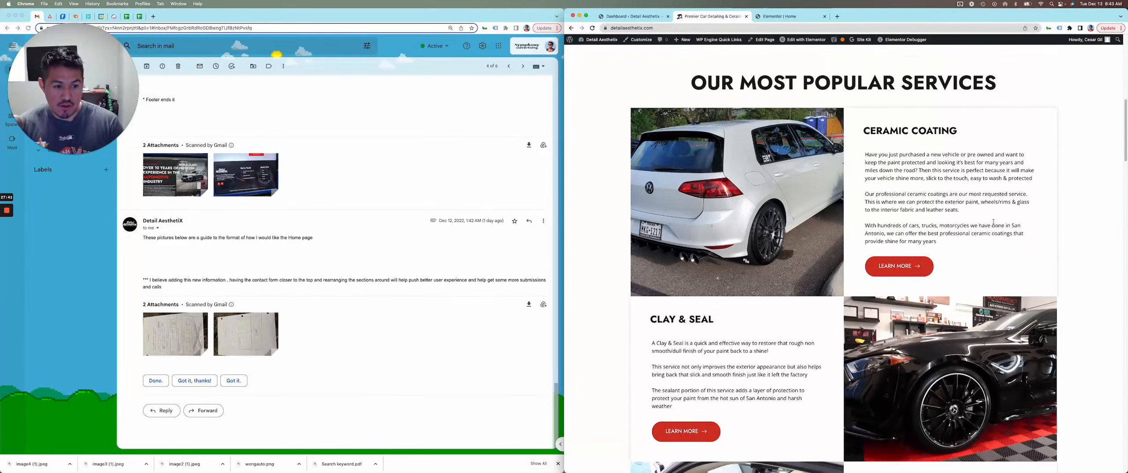
scroll(994, 220, down, 3)
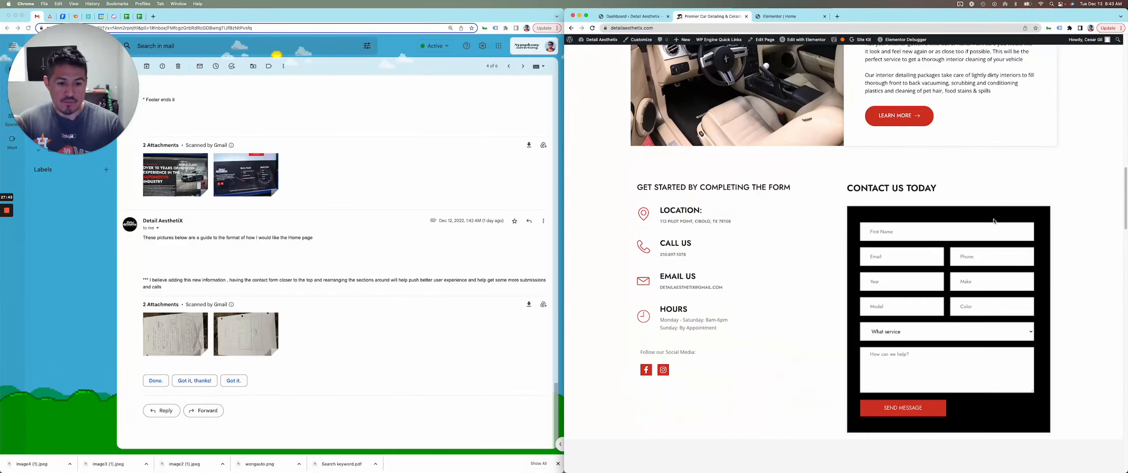
scroll(995, 220, up, 4)
scroll(996, 221, up, 15)
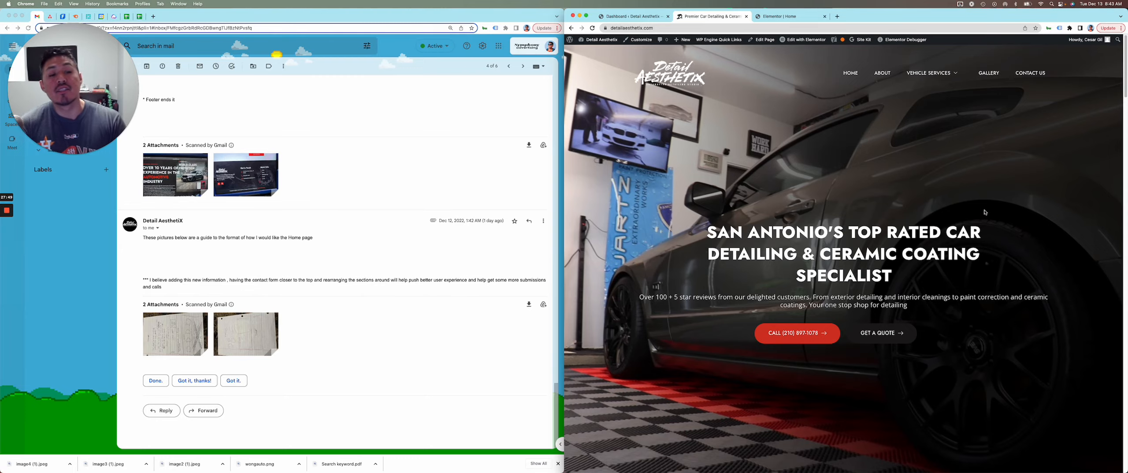
Examine the section order of the live home page from the contact form and reviews down to the footer.
scroll(986, 212, down, 15)
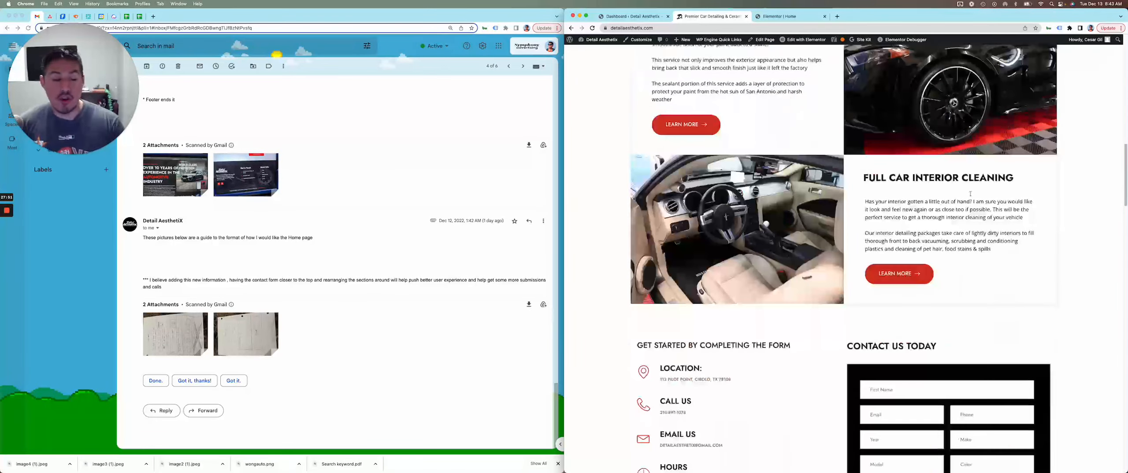
scroll(970, 194, down, 3)
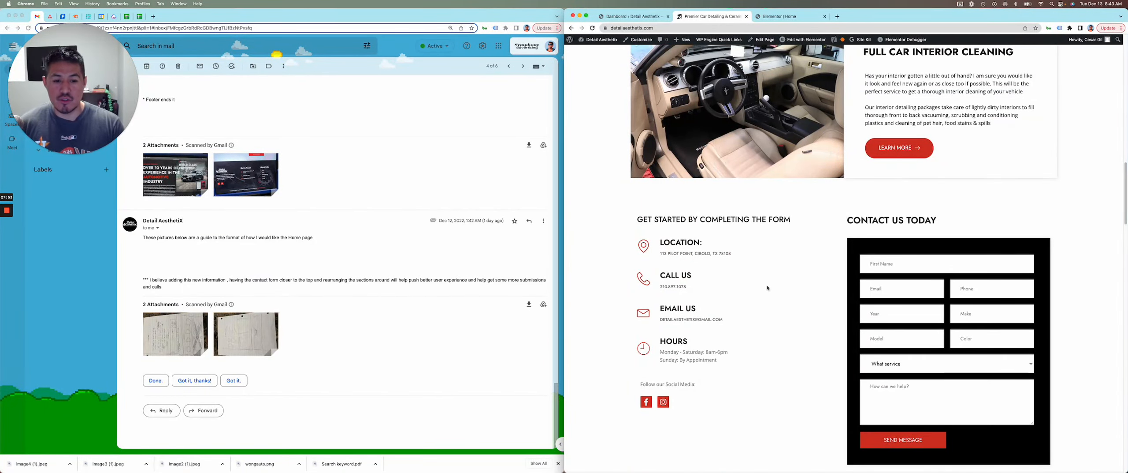
scroll(785, 284, down, 4)
scroll(802, 279, down, 5)
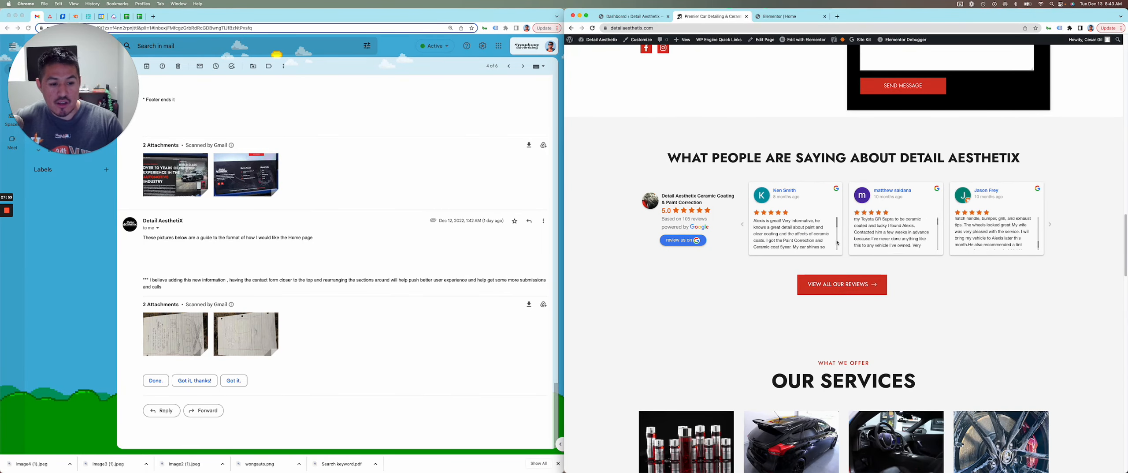
scroll(968, 234, down, 5)
scroll(837, 273, down, 5)
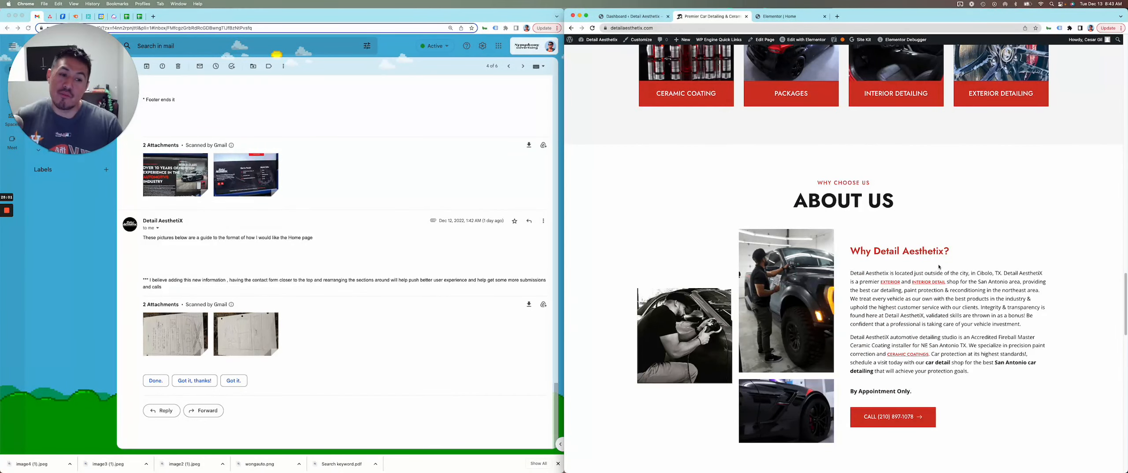
scroll(942, 260, down, 4)
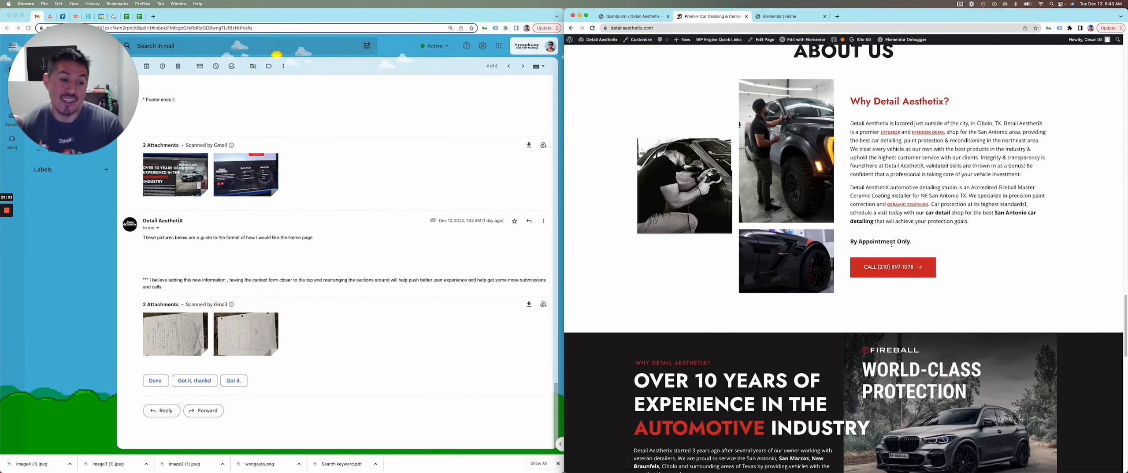
scroll(901, 223, down, 8)
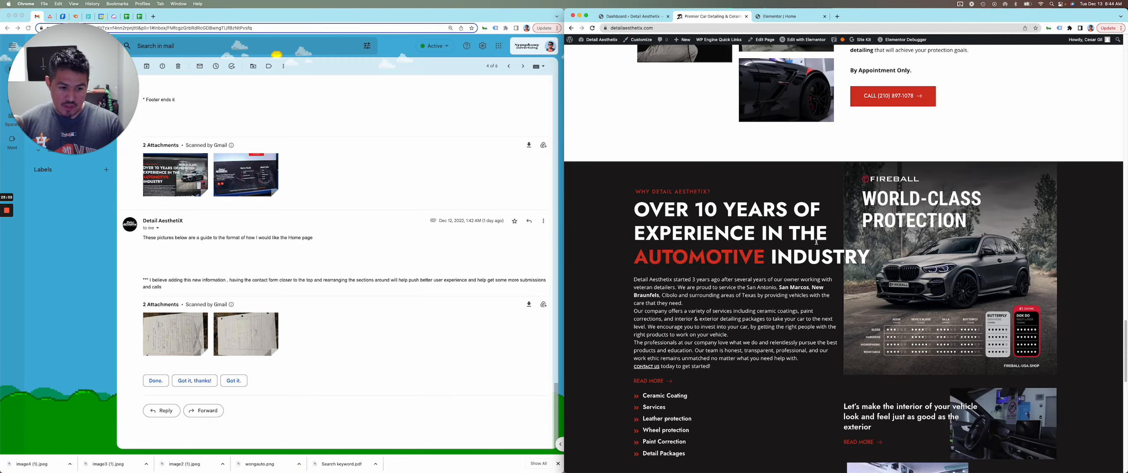
scroll(864, 230, down, 10)
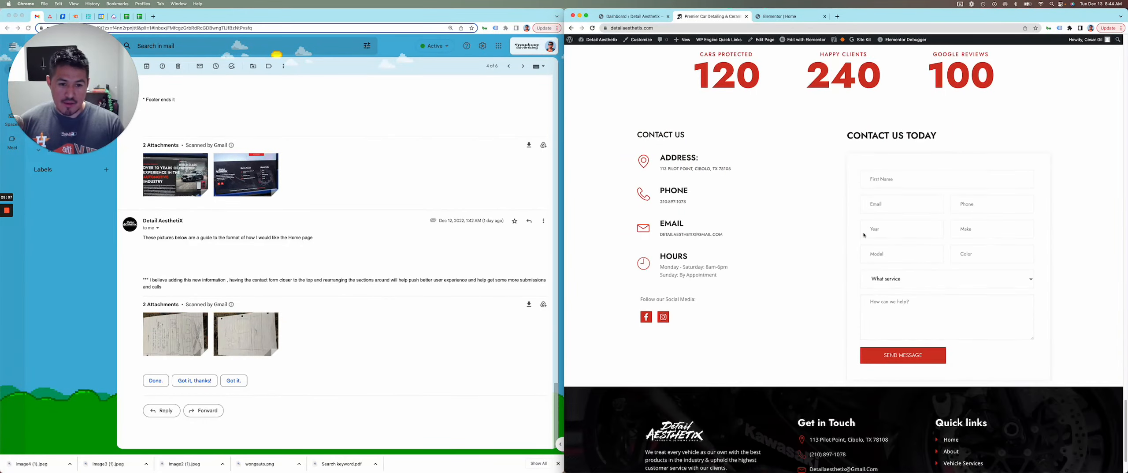
scroll(796, 234, up, 20)
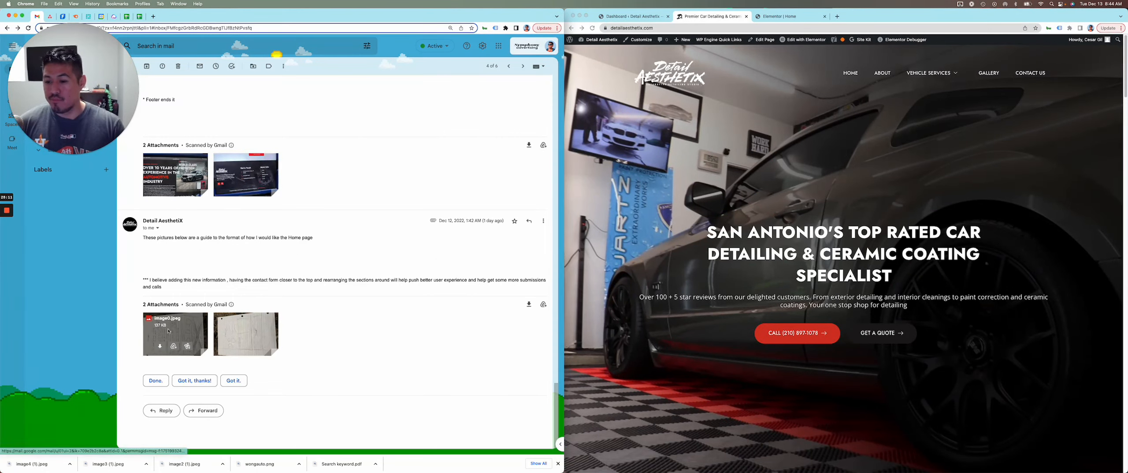
View the client's two hand-drawn home page layout sketches and reread the accompanying email.
click(190, 333)
key(Right)
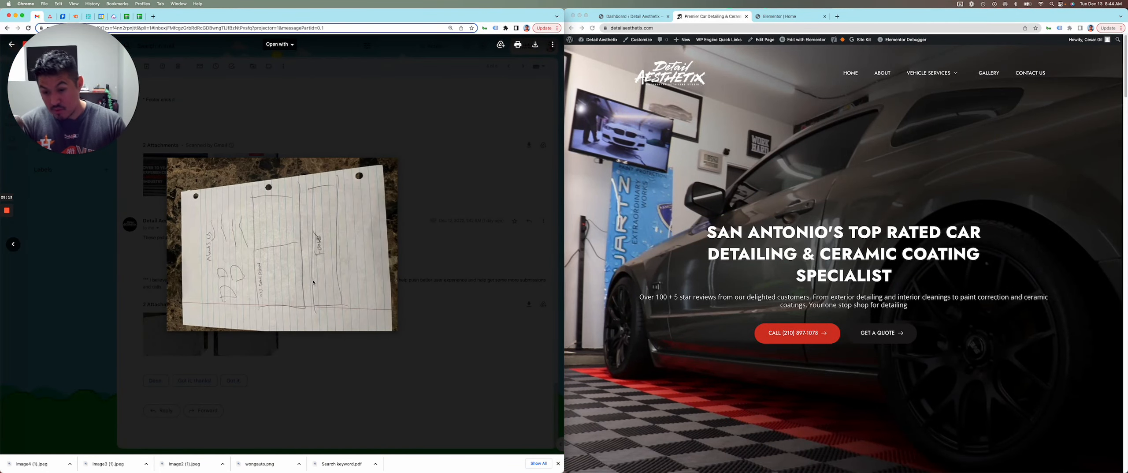
click(430, 291)
scroll(757, 224, down, 3)
scroll(757, 224, up, 3)
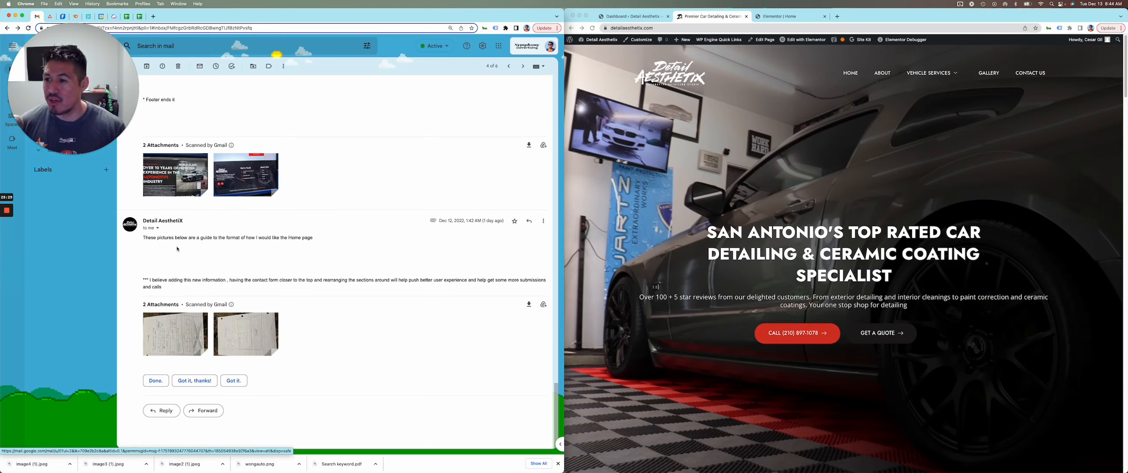
mouse_move(8, 212)
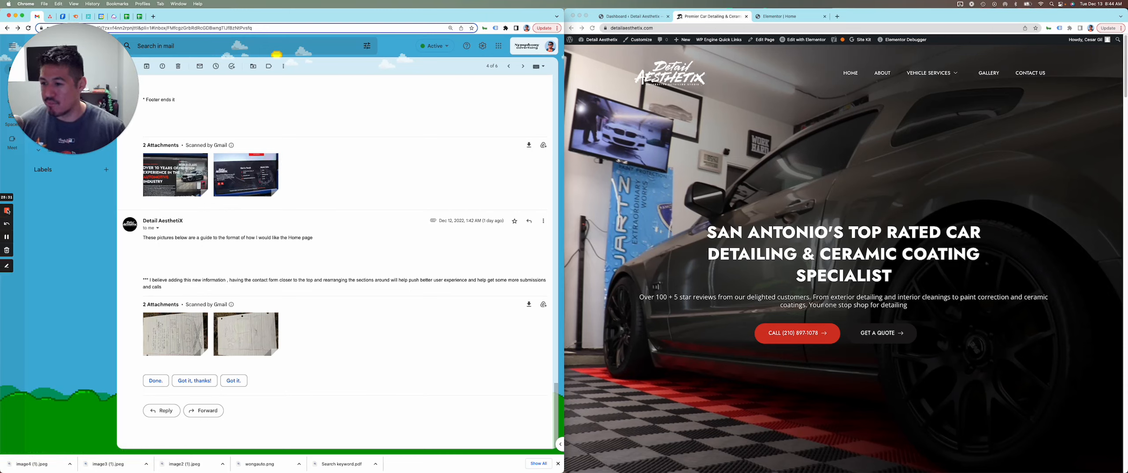